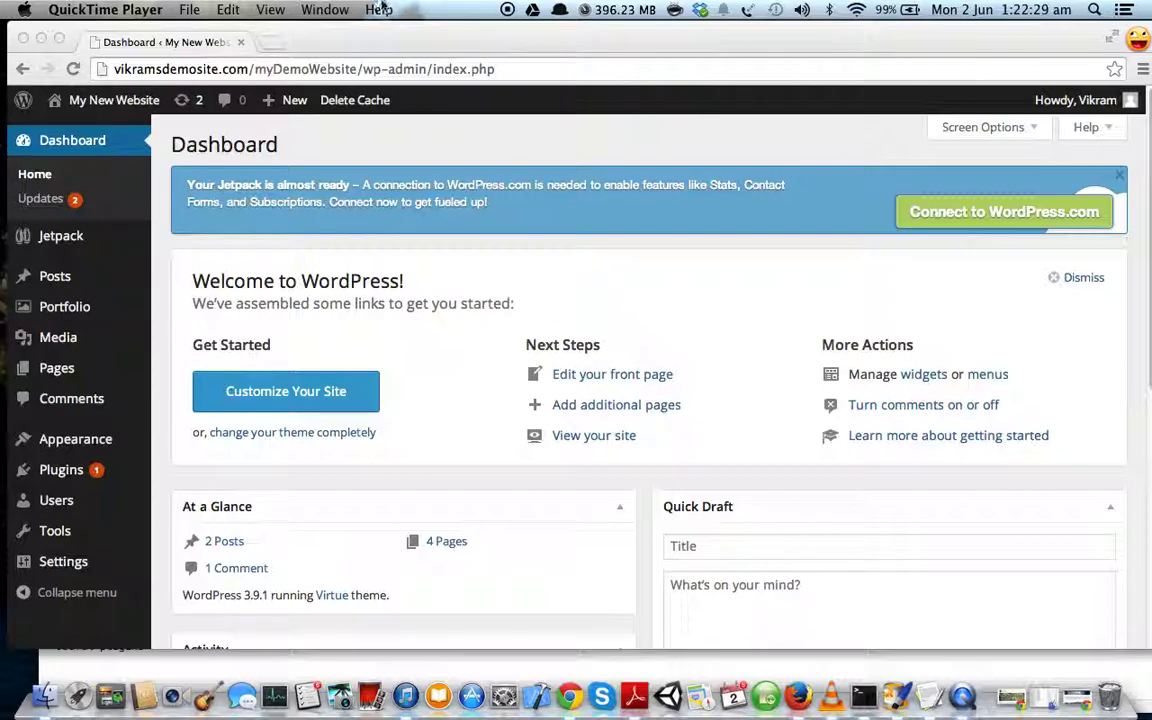
- Bring the Chrome window with the WordPress Dashboard to the front
left_click(408, 46)
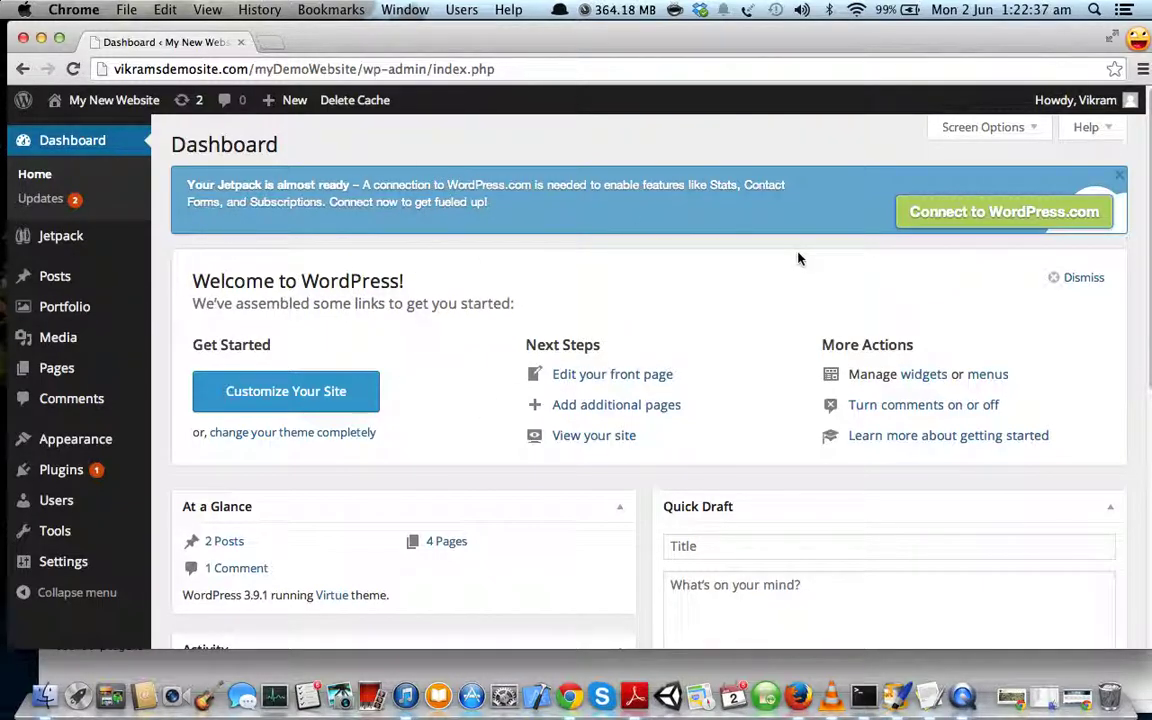
- Open the Installed Plugins list and scroll through it
left_click(61, 470)
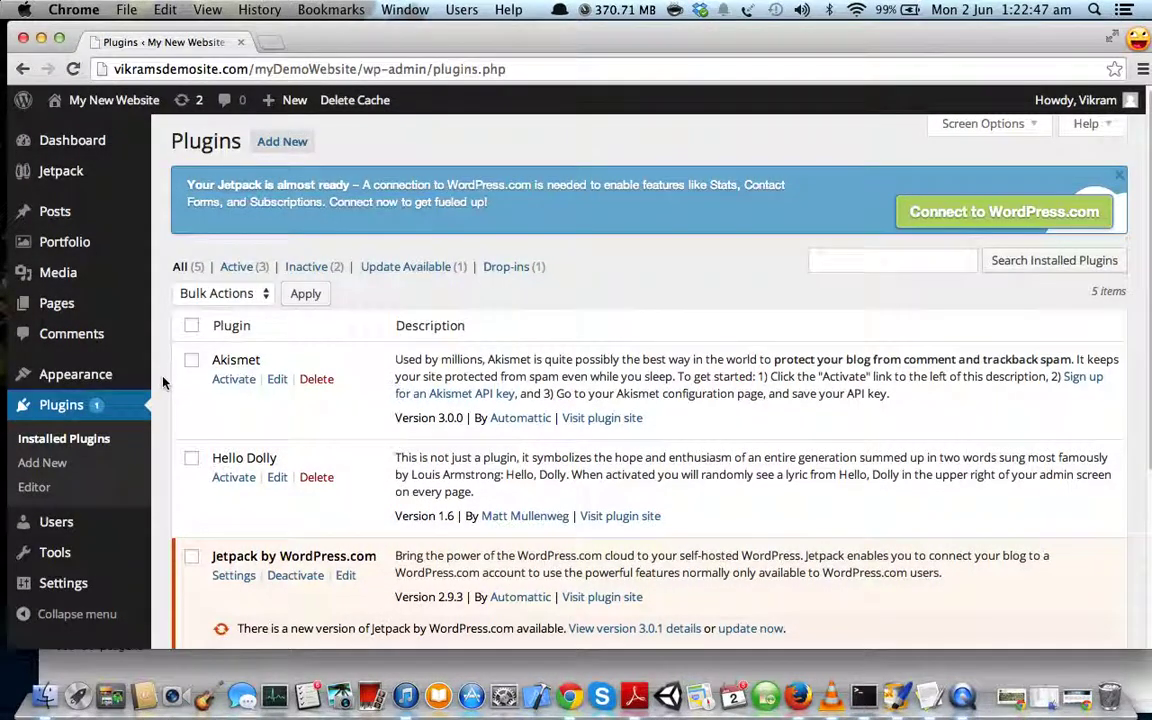
scroll(162, 380, "down", 1)
scroll(183, 279, "up", 1)
scroll(145, 320, "down", 6)
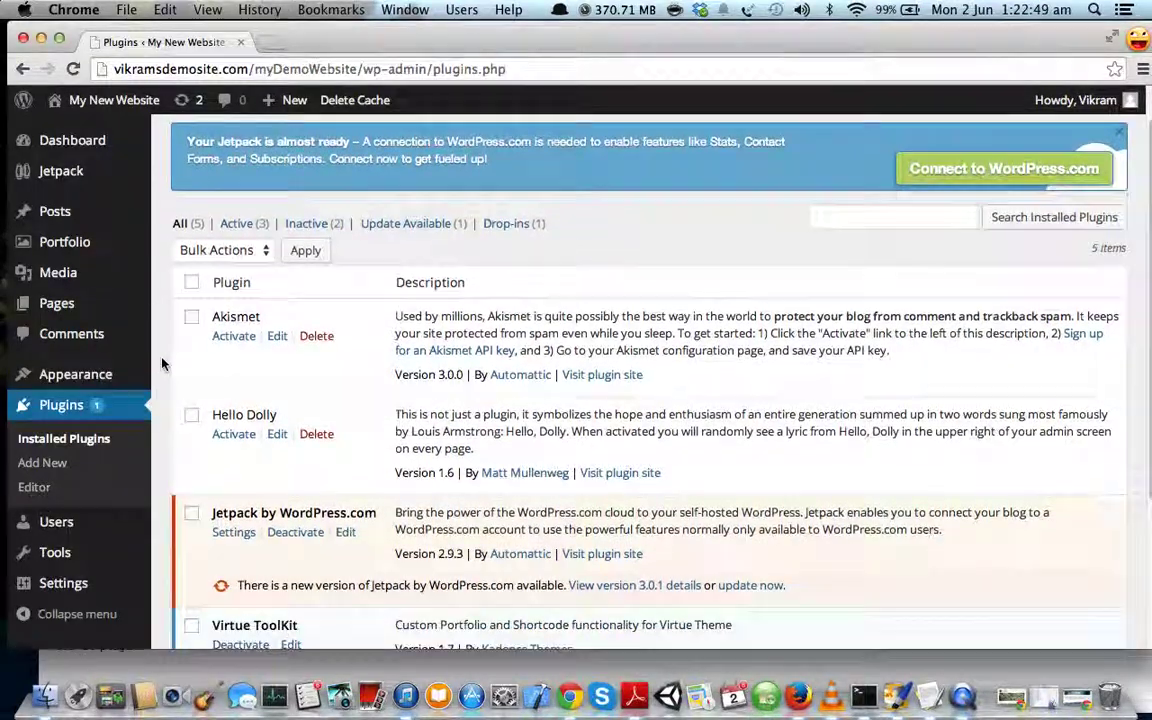
scroll(162, 363, "up", 2)
scroll(162, 363, "up", 5)
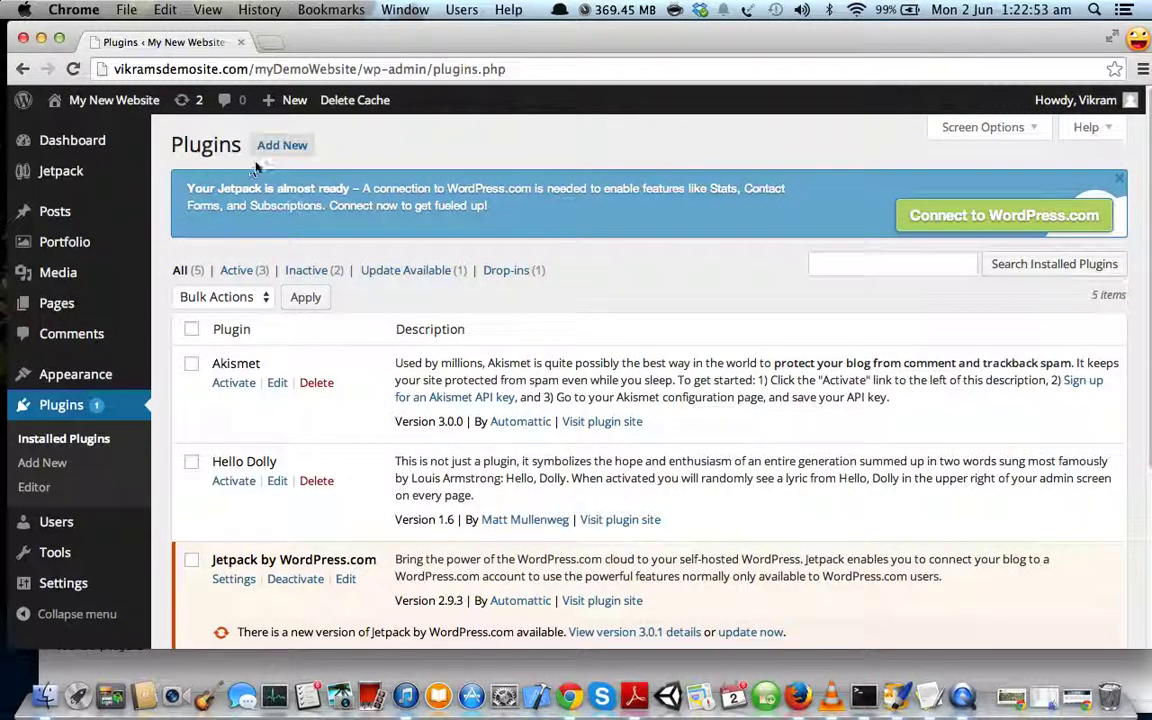
- Search the plugin directory for 'contact form' and review the results led by Contact Form 3.78
left_click(282, 145)
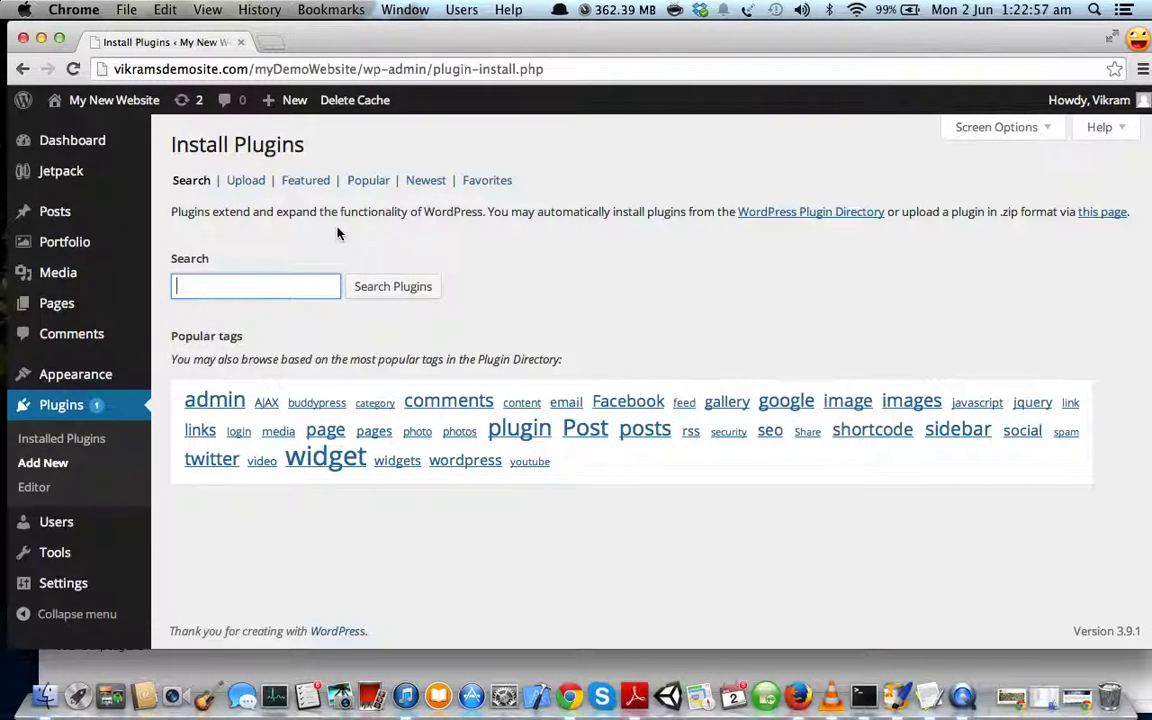
type("contact form")
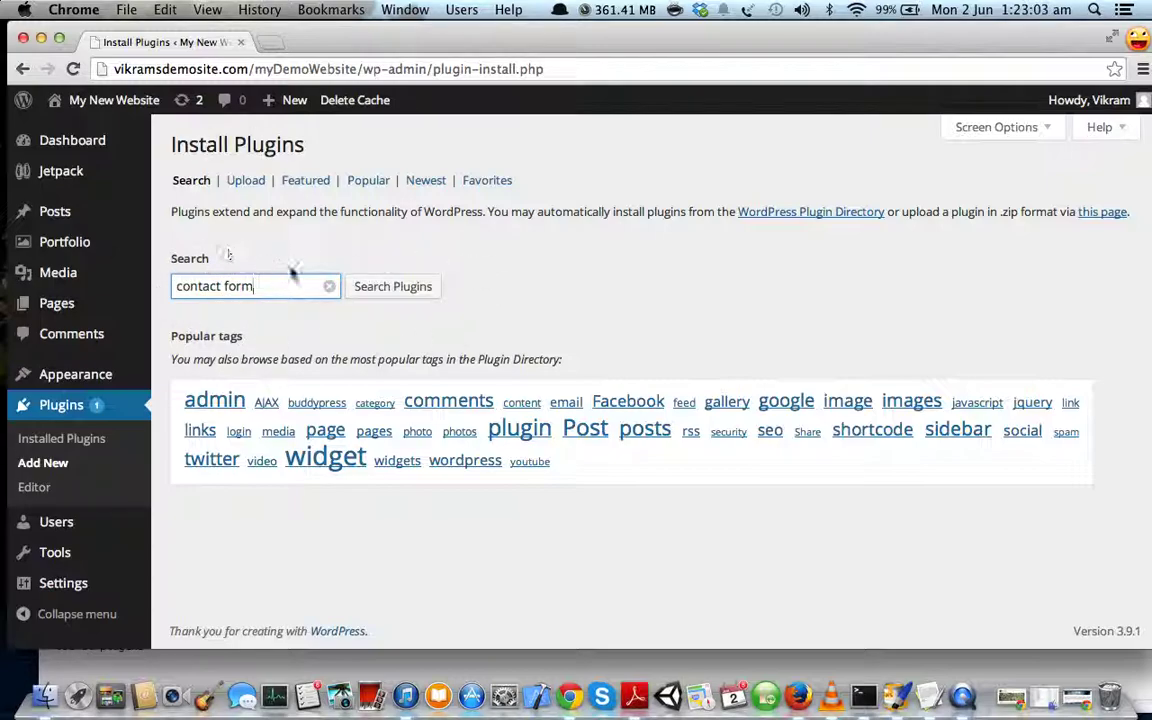
left_click(393, 297)
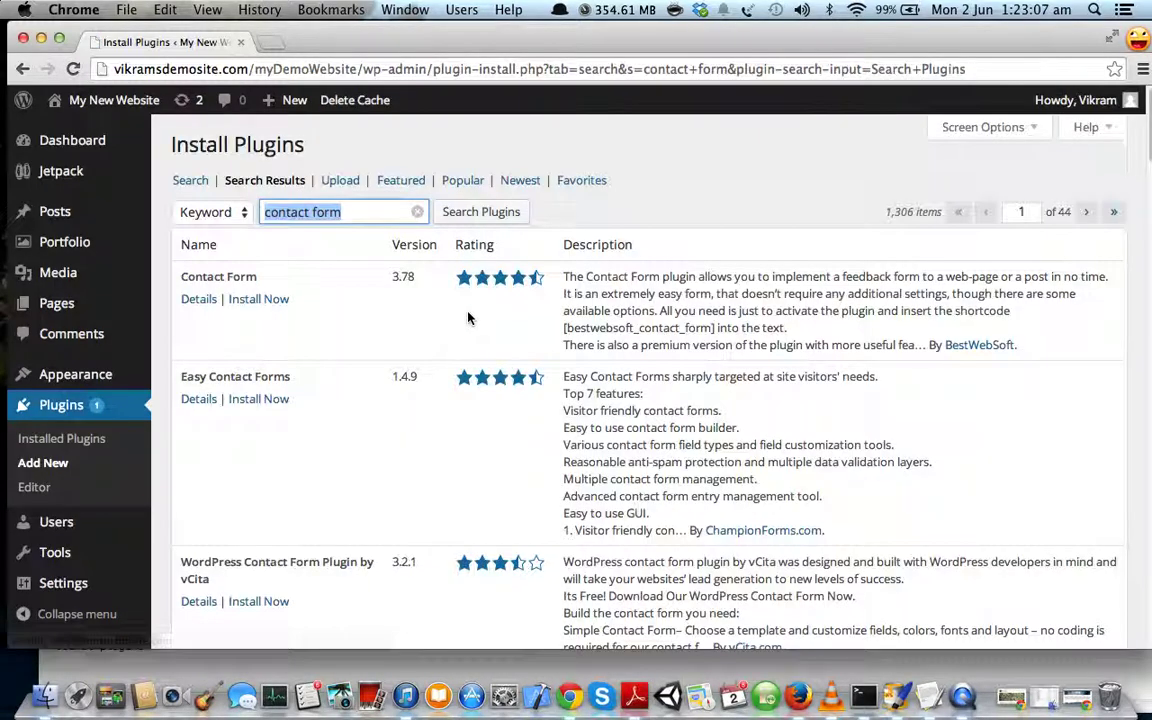
scroll(406, 342, "down", 5)
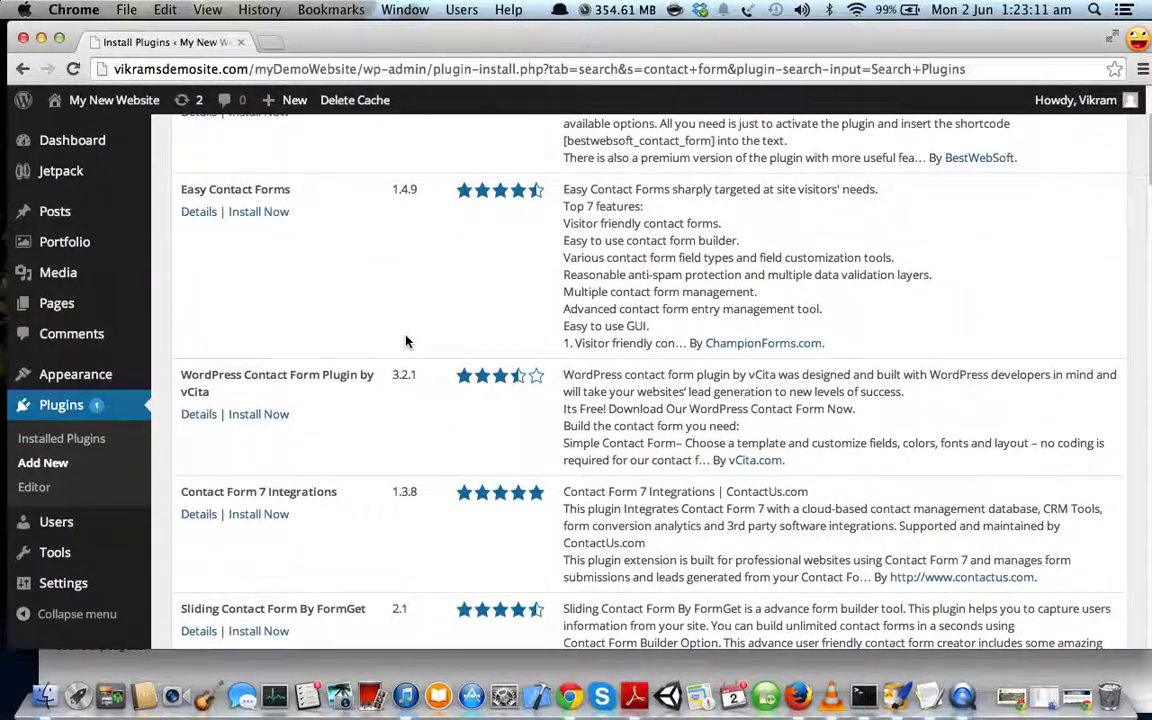
scroll(406, 342, "up", 5)
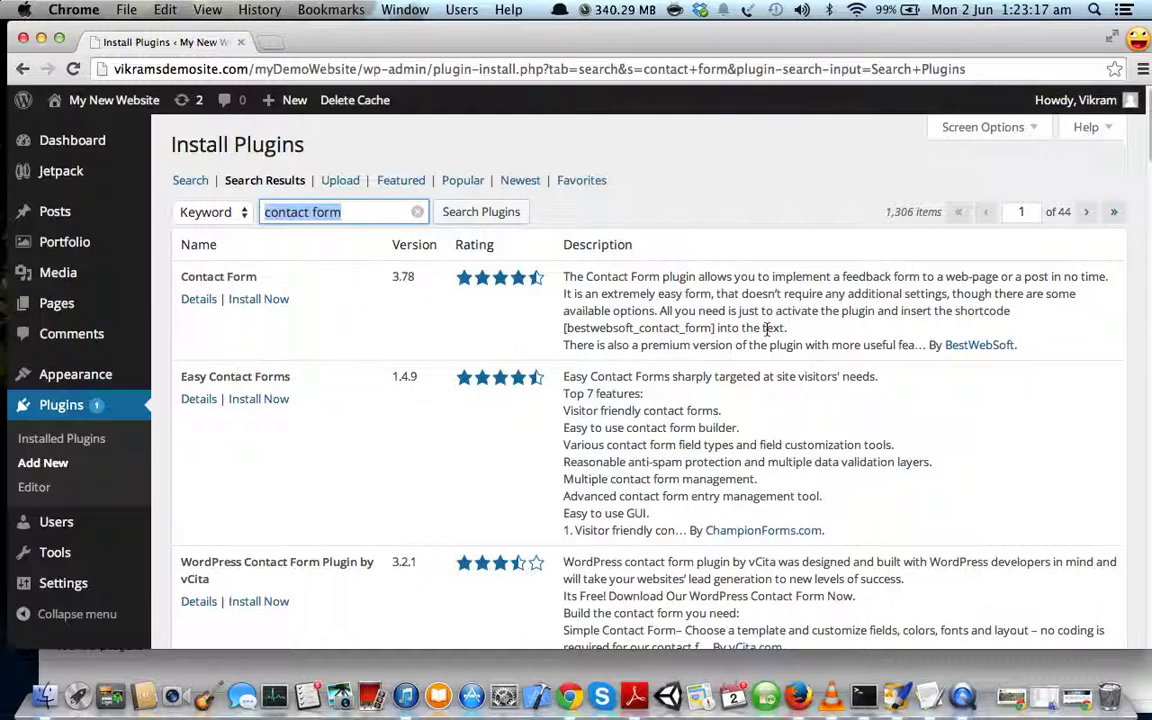
left_click_drag(916, 344, 1020, 343)
- Install the Contact Form 3.78 plugin, confirm the install, and activate it
left_click(829, 347)
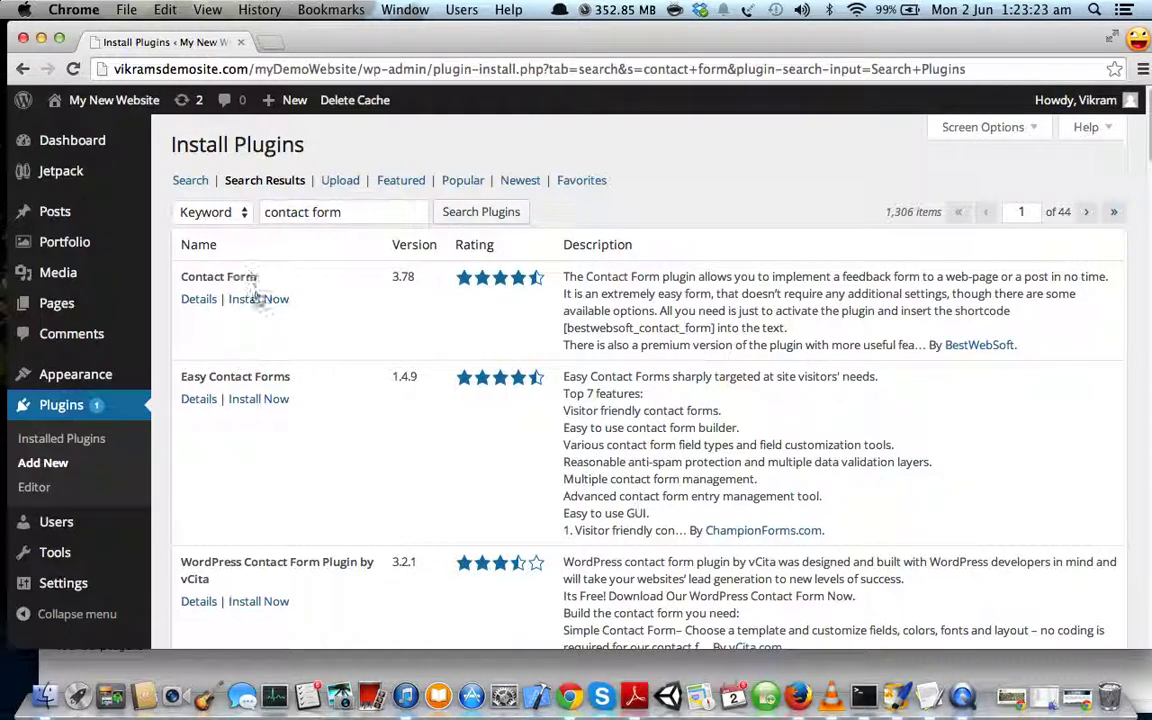
left_click(262, 302)
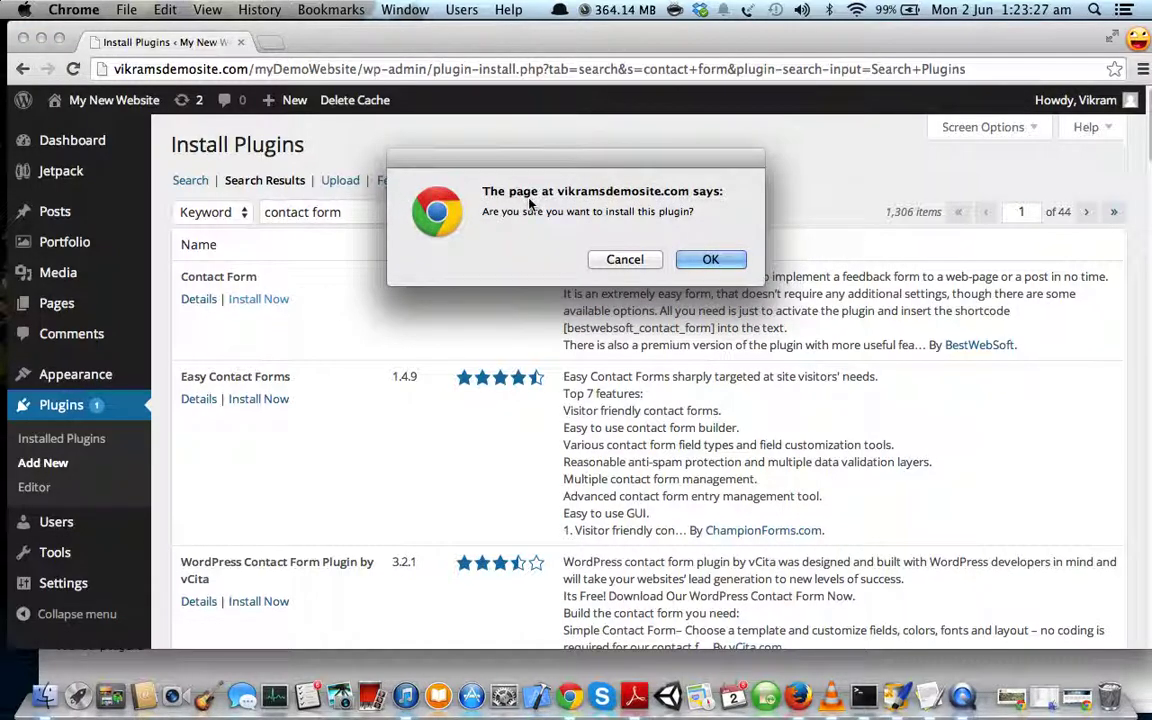
left_click(710, 259)
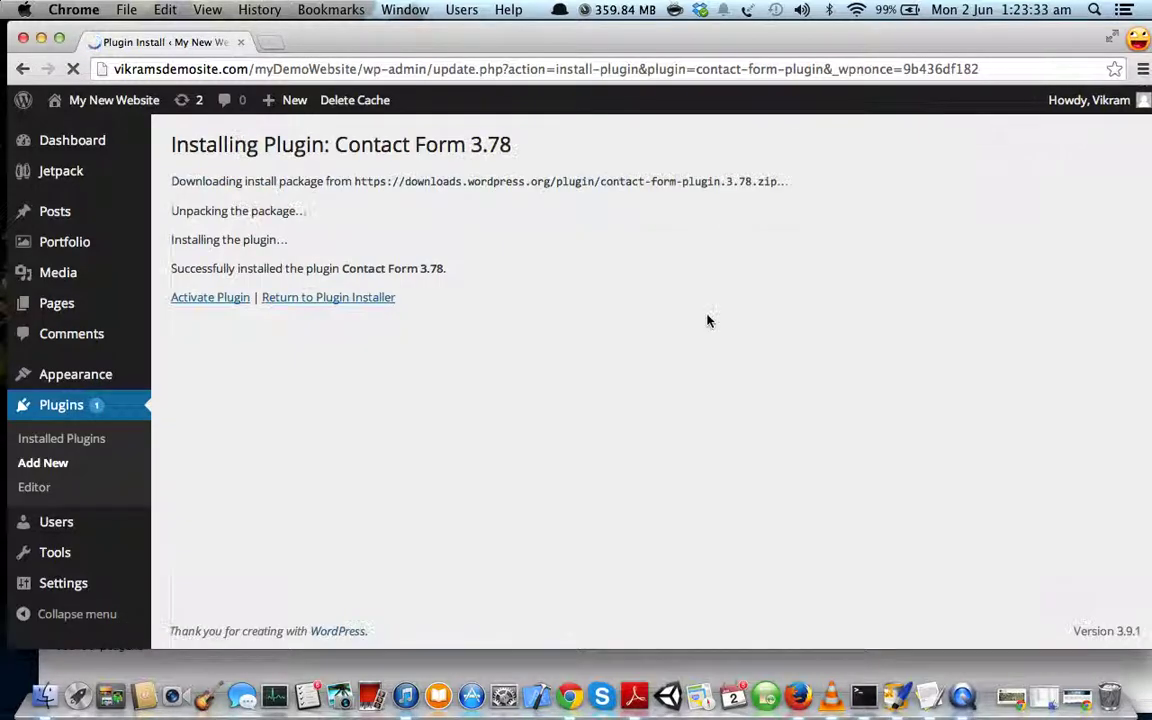
left_click(208, 298)
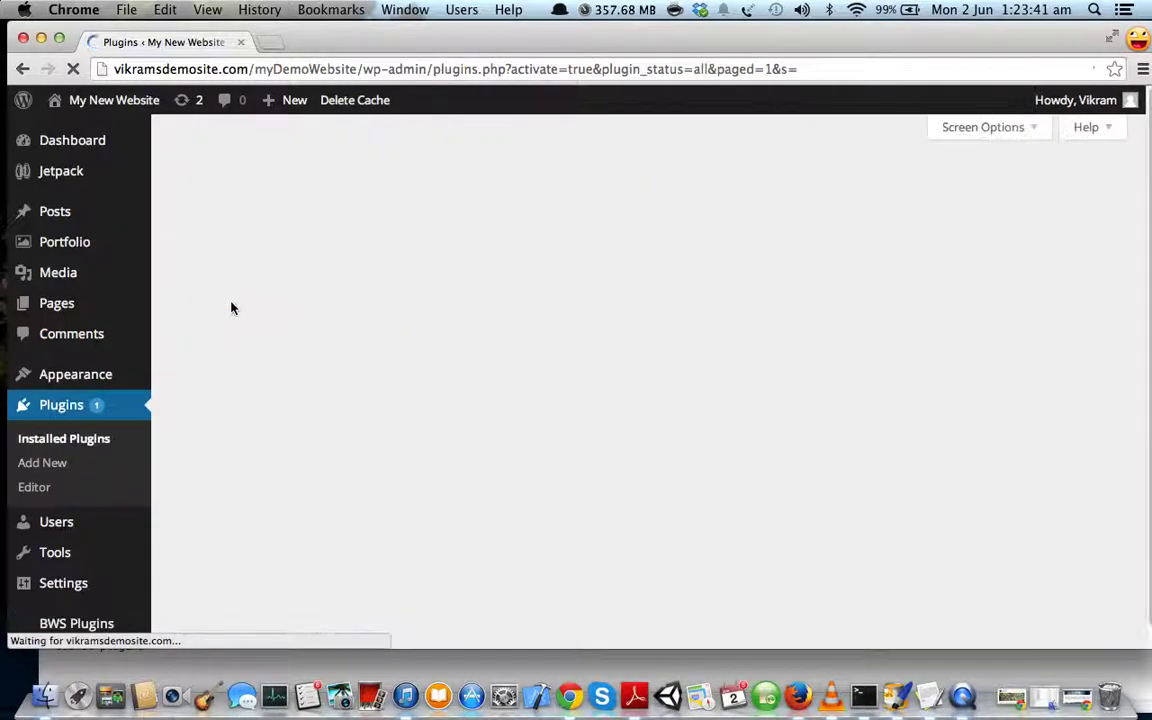
- Check the 'Plugin activated' notice and Contact Form 3.78 in the active plugins list
scroll(225, 326, "down", 1)
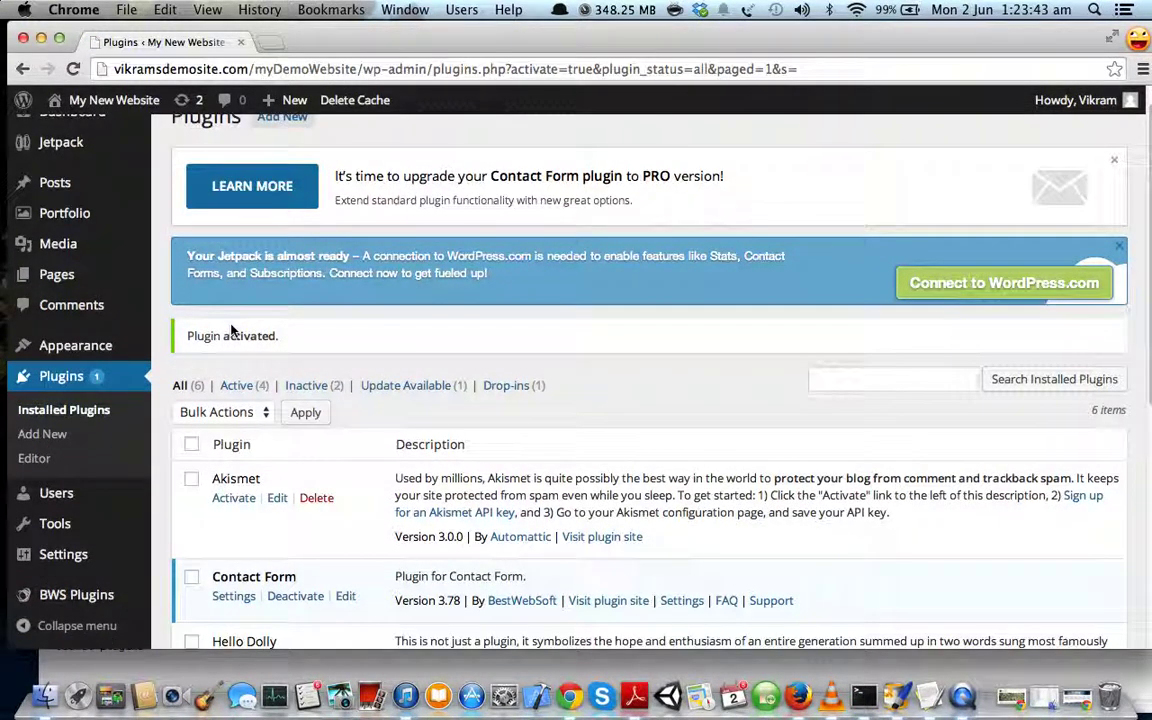
left_click_drag(286, 343, 162, 340)
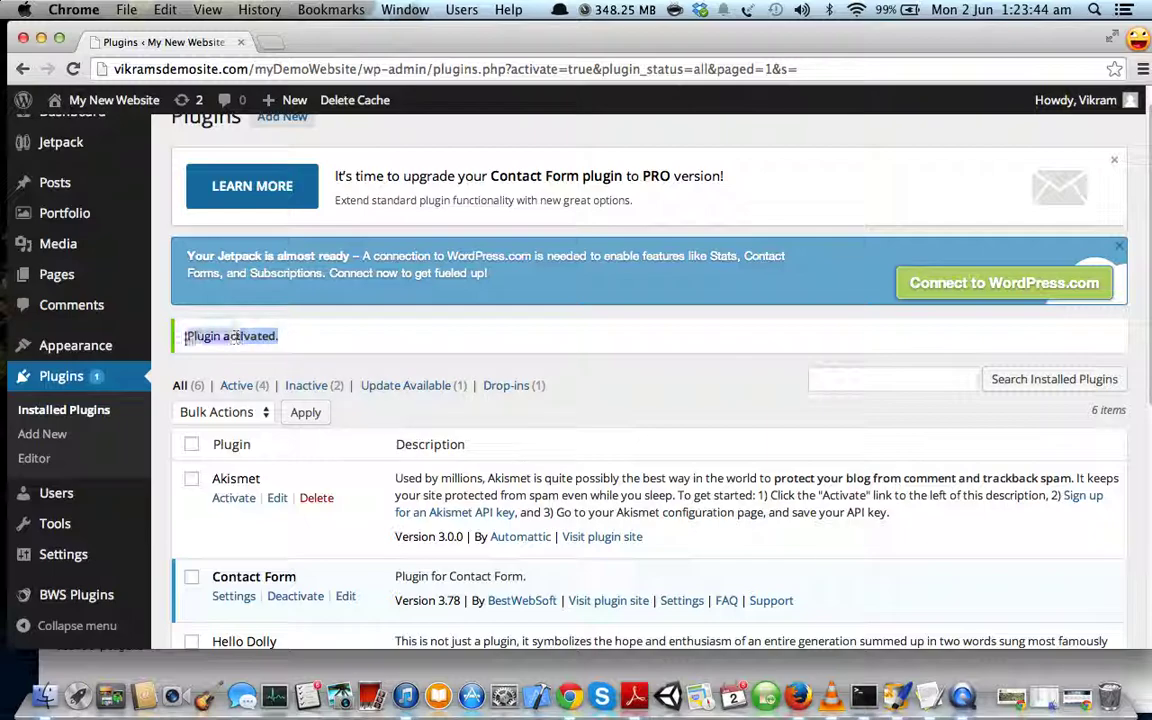
left_click(157, 340)
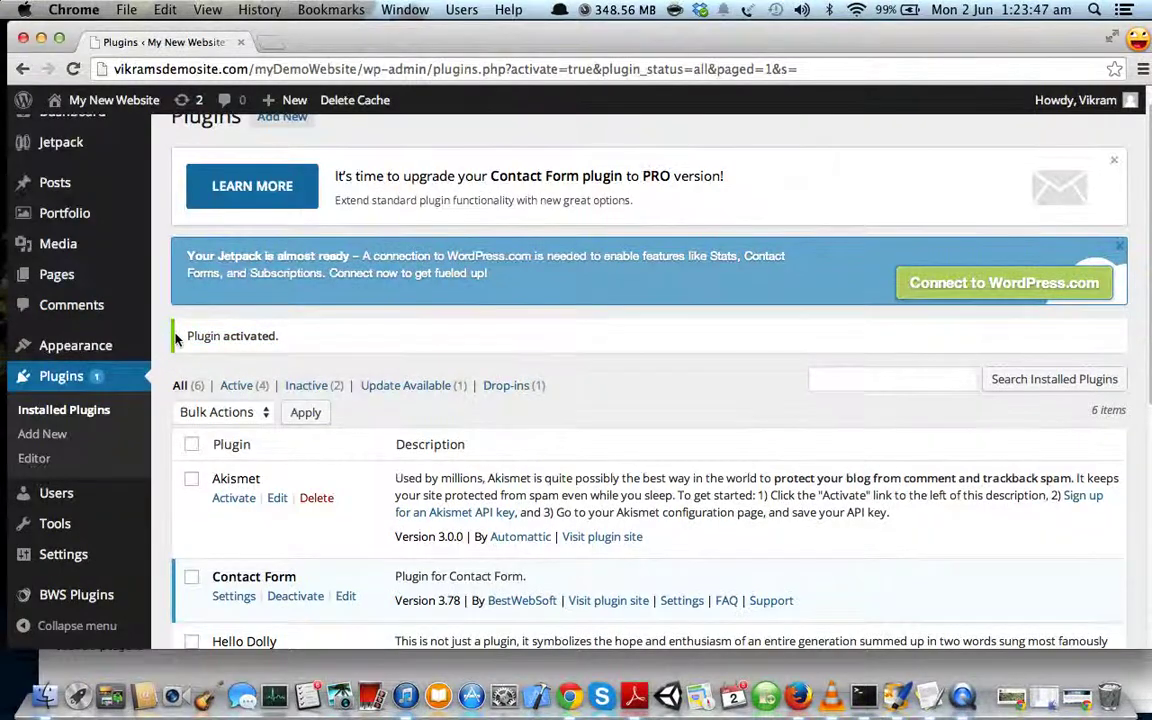
scroll(170, 340, "down", 1)
scroll(174, 335, "down", 1)
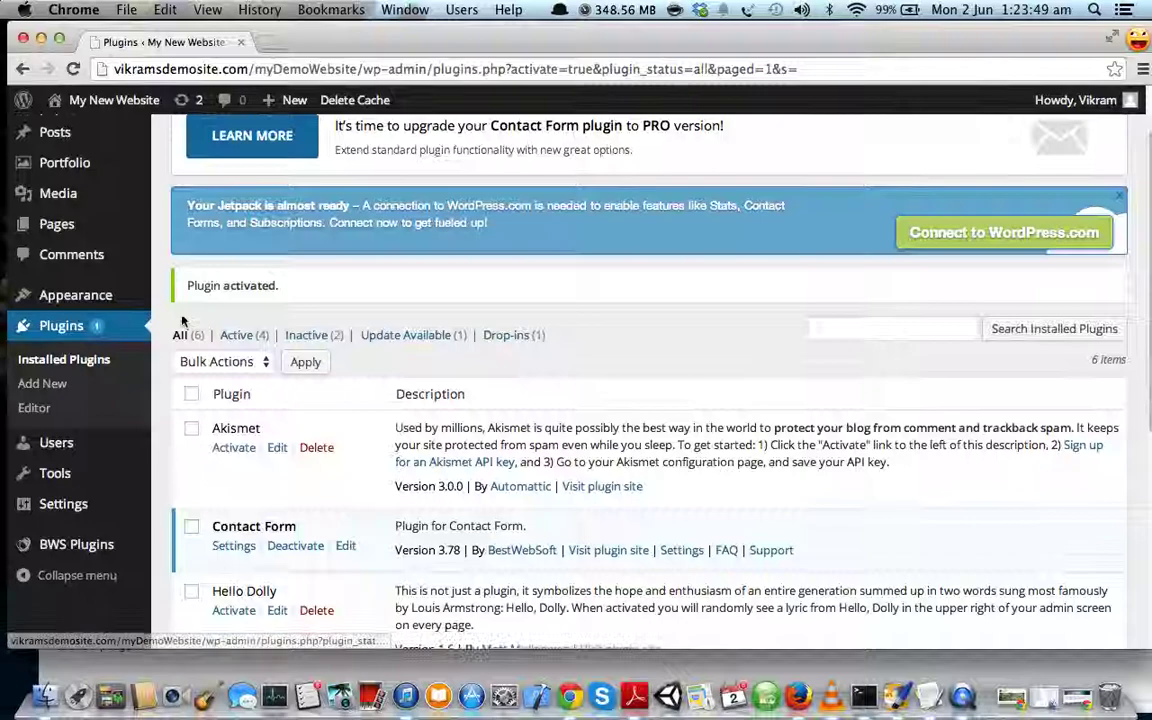
scroll(182, 203, "down", 1)
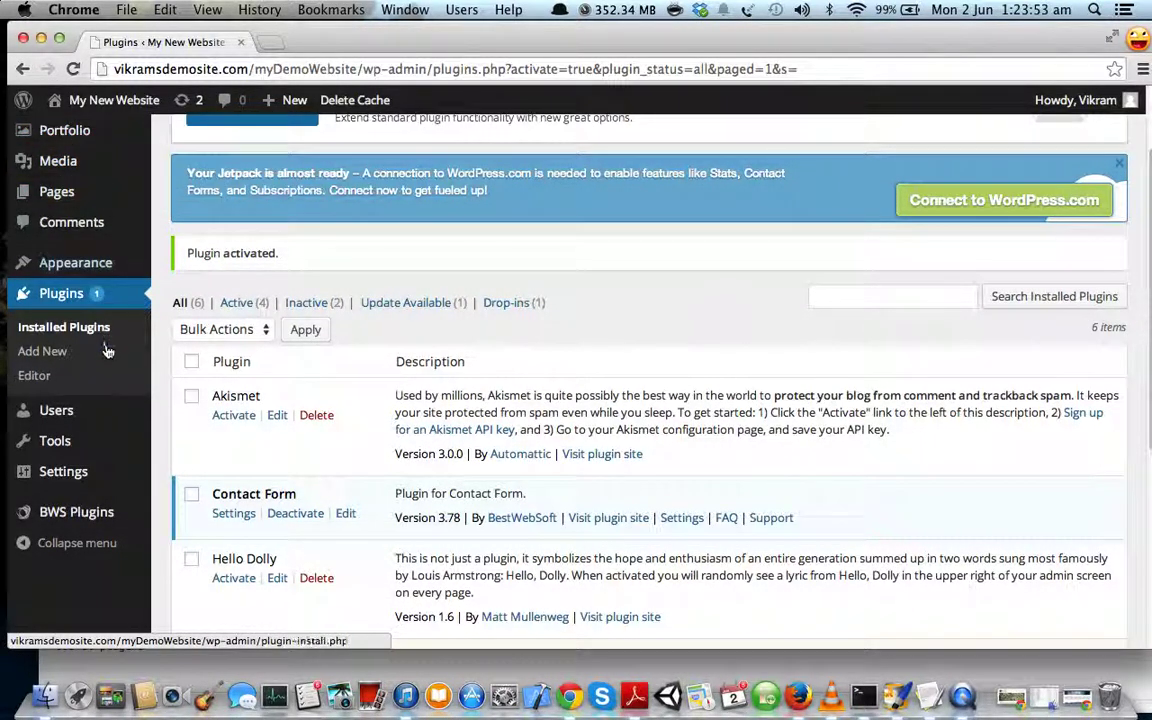
mouse_move(103, 425)
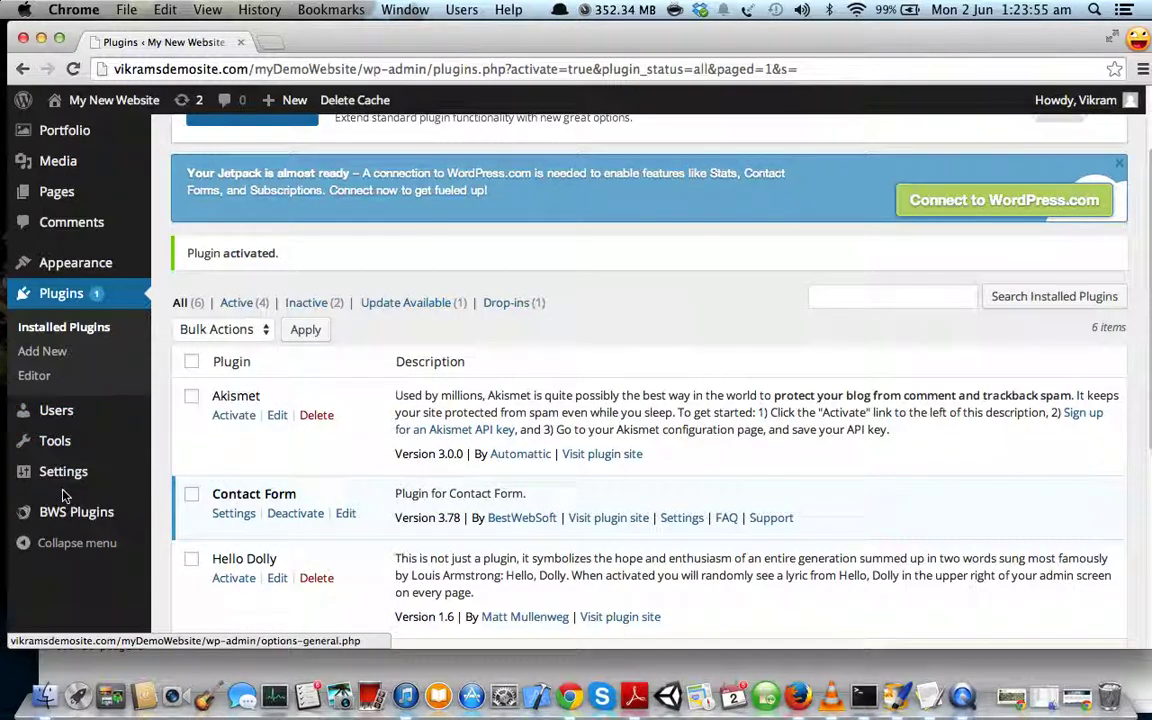
mouse_move(68, 517)
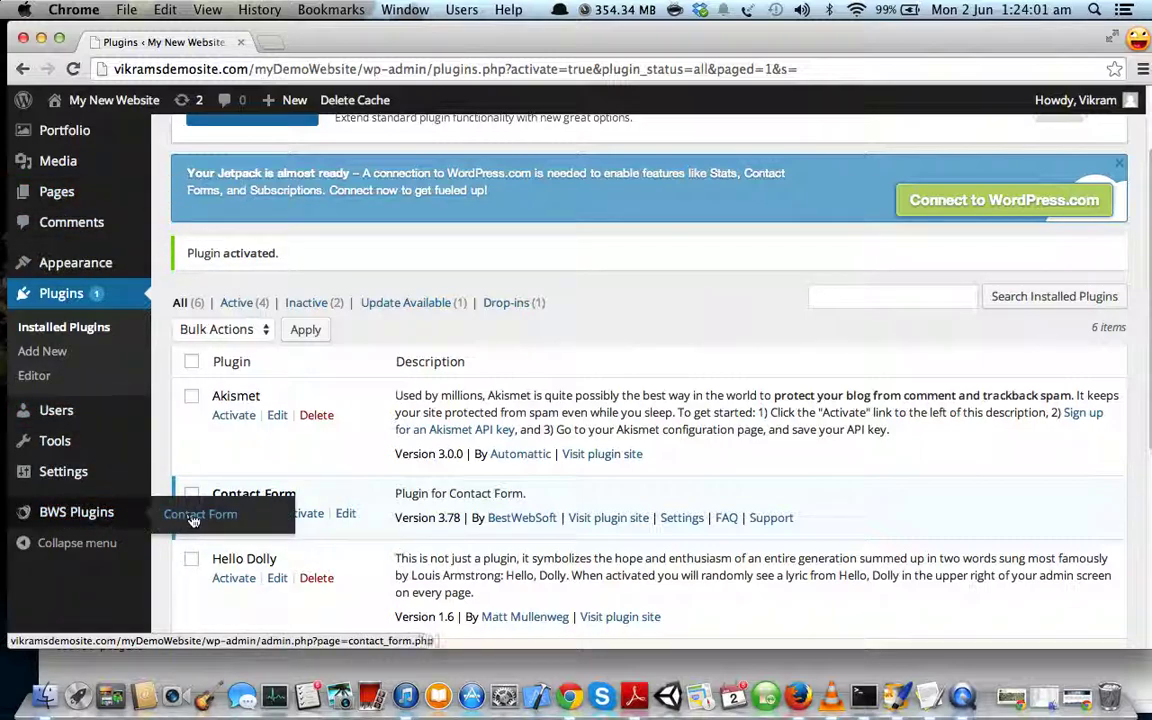
- Open BWS Plugins > Contact Form settings and select the [contact_form] shortcode
left_click(193, 519)
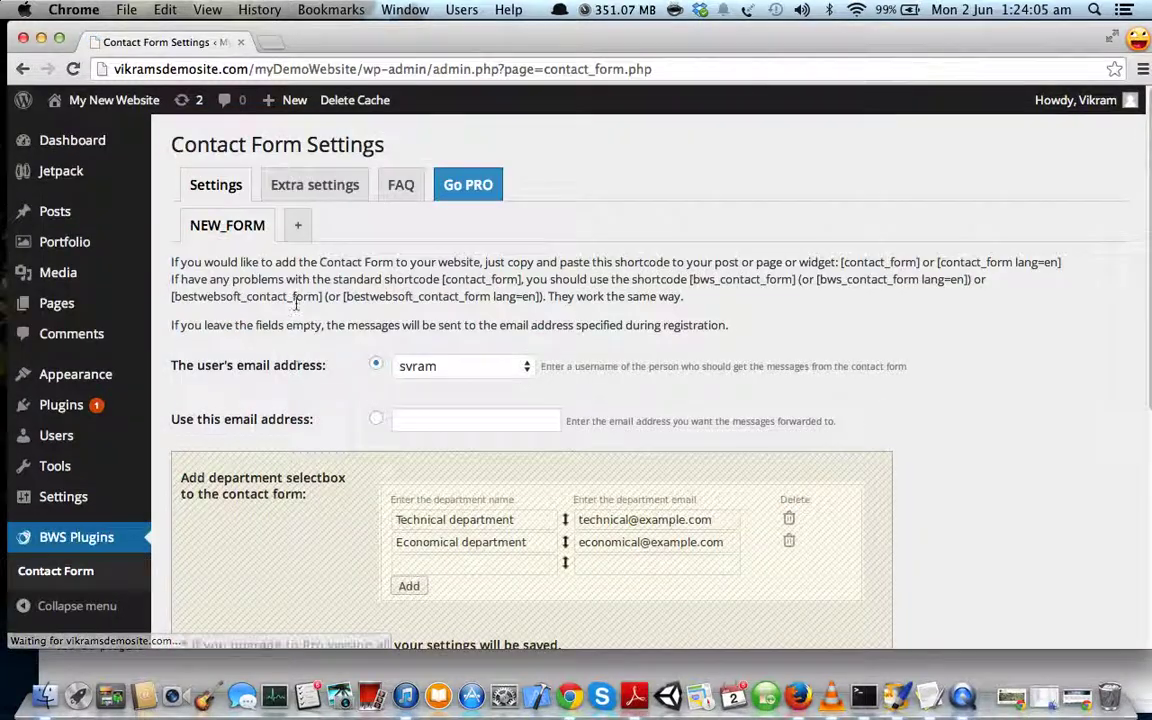
scroll(281, 320, "down", 2)
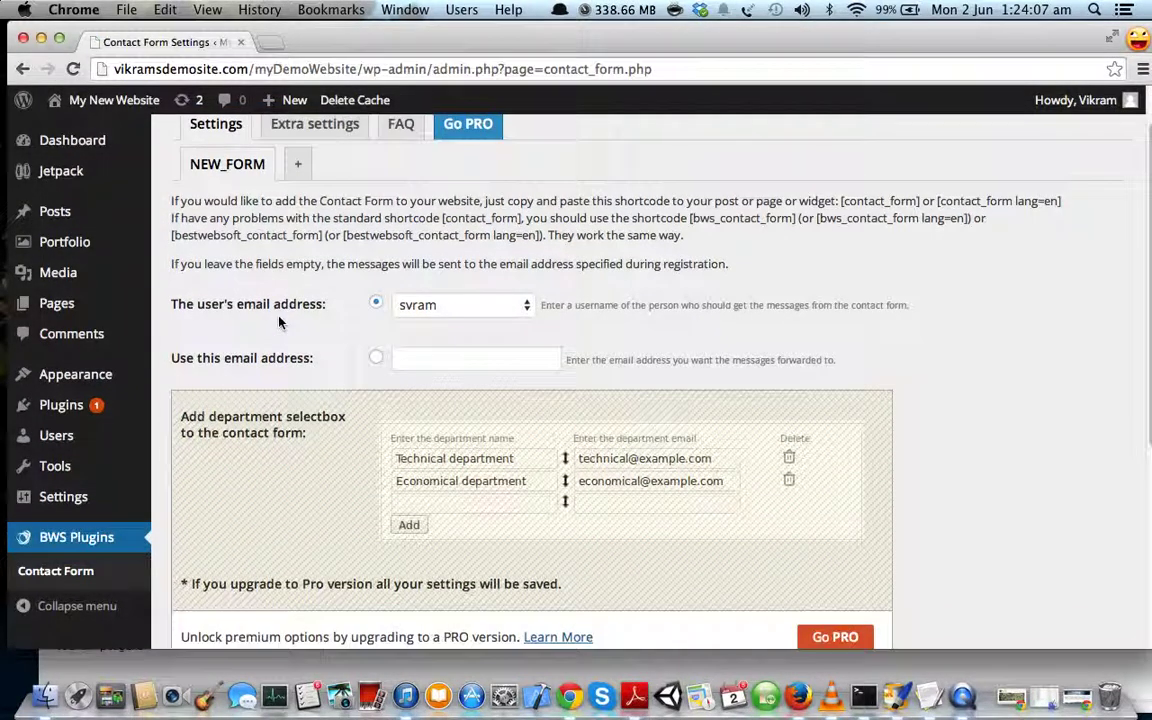
scroll(279, 322, "up", 2)
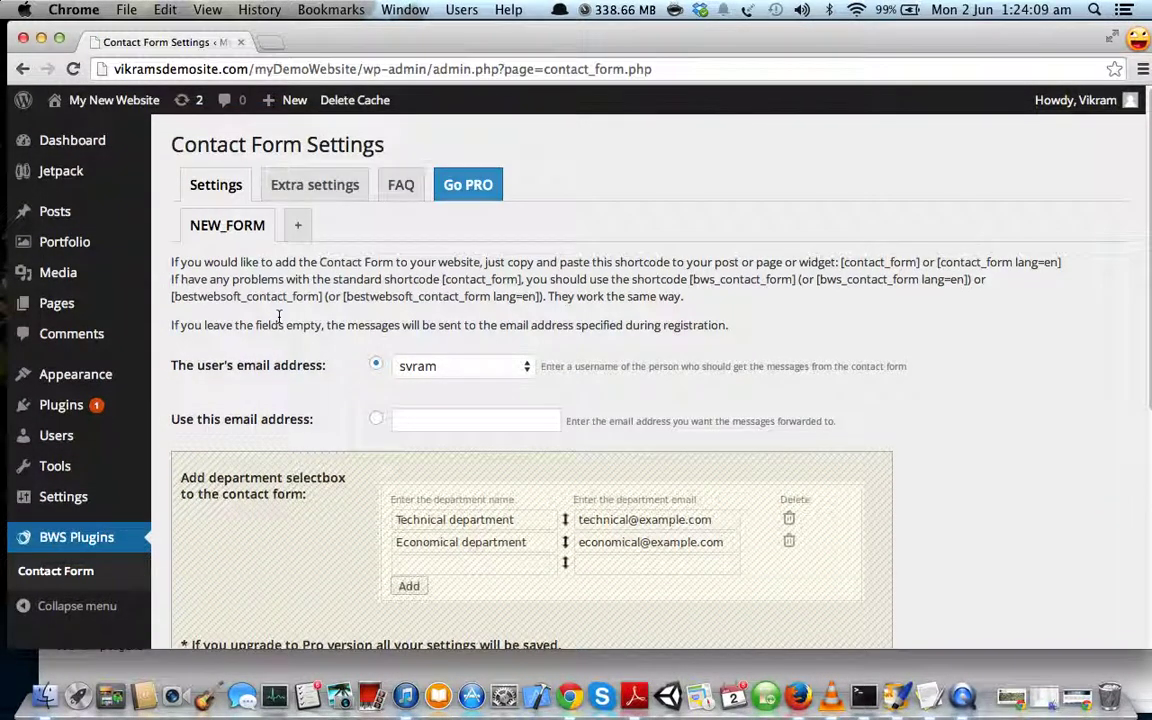
scroll(279, 318, "down", 5)
scroll(279, 318, "up", 5)
left_click_drag(173, 262, 841, 262)
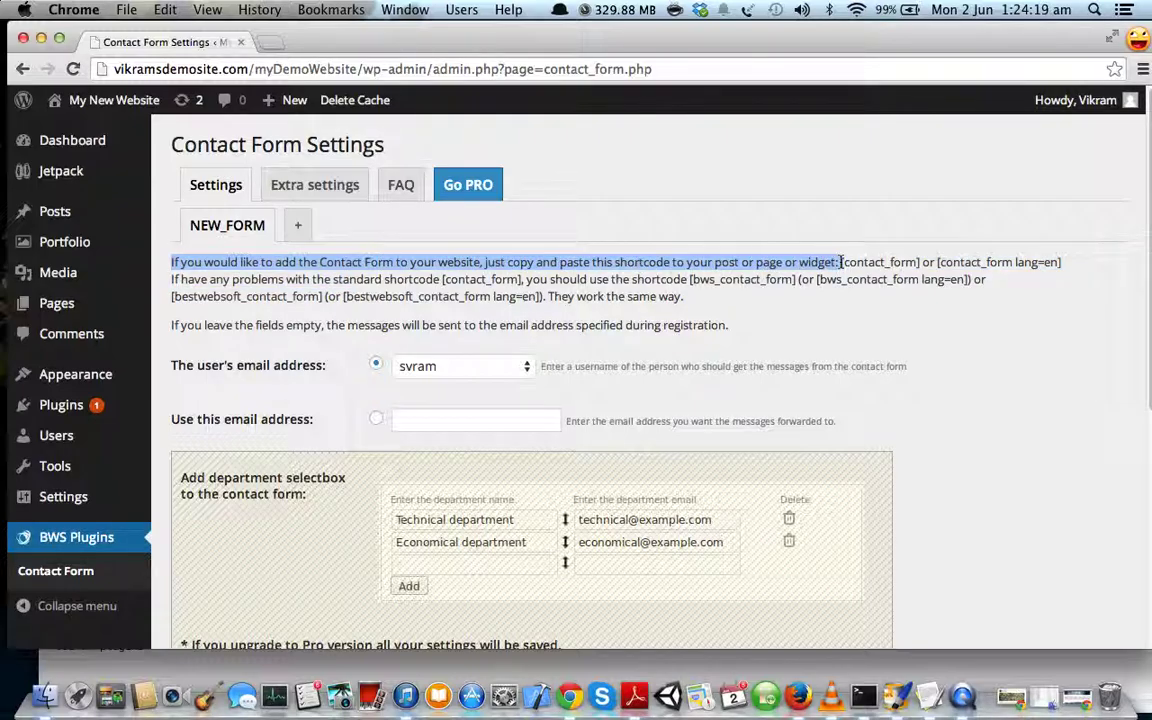
left_click(819, 276)
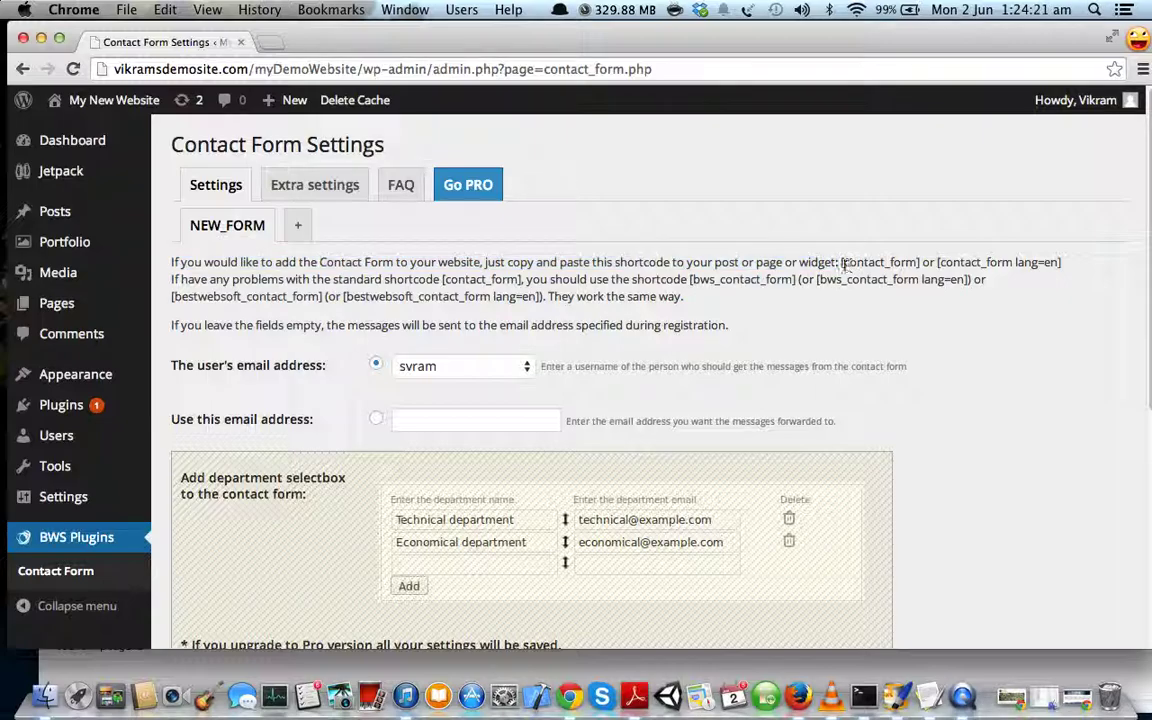
left_click_drag(841, 262, 921, 264)
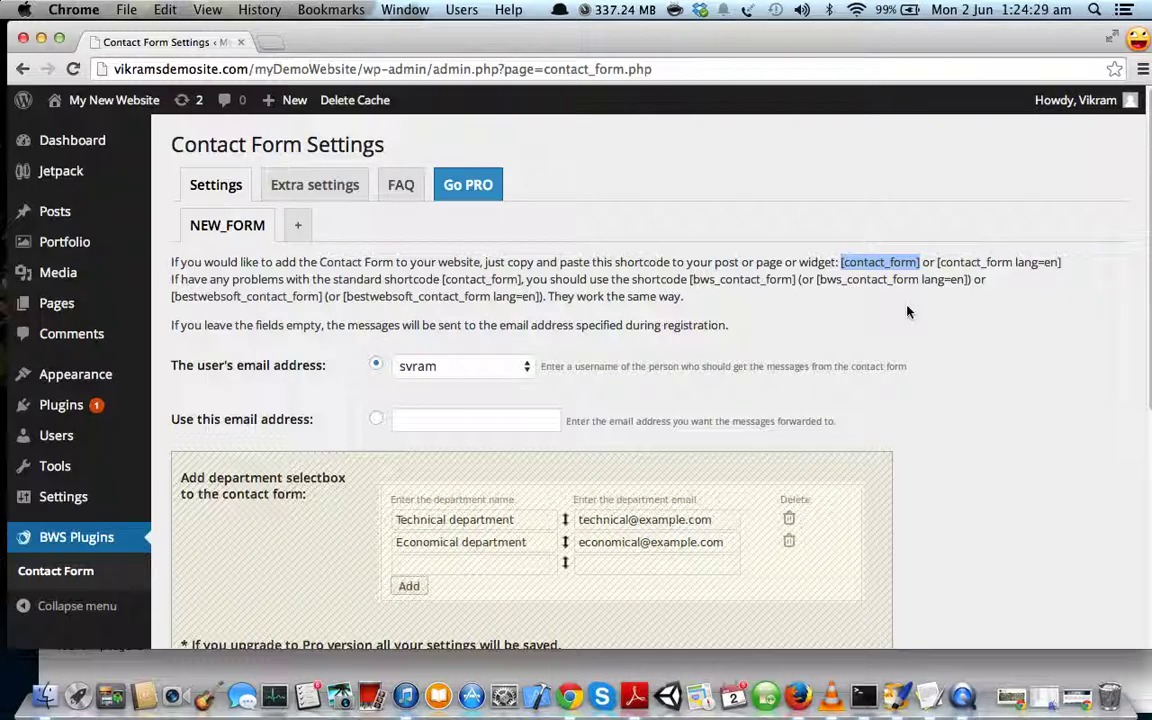
scroll(908, 312, "down", 1)
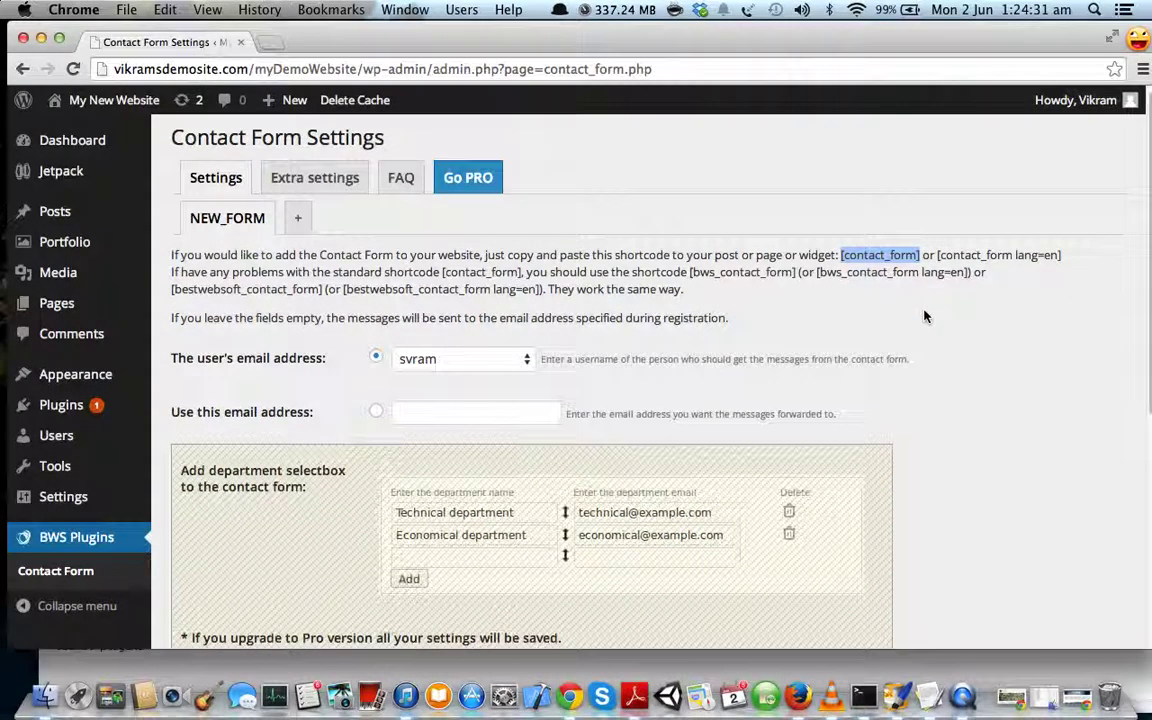
scroll(830, 317, "down", 1)
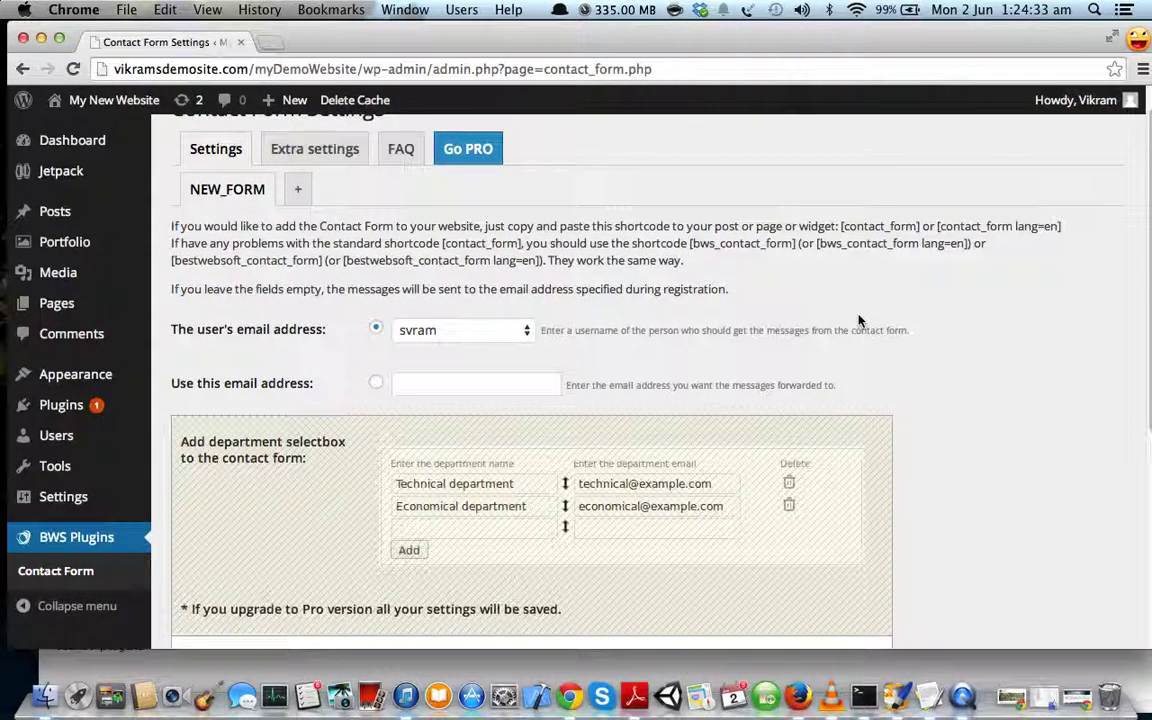
scroll(700, 300, "down", 1)
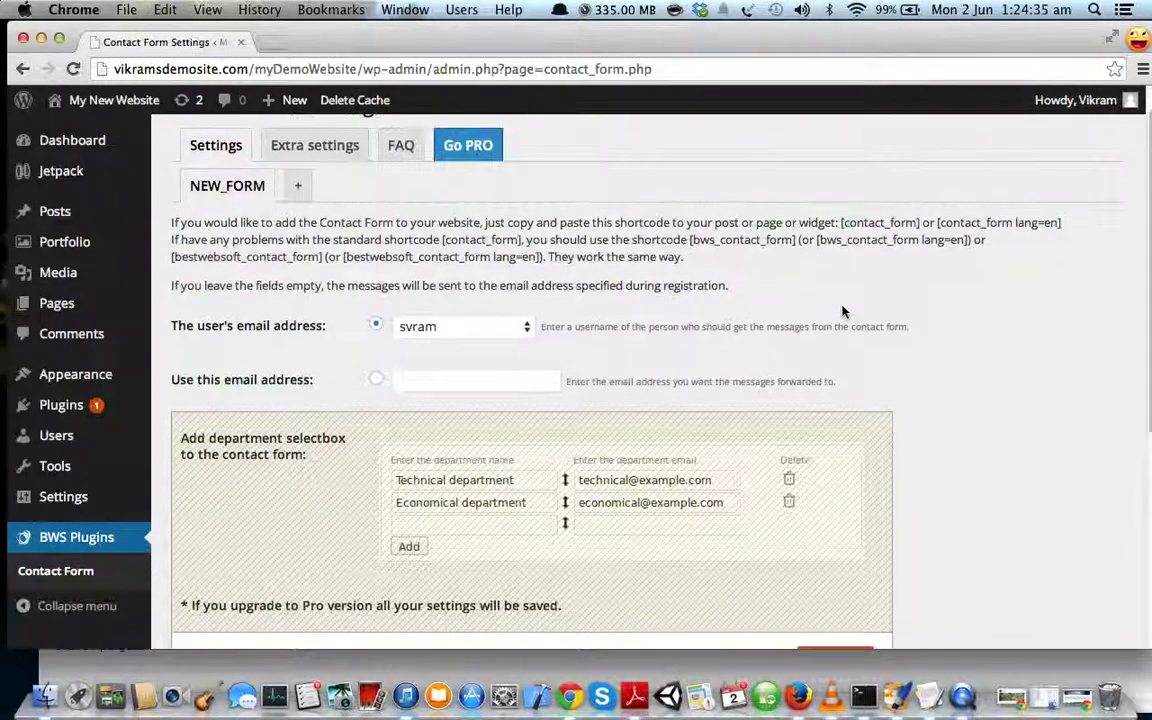
- Switch the message recipient to 'Use this email address' and enter the forwarding e-mail address
left_click_drag(168, 320, 332, 327)
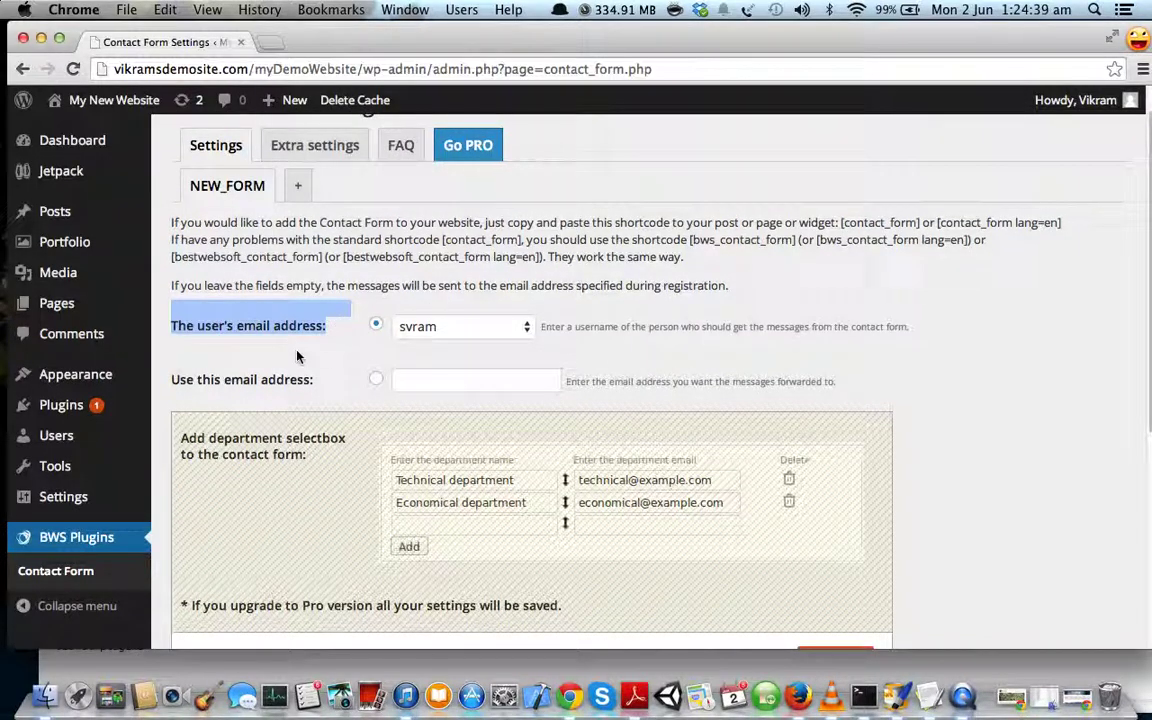
left_click(320, 350)
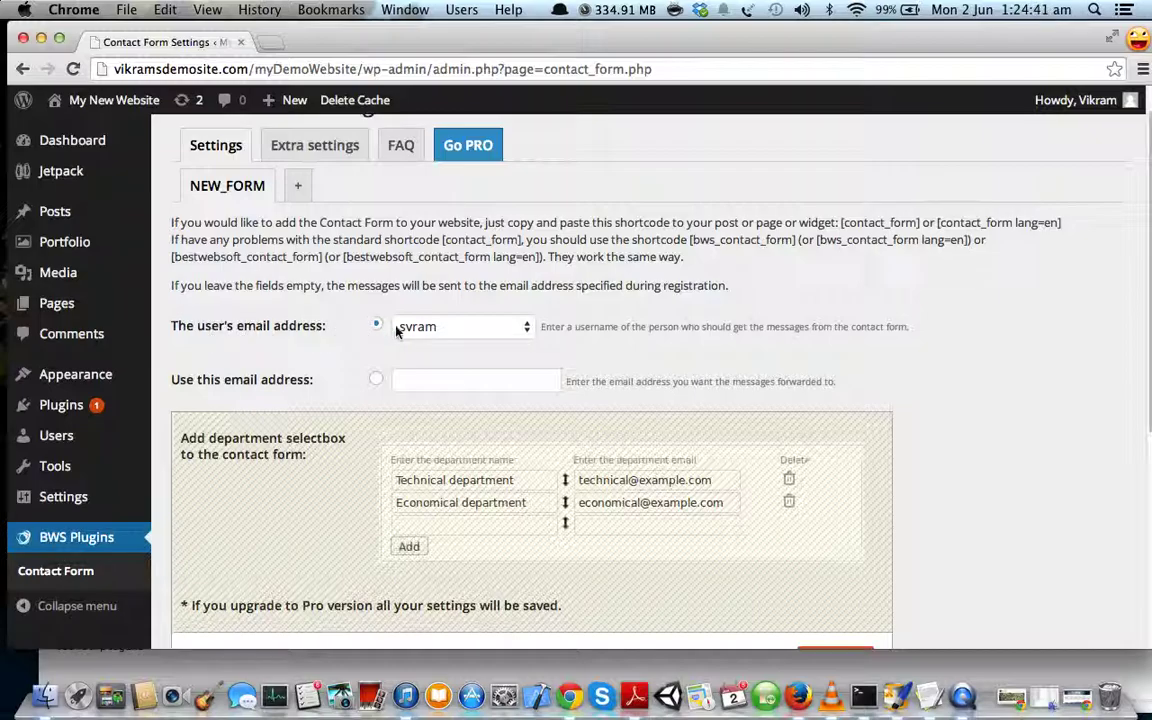
left_click(524, 327)
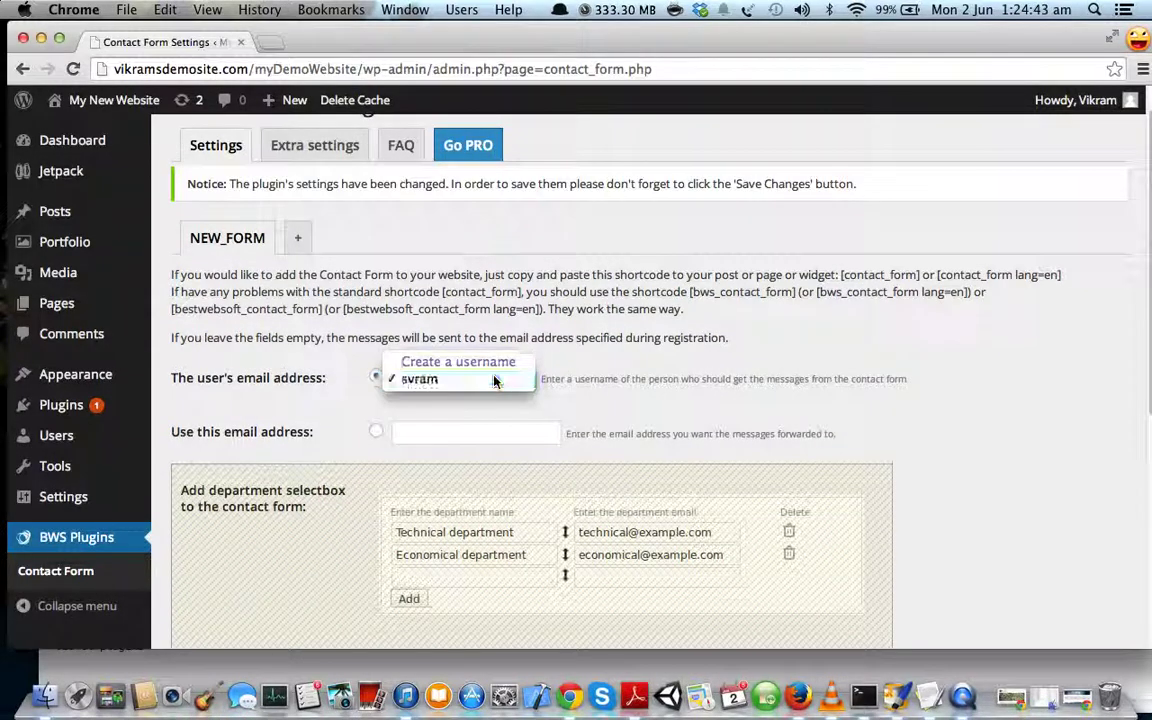
left_click(496, 378)
scroll(339, 390, "down", 2)
left_click(376, 370)
left_click(431, 371)
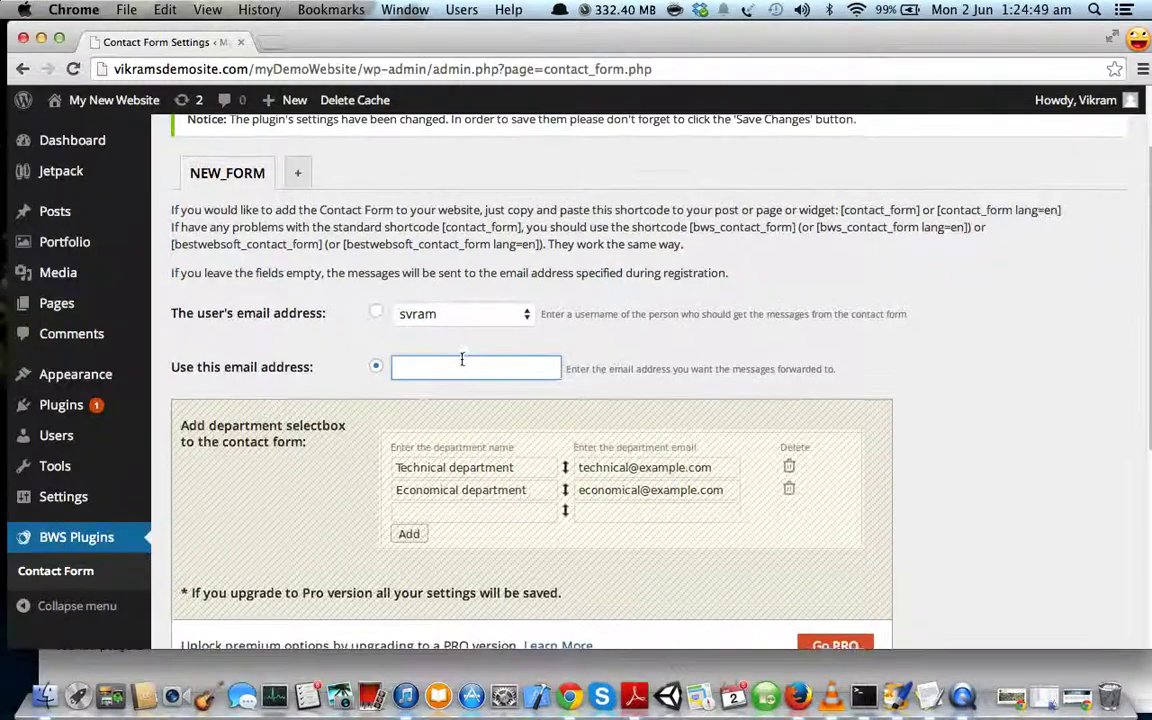
scroll(463, 357, "down", 1)
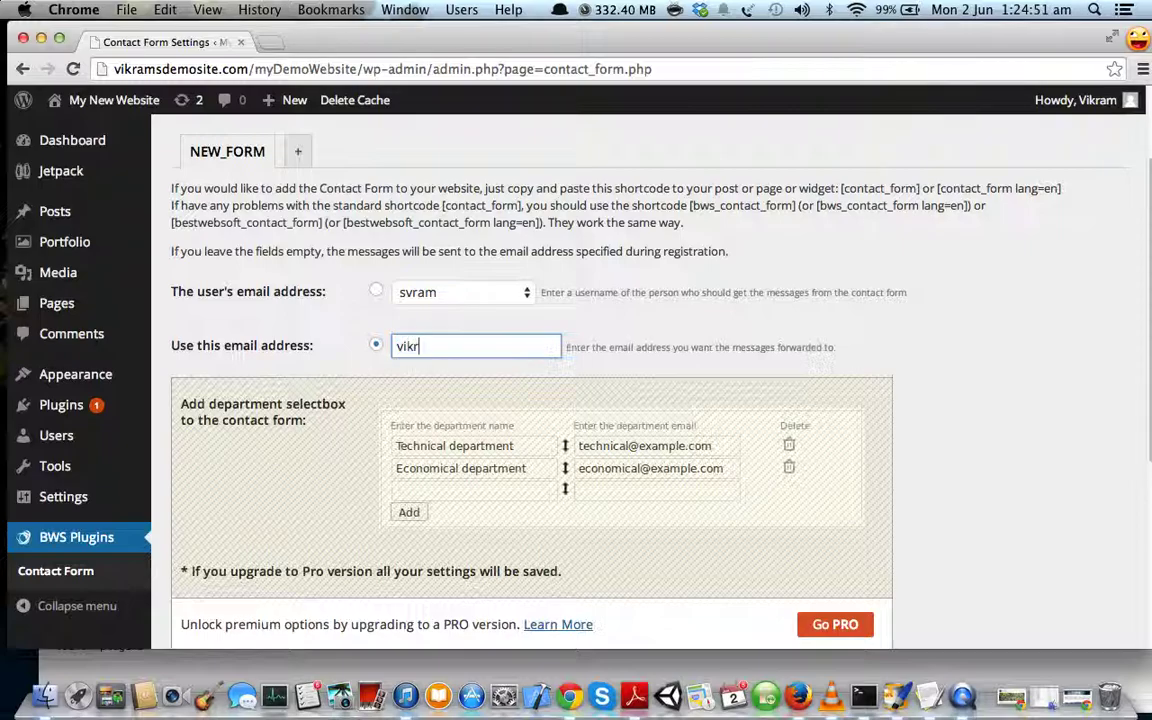
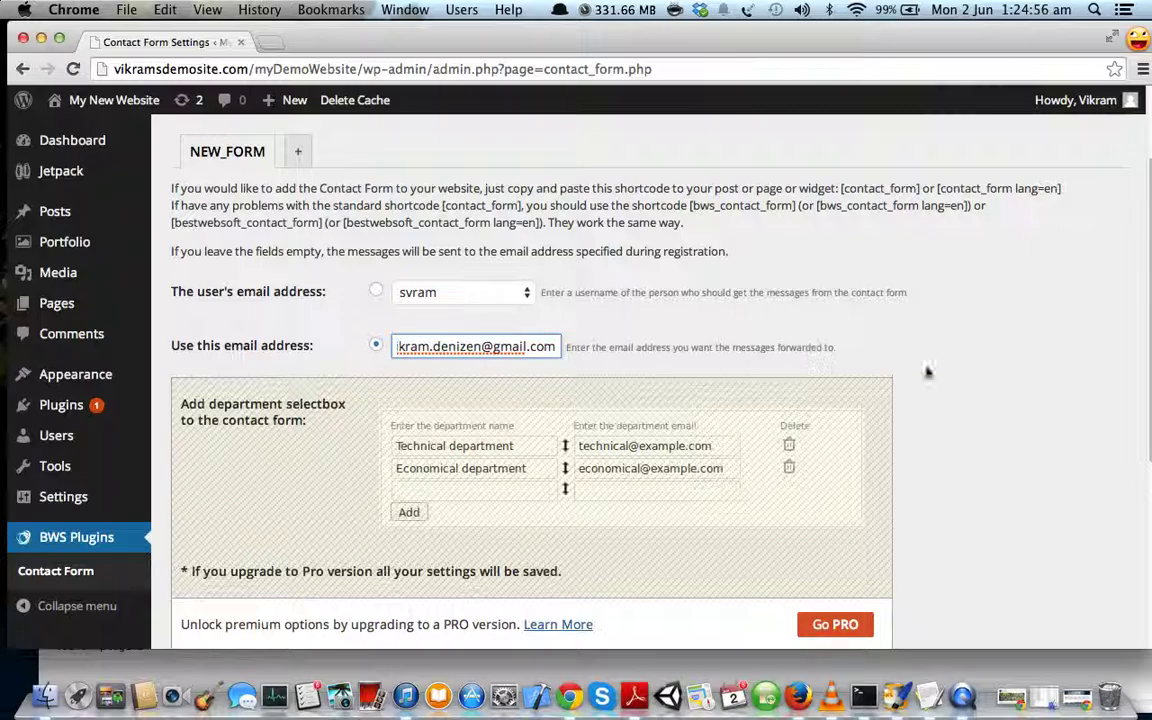
scroll(940, 374, "down", 4)
scroll(940, 374, "down", 5)
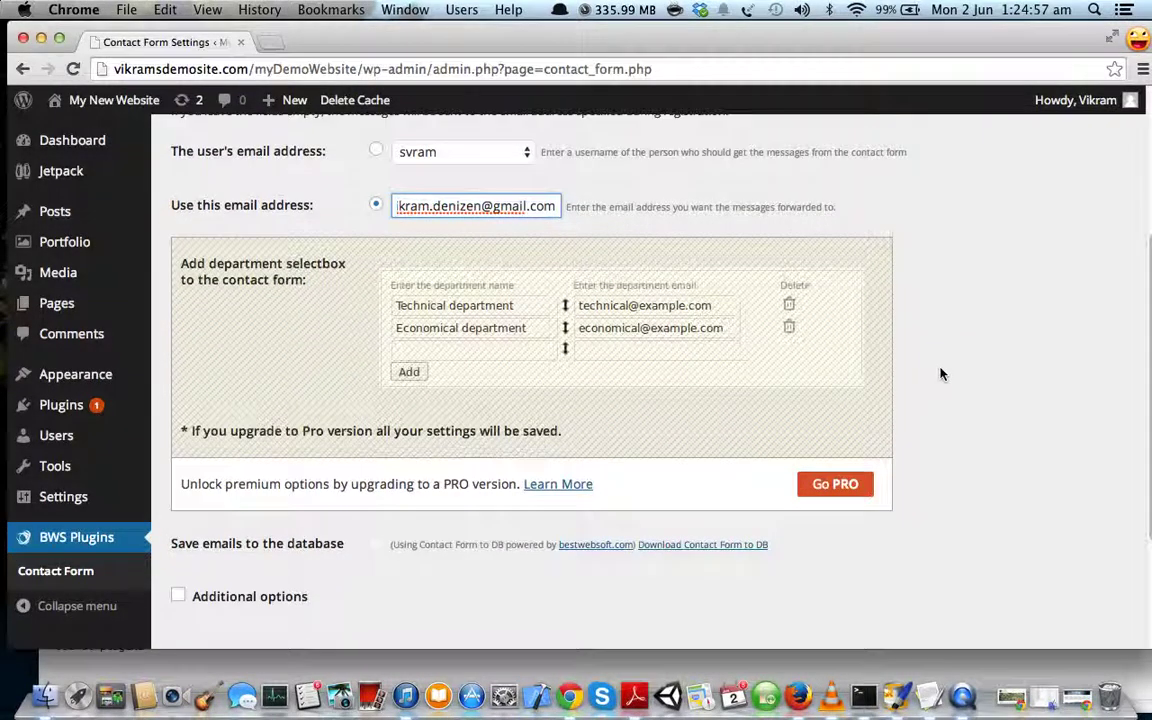
- Save the Contact Form settings, copy the [contact_form] shortcode, and start a new page
left_click(249, 485)
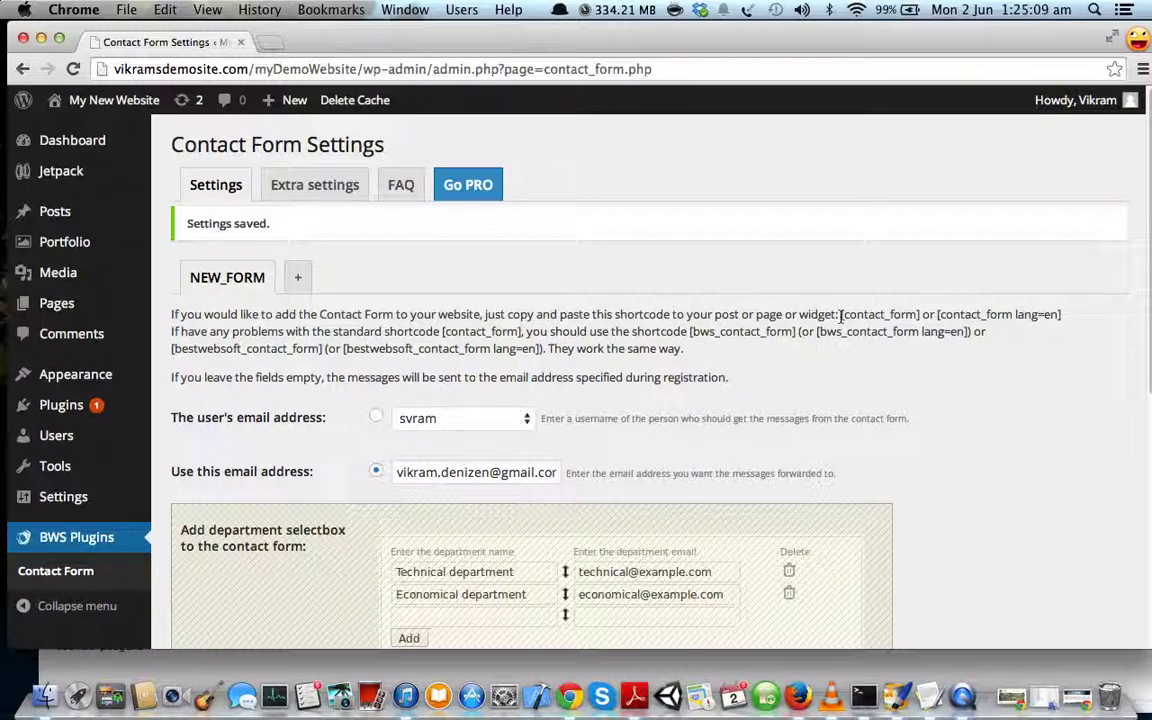
left_click_drag(843, 314, 920, 314)
key("super+c")
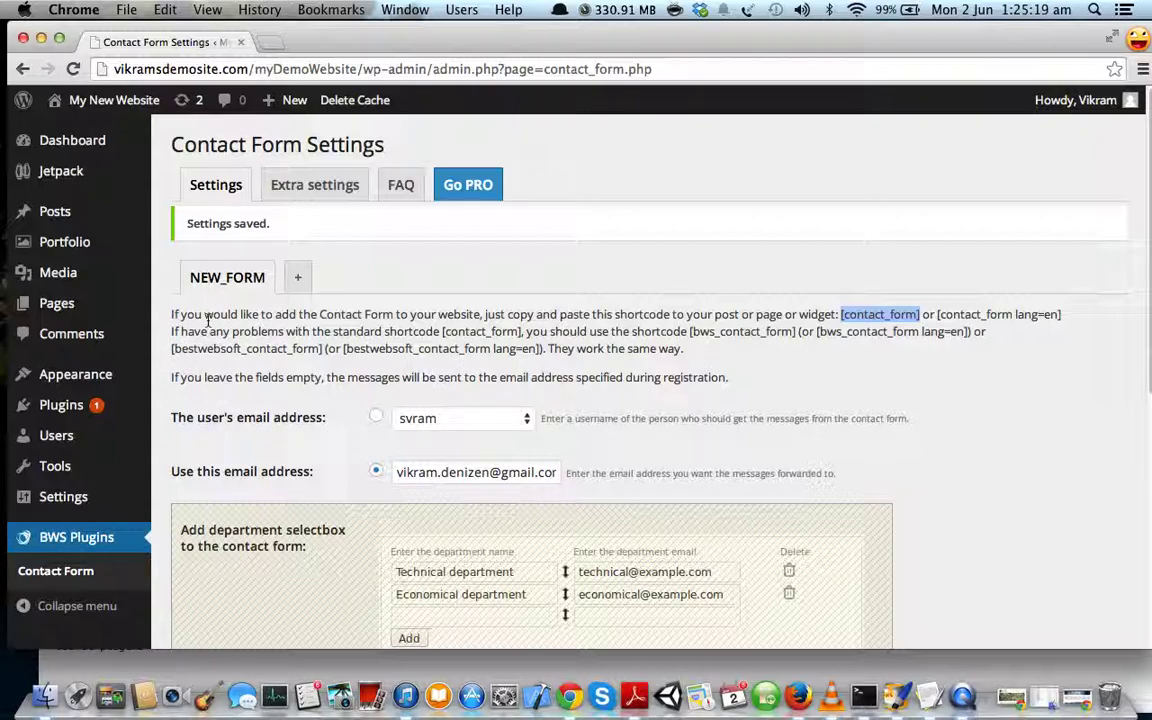
mouse_move(80, 303)
left_click(181, 332)
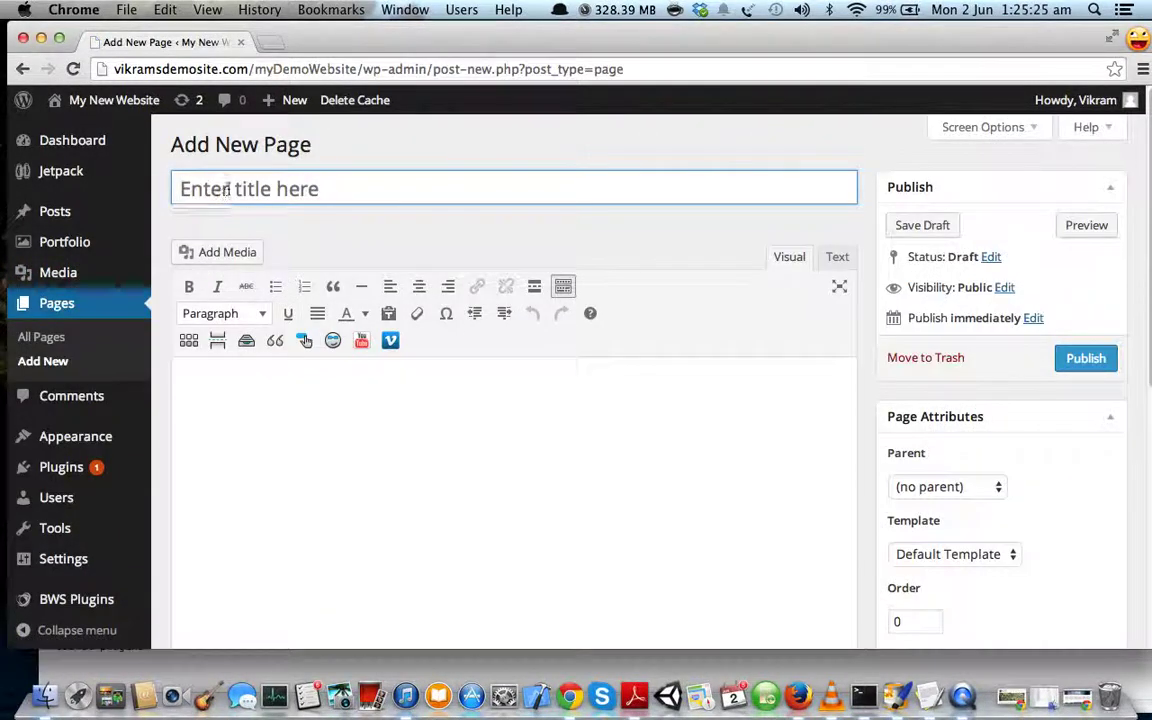
- Create a 'Contact Us' page containing the [contact_form] shortcode and preview it
left_click(244, 188)
type("Contact Us")
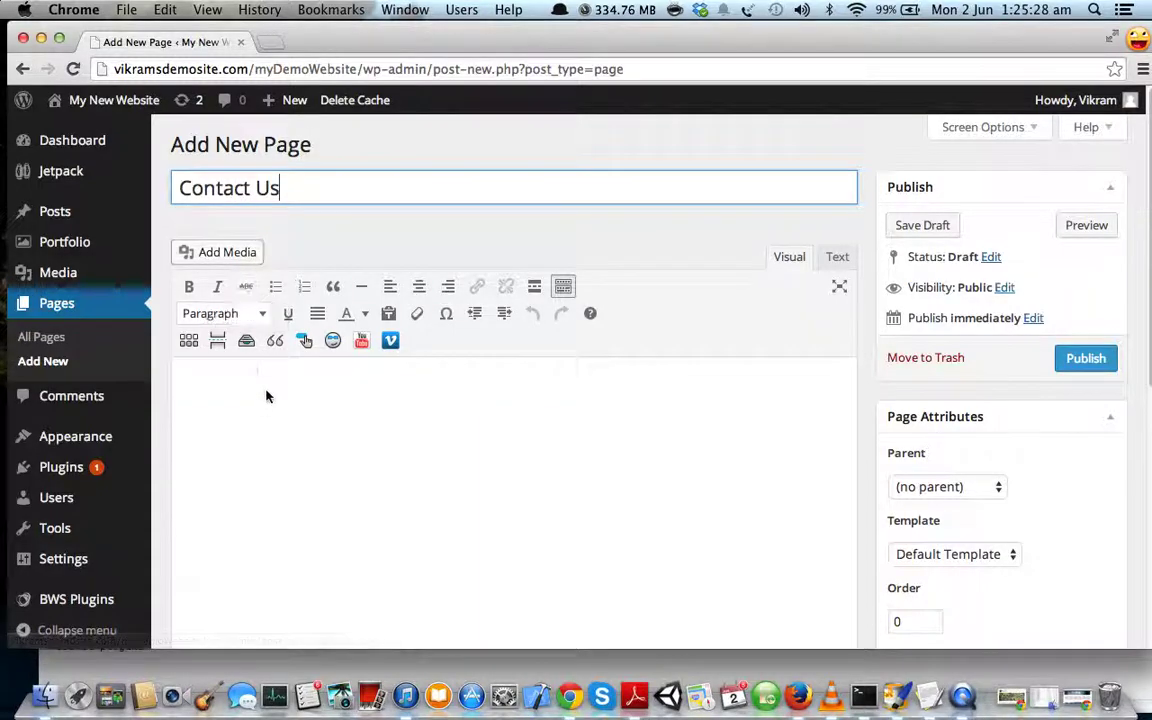
left_click(266, 396)
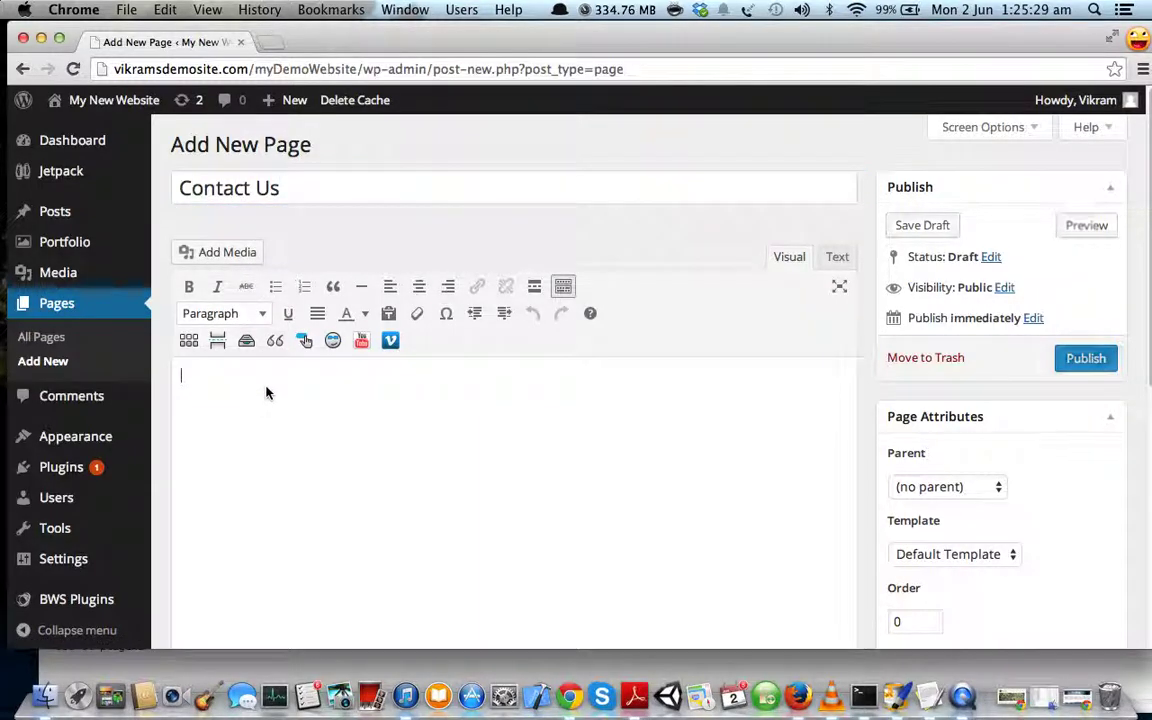
key("super+v")
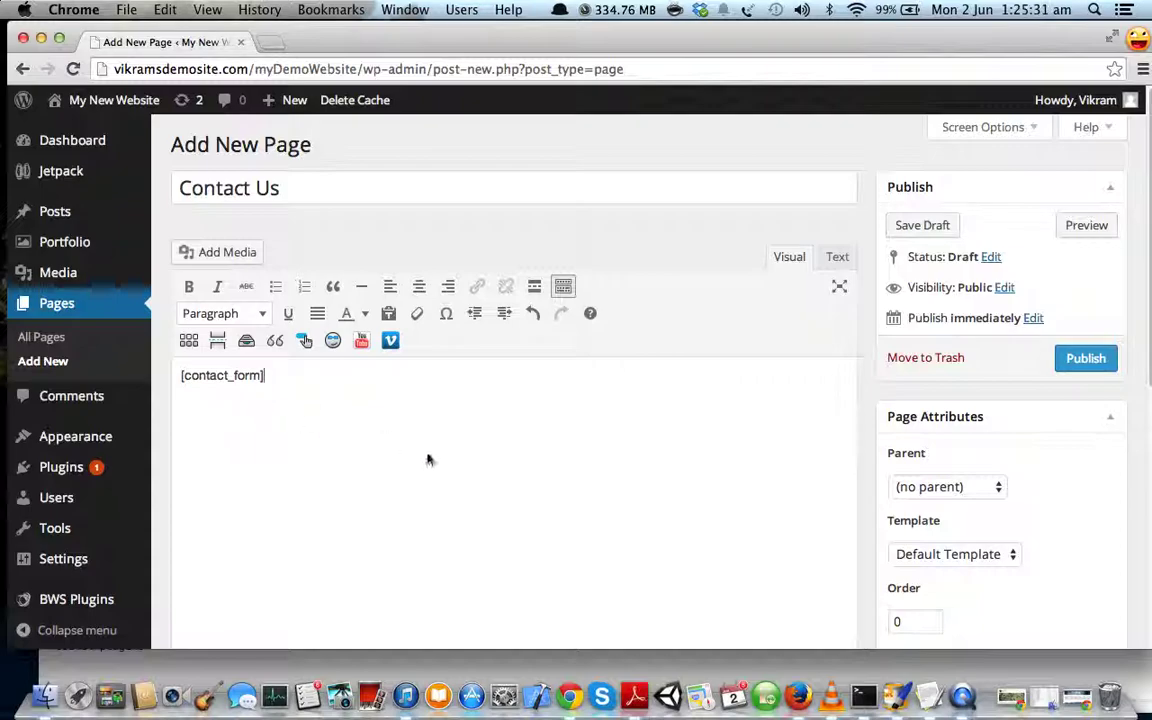
left_click(1086, 226)
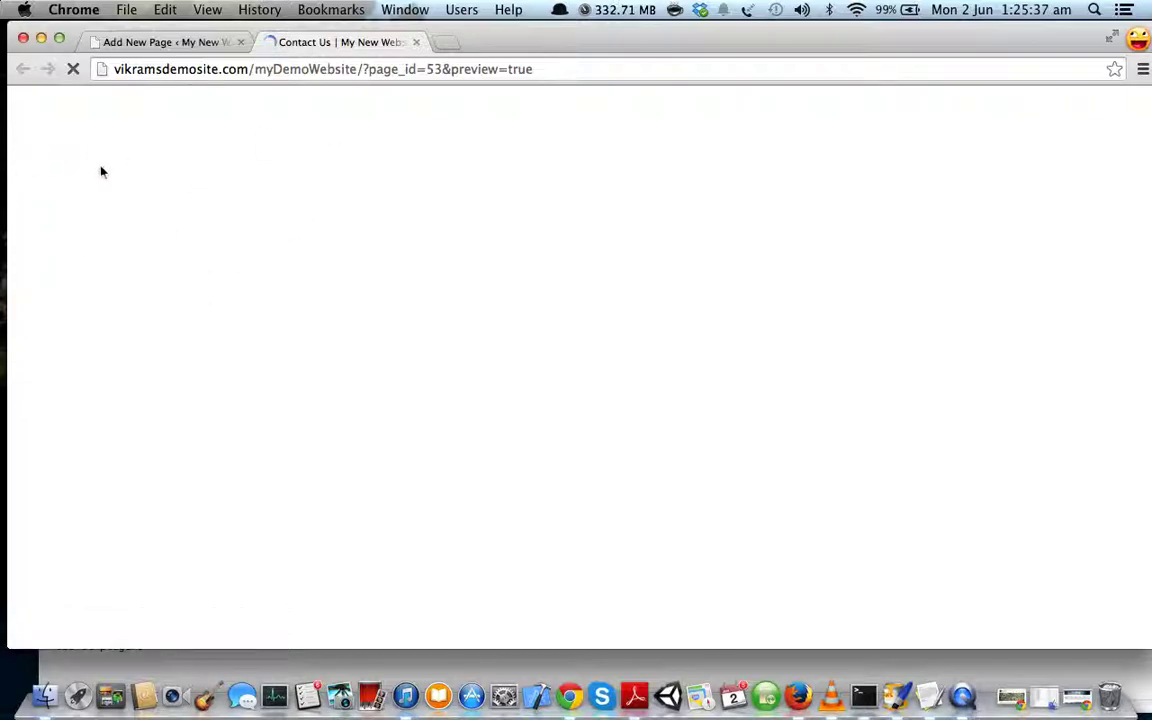
- Scroll to the preview's contact form and try its Name, Email, Subject and Message fields
scroll(499, 347, "down", 3)
left_click(219, 296)
left_click(208, 340)
left_click(186, 388)
left_click(176, 430)
left_click(173, 388)
left_click(170, 344)
left_click(172, 296)
left_click(155, 362)
left_click(149, 342)
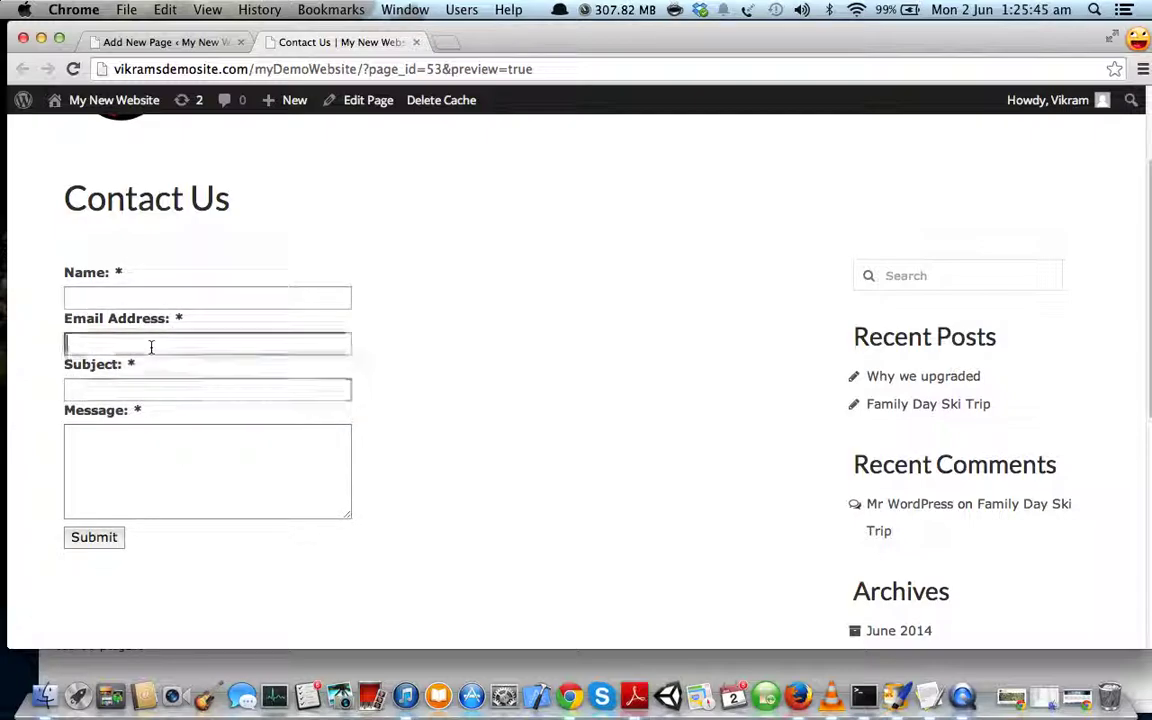
left_click(150, 296)
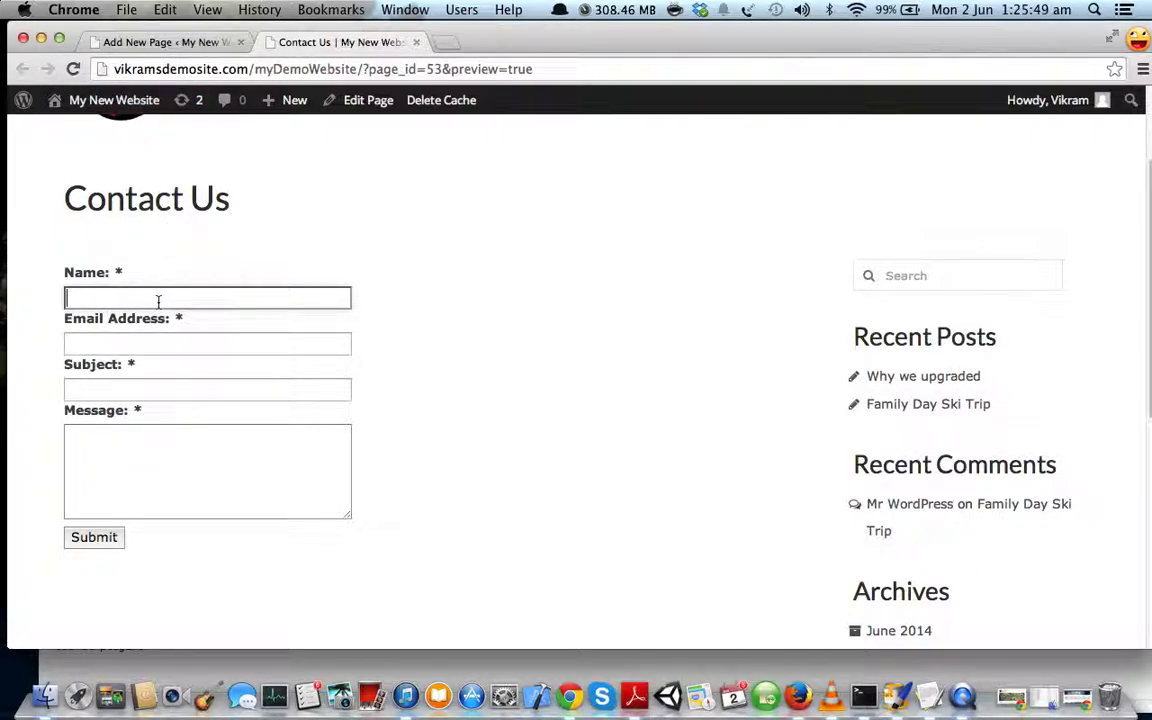
- Submit the form with a name, an invalid email, subject 'blah blah bl' and 'test message'
type("Vick")
left_click(66, 343)
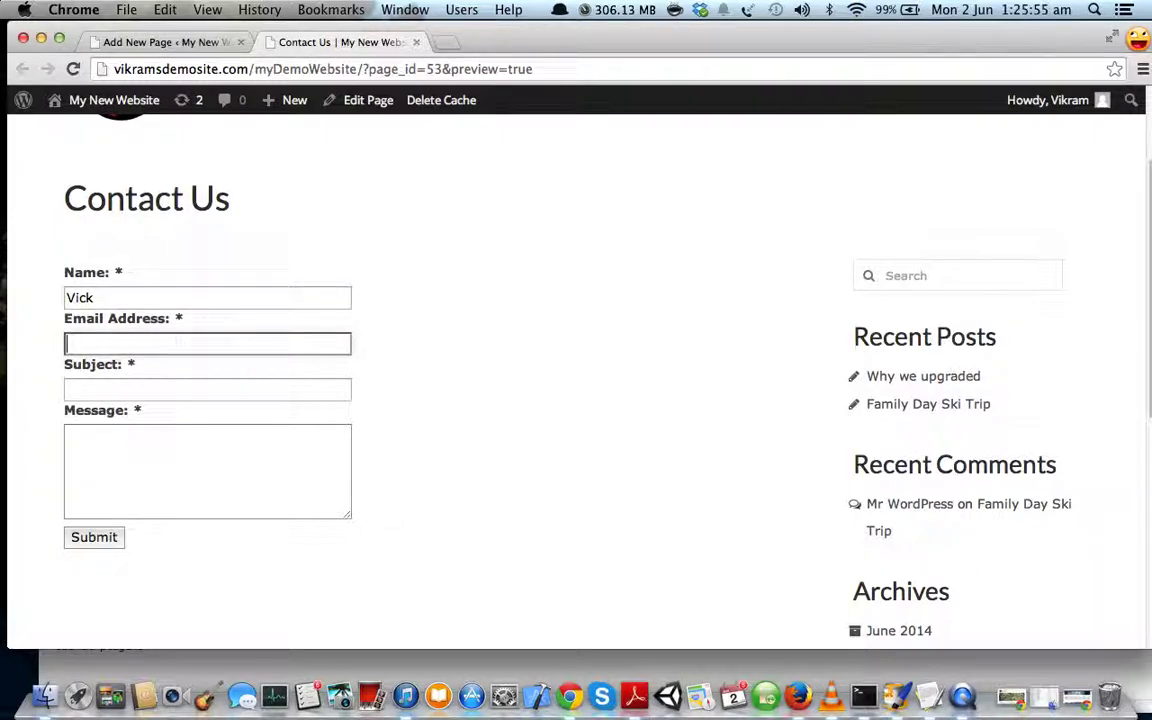
type("blahblah")
key("Tab")
type("blah blah bl")
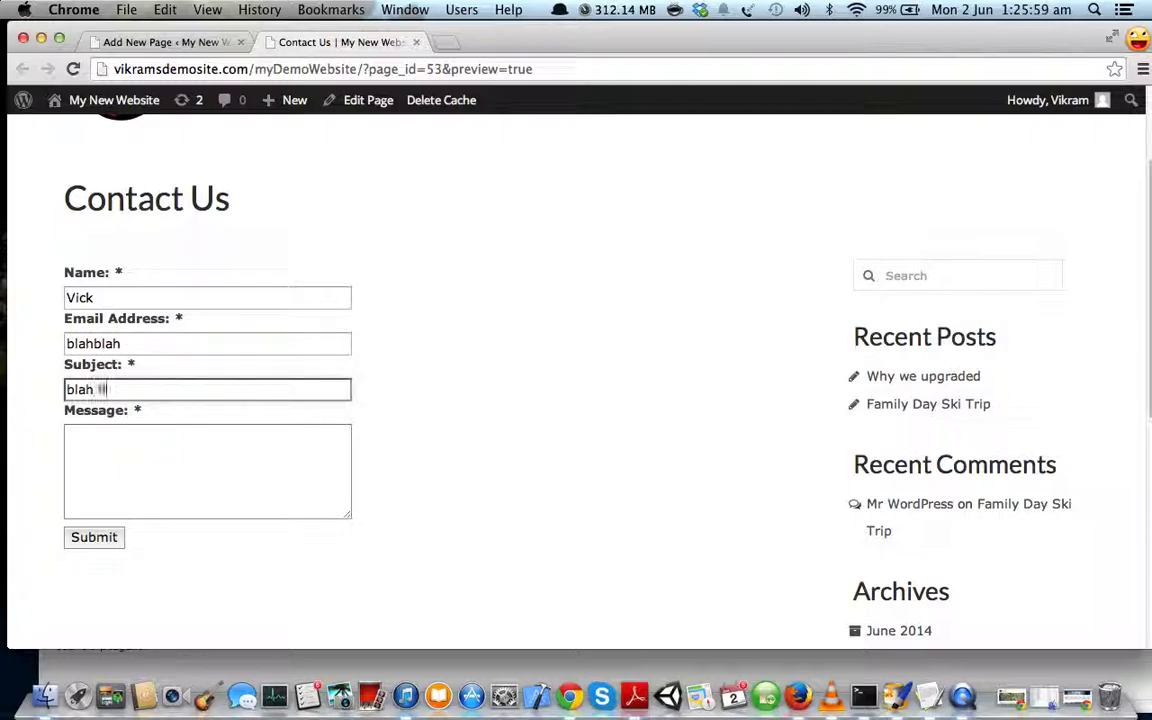
left_click(67, 436)
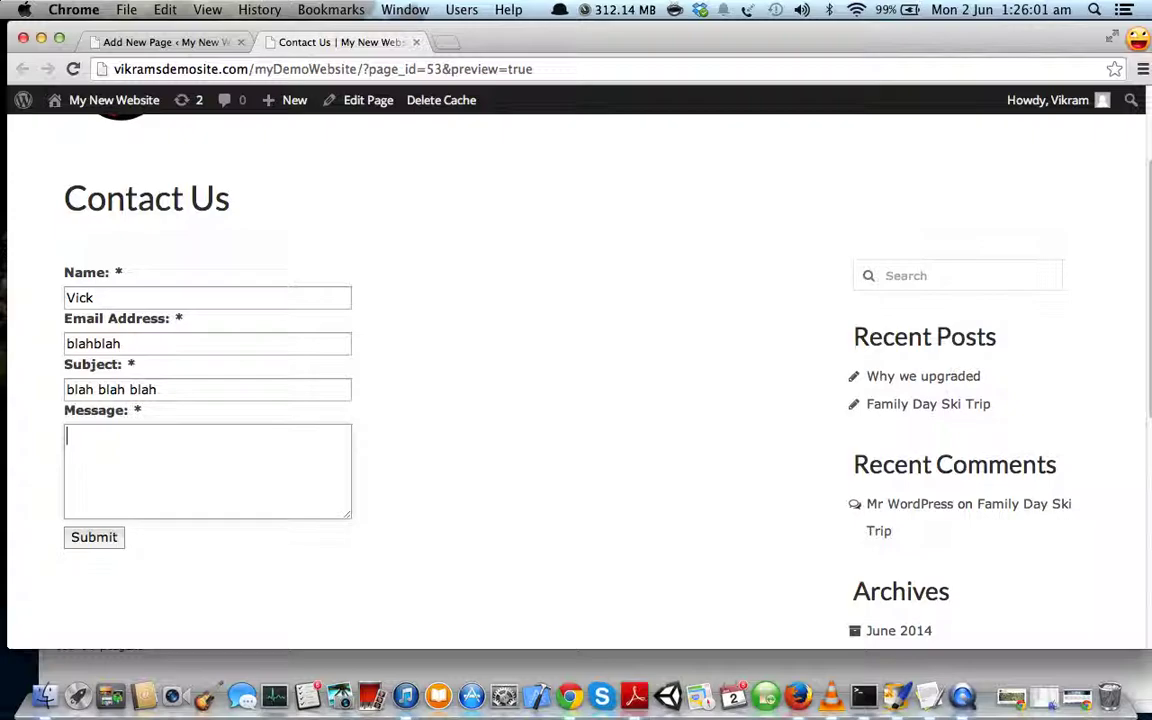
type("test message")
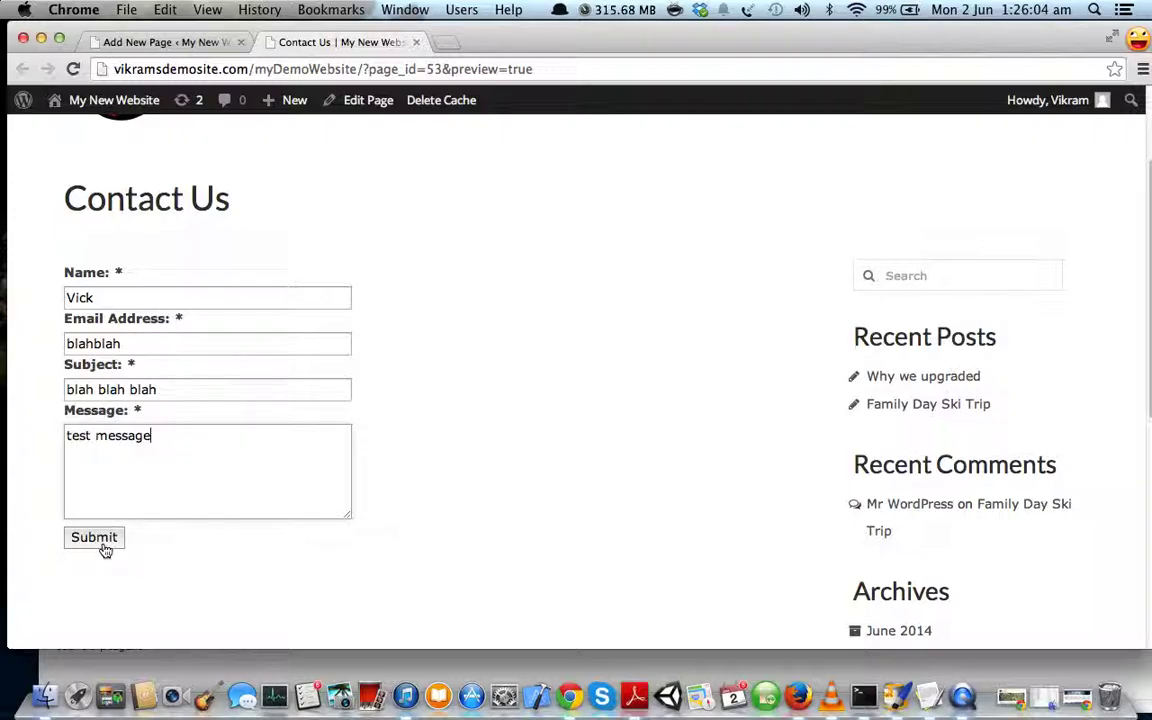
left_click(94, 540)
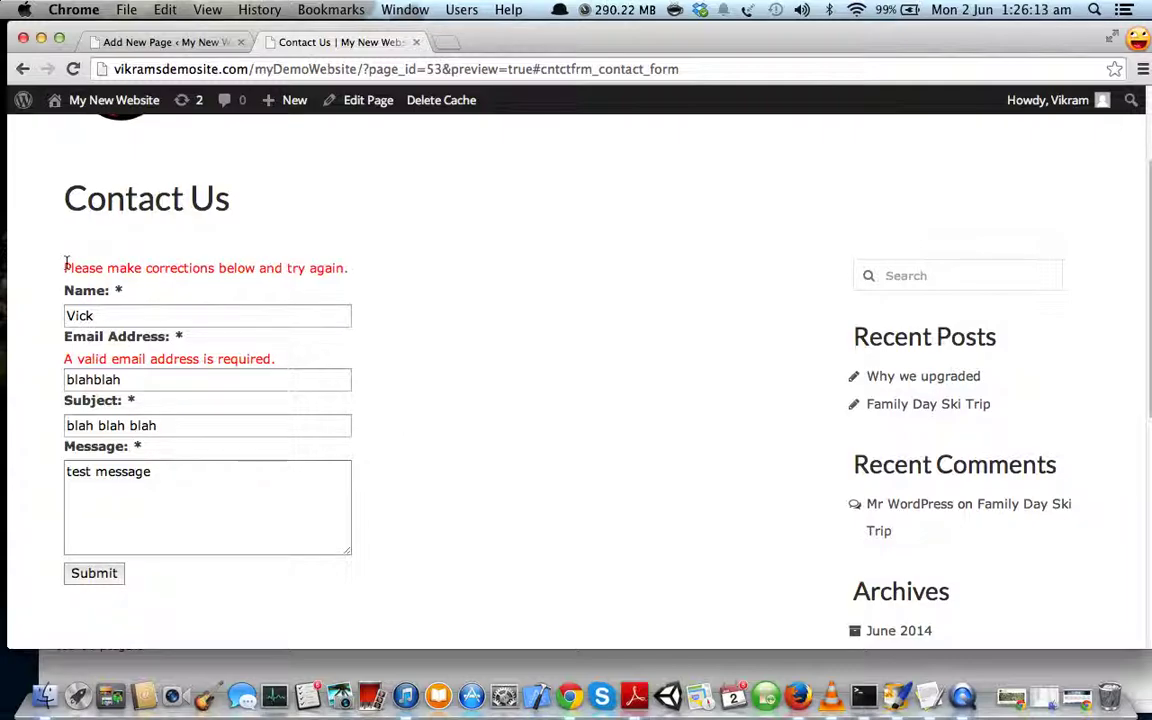
- Append '@a.com' to the email, resubmit, and confirm the thank-you message
left_click(150, 380)
left_click(150, 380)
left_click_drag(150, 380, 62, 378)
left_click(149, 378)
type("@")
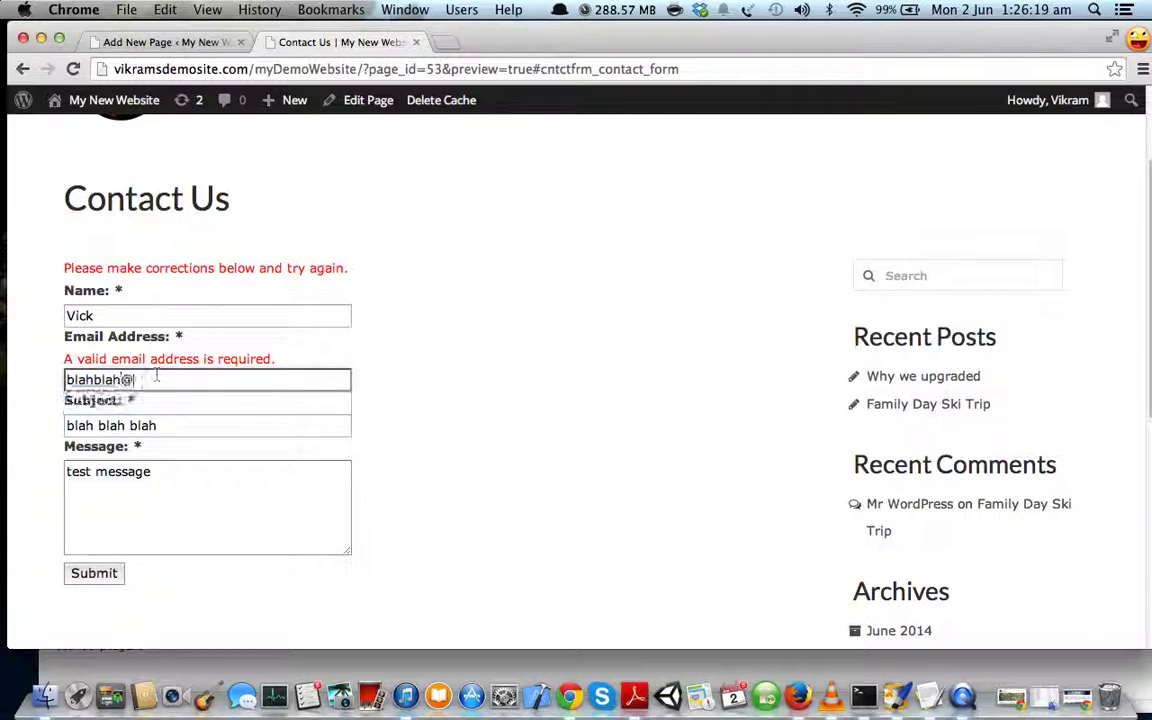
type("a.com")
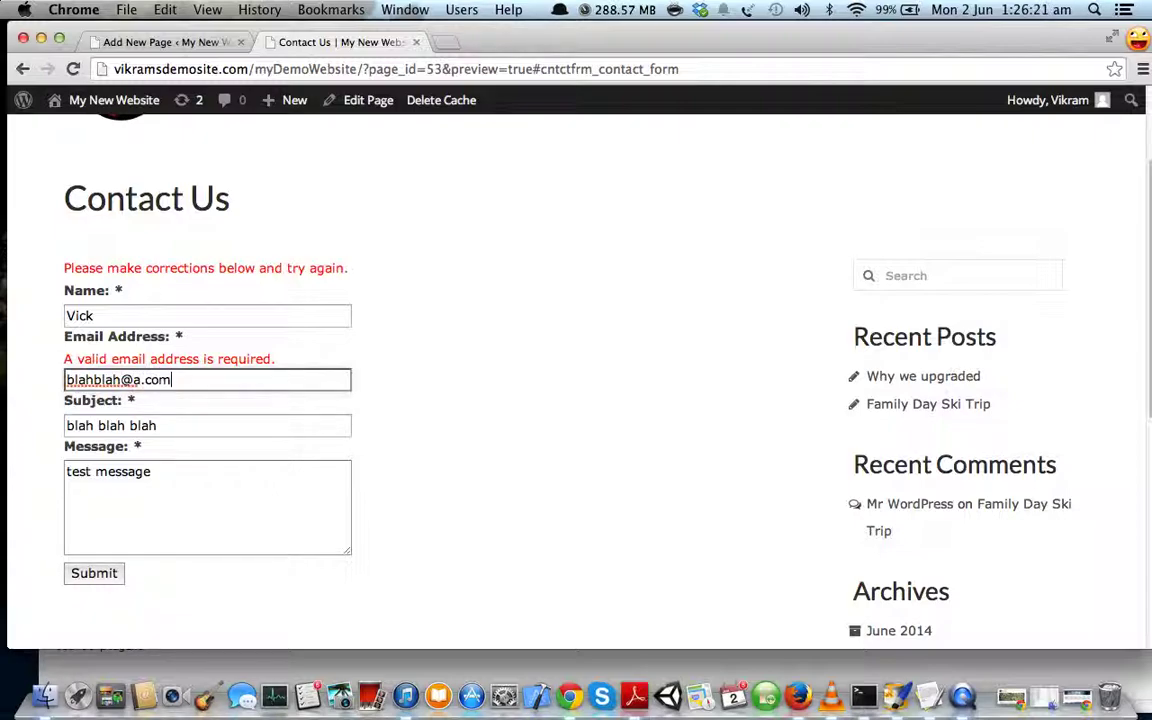
left_click(95, 574)
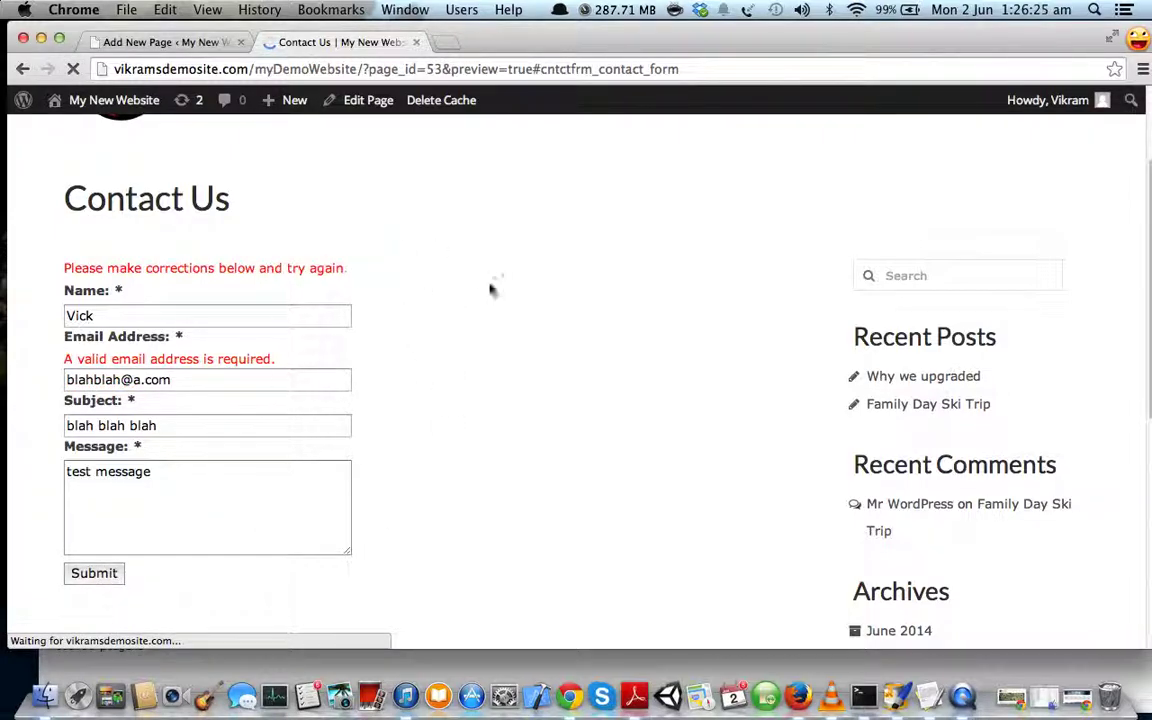
left_click_drag(67, 420, 307, 414)
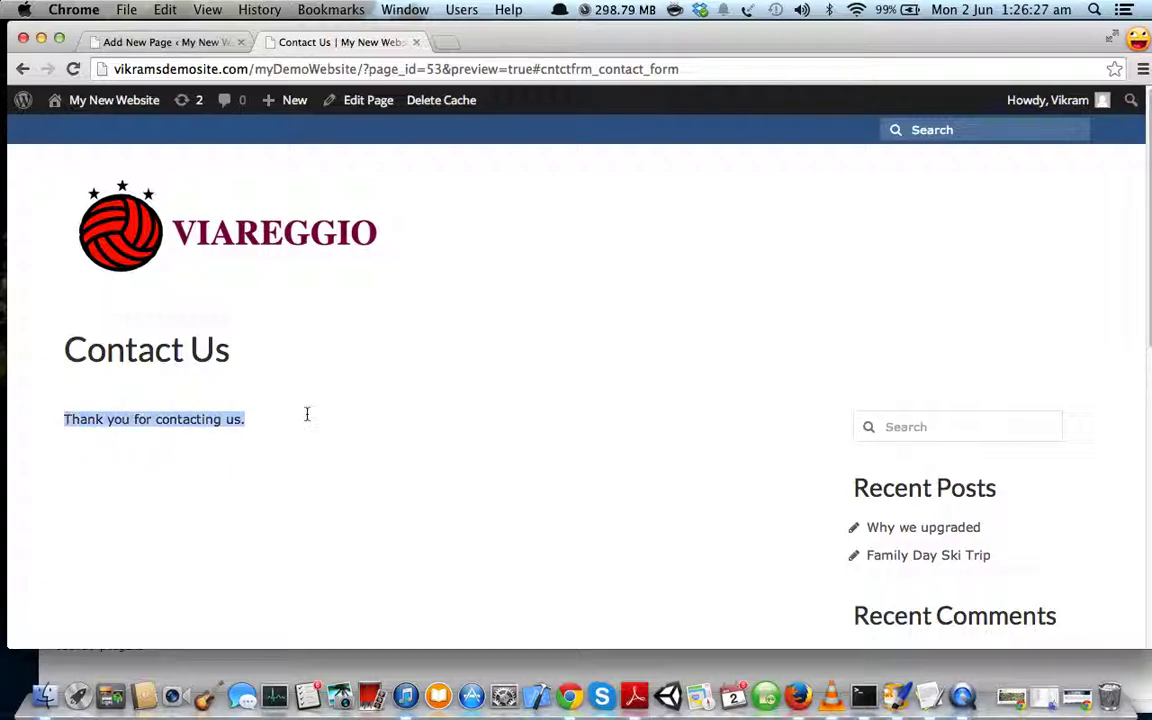
- Open Gmail in a new tab and open the 'blah blah blah' email from My New Website
left_click(447, 42)
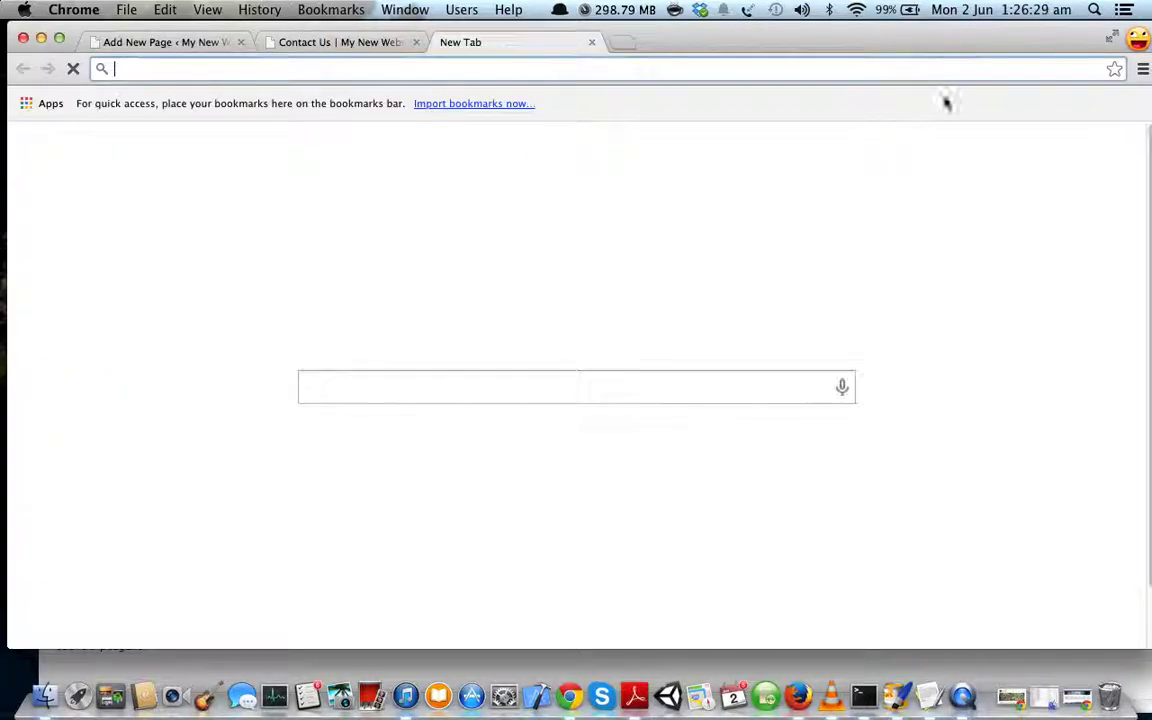
left_click(872, 149)
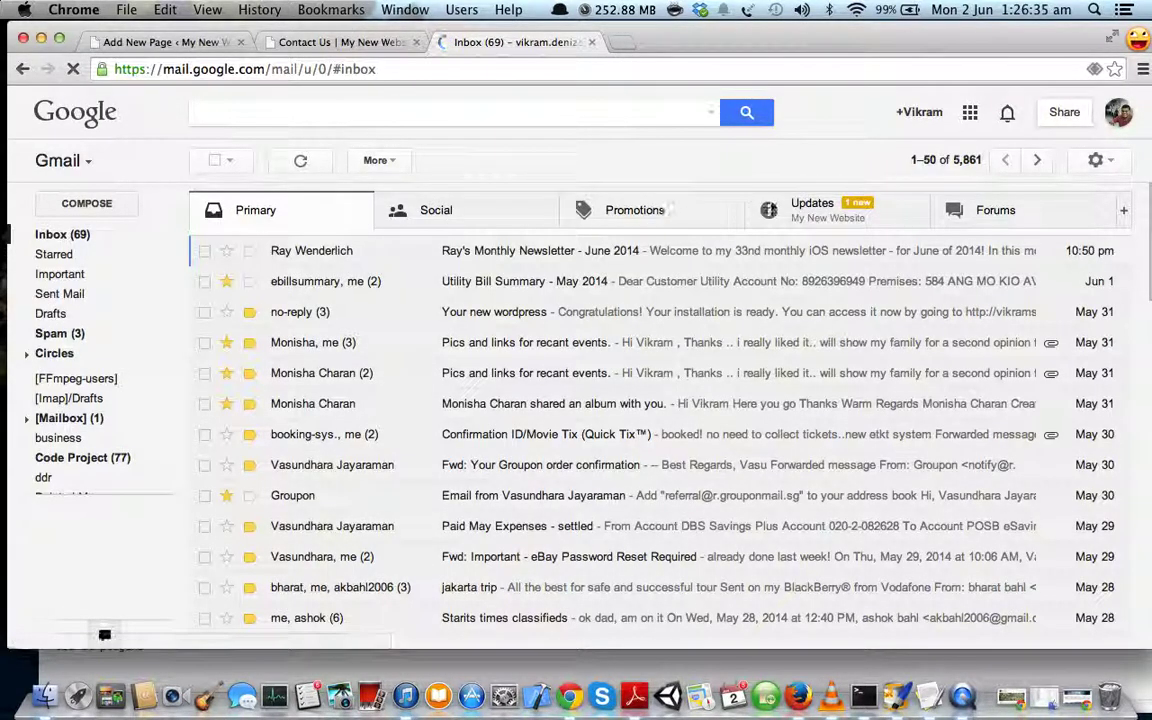
left_click(806, 214)
left_click(506, 251)
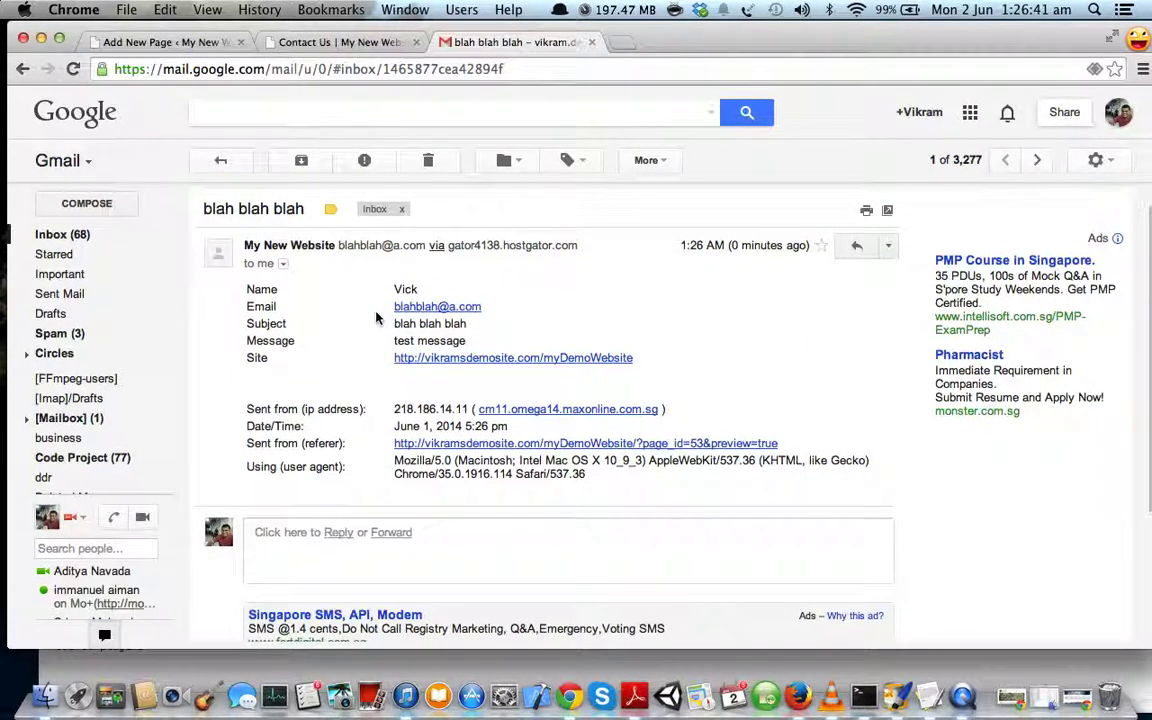
- Inspect the email's submitted form fields, sender IP address and browser user-agent
left_click_drag(386, 298, 470, 362)
left_click(385, 400)
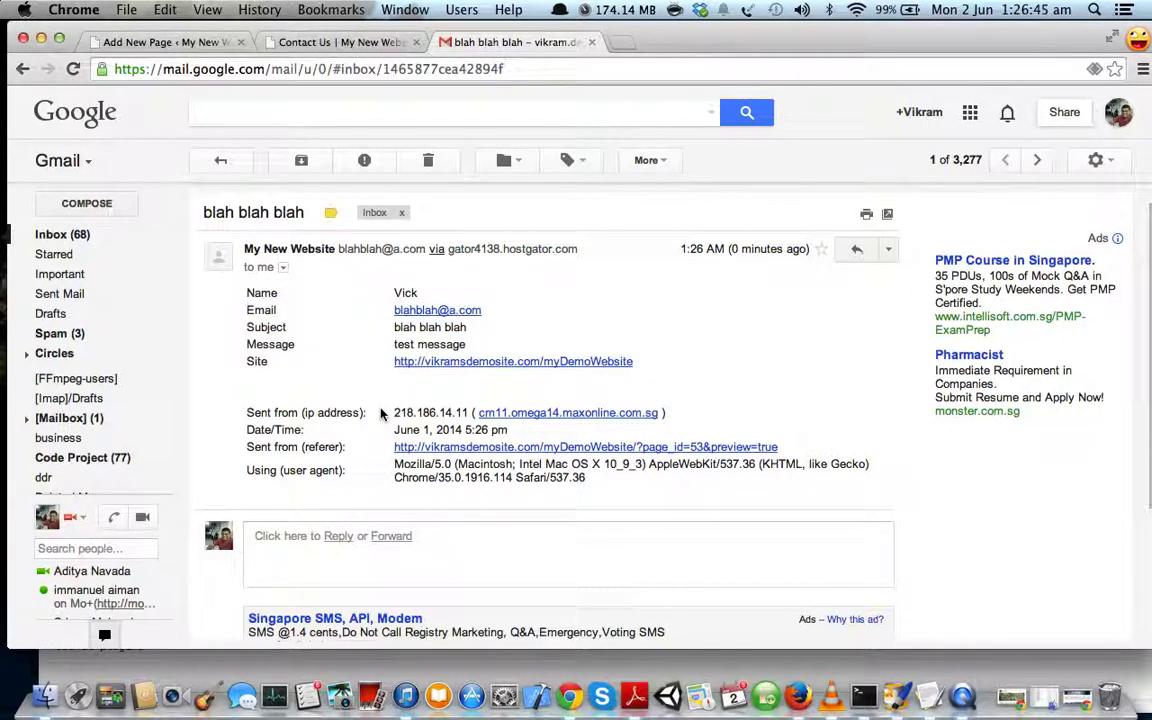
left_click_drag(395, 413, 468, 413)
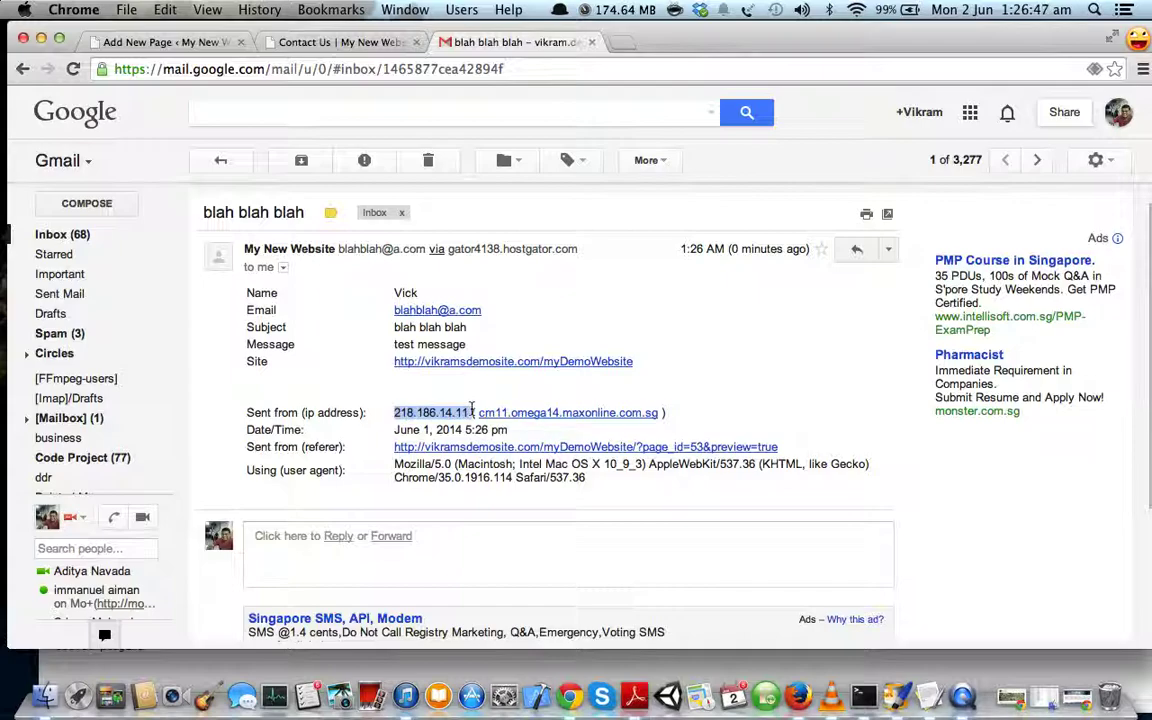
left_click(421, 409)
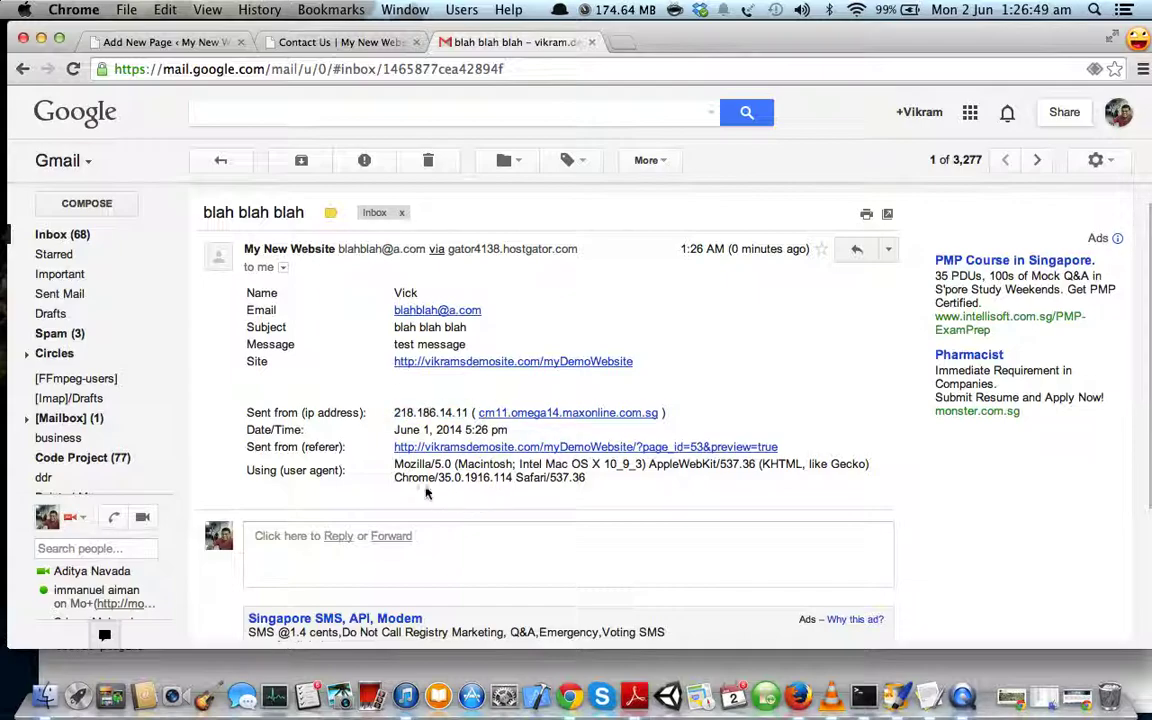
left_click_drag(395, 464, 452, 464)
left_click(390, 430)
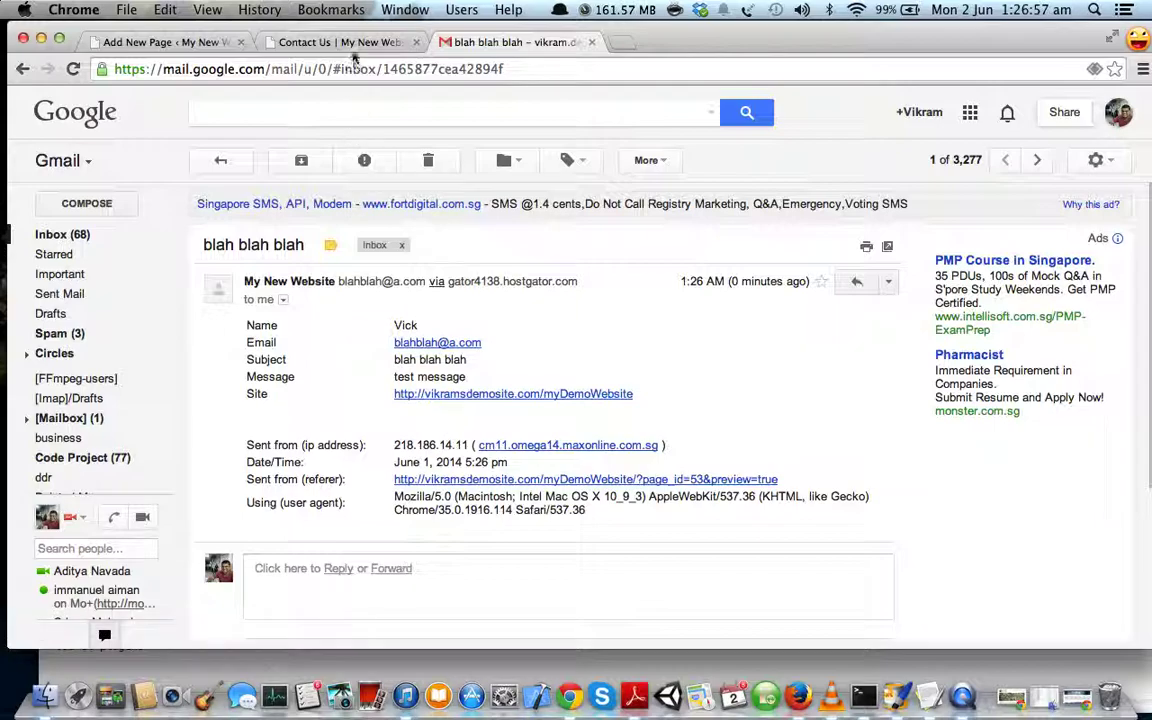
left_click(312, 44)
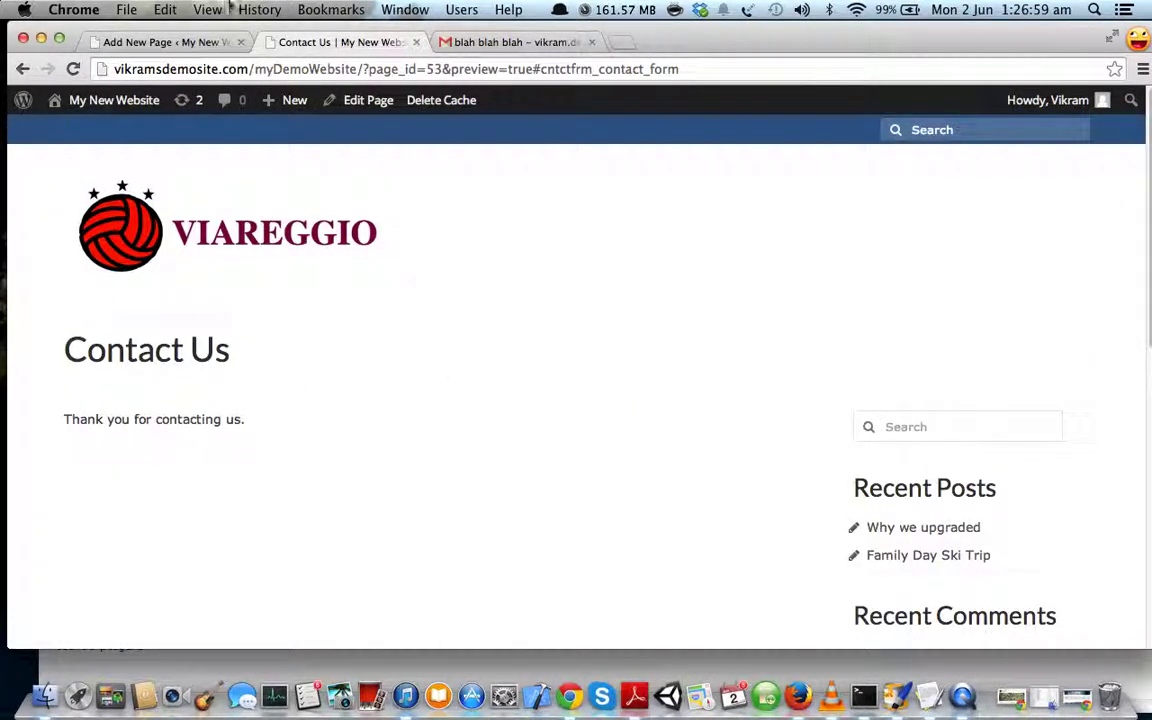
- Type the address, phone number and e-mail lines below the [contact_form] shortcode
left_click(162, 43)
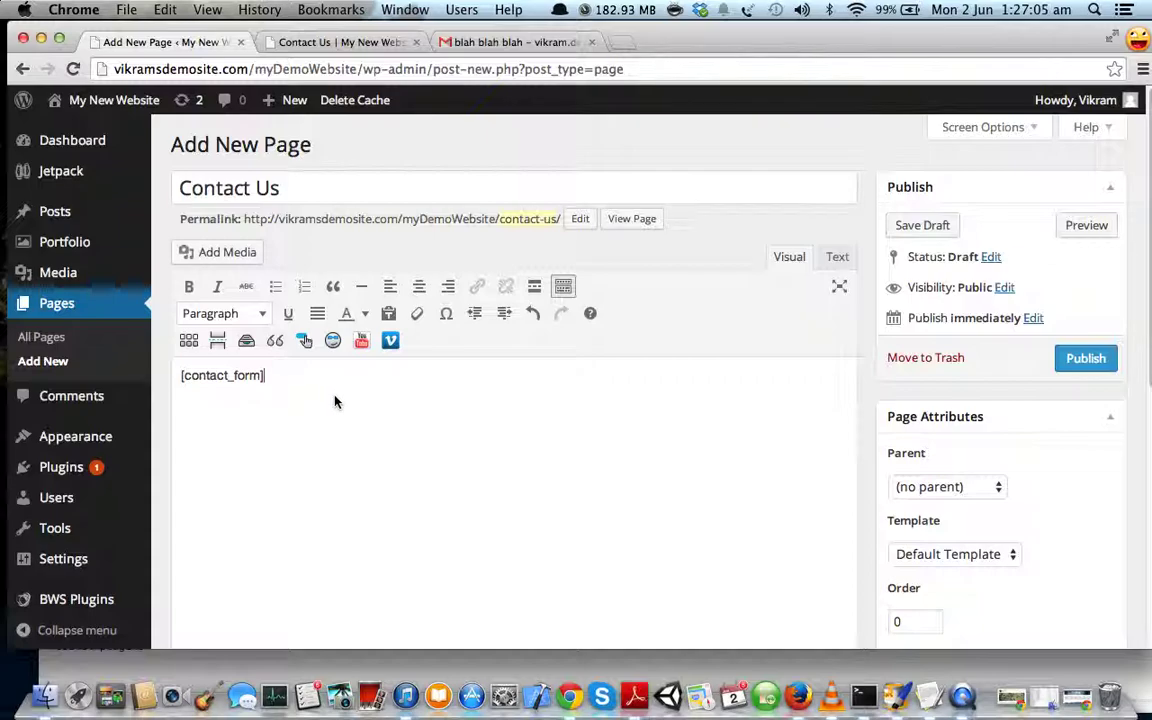
scroll(333, 398, "down", 2)
scroll(325, 403, "down", 2)
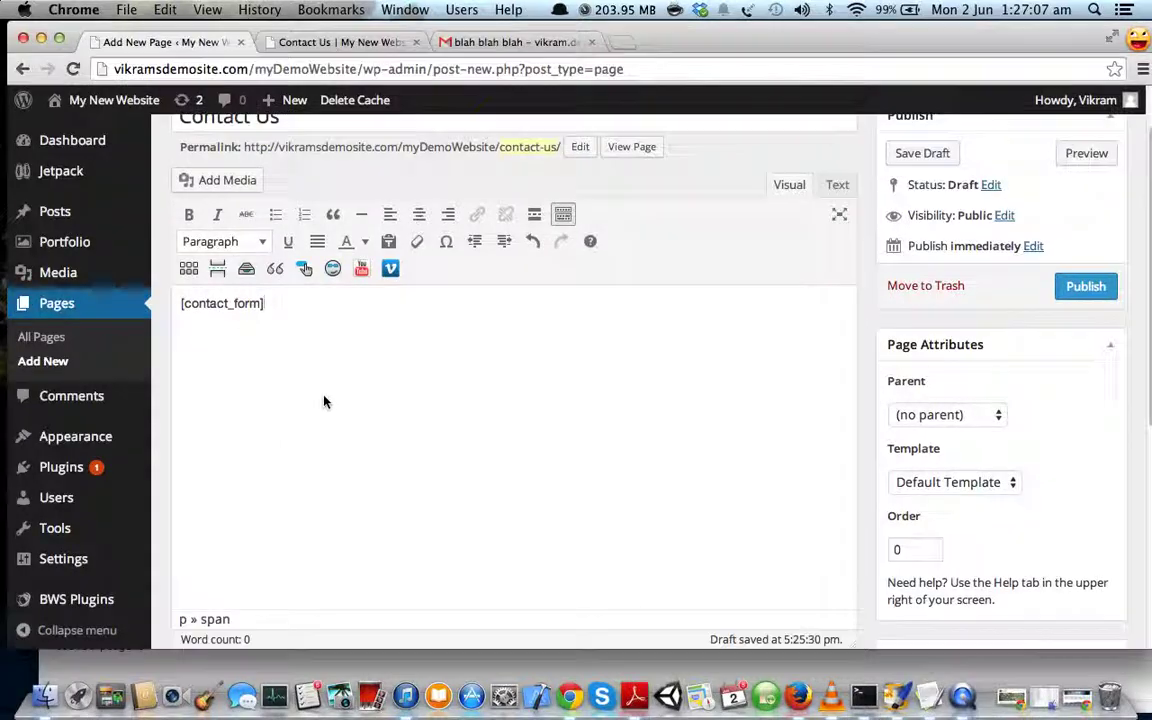
key("Right")
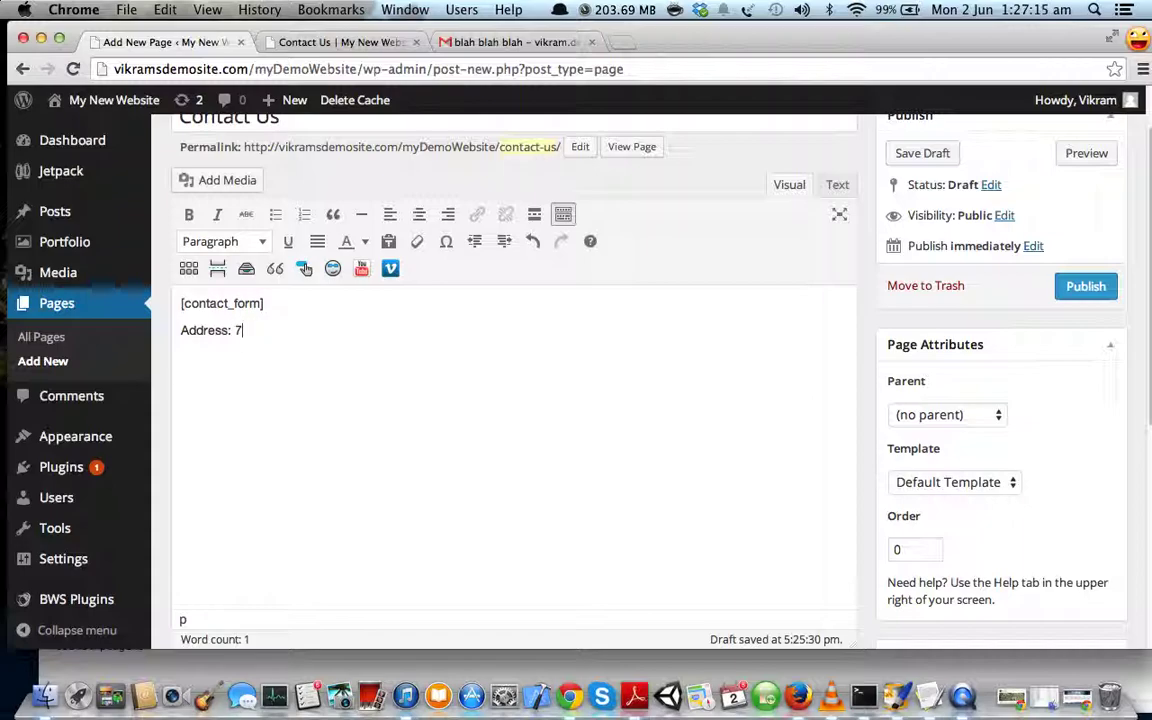
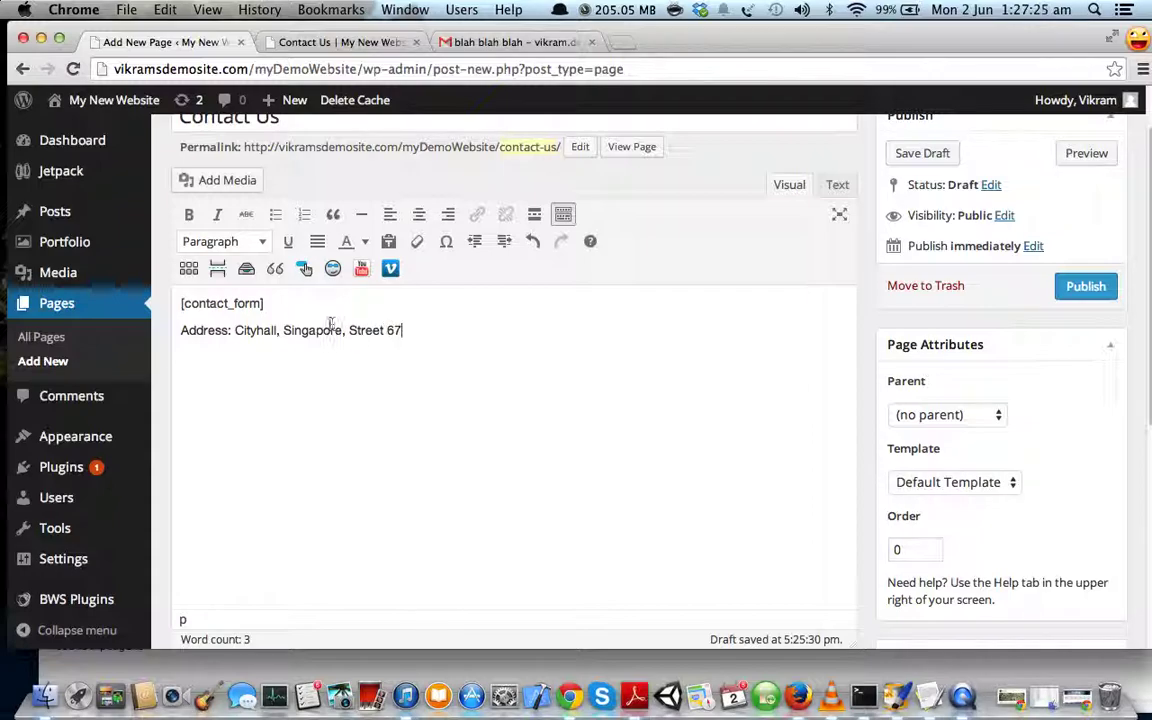
left_click_drag(345, 331, 288, 334)
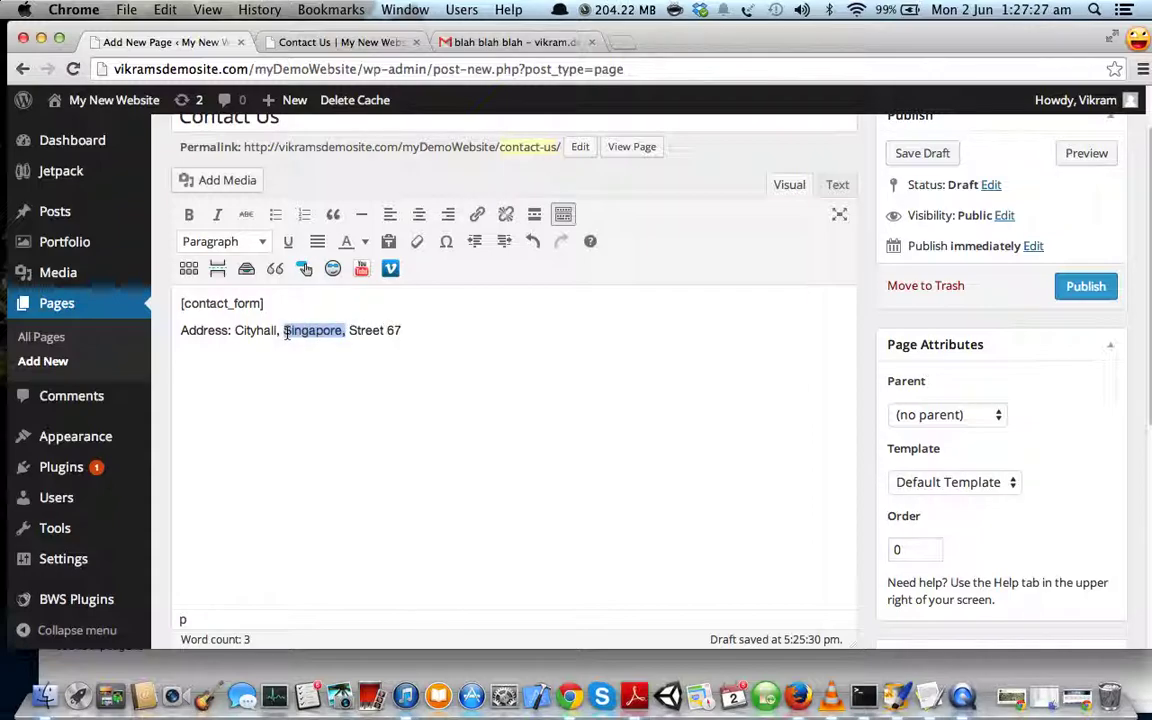
key("BackSpace")
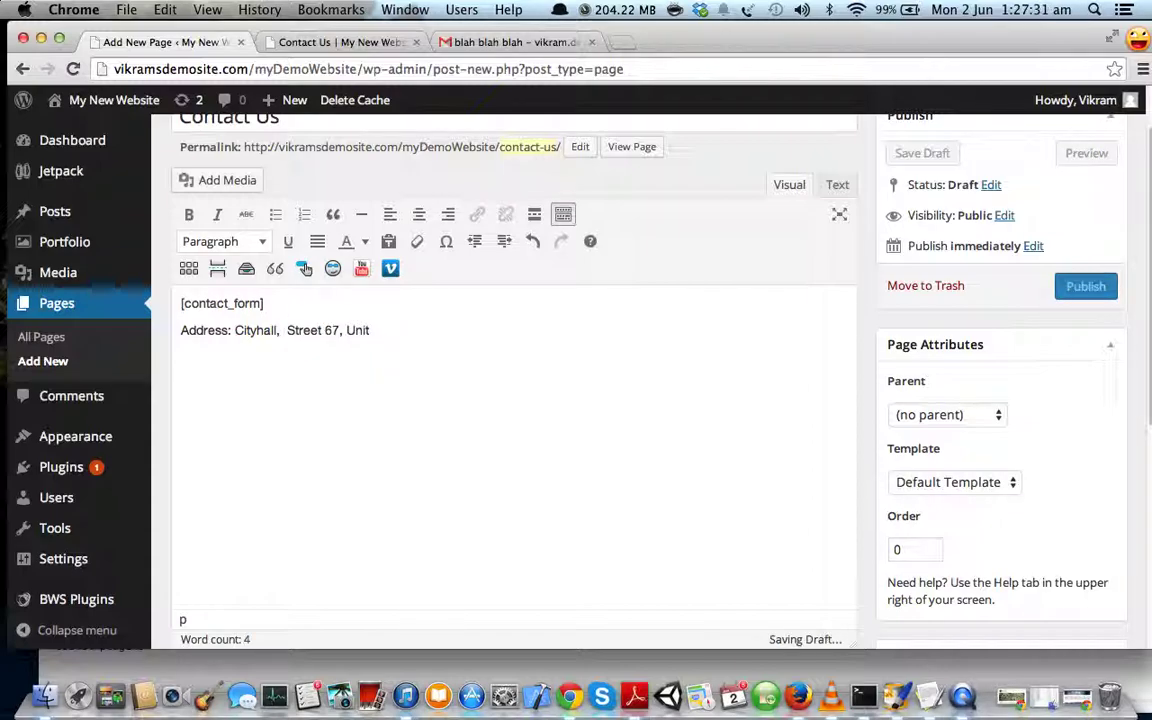
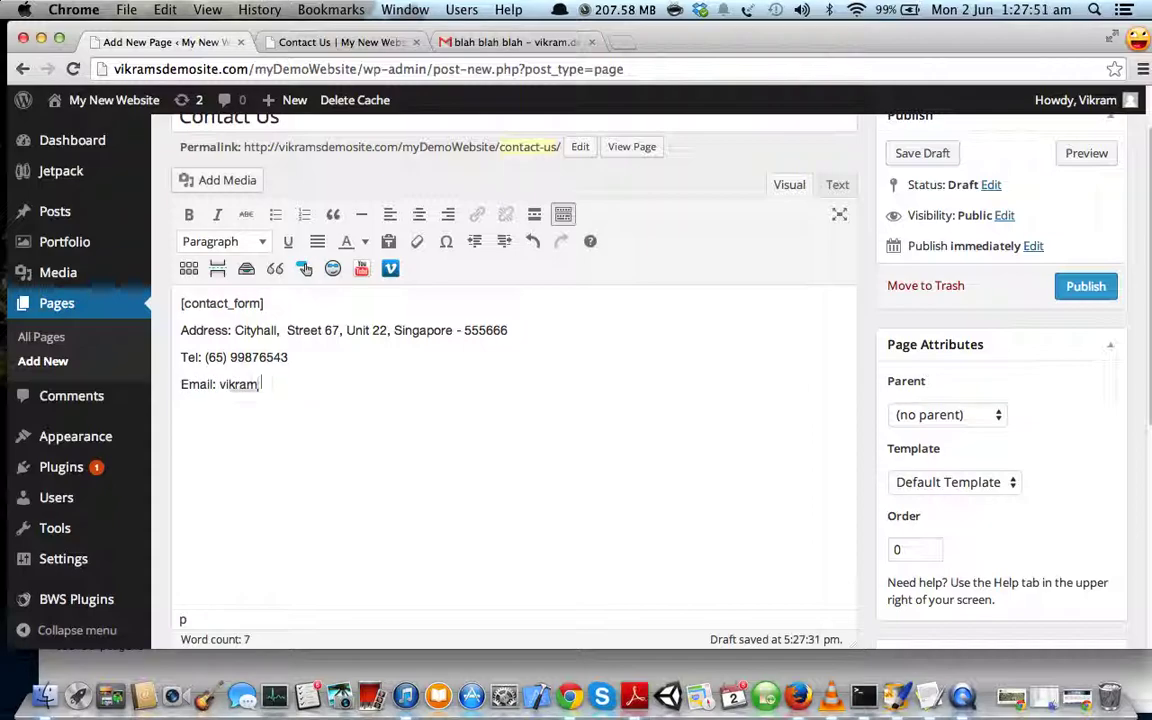
- Add an Opening Hours line reading 8am - 9pm Monday - Saturday
key("Return")
type("Opening Hours:")
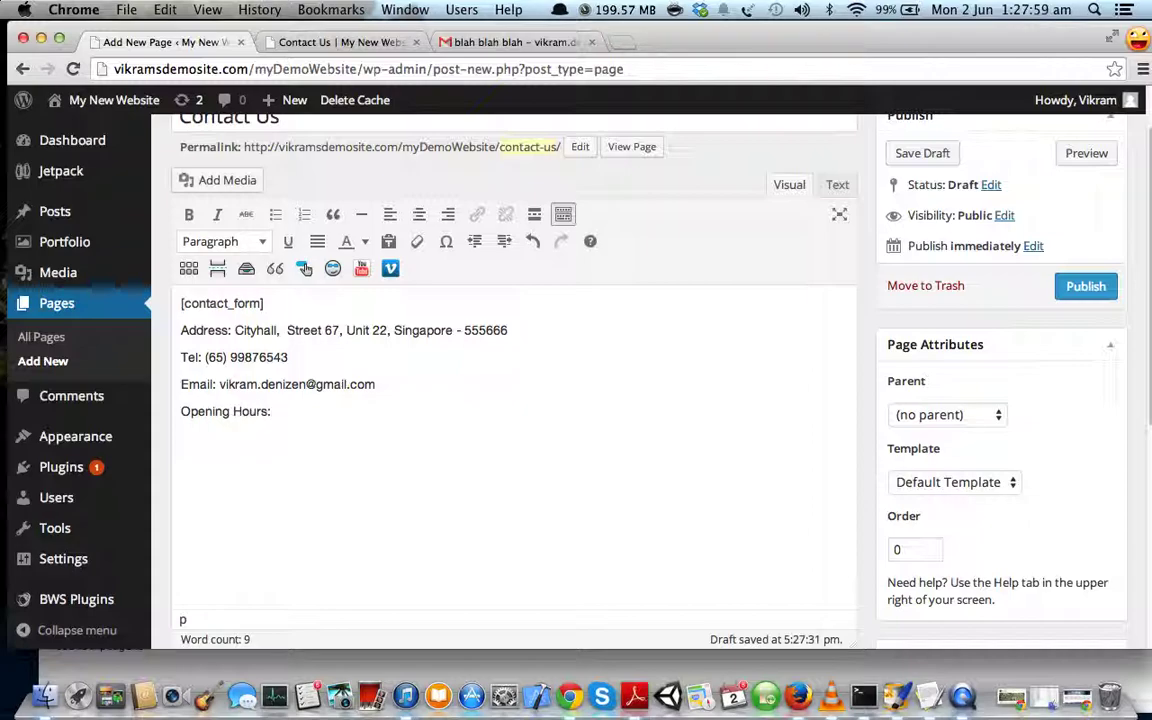
type(" 8am - 9pm Monday")
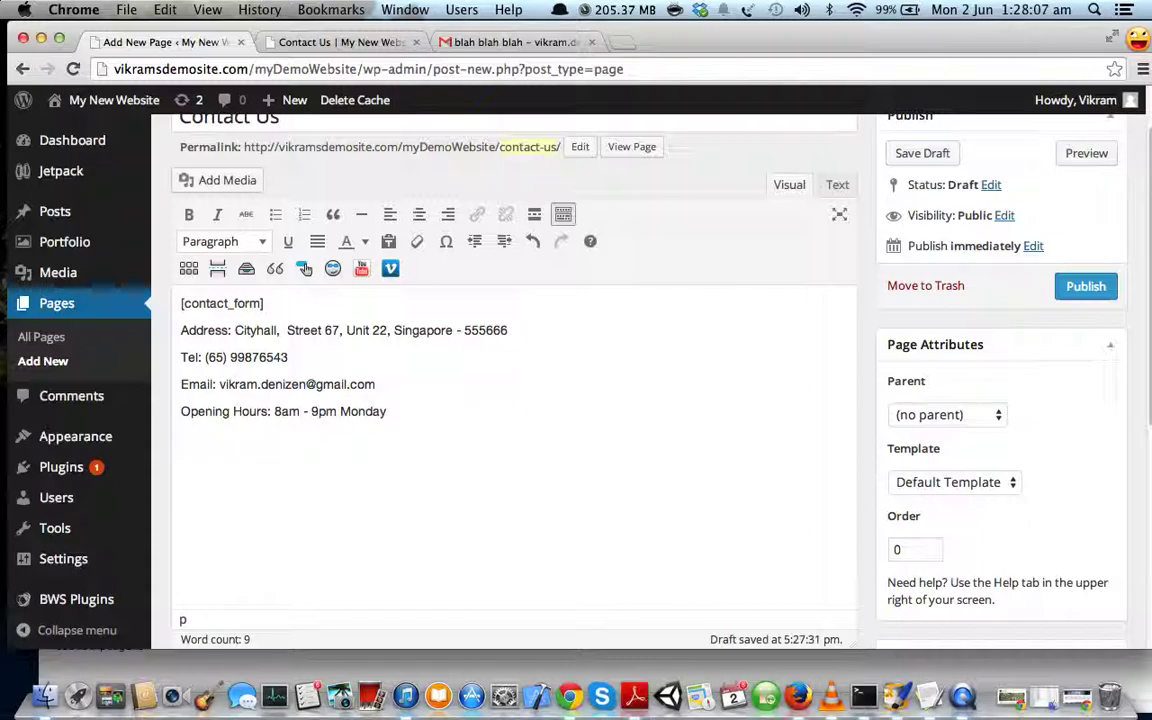
type("Saturday")
scroll(738, 337, "up", 2)
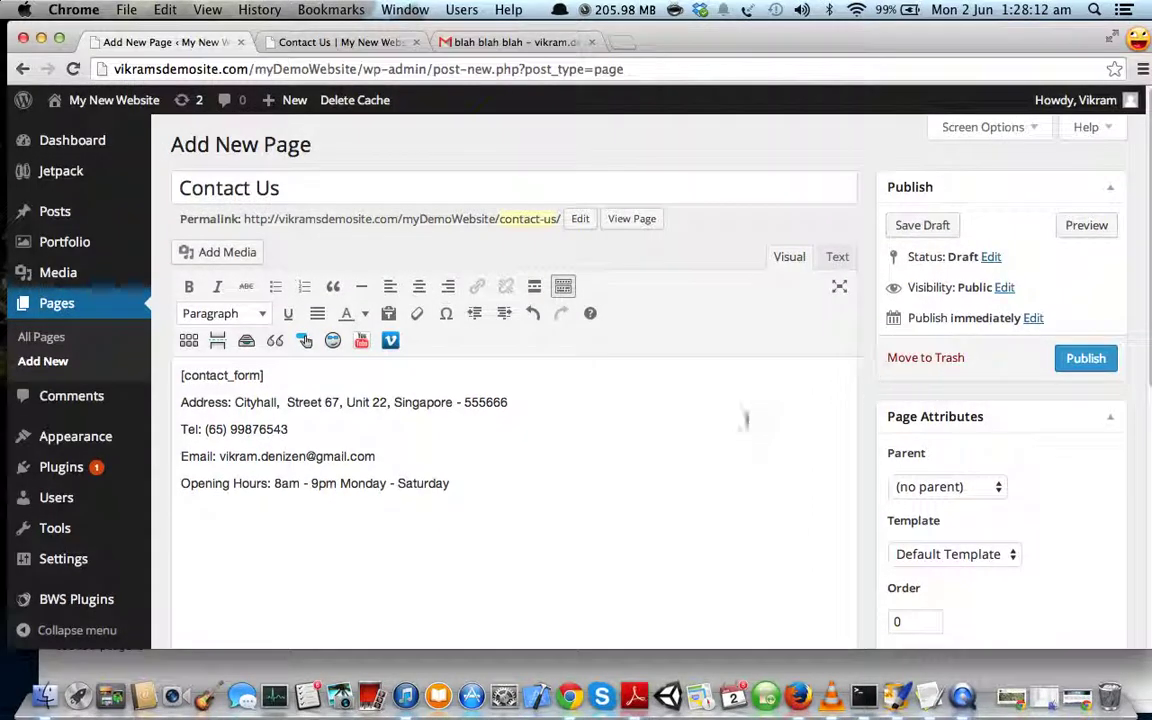
- Preview the Contact Us page and check the contact details beneath the form
left_click(1080, 225)
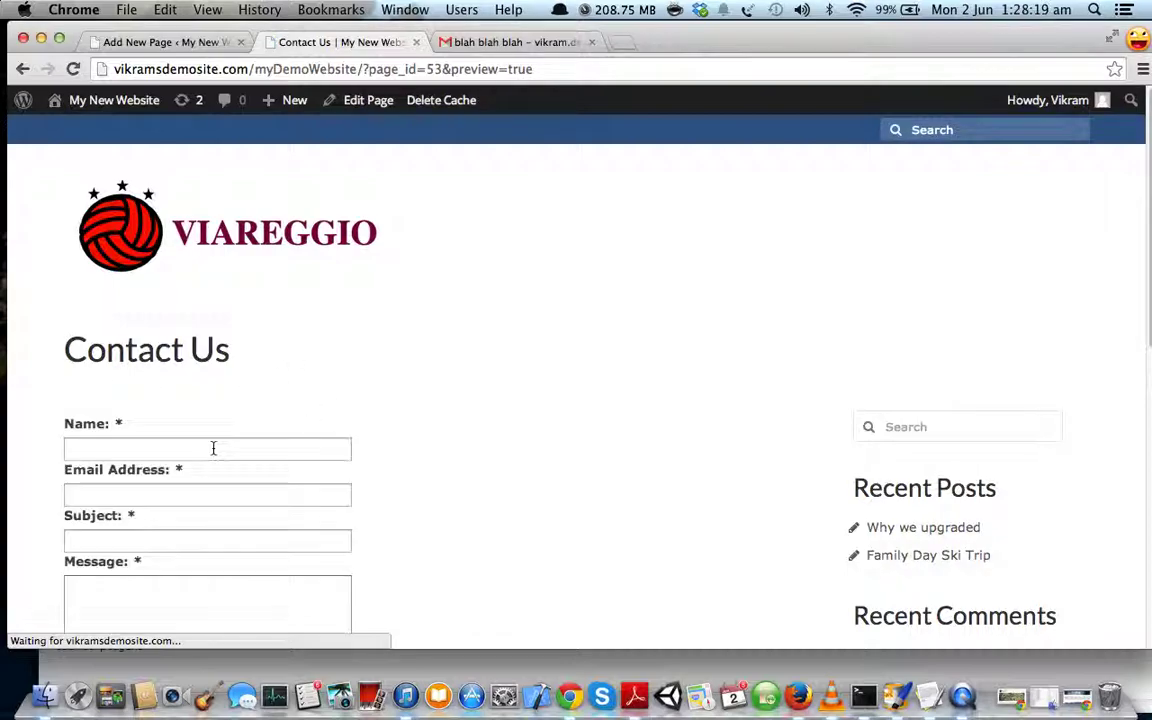
scroll(478, 454, "down", 5)
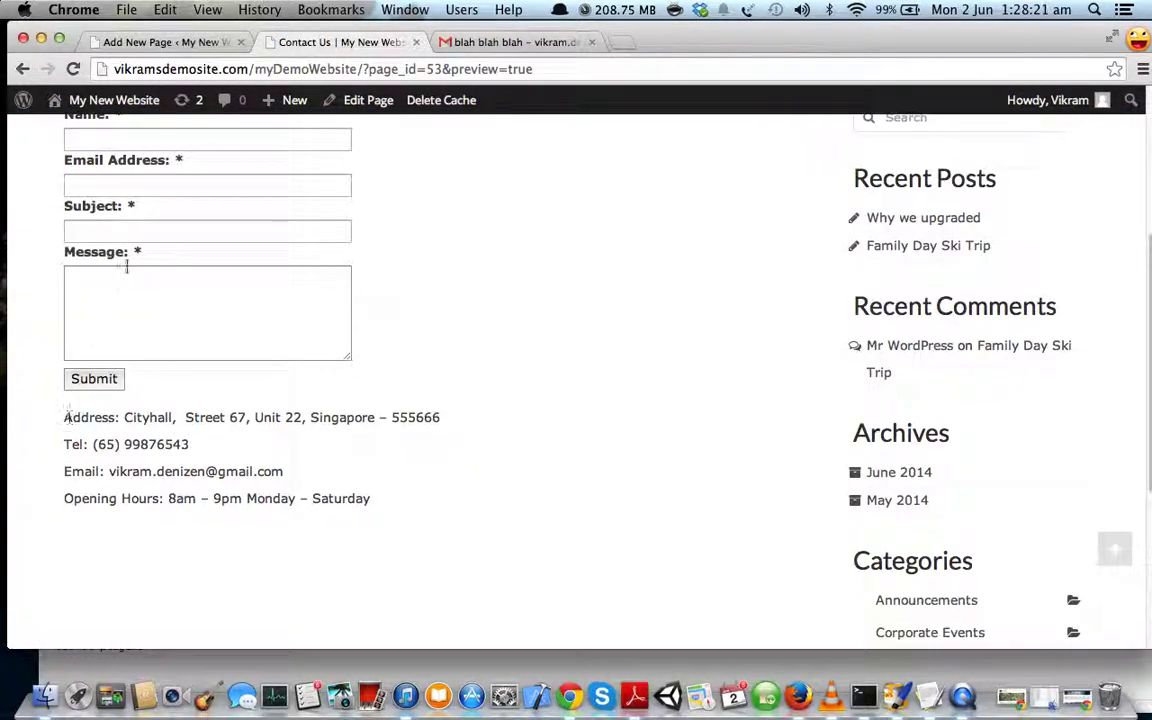
scroll(252, 352, "up", 4)
scroll(239, 401, "down", 2)
scroll(377, 412, "down", 2)
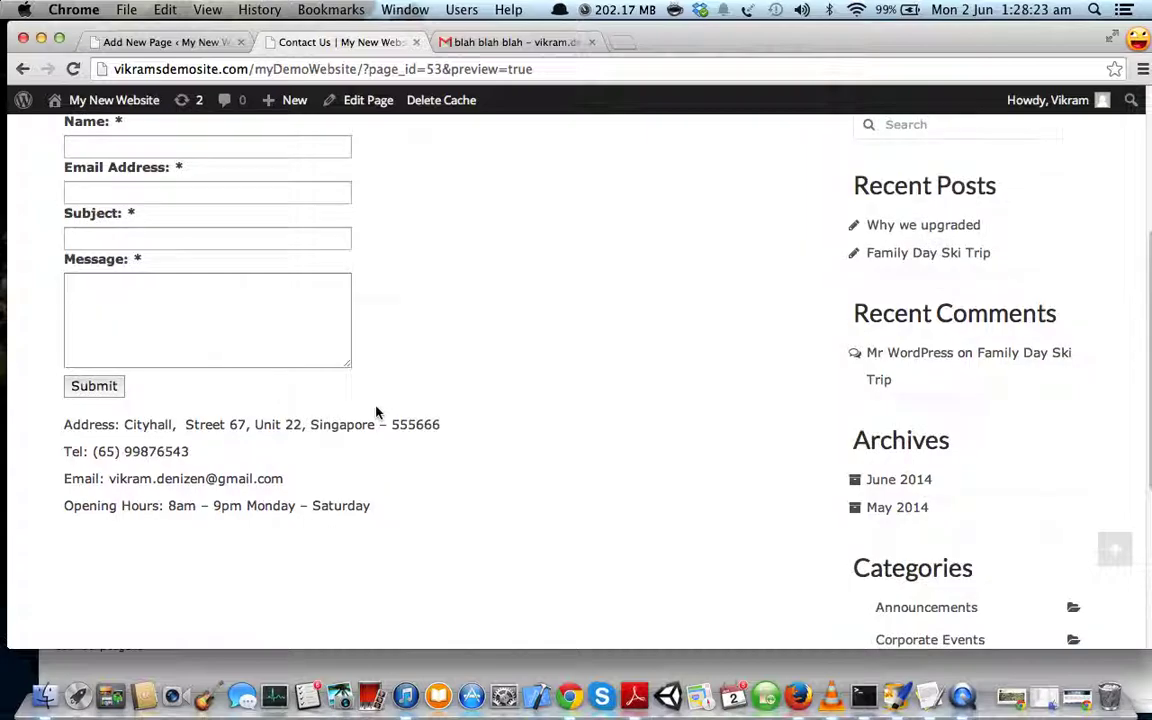
scroll(377, 412, "down", 2)
left_click_drag(62, 288, 370, 370)
- Make the Address:, Tel:, Email: and Opening Hours: labels bold
left_click(206, 43)
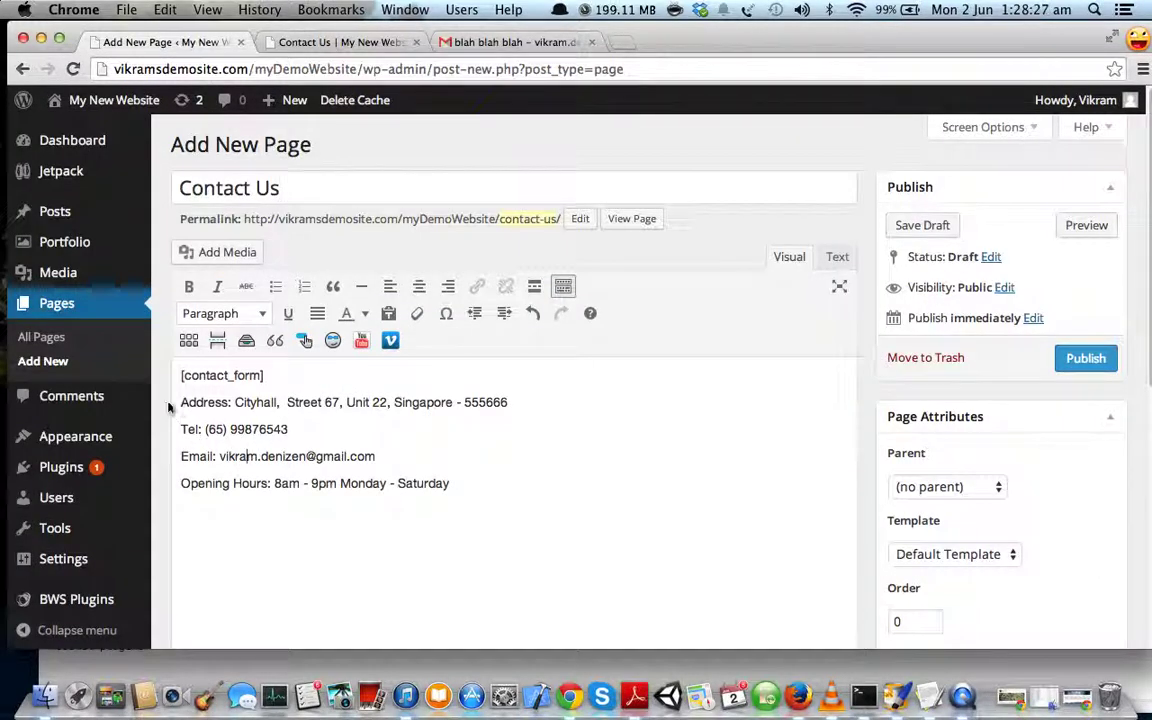
left_click_drag(180, 404, 204, 430)
left_click(189, 287)
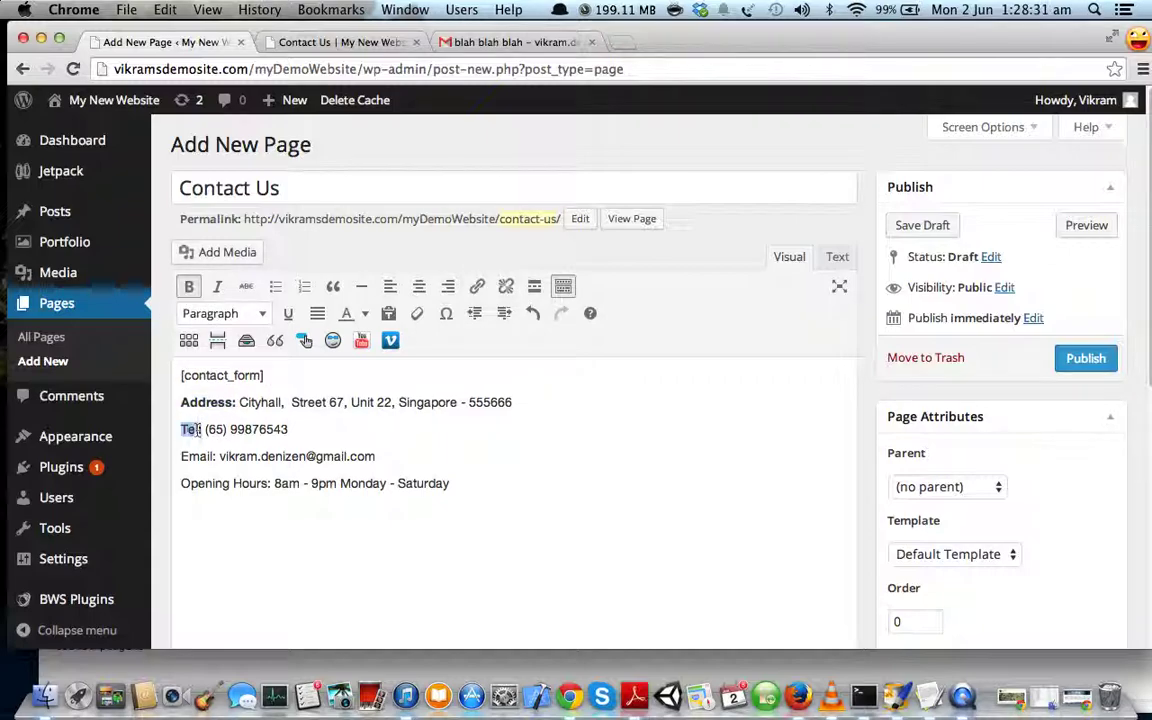
left_click(189, 287)
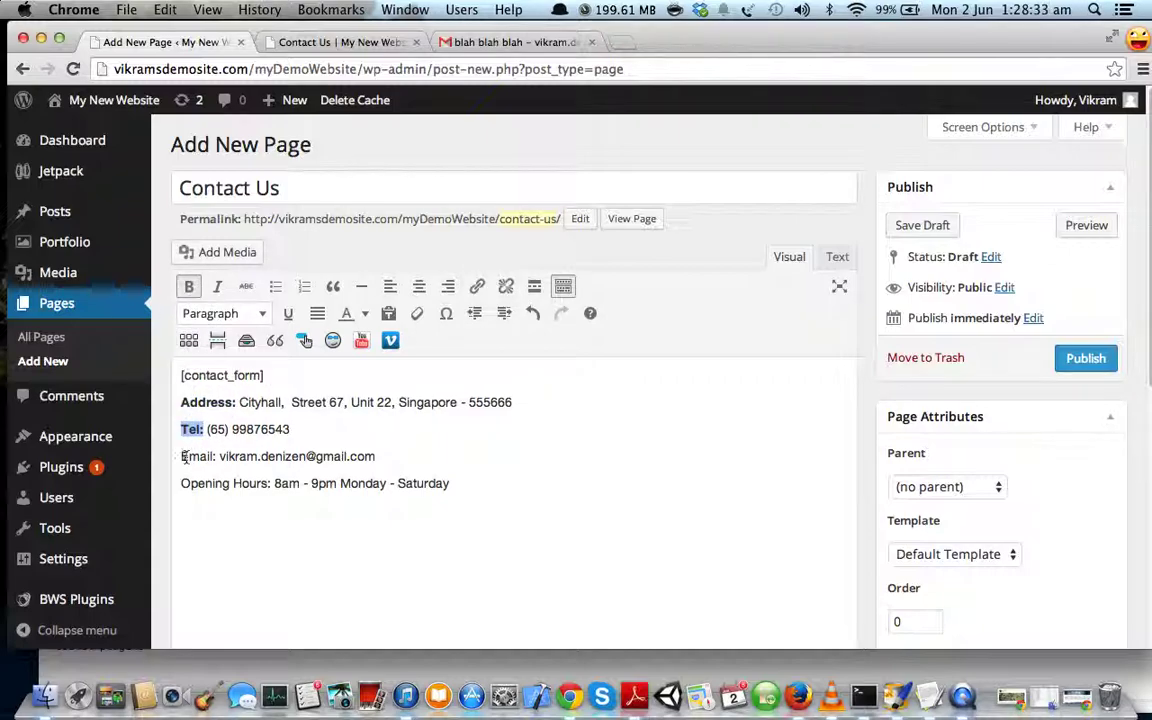
left_click_drag(184, 457, 216, 457)
left_click(189, 287)
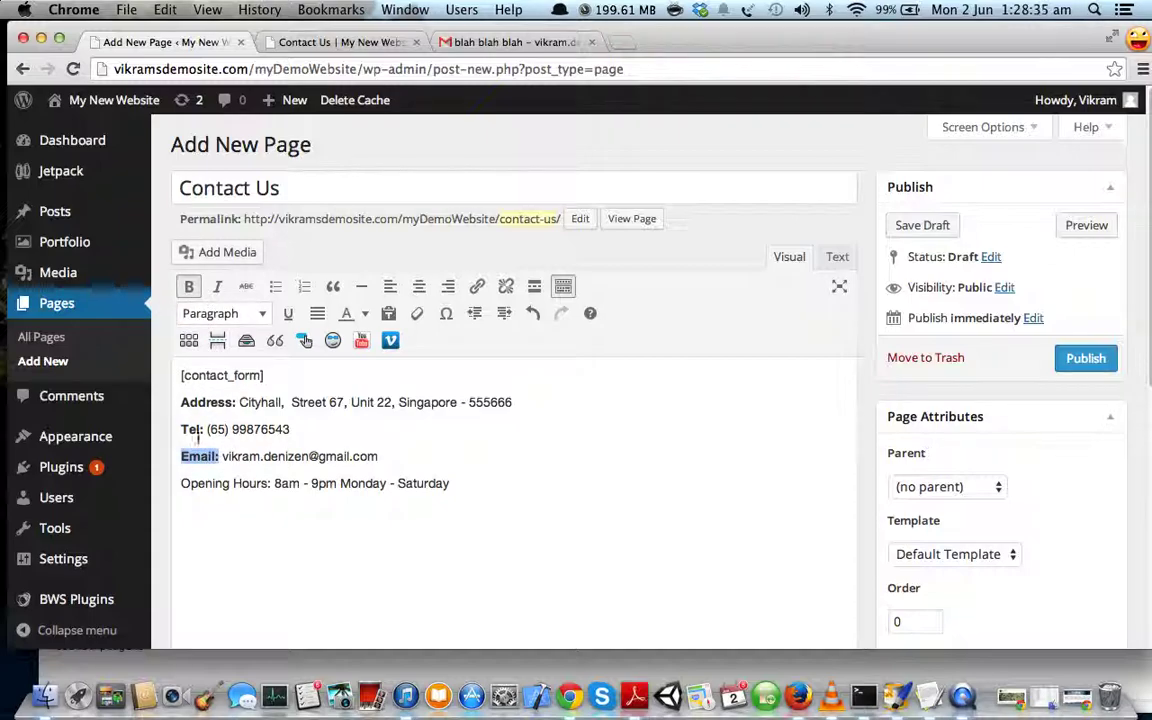
left_click_drag(183, 483, 271, 483)
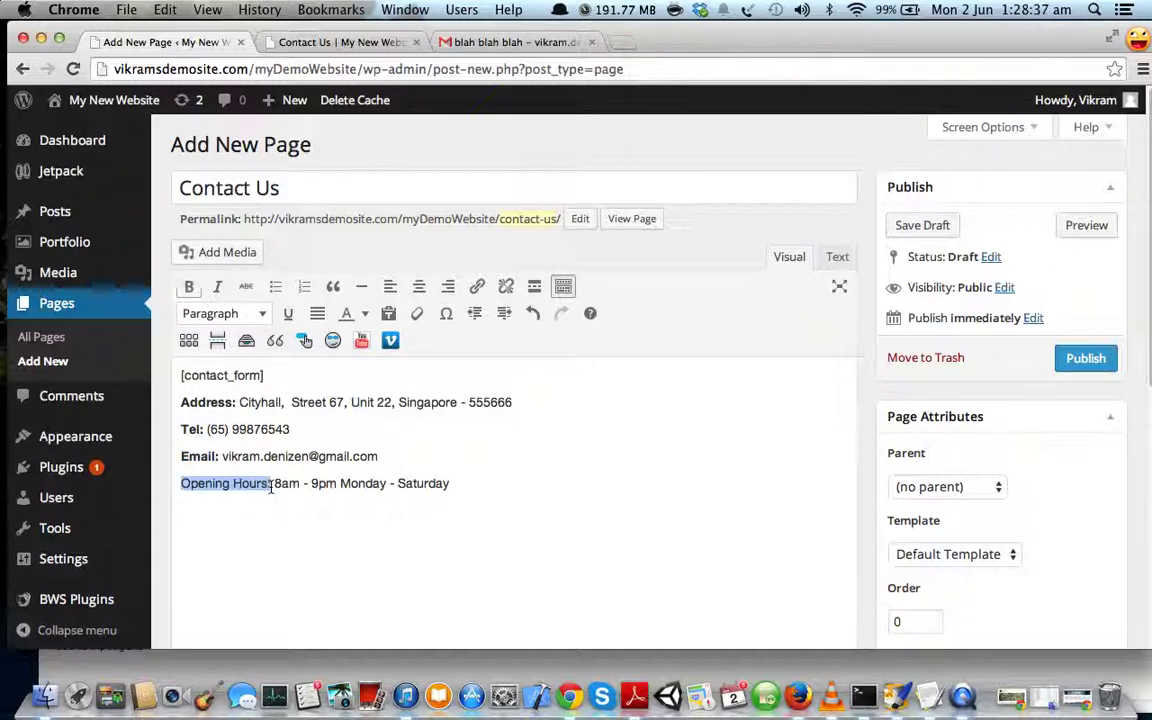
left_click(189, 287)
- Add an empty line after Saturday and close the Gmail tab
left_click(524, 483)
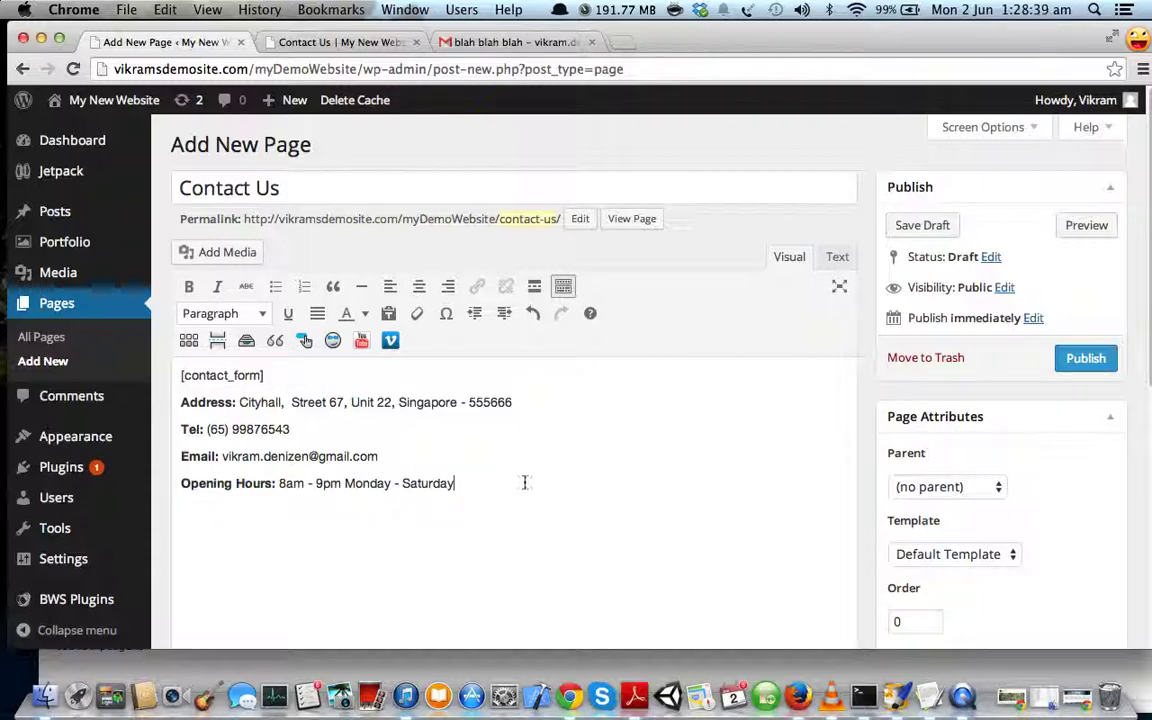
key("Return")
left_click(592, 42)
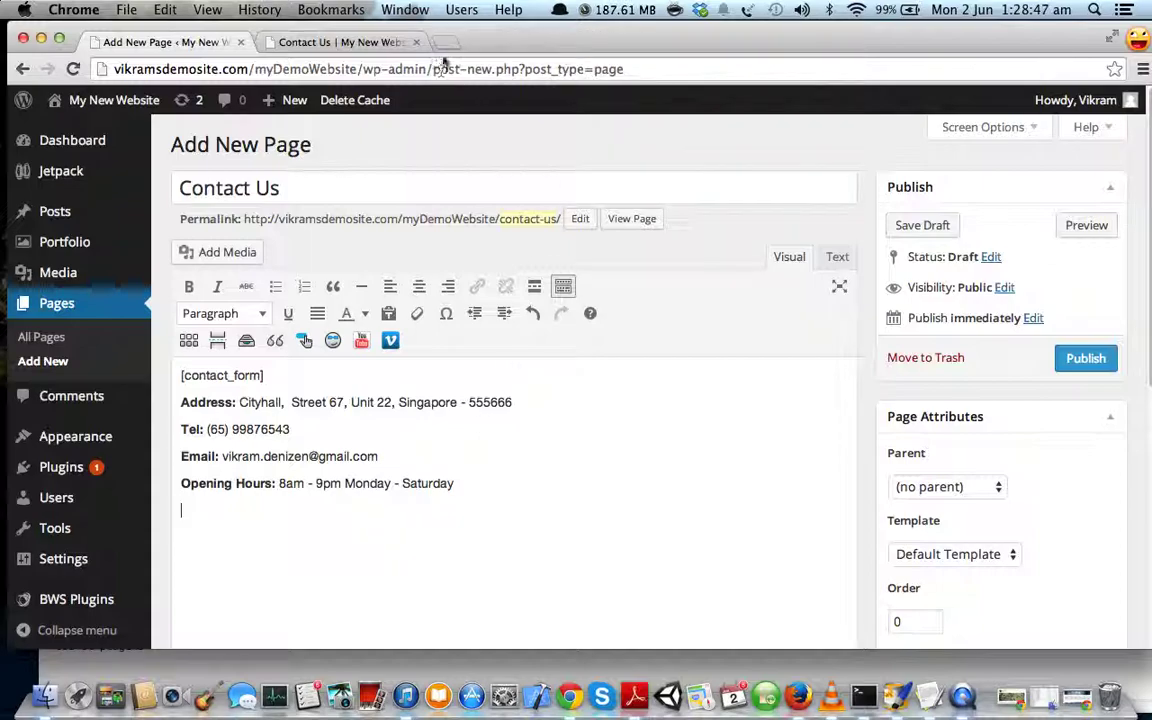
- Open Google Maps in a new tab and dismiss its welcome tour
left_click(444, 42)
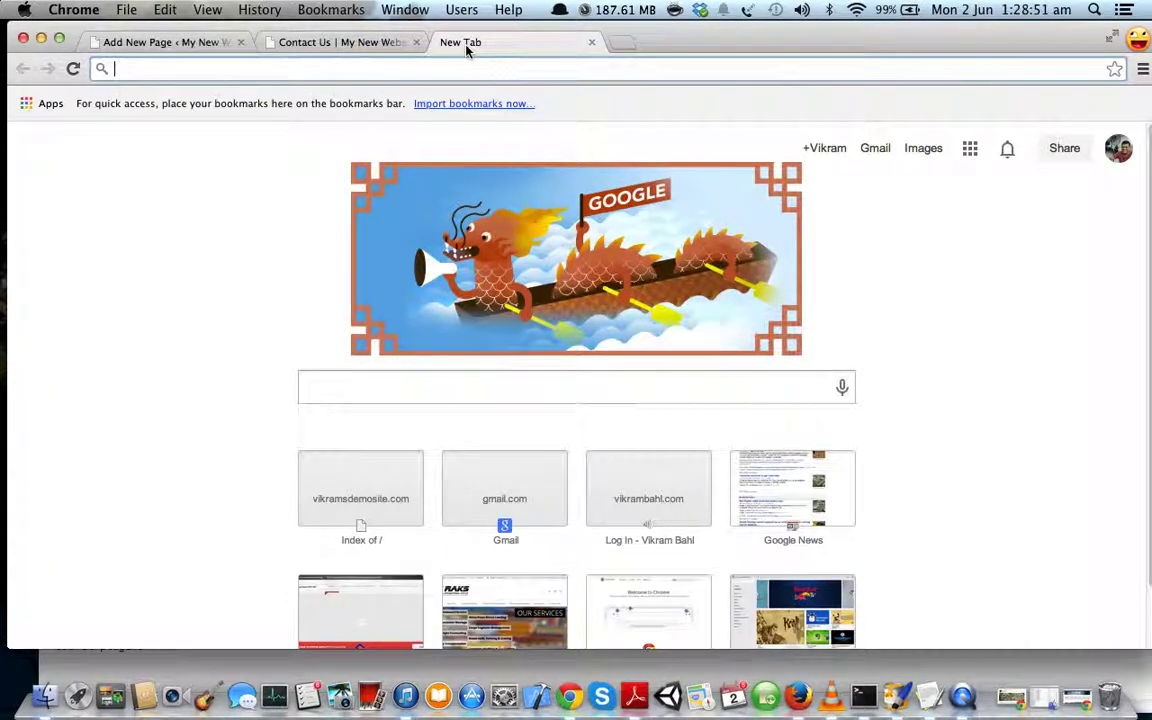
type("google maps")
key("Return")
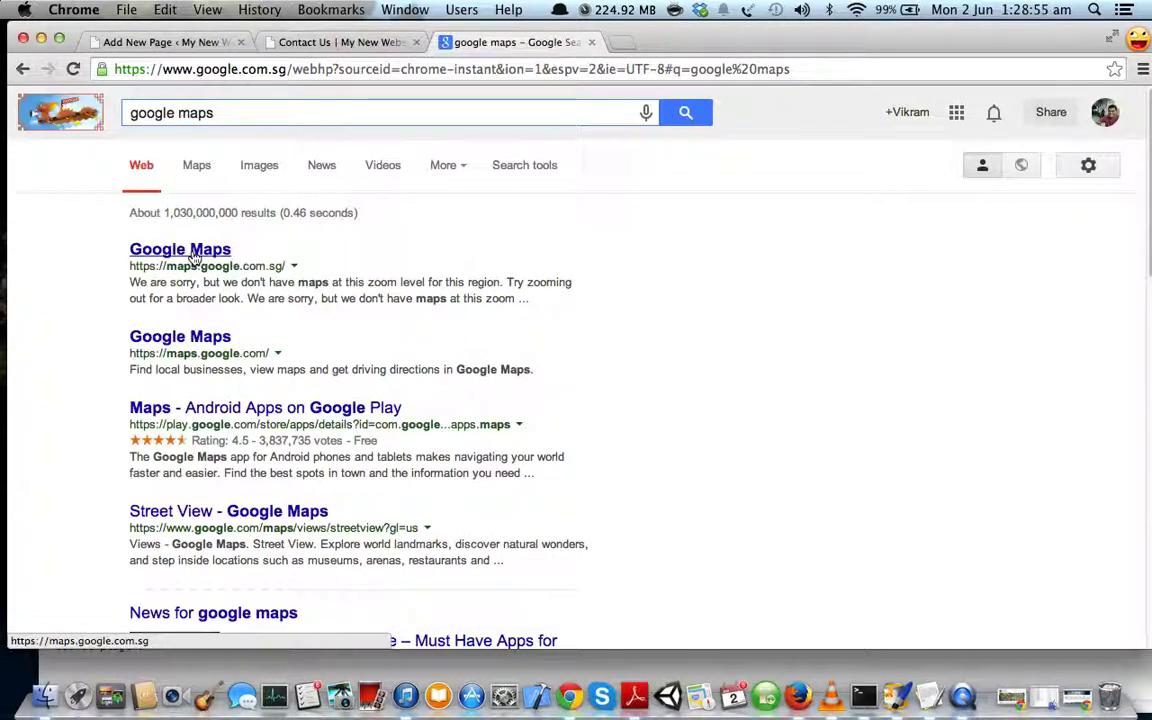
left_click_drag(128, 265, 286, 266)
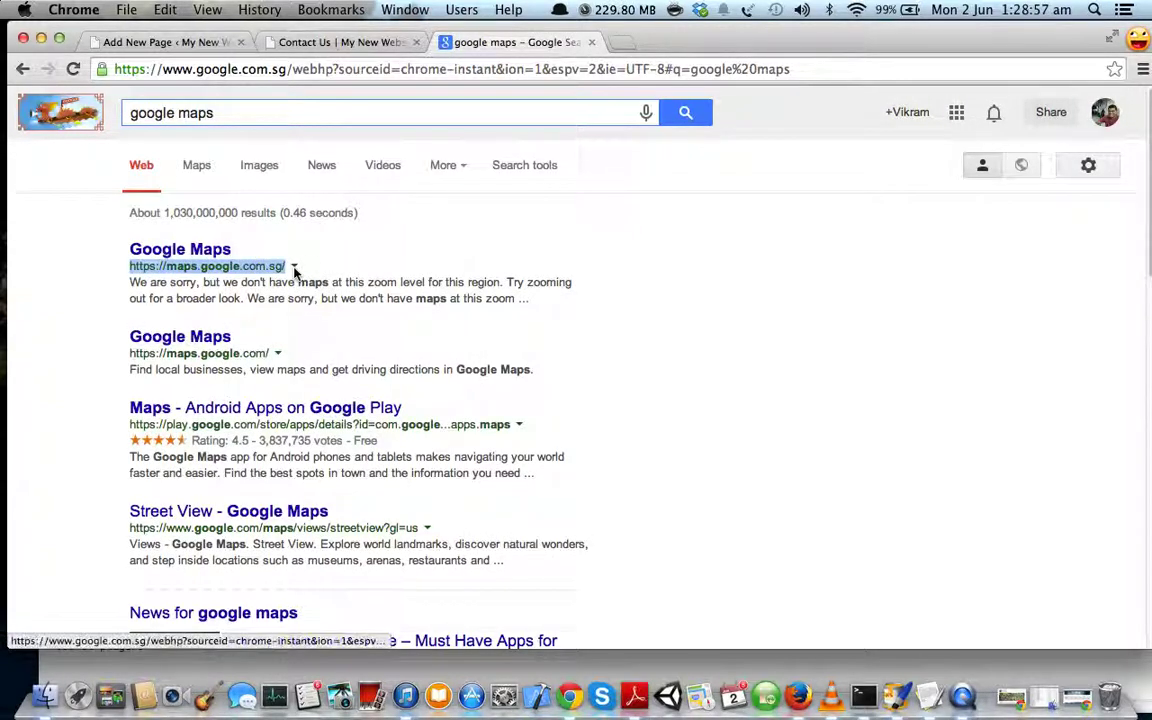
left_click(180, 249)
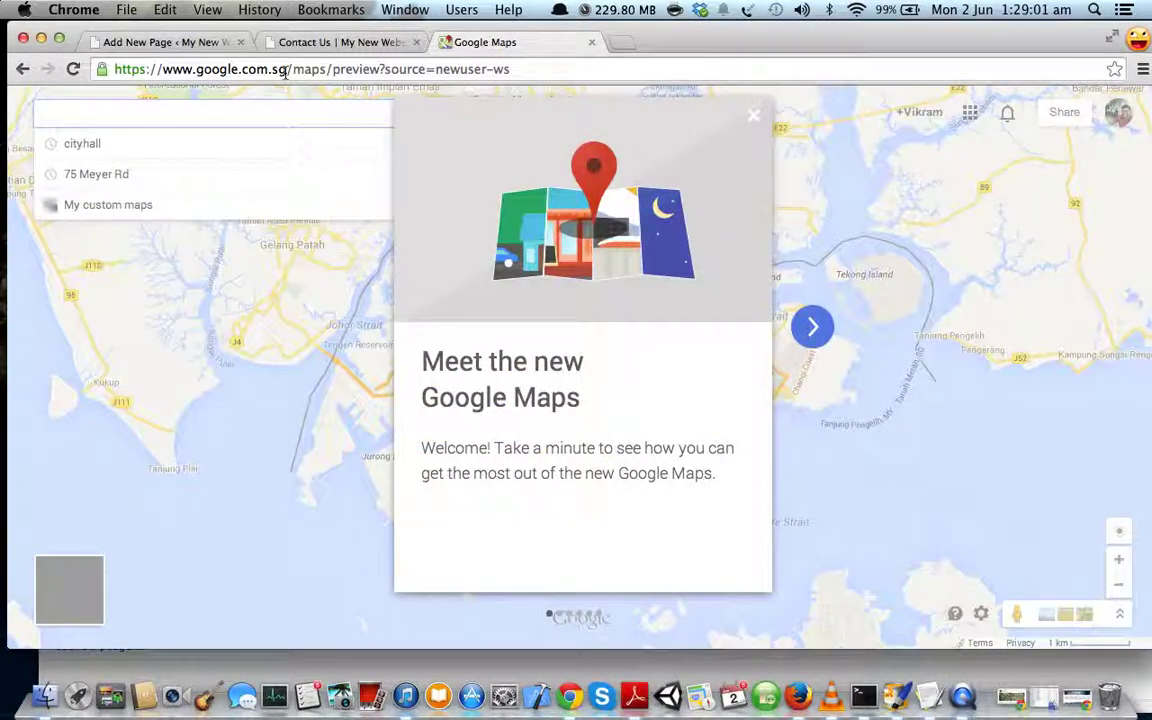
left_click(812, 326)
left_click(753, 115)
- Search for cityhall and zoom in around the Grand Park City Hall marker
left_click(216, 116)
left_click(90, 145)
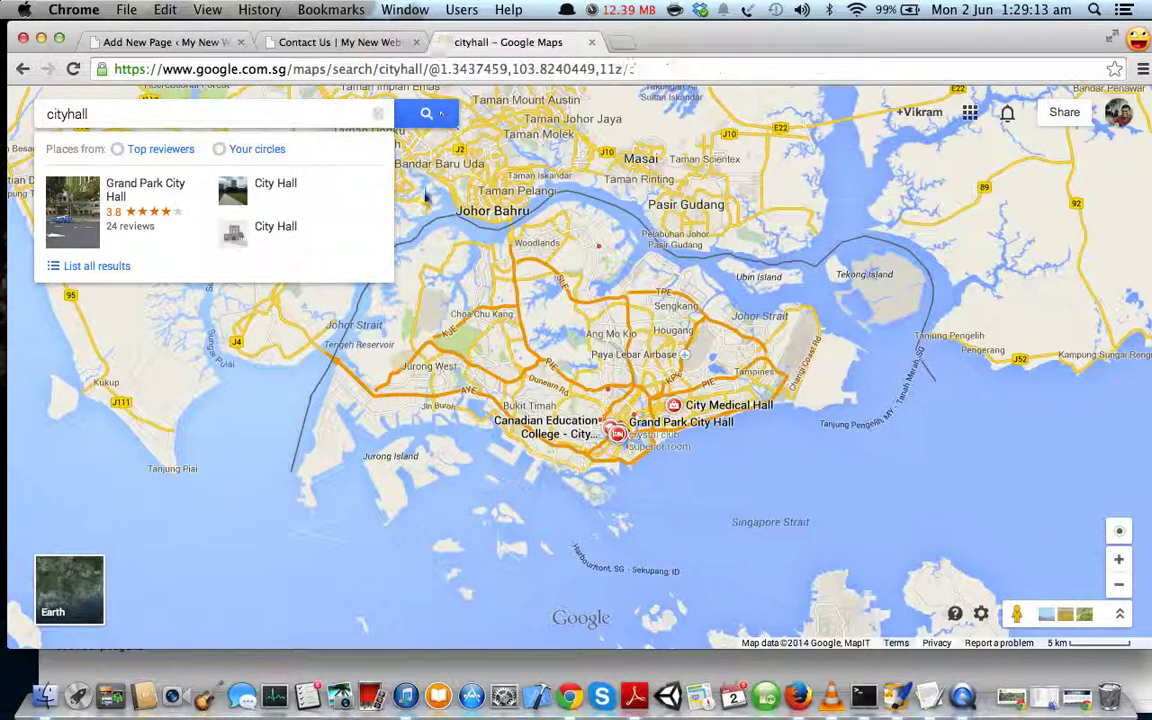
left_click(617, 432)
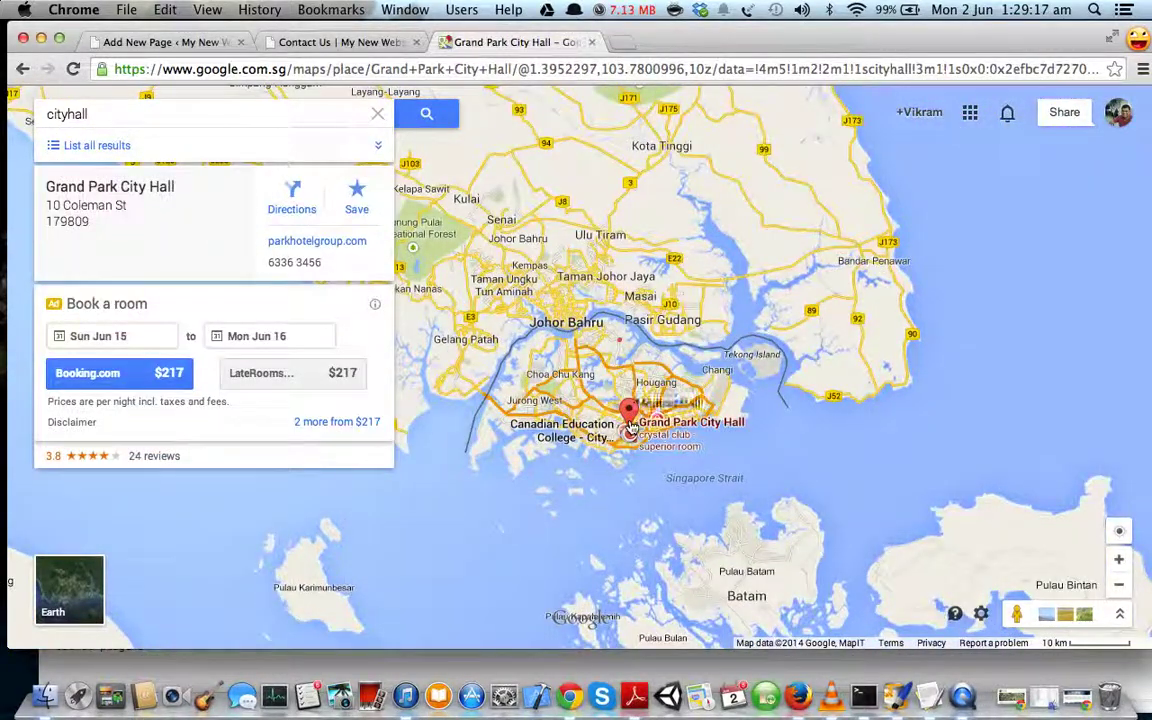
scroll(631, 420, "up", 2)
scroll(630, 425, "up", 2)
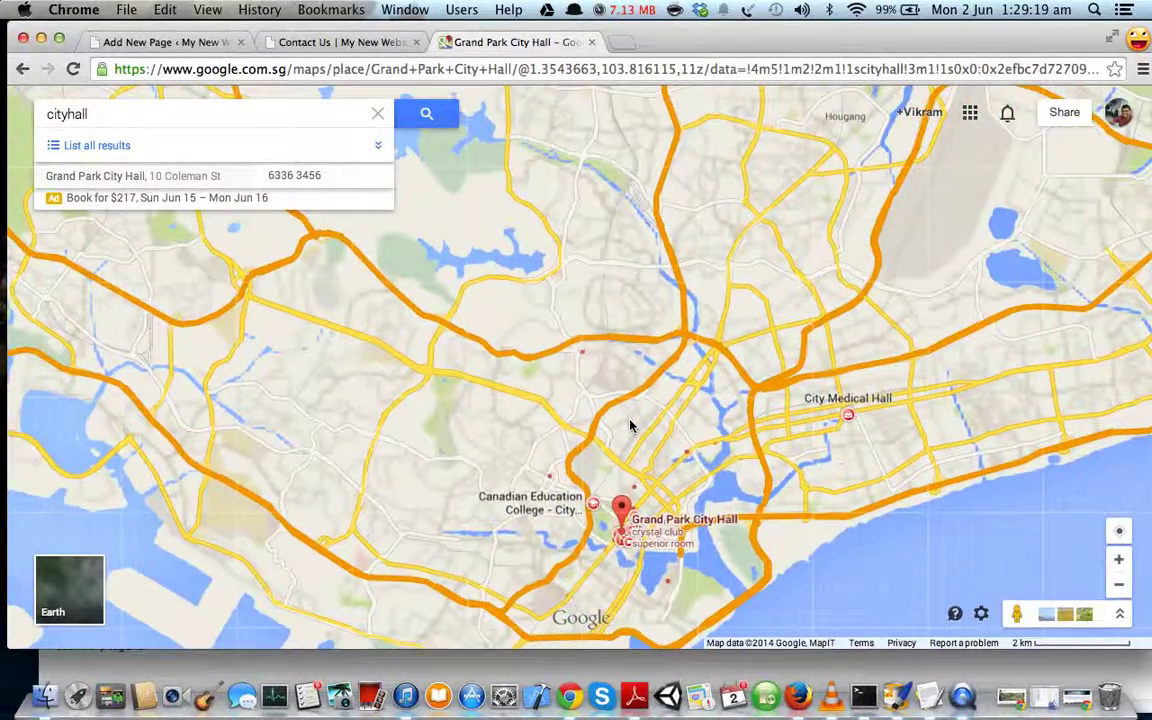
mouse_move(135, 187)
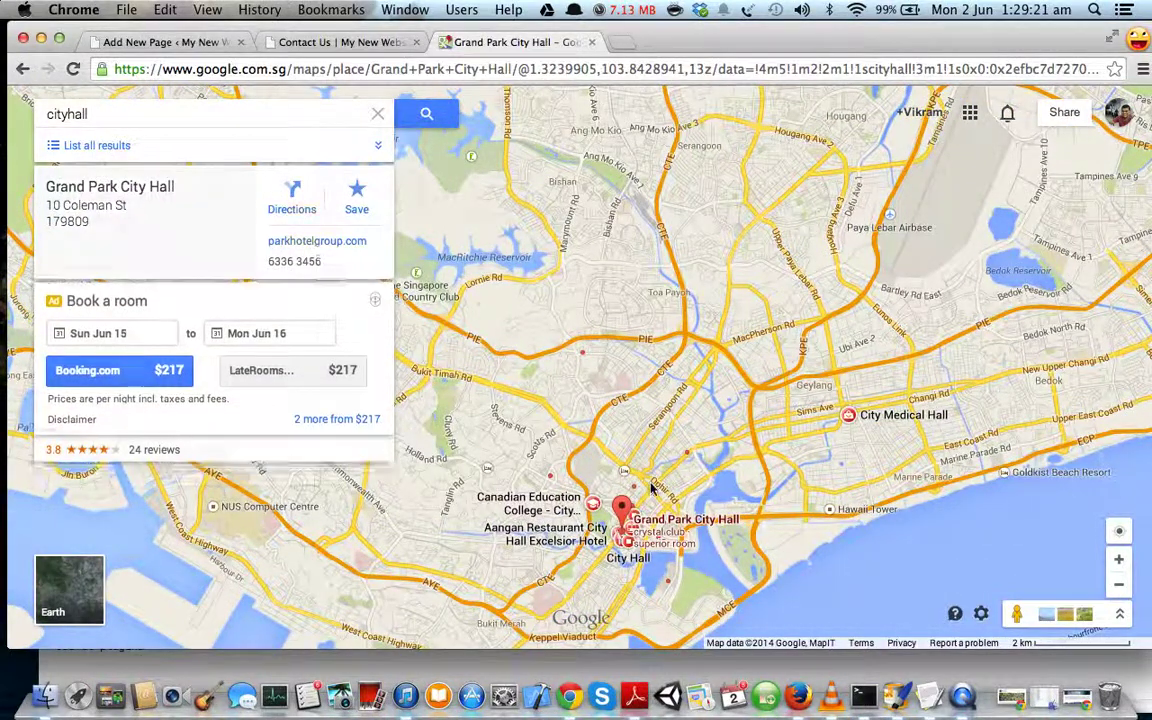
scroll(630, 480, "down", 2)
mouse_move(635, 491)
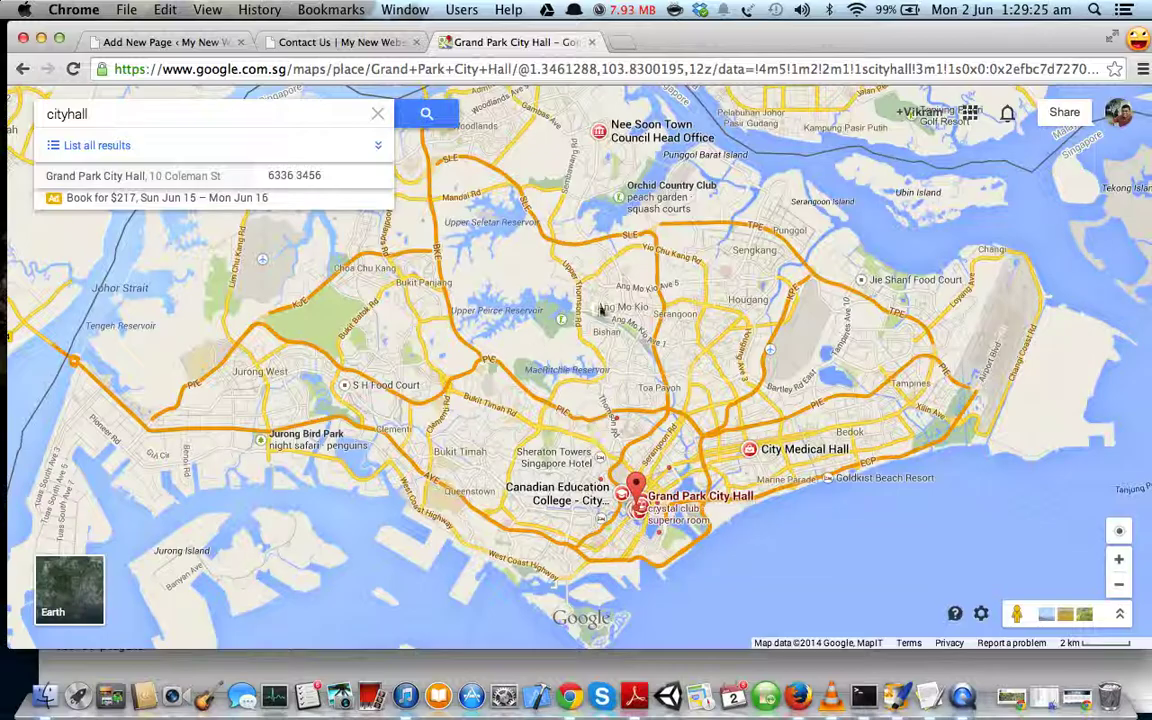
scroll(632, 518, "up", 2)
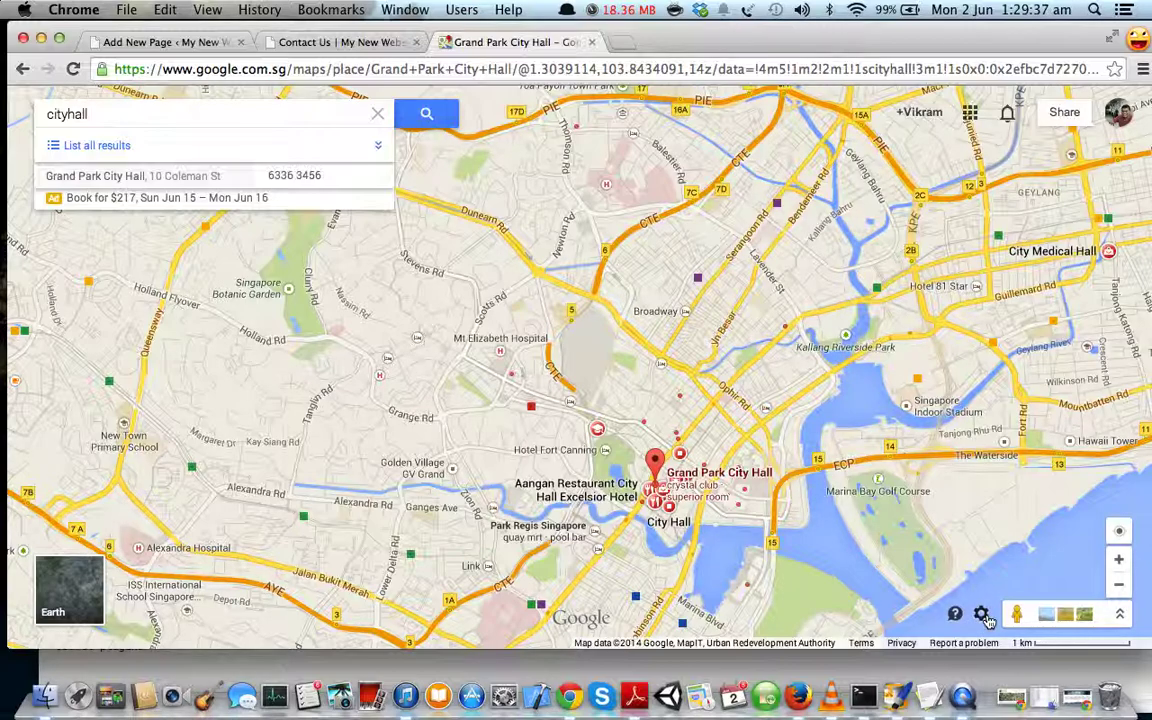
- Copy the map's iframe code from Google Maps' Share and embed map options
left_click(982, 615)
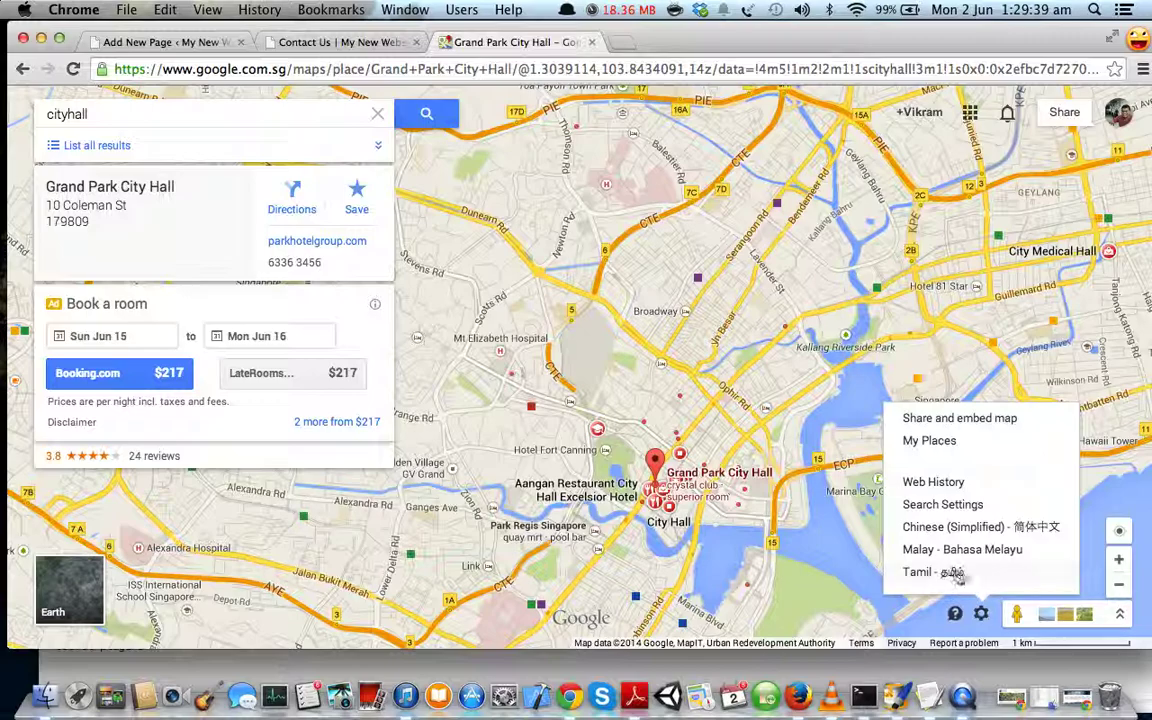
left_click(988, 420)
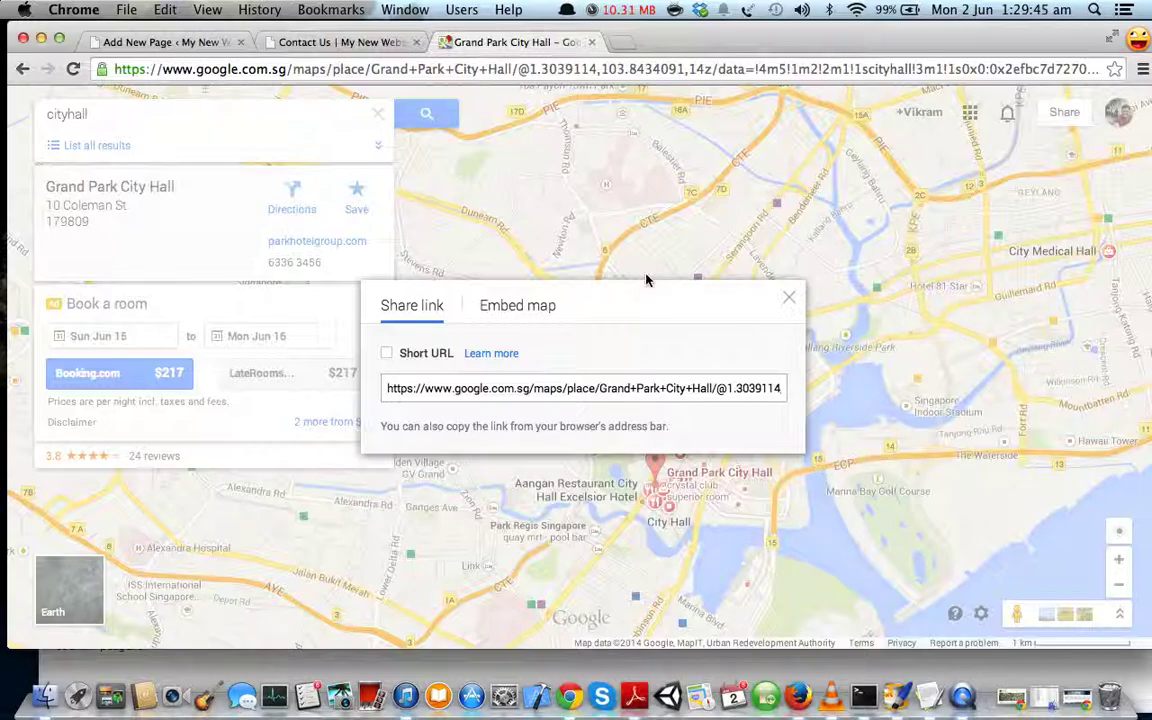
left_click(545, 310)
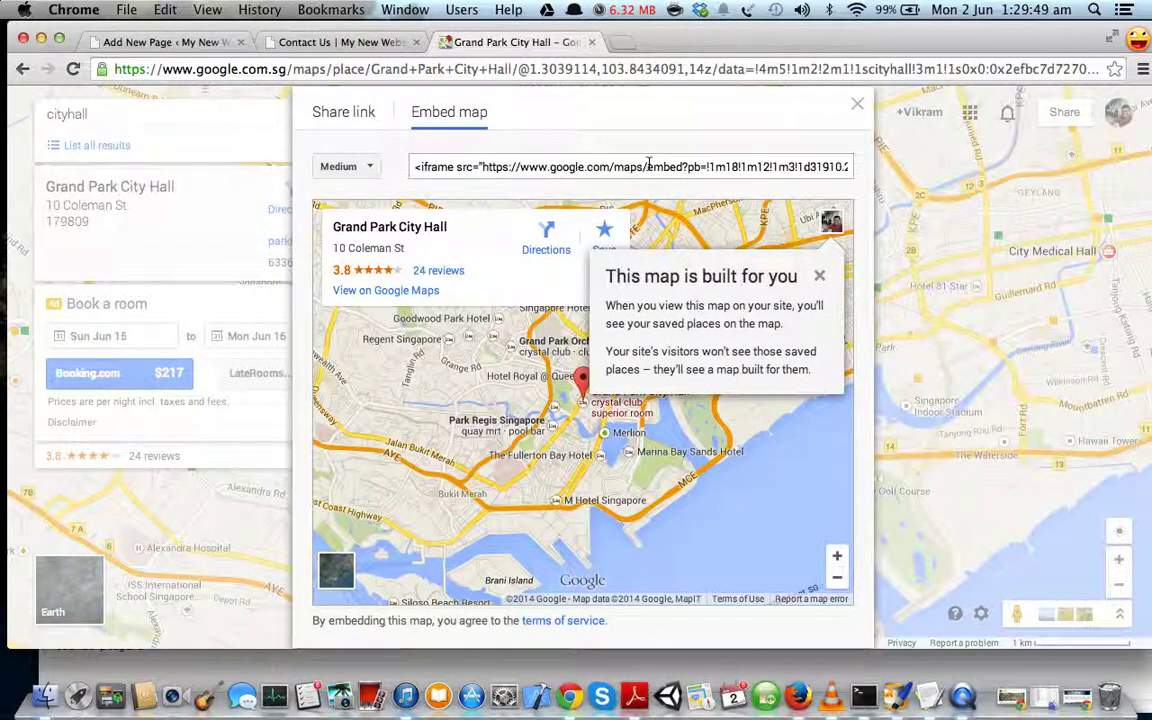
left_click(648, 166)
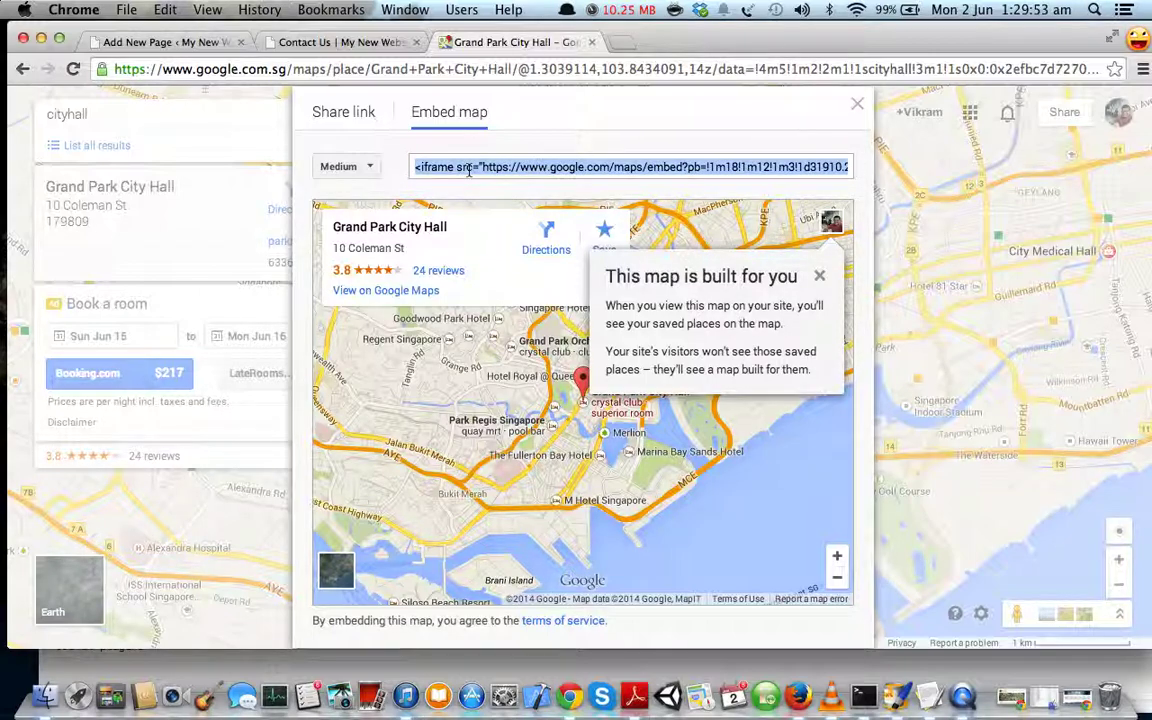
left_click(421, 168)
left_click(420, 169)
right_click(492, 170)
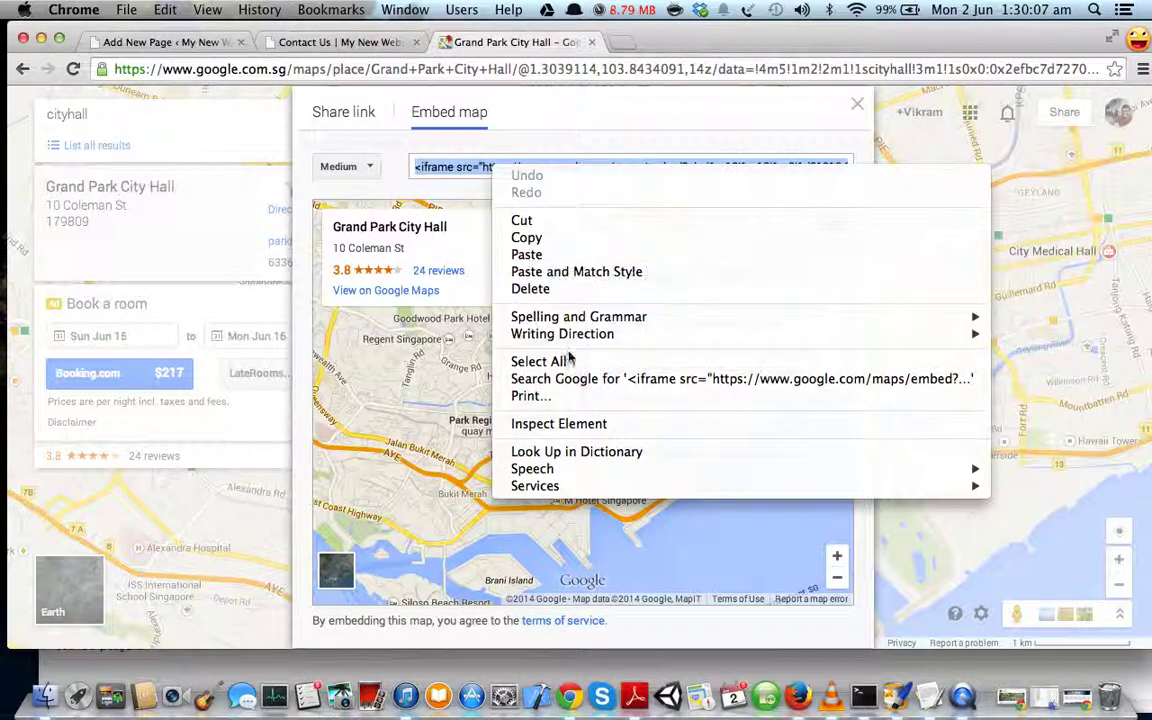
left_click(535, 361)
right_click(530, 170)
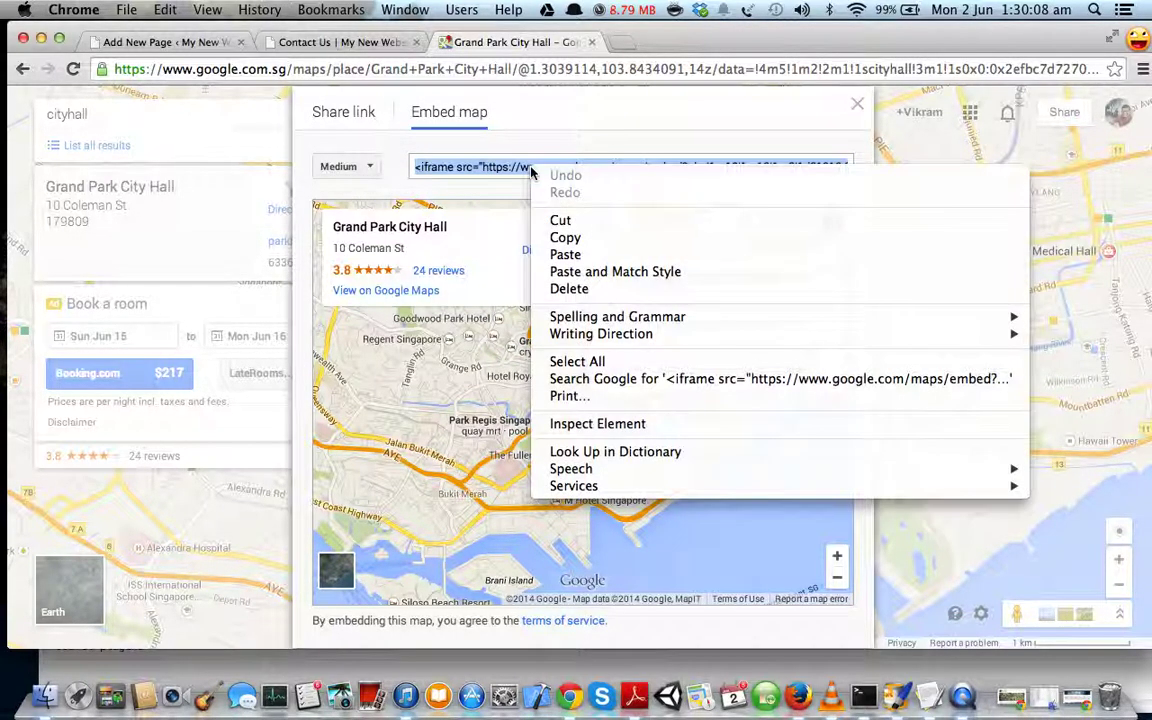
left_click(570, 238)
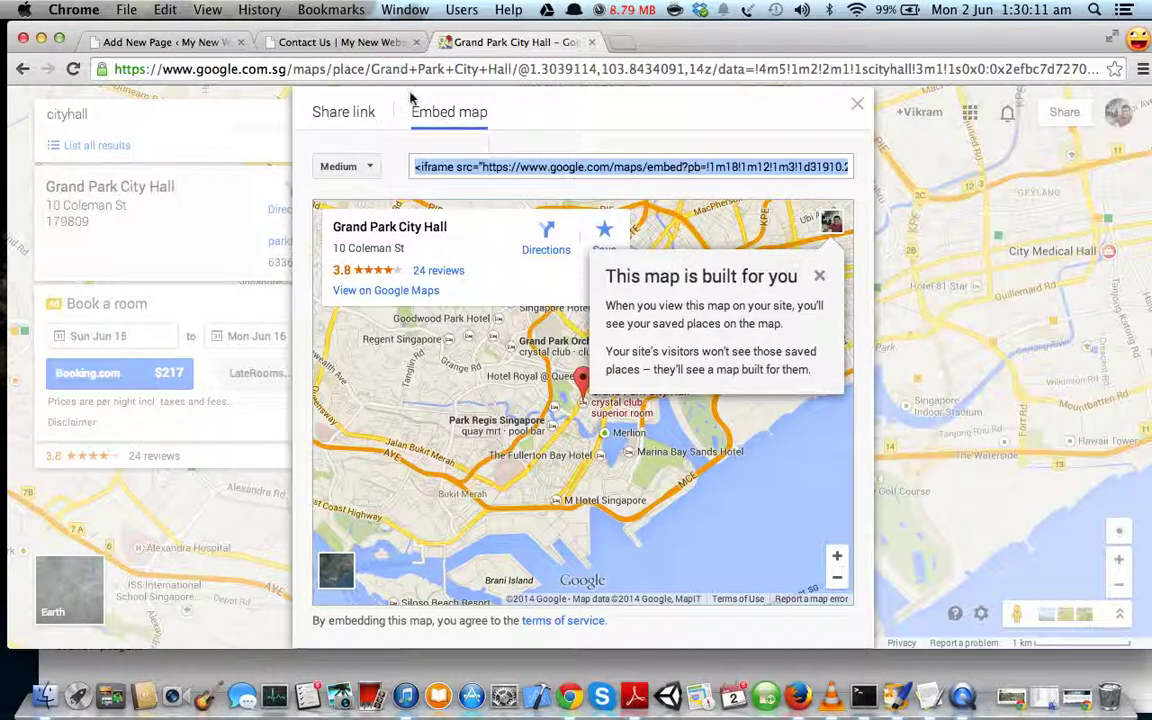
left_click(380, 42)
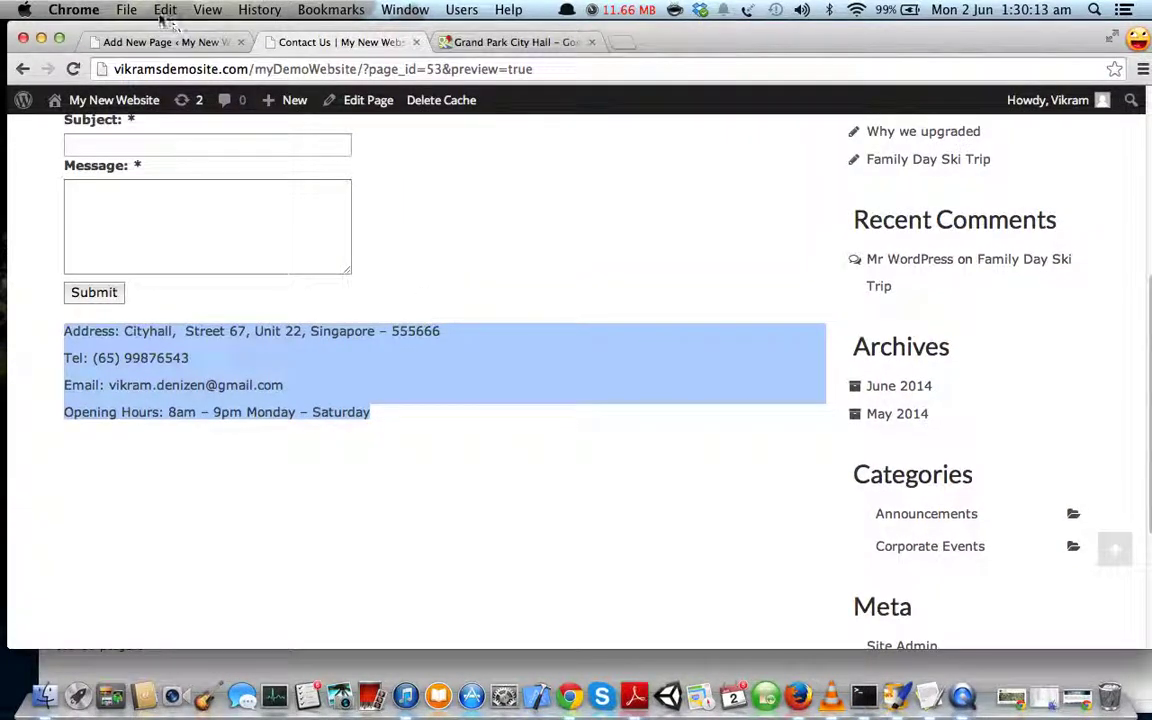
- Paste the Google Maps iframe code in the Text view on a new line below the opening hours
left_click(175, 43)
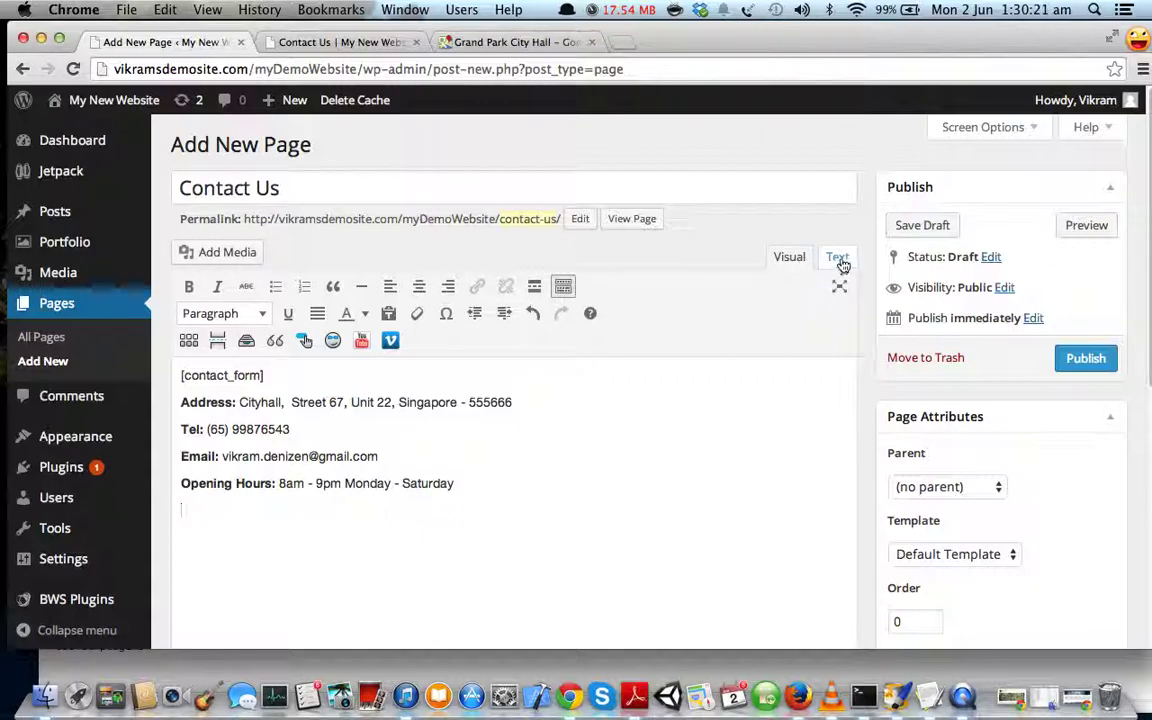
left_click(840, 257)
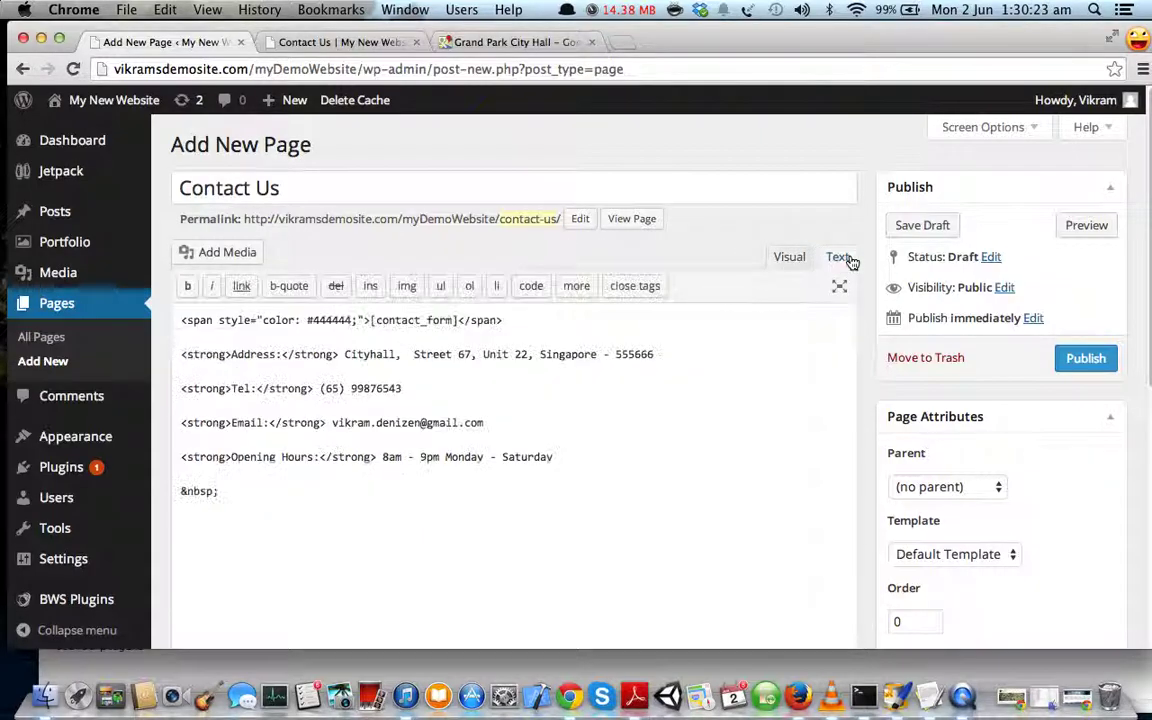
scroll(545, 432, "down", 1)
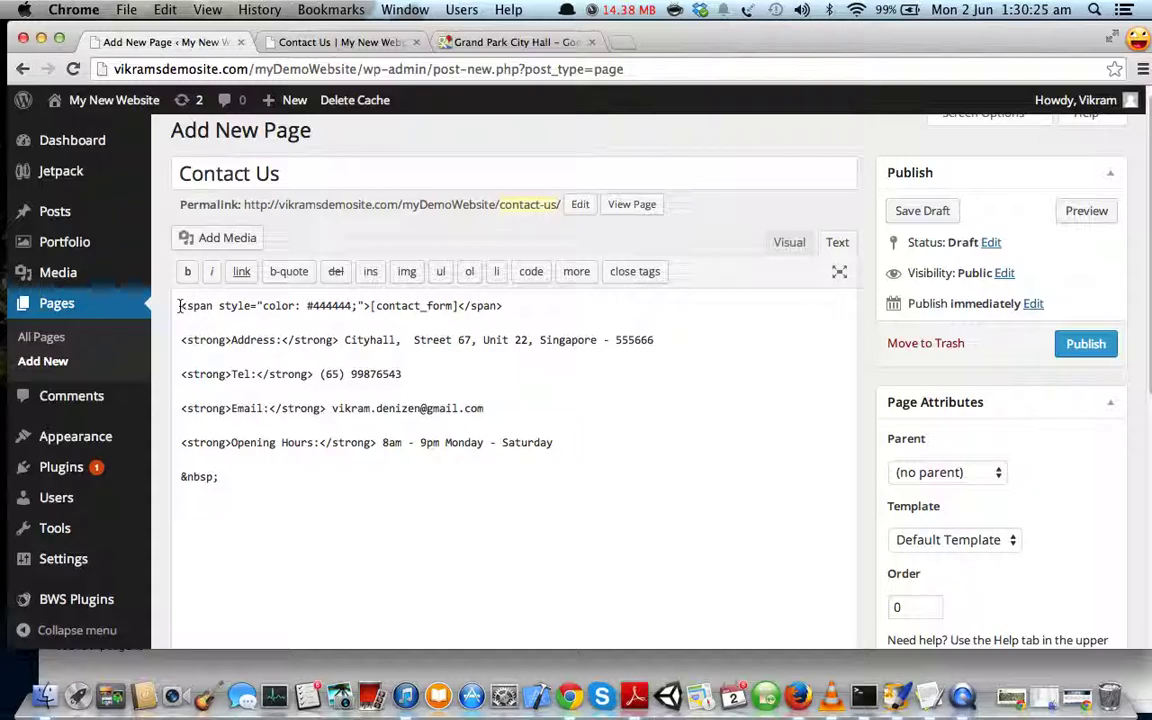
left_click_drag(182, 307, 222, 477)
left_click(798, 244)
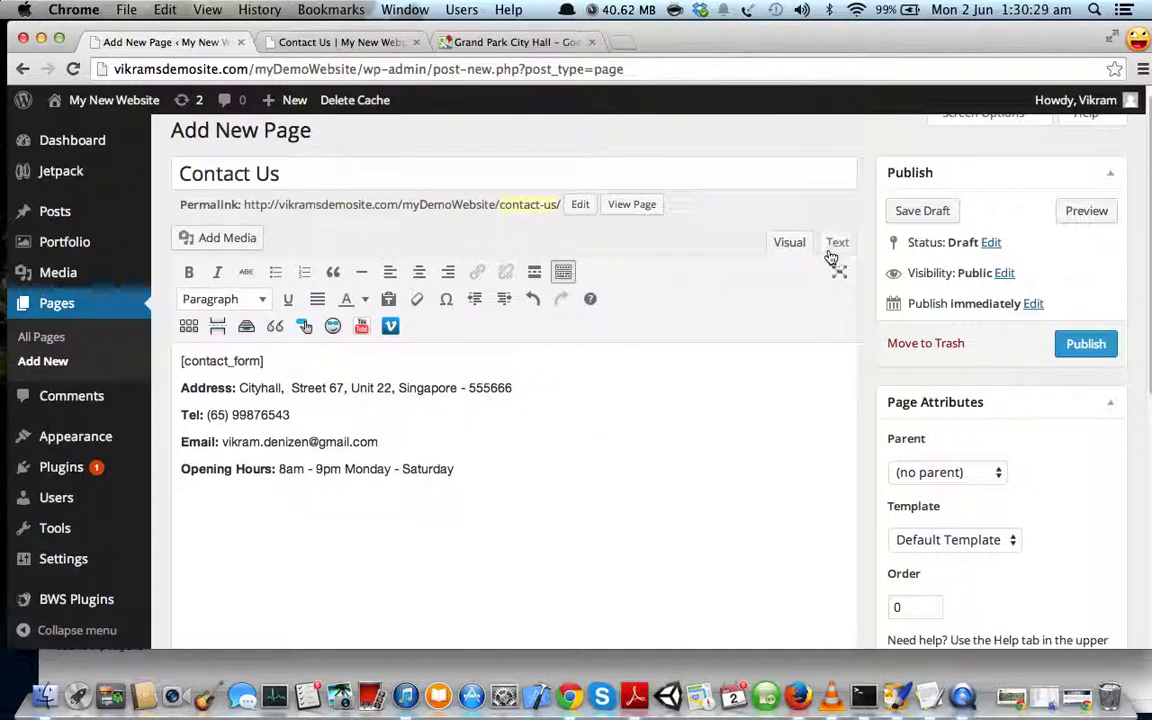
left_click(838, 245)
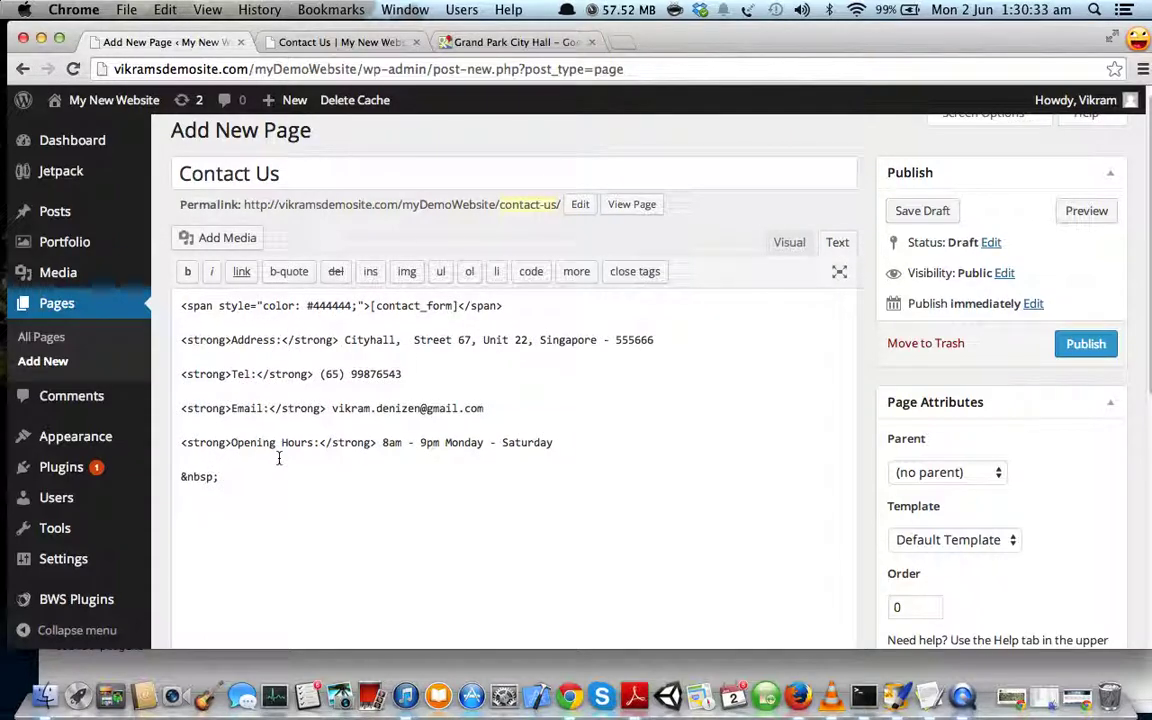
key("Return")
key("super+v")
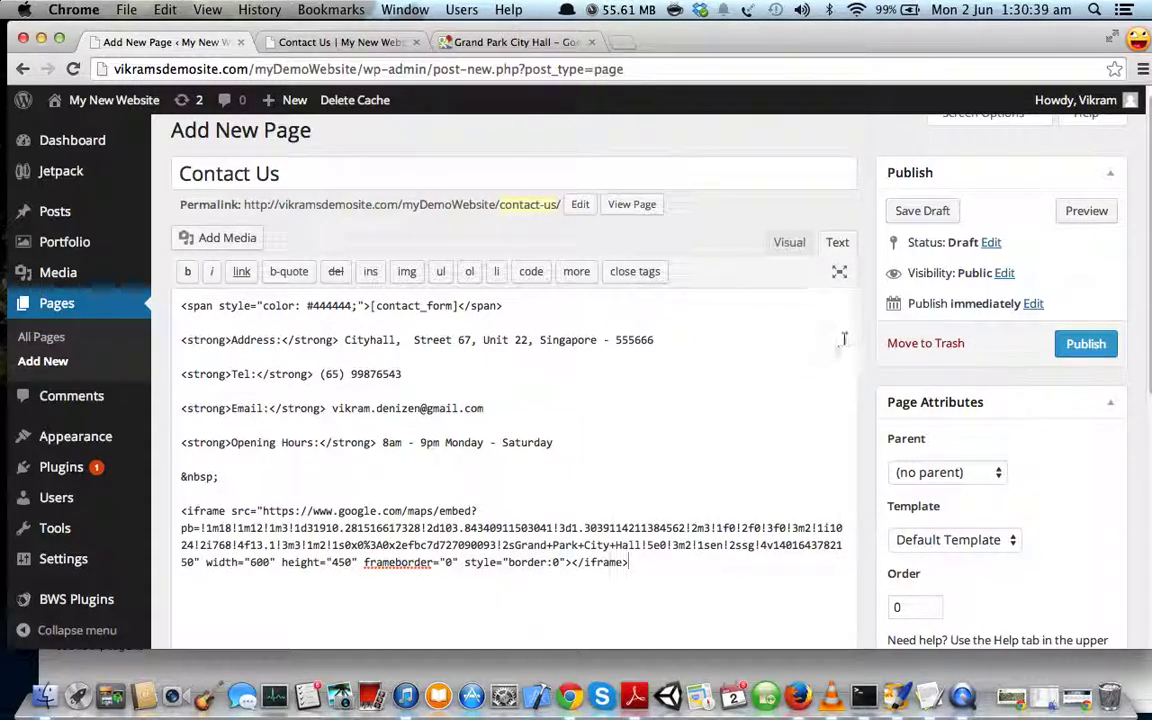
left_click(784, 246)
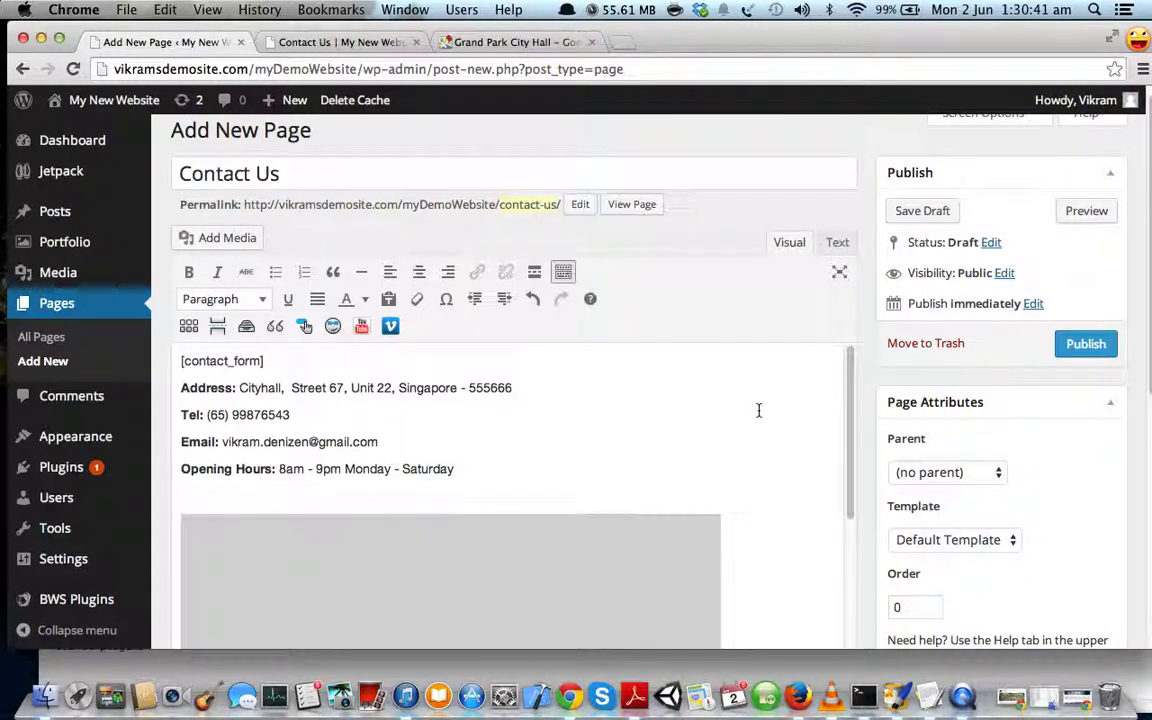
scroll(756, 409, "down", 2)
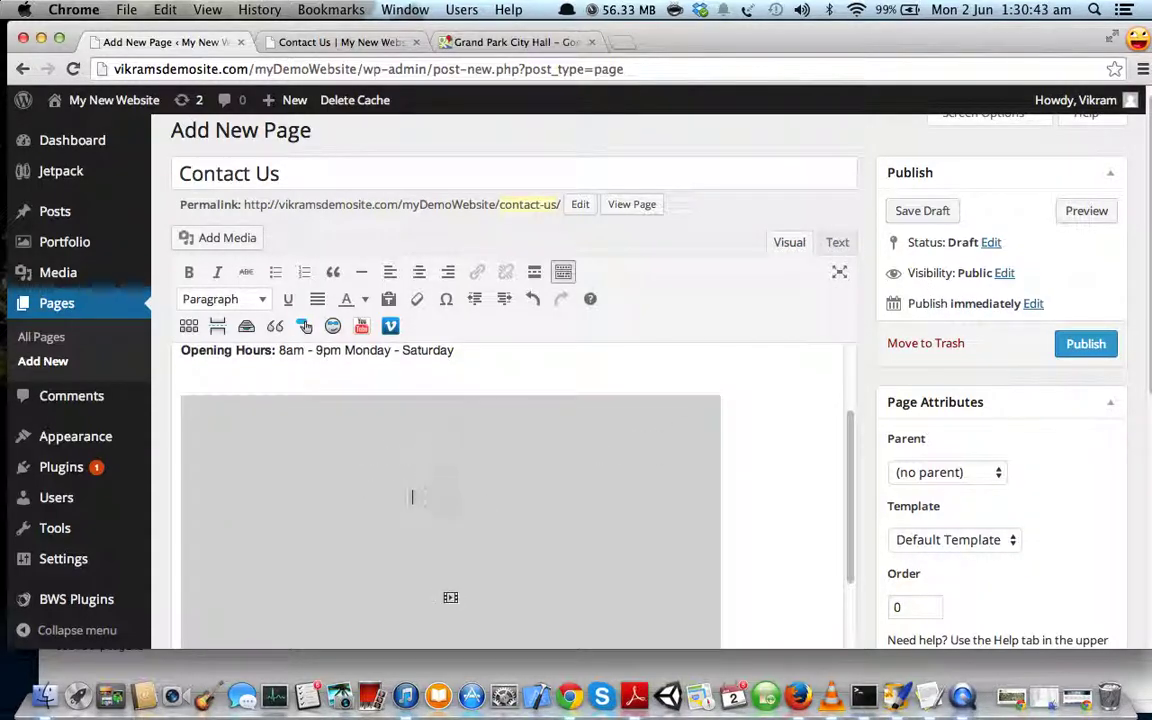
scroll(442, 478, "up", 5)
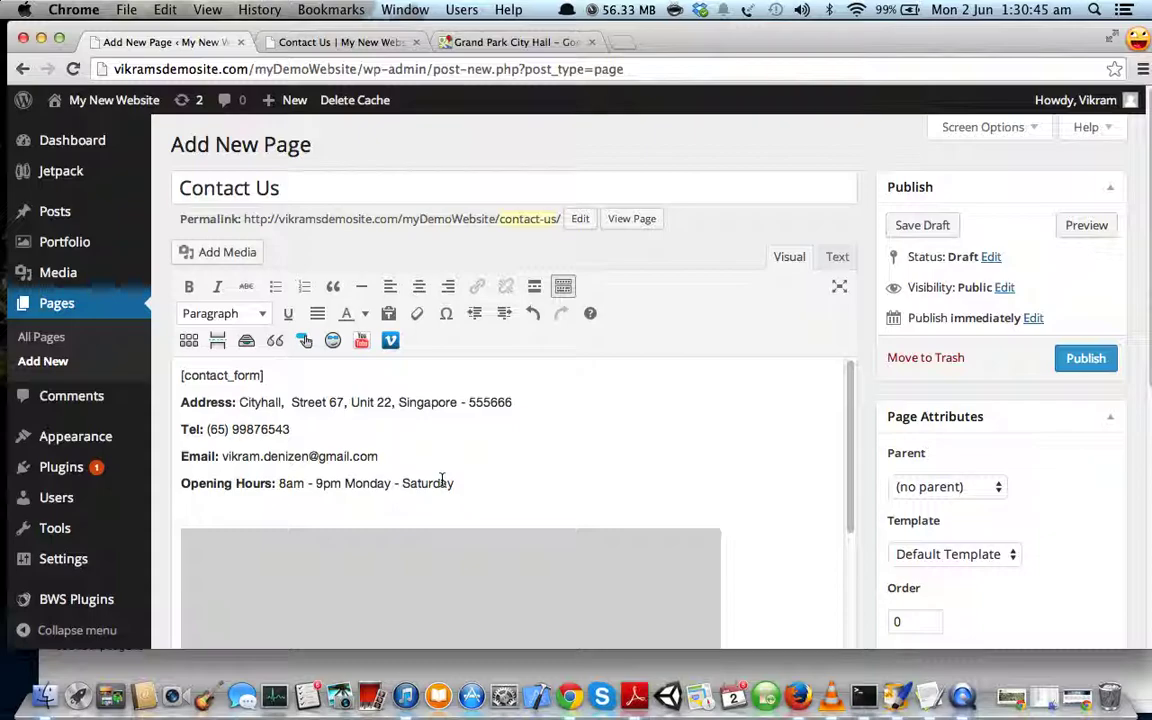
- Preview the Contact Us page and pan the embedded Grand Park City Hall map
left_click(1085, 226)
scroll(524, 249, "up", 3)
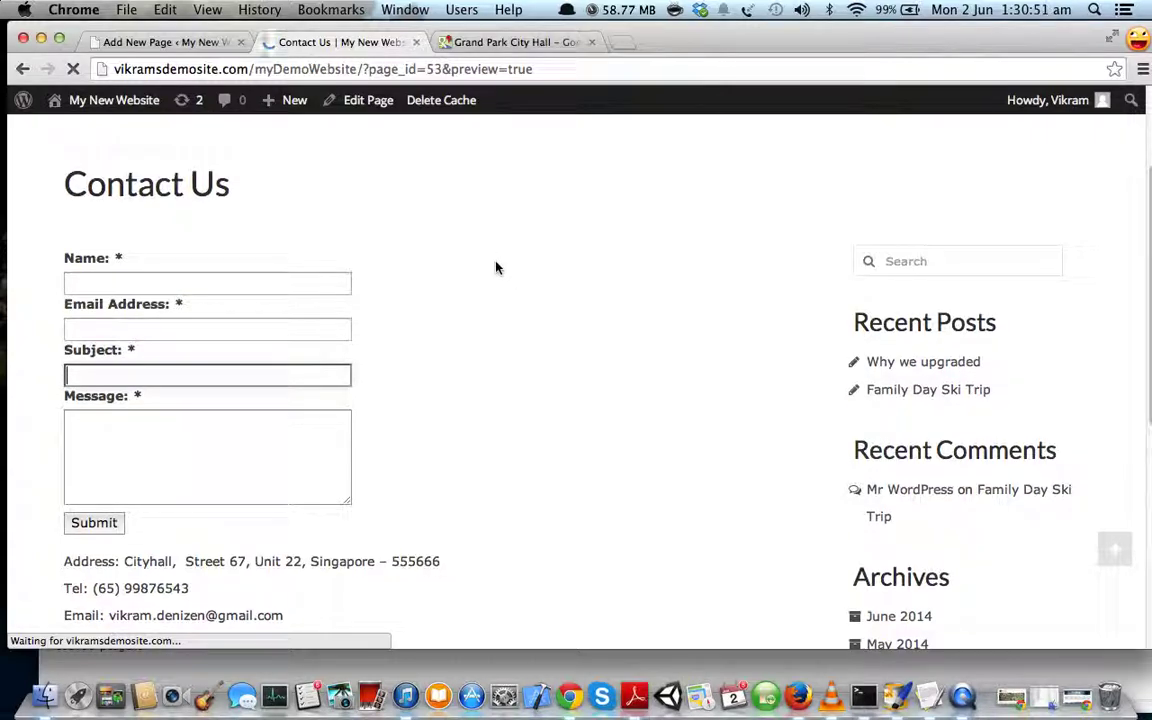
scroll(512, 362, "down", 10)
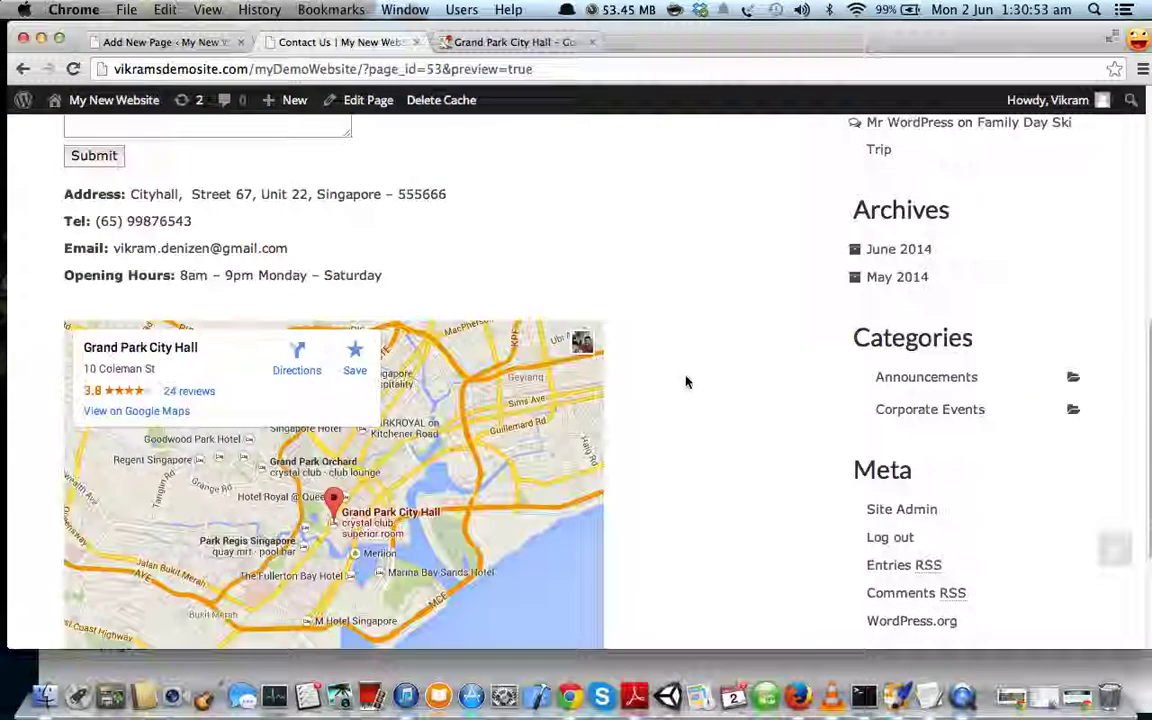
left_click_drag(327, 480, 320, 467)
scroll(330, 458, "down", 2)
scroll(334, 455, "up", 2)
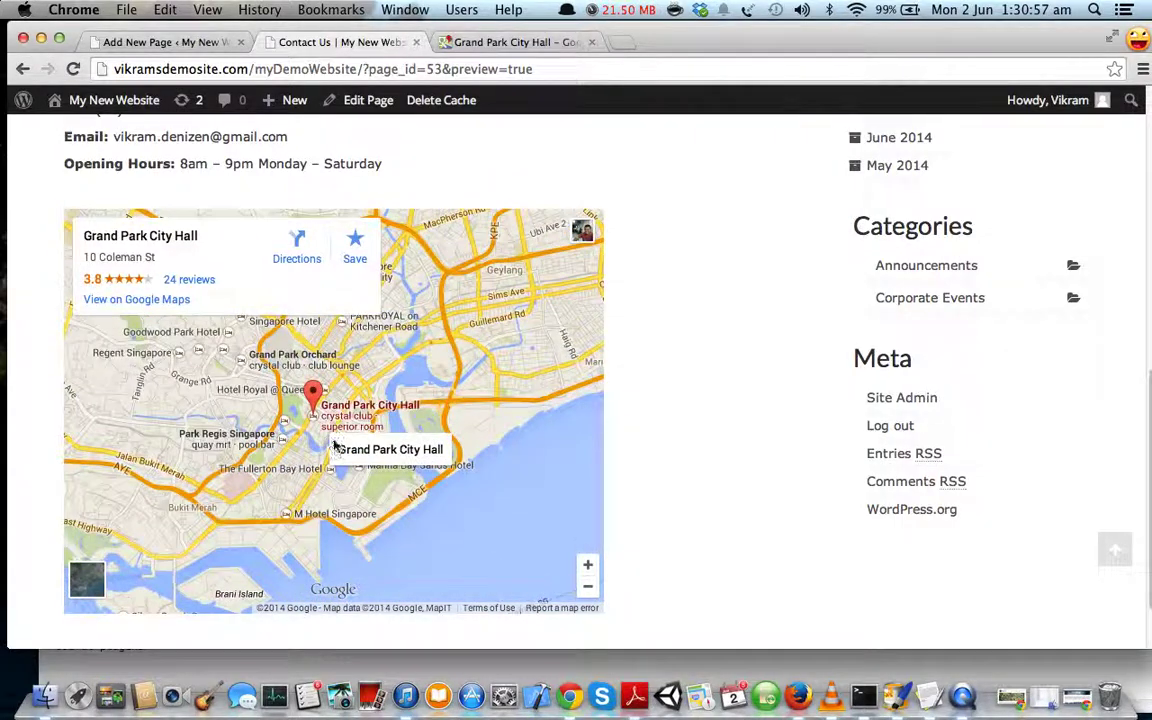
scroll(363, 407, "up", 2)
scroll(650, 362, "up", 1)
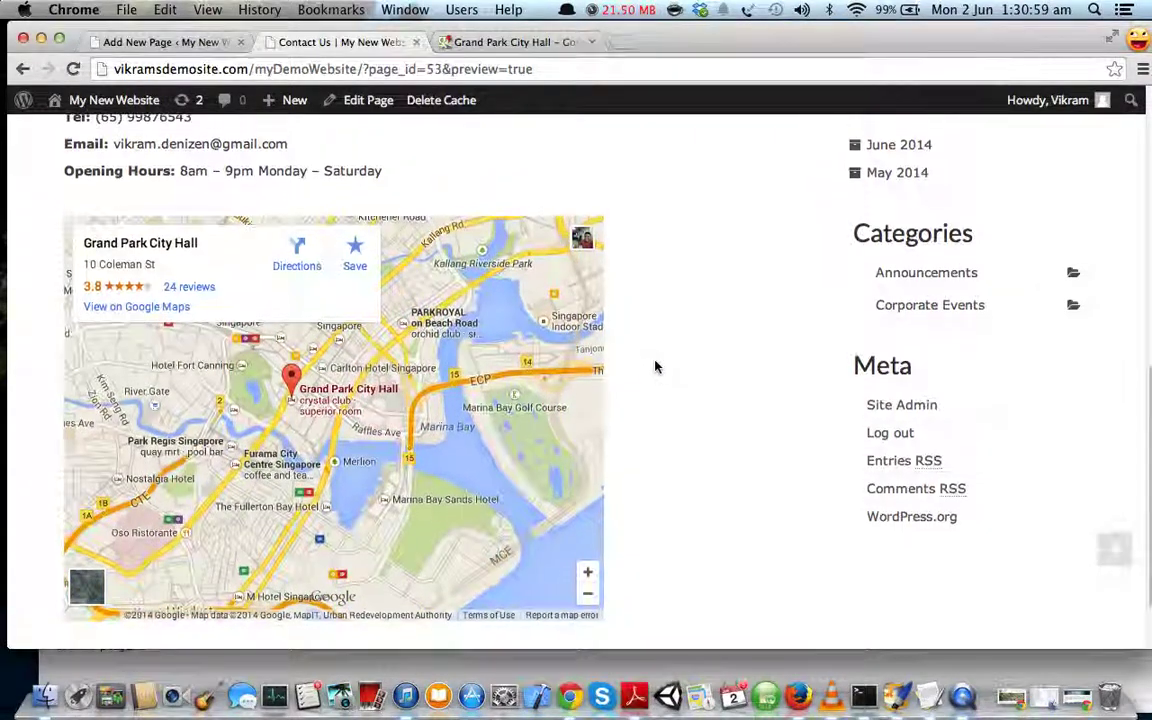
scroll(655, 362, "up", 5)
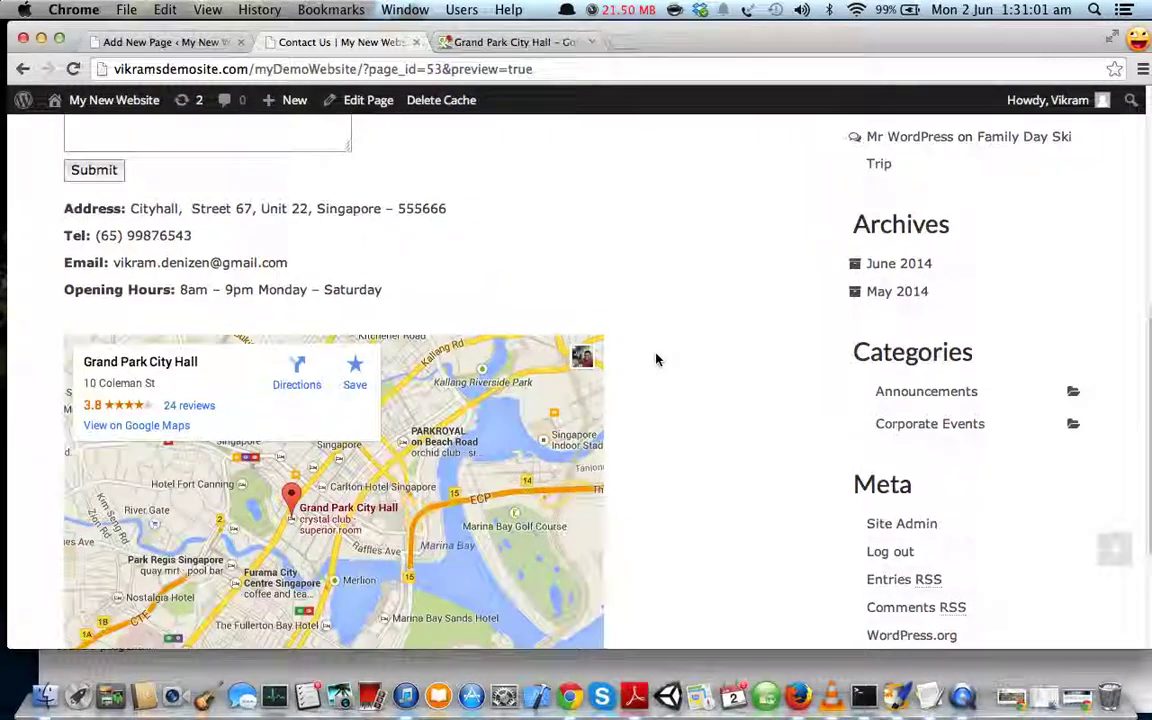
scroll(656, 356, "up", 2)
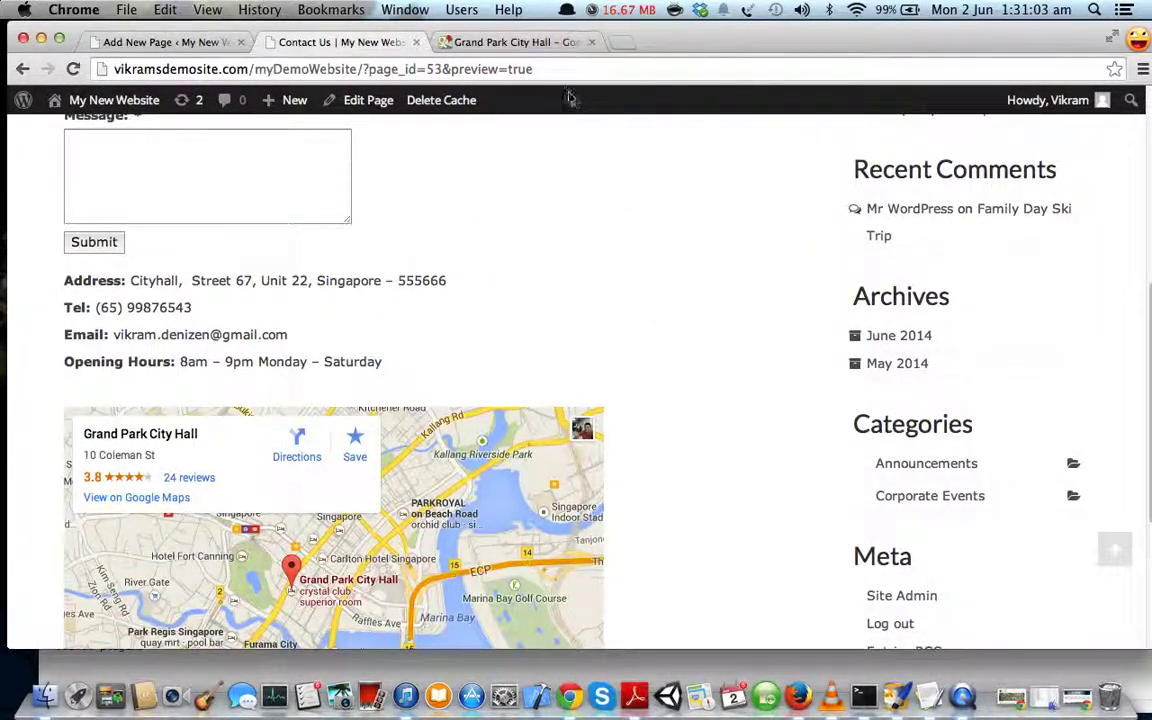
- Recheck the Google Maps embed code, then publish the Contact Us page
left_click(520, 42)
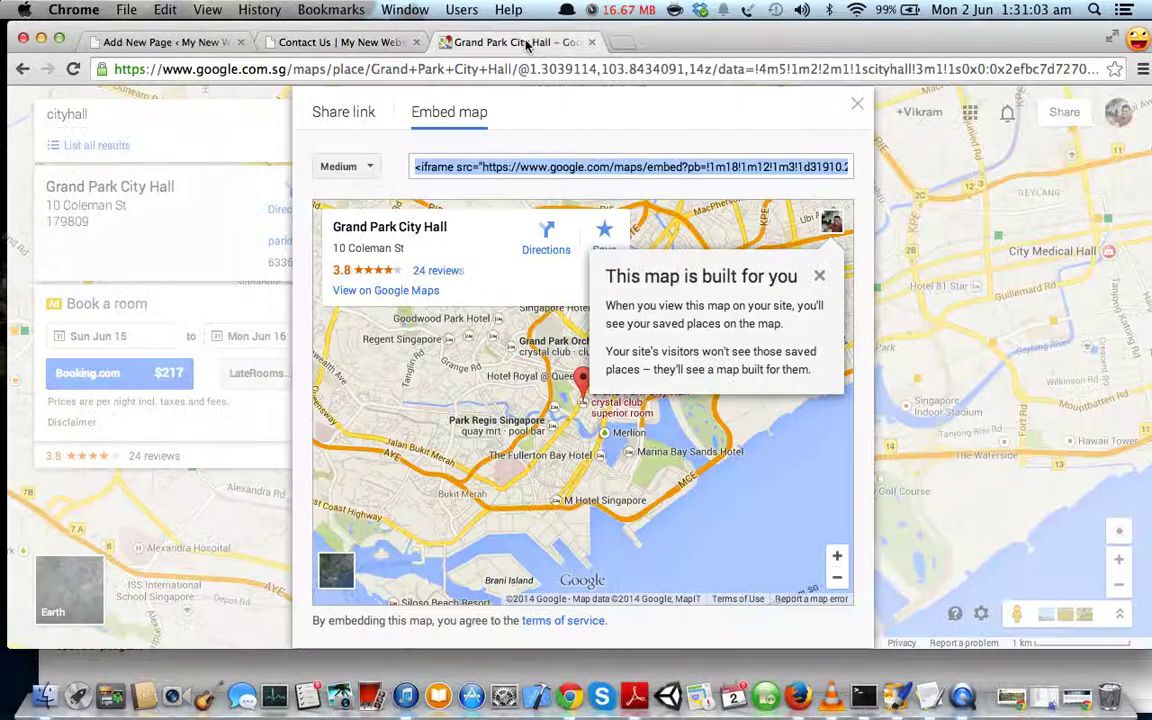
left_click(857, 108)
left_click(981, 614)
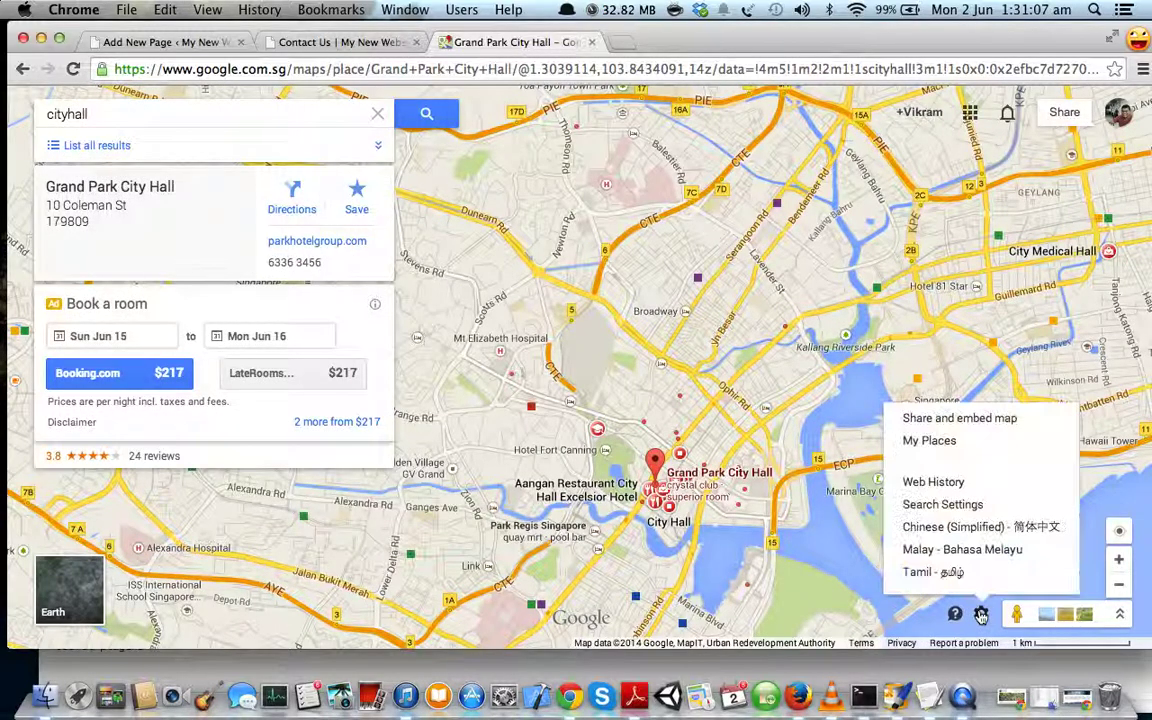
left_click(940, 418)
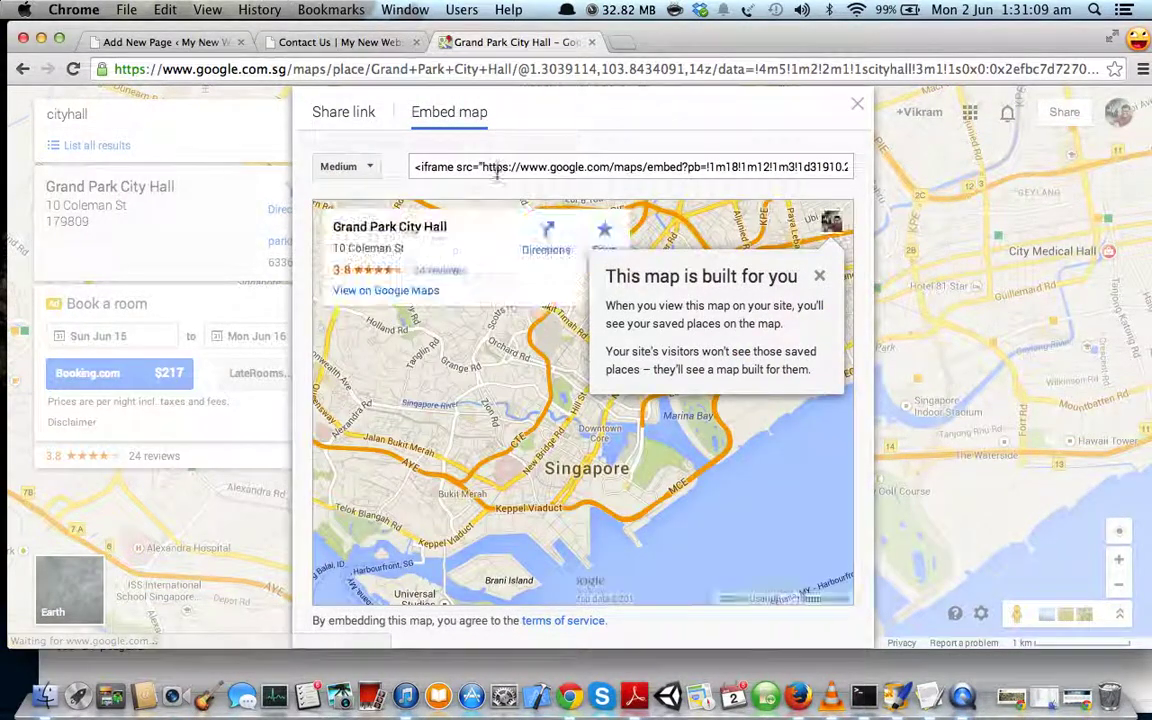
left_click(483, 170)
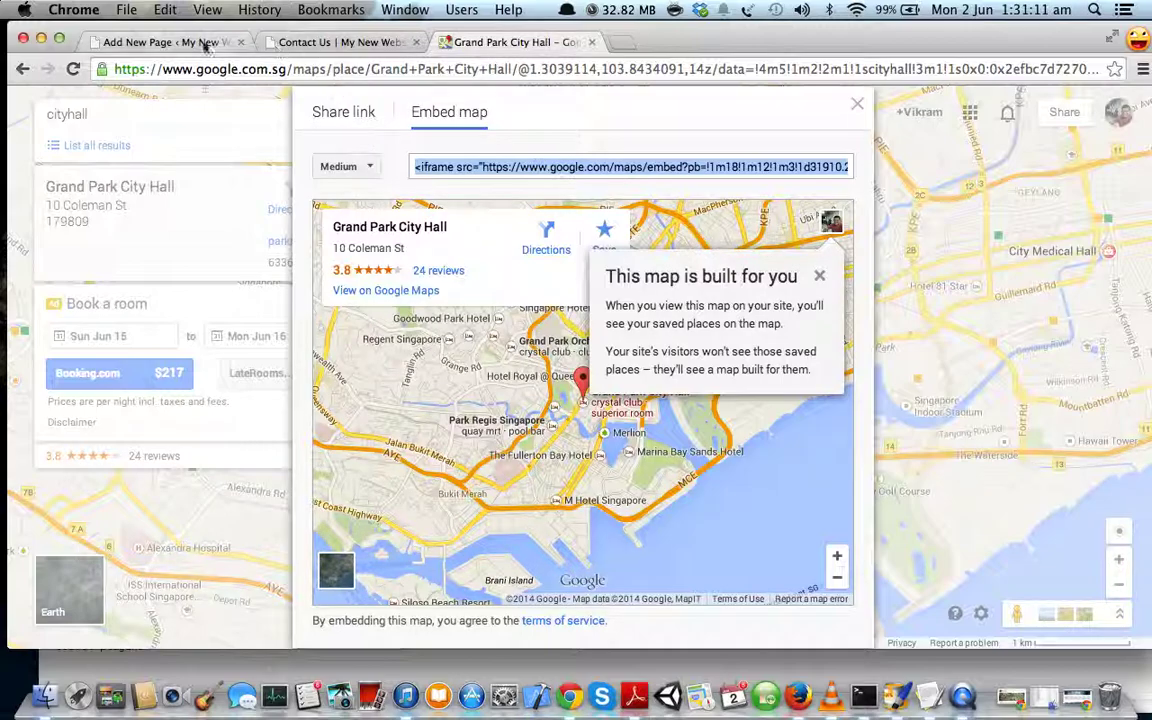
left_click(150, 42)
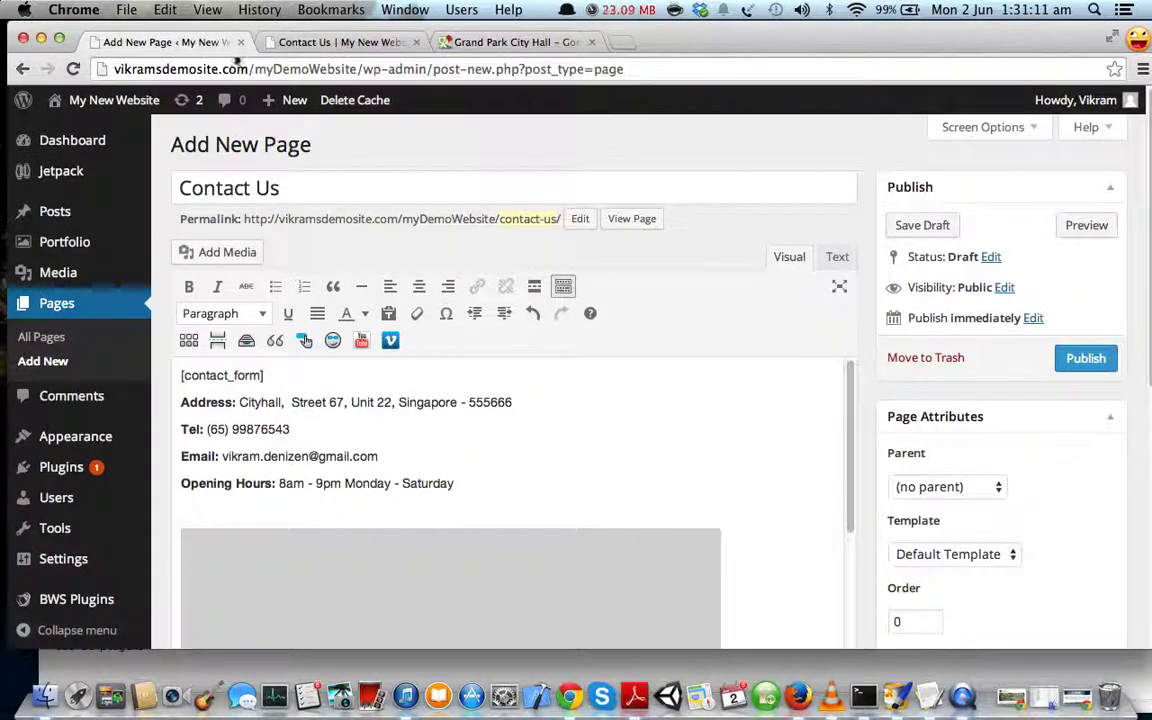
left_click(1068, 355)
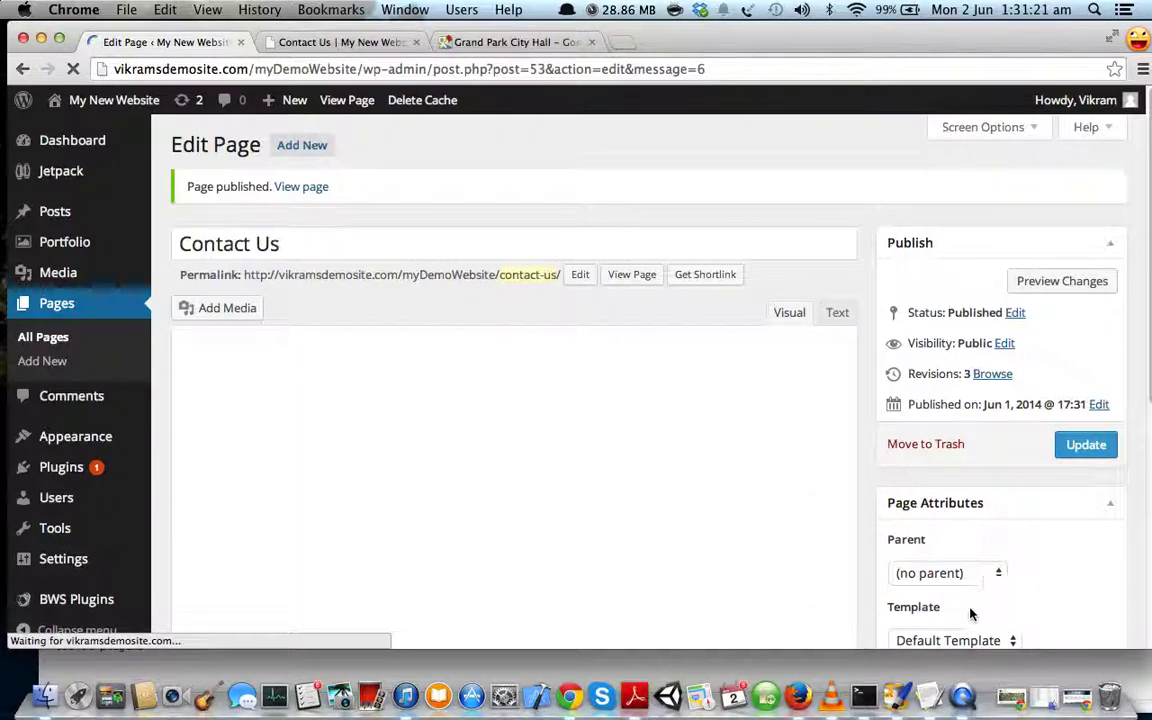
left_click(936, 695)
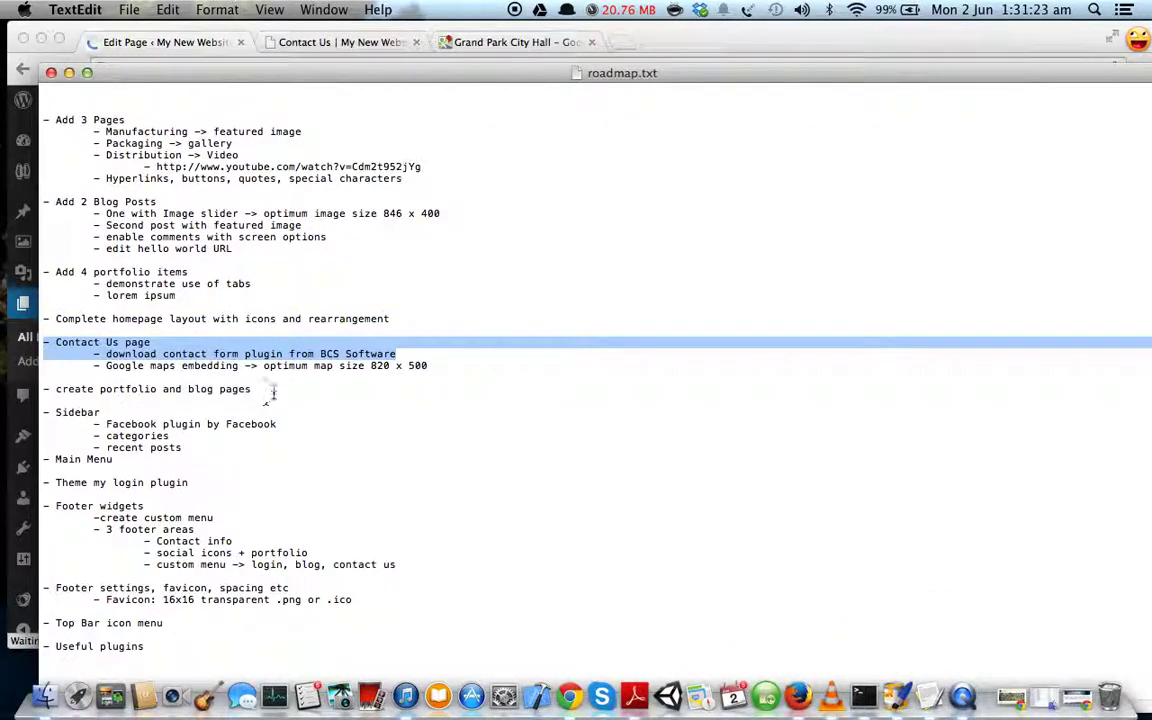
left_click_drag(273, 390, 43, 390)
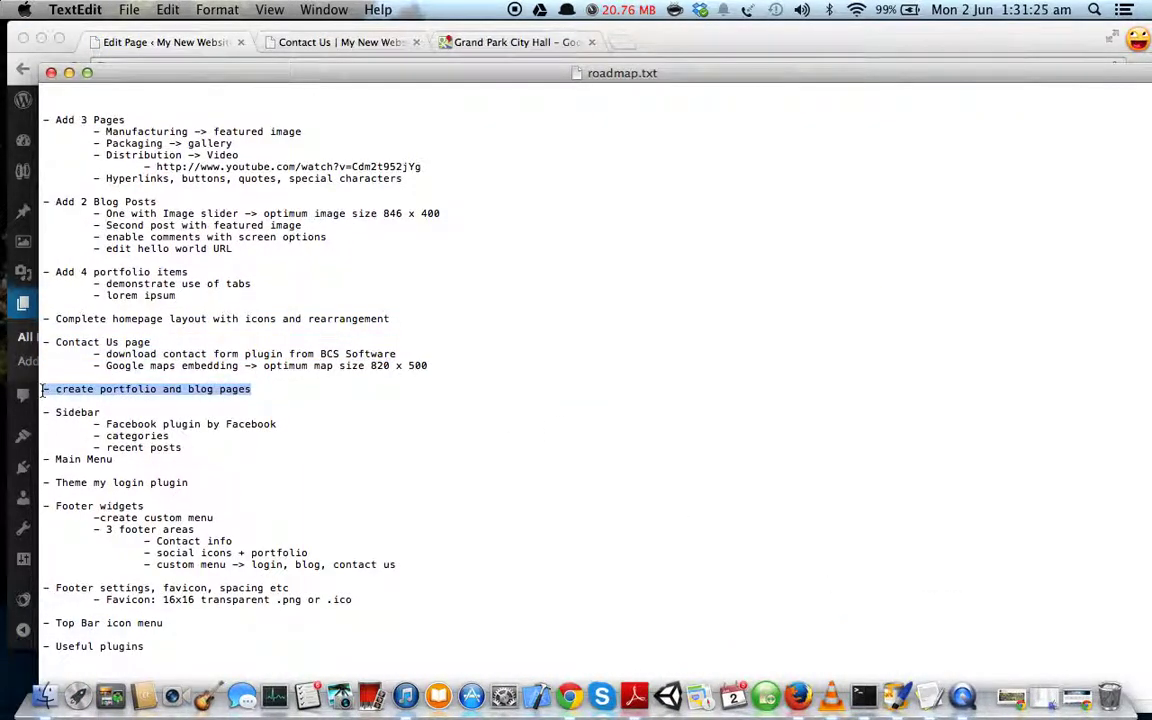
left_click(69, 74)
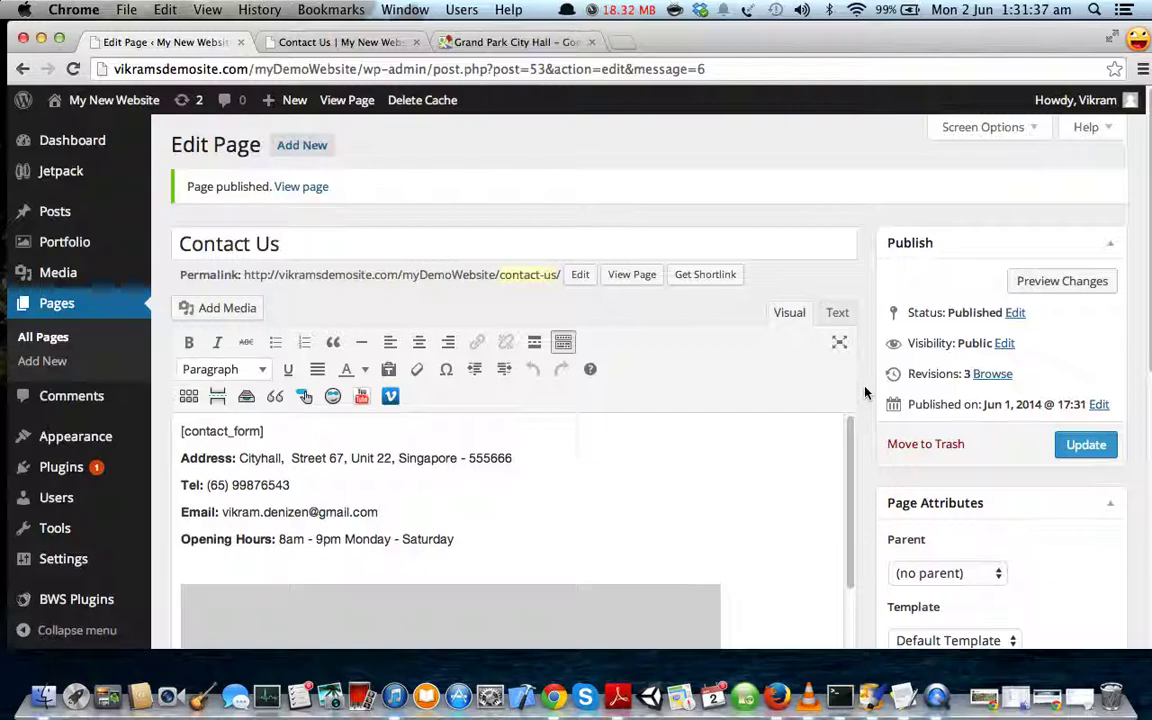
- Create a new page titled Portfolio using the Portfolio Grid template
left_click(308, 146)
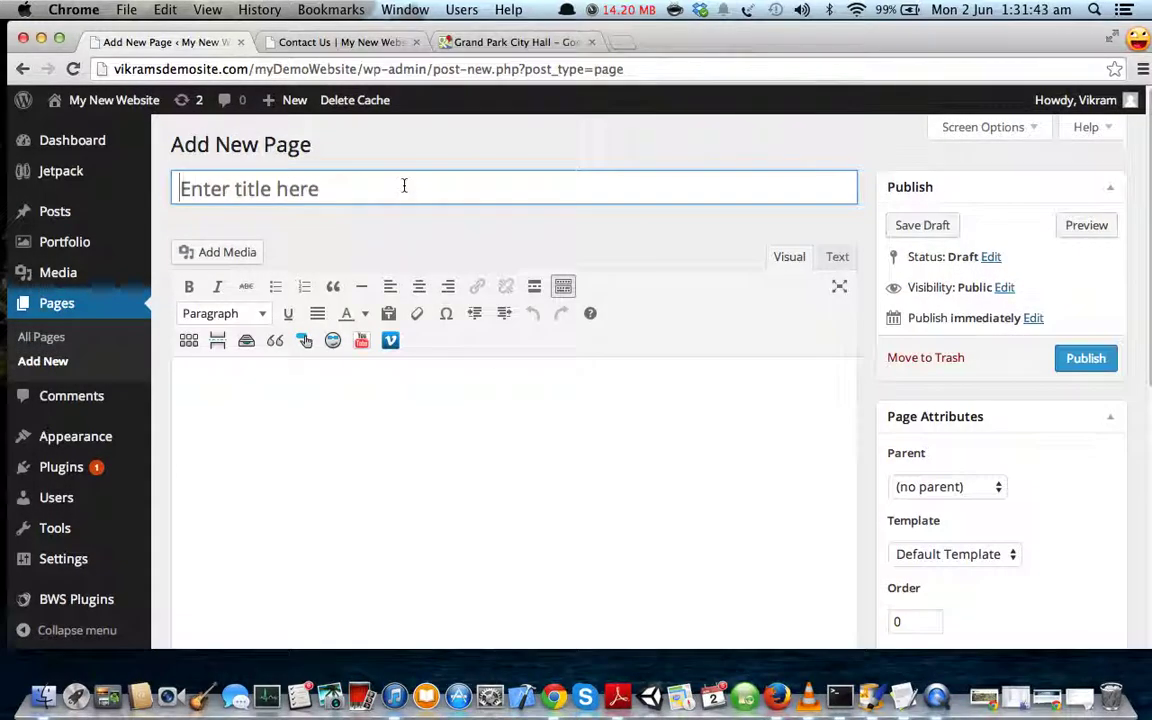
type("Portfo")
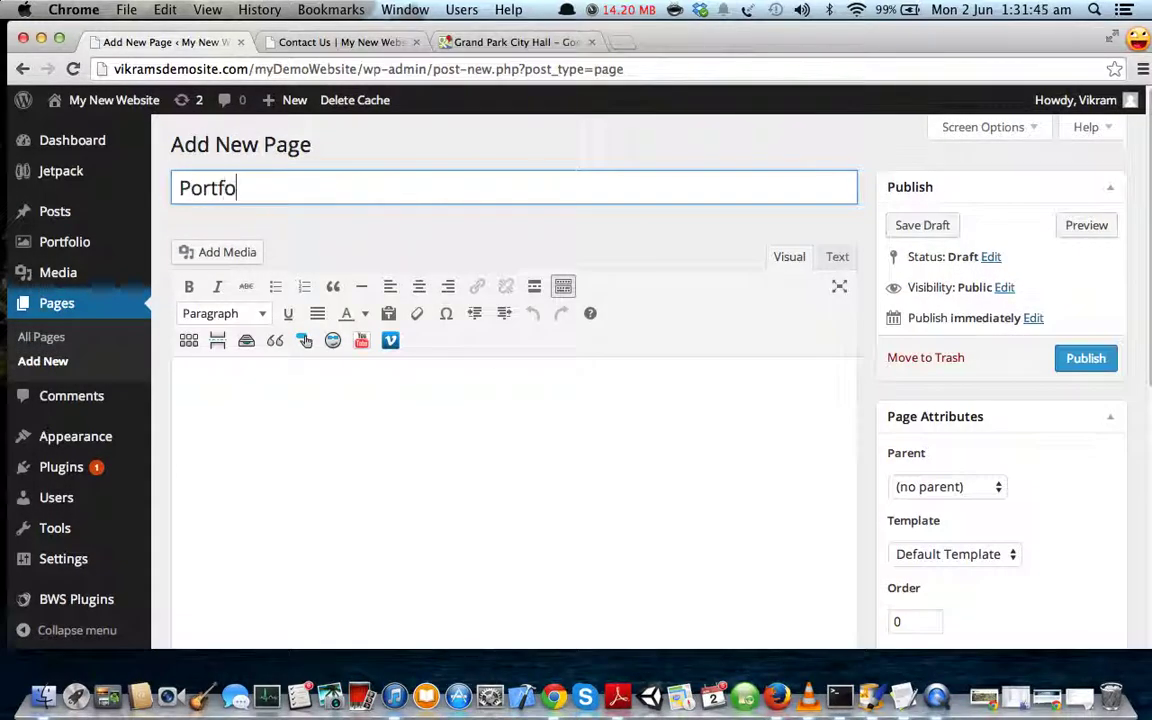
type("lio")
scroll(931, 393, "down", 3)
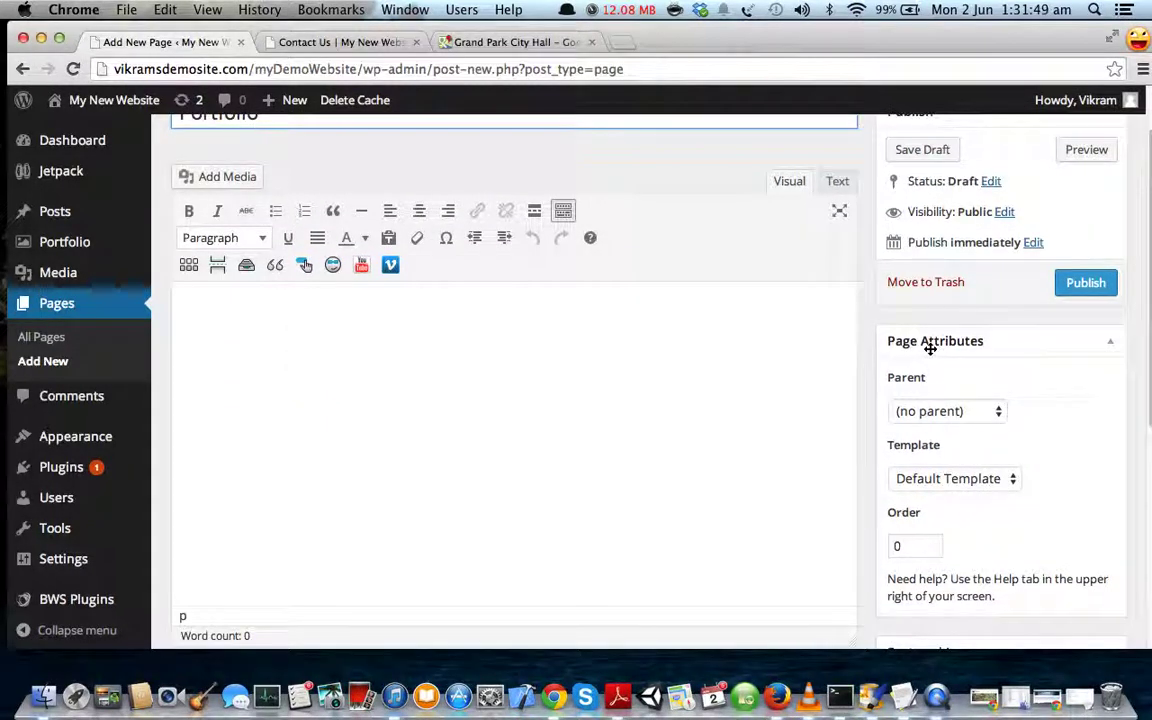
left_click_drag(887, 443, 951, 447)
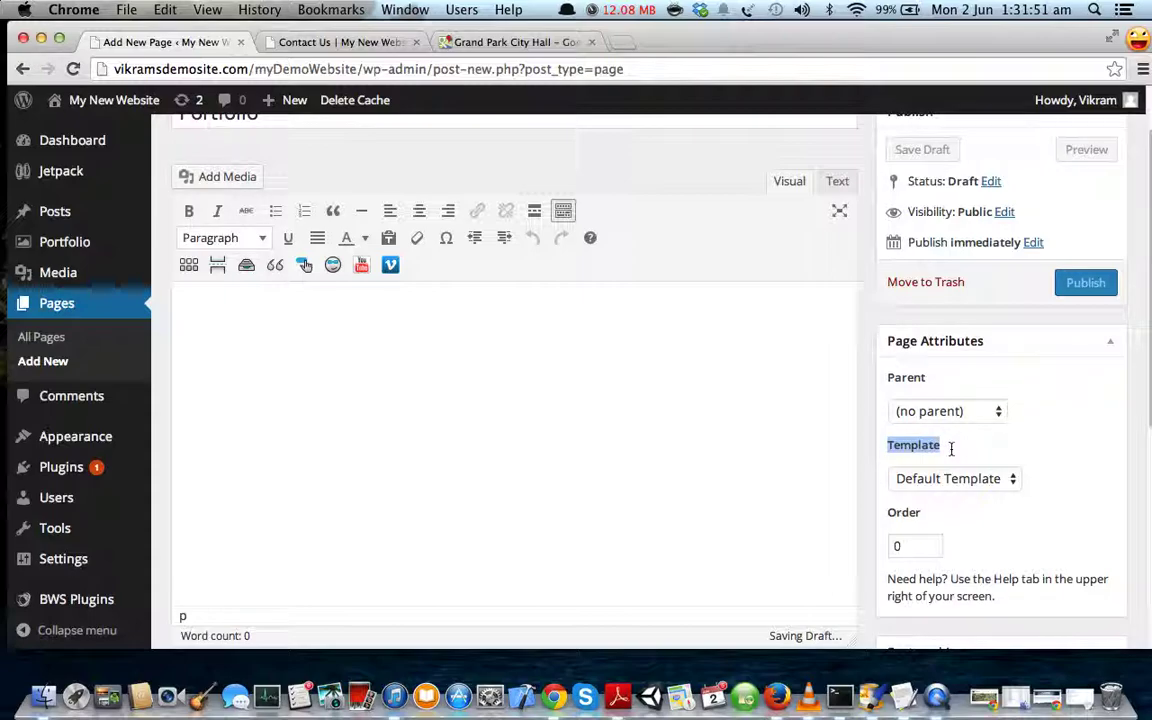
left_click(960, 479)
left_click(940, 583)
left_click(1037, 518)
- Publish the Portfolio page
scroll(1044, 507, "up", 1)
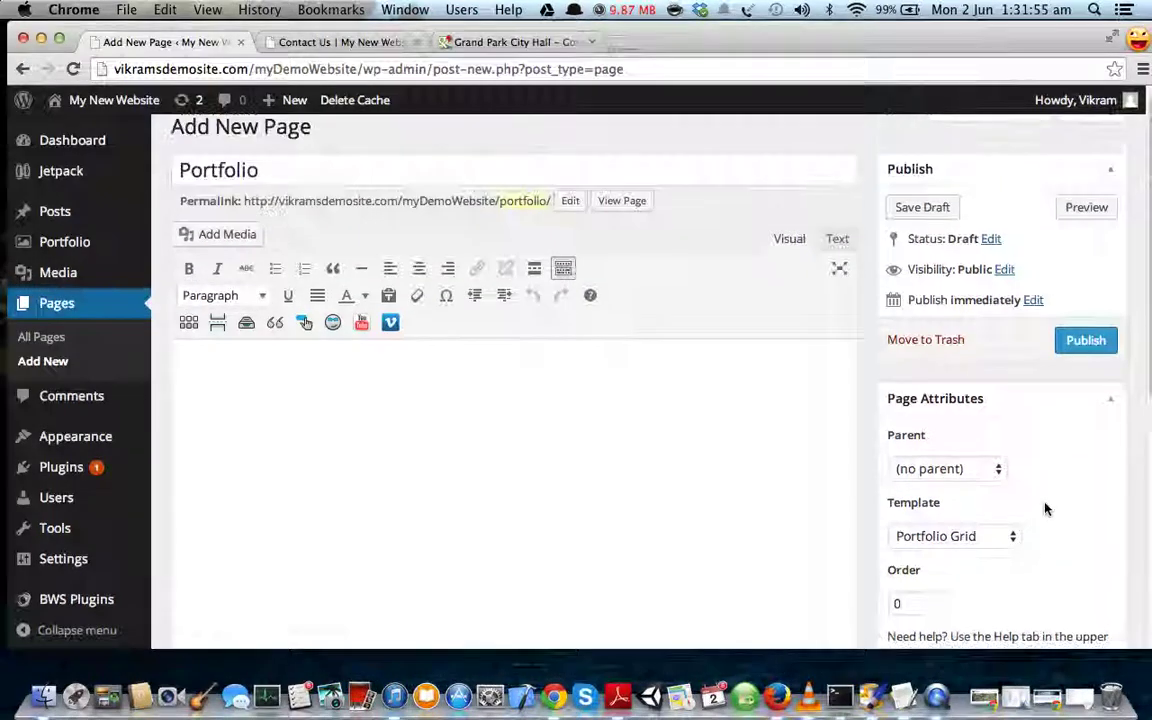
scroll(1044, 507, "down", 2)
scroll(1046, 510, "down", 5)
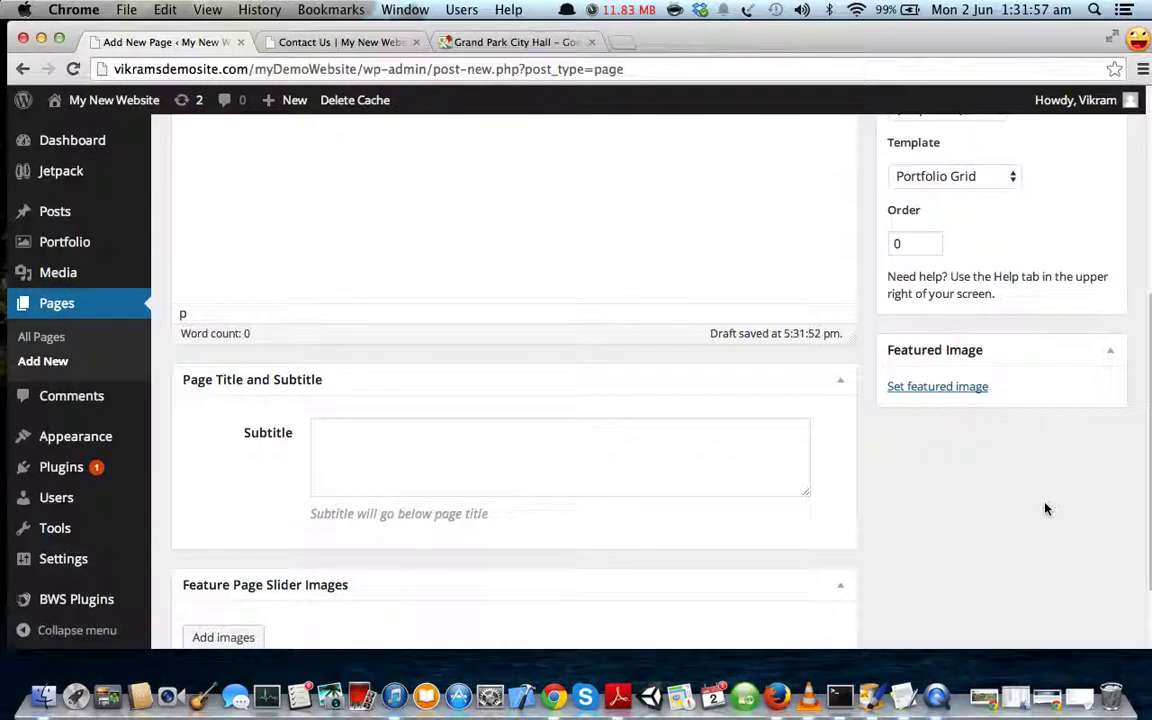
scroll(1046, 505, "down", 2)
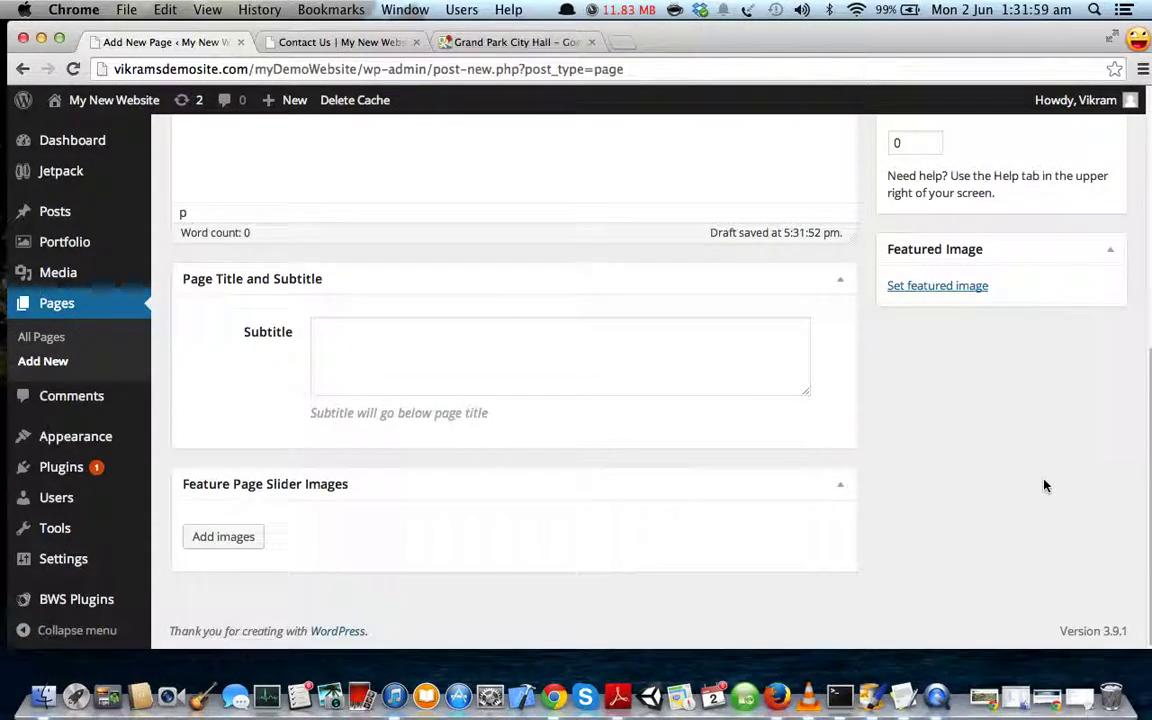
scroll(1045, 486, "up", 6)
scroll(1044, 486, "up", 1)
left_click(1086, 358)
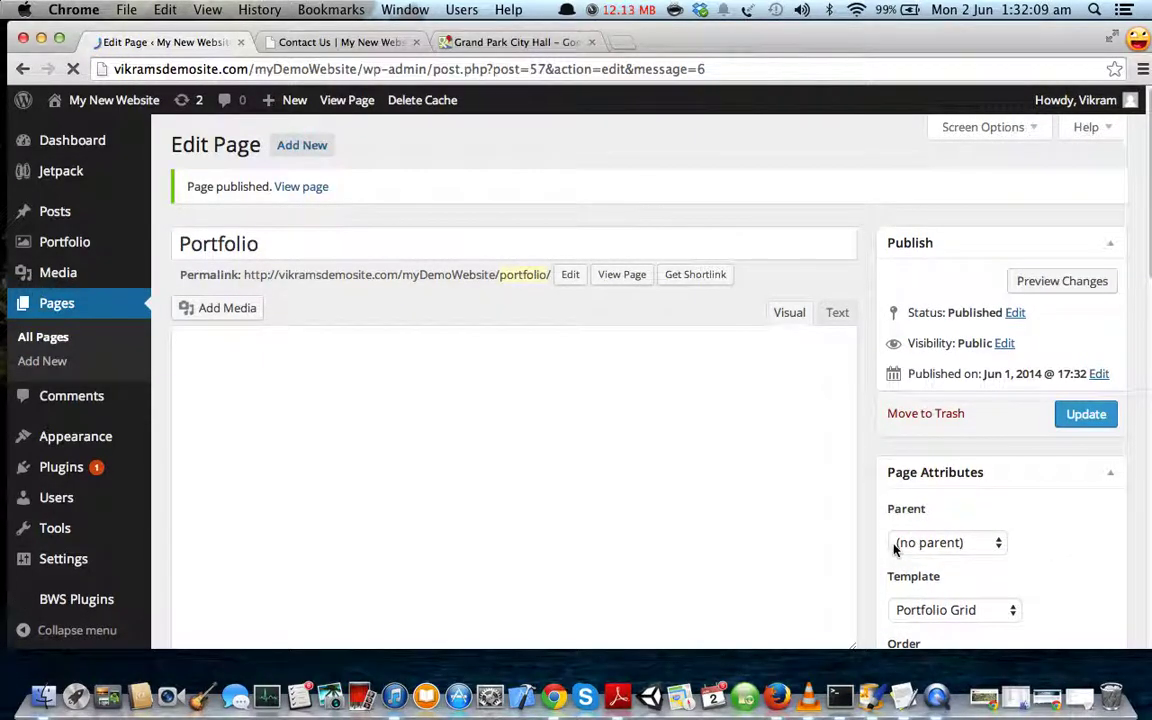
- View the published Portfolio page's four-image grid, then return to its editor
left_click(283, 190)
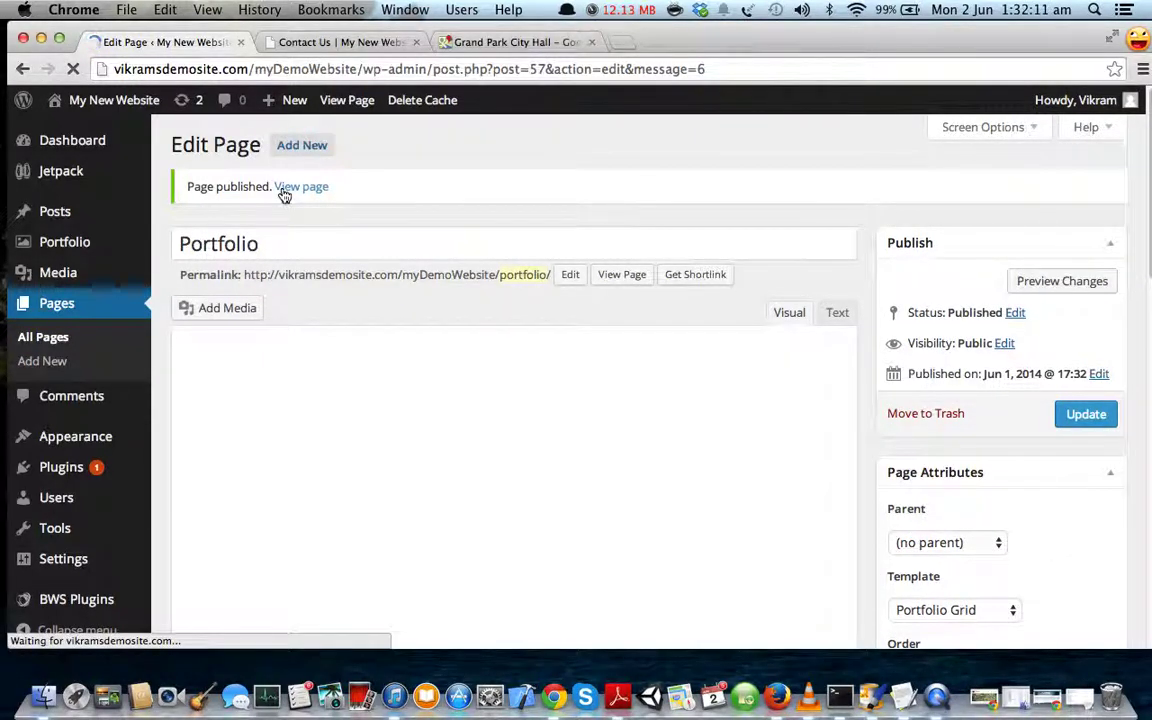
left_click(298, 42)
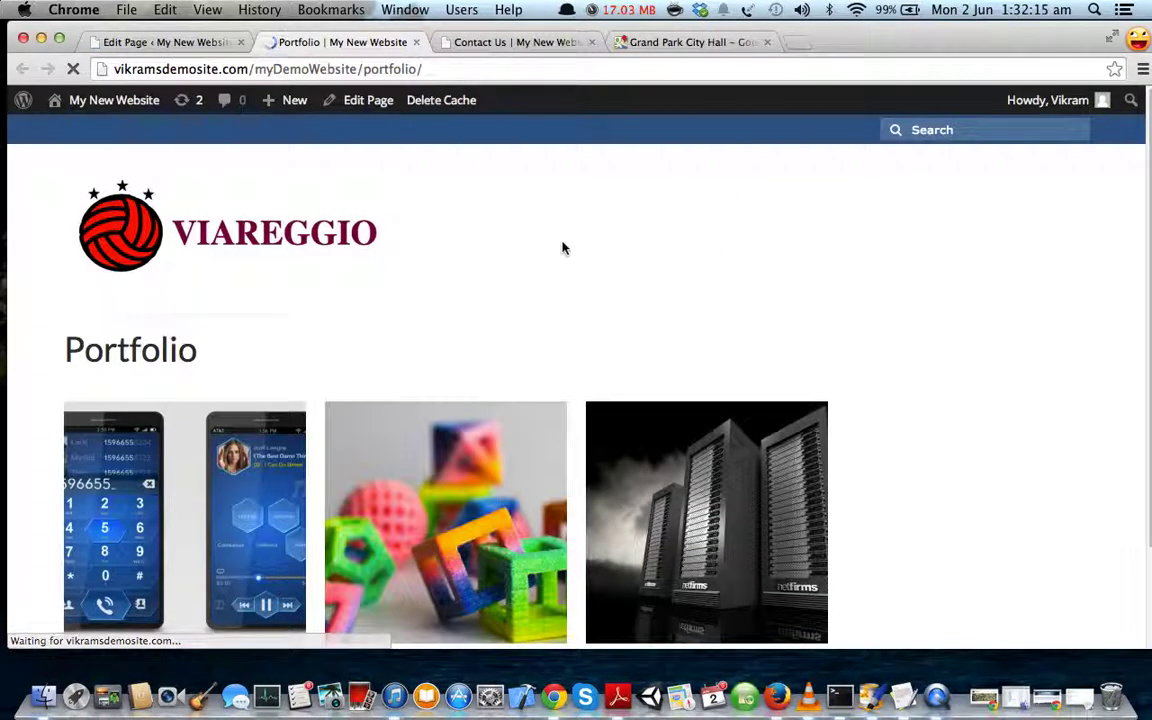
scroll(670, 275, "down", 3)
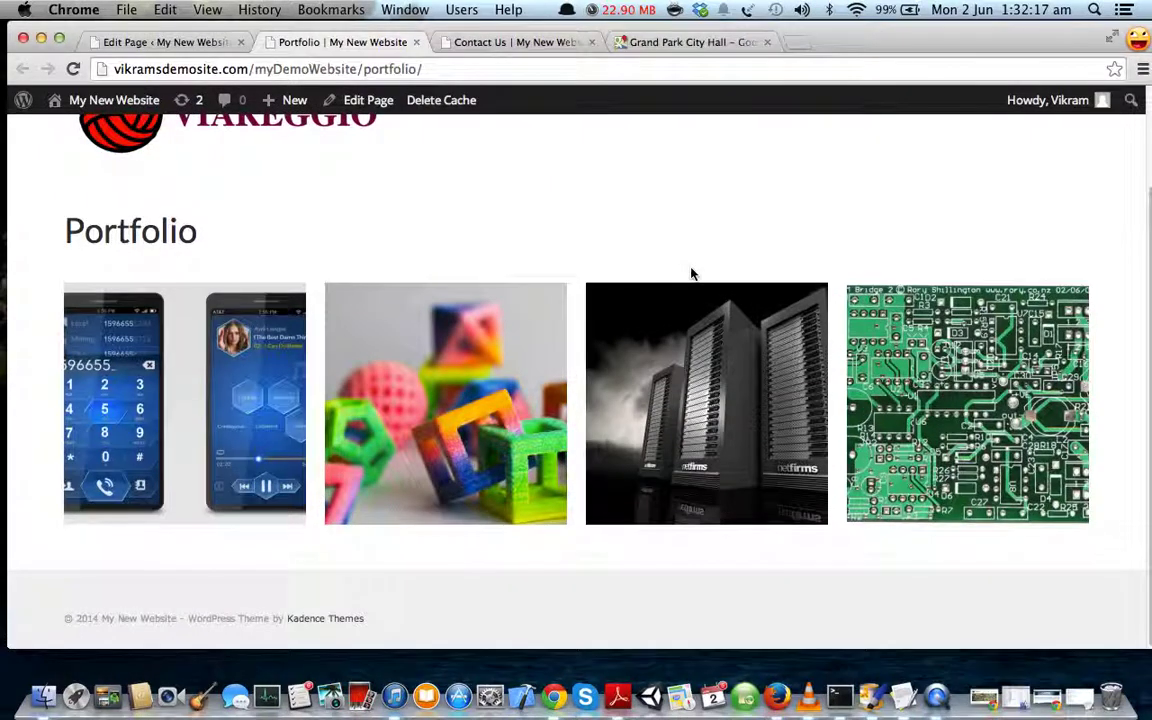
scroll(460, 405, "up", 3)
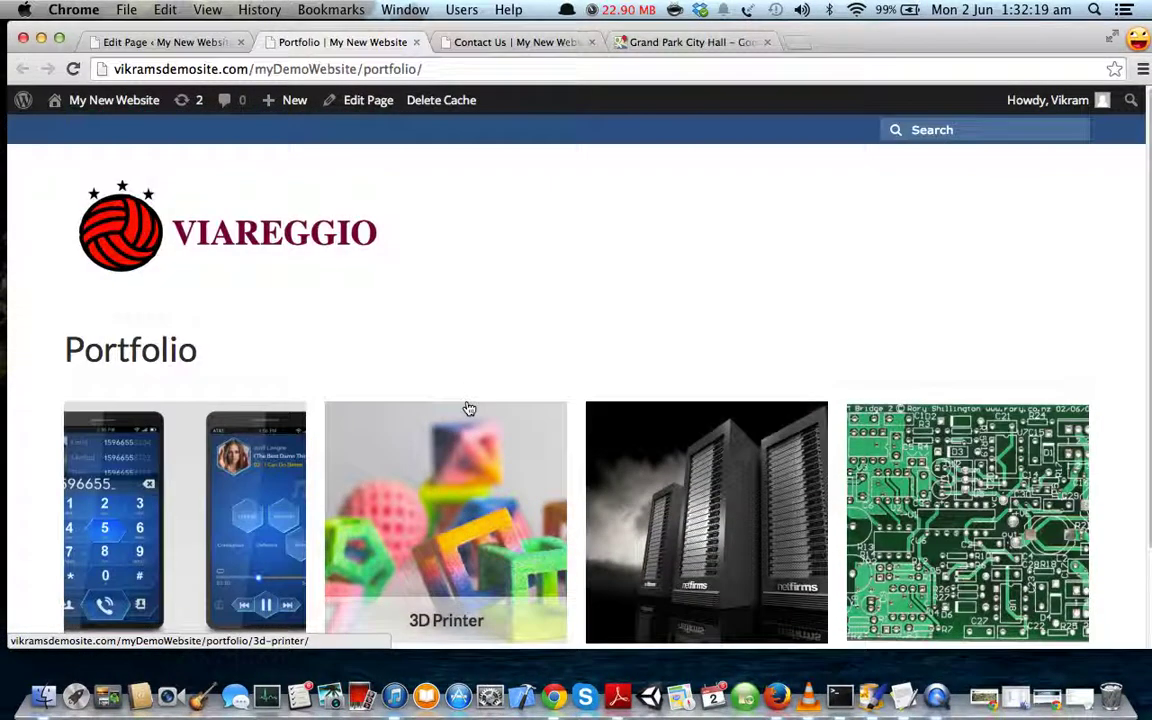
left_click(162, 42)
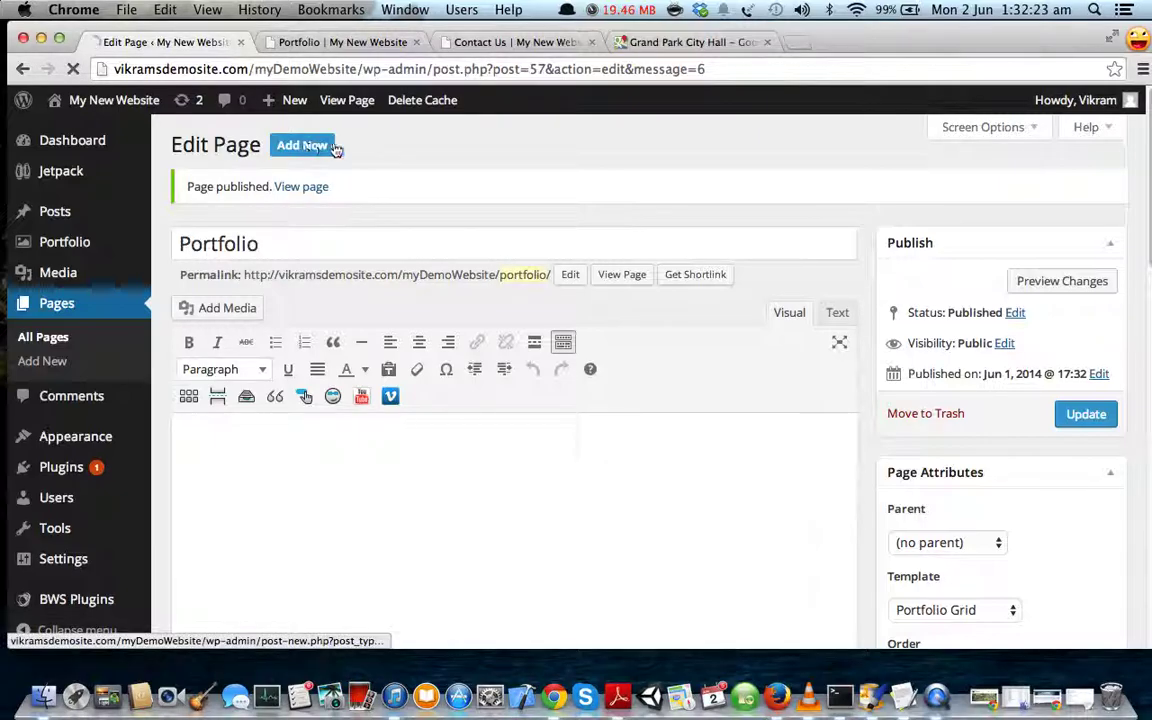
- Publish a new page titled Blog using the Blog template
left_click(301, 145)
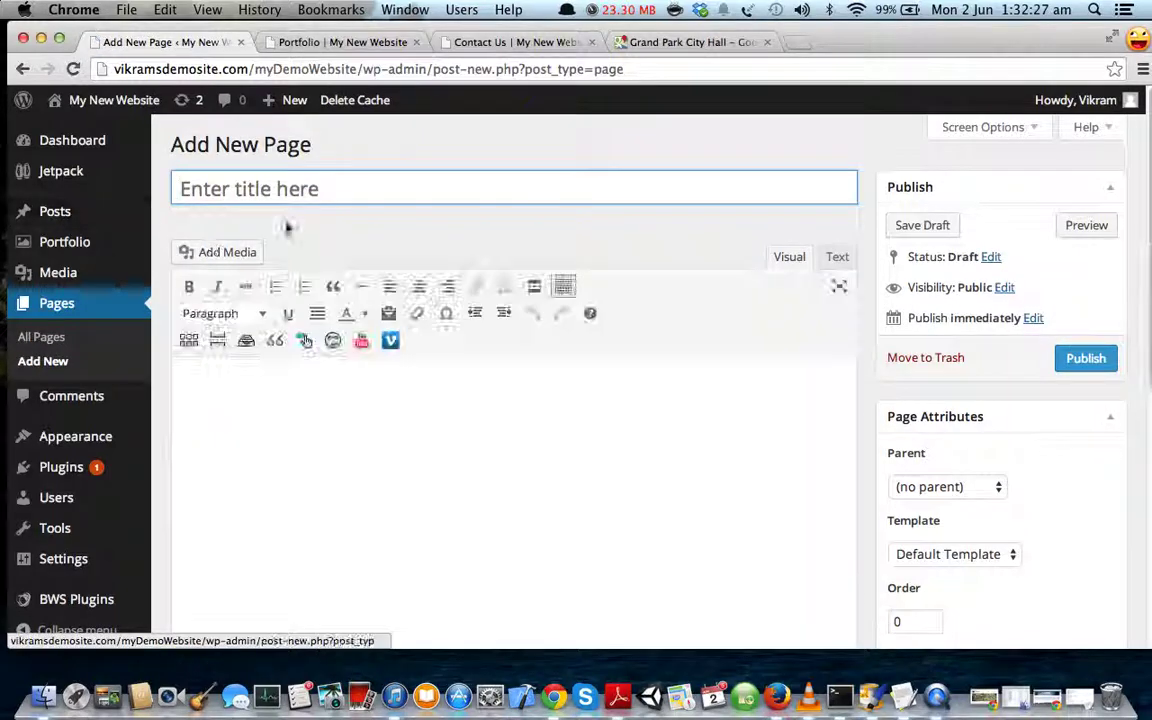
type("Blog")
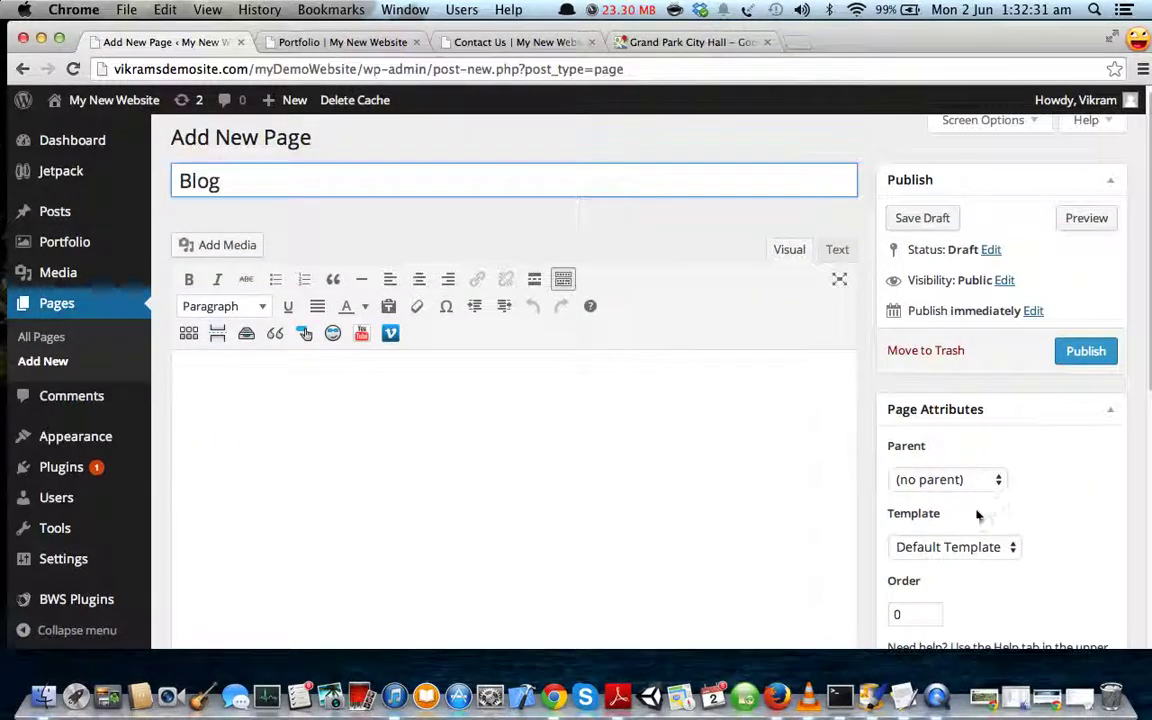
left_click_drag(977, 514, 885, 513)
left_click(980, 547)
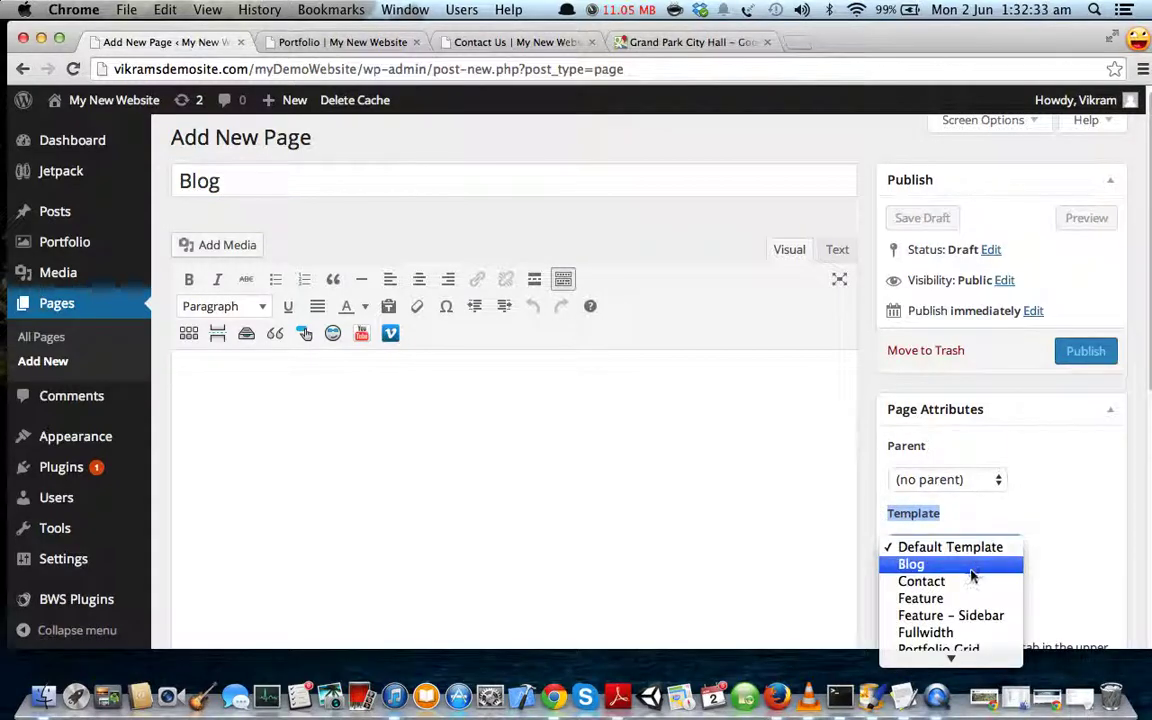
left_click(949, 566)
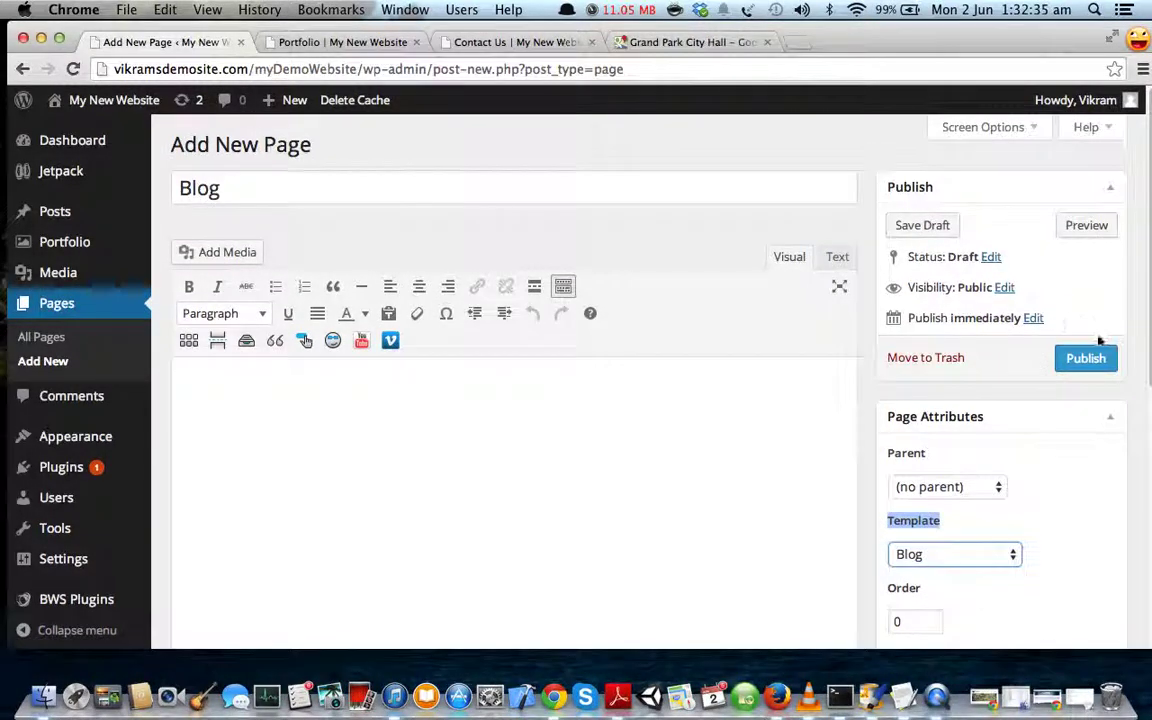
left_click(1083, 360)
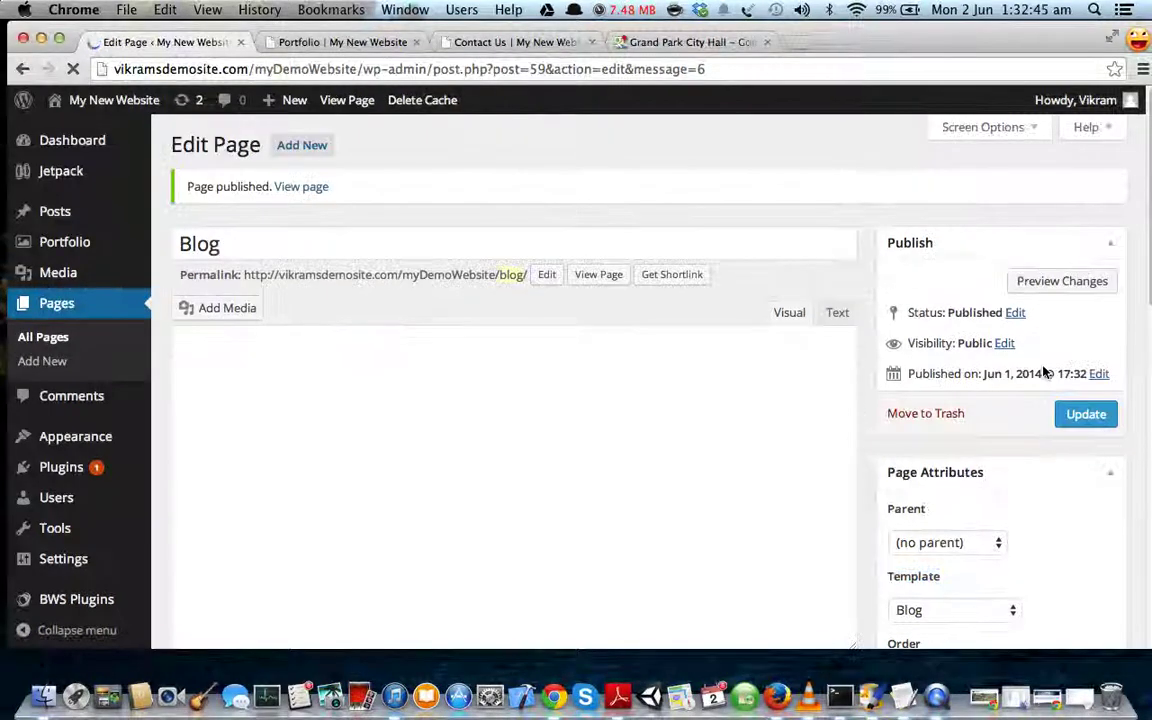
- Open the live Blog page, close the Portfolio tab, and scroll through the blog
left_click(300, 187, "super")
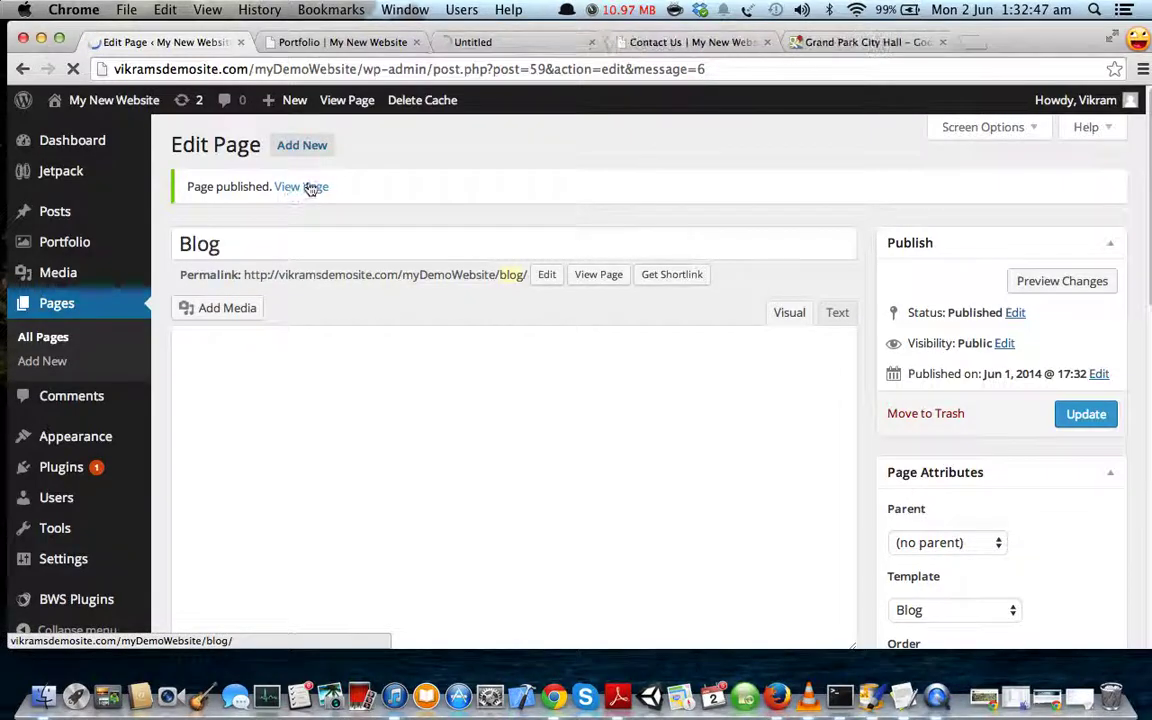
left_click(418, 42)
left_click(350, 42)
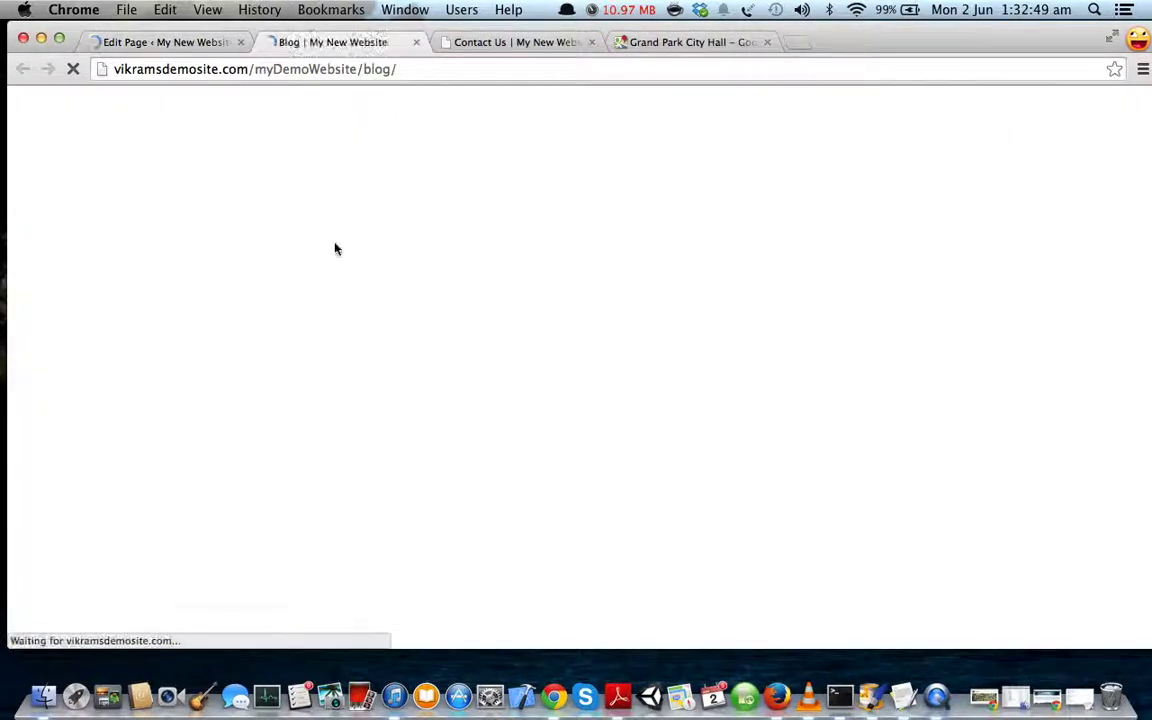
scroll(429, 381, "down", 5)
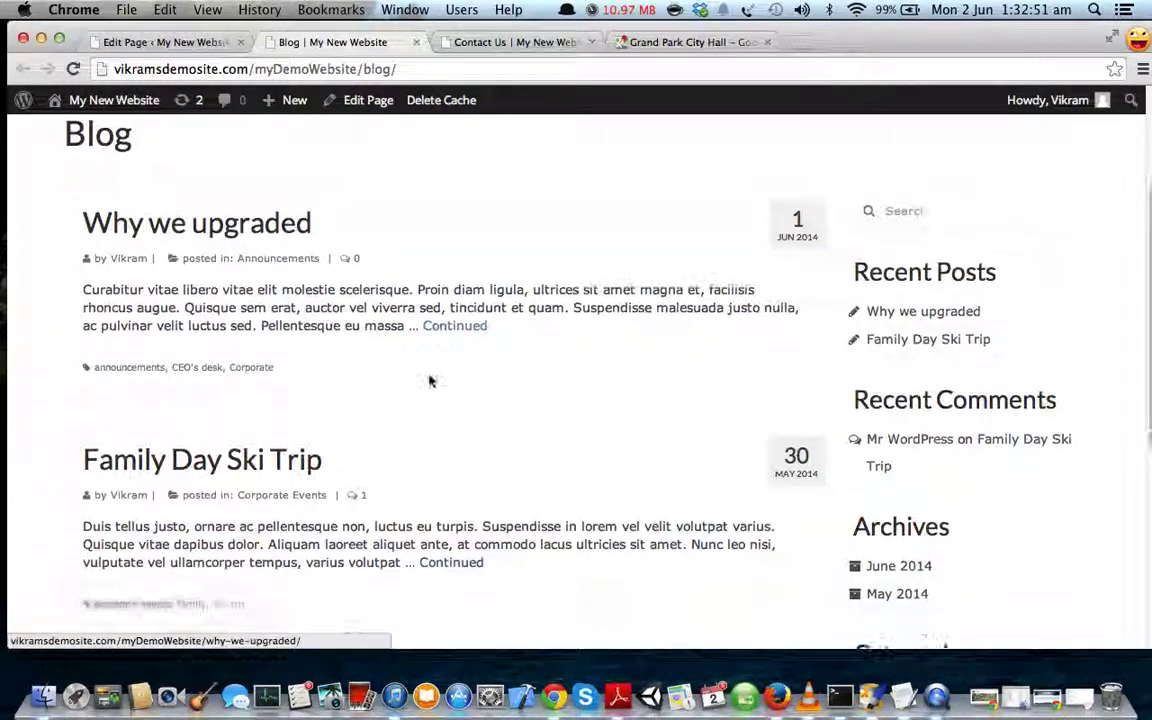
scroll(422, 303, "down", 1)
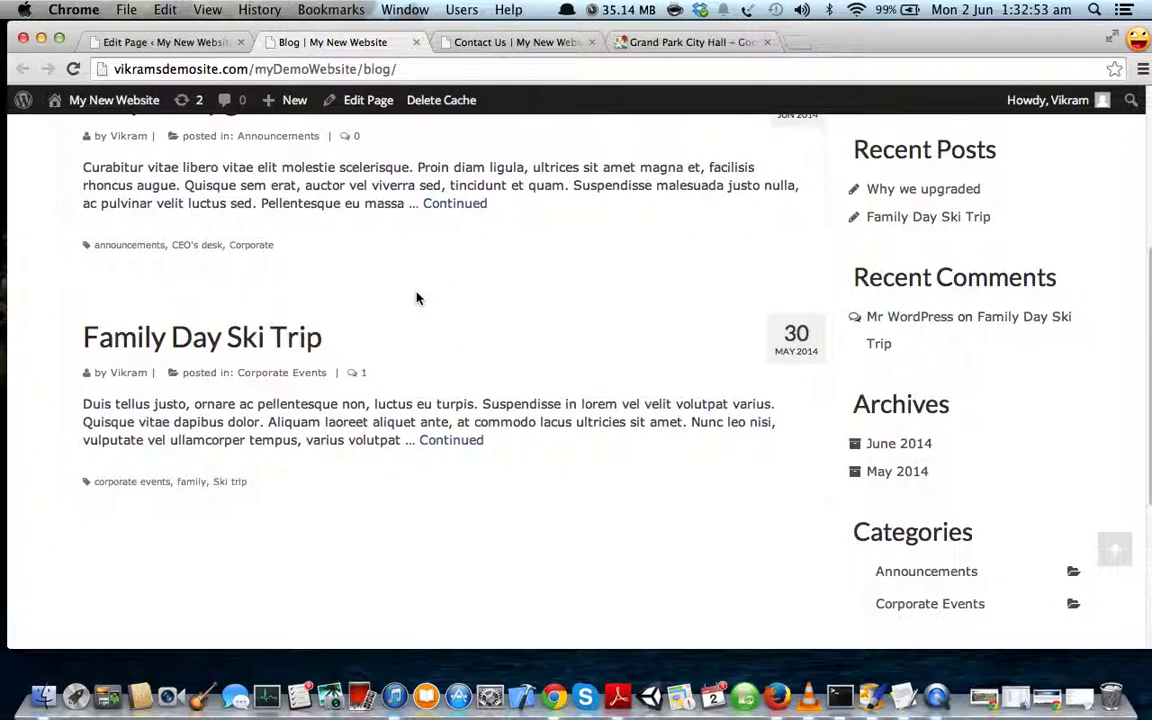
scroll(417, 298, "up", 6)
scroll(392, 348, "down", 8)
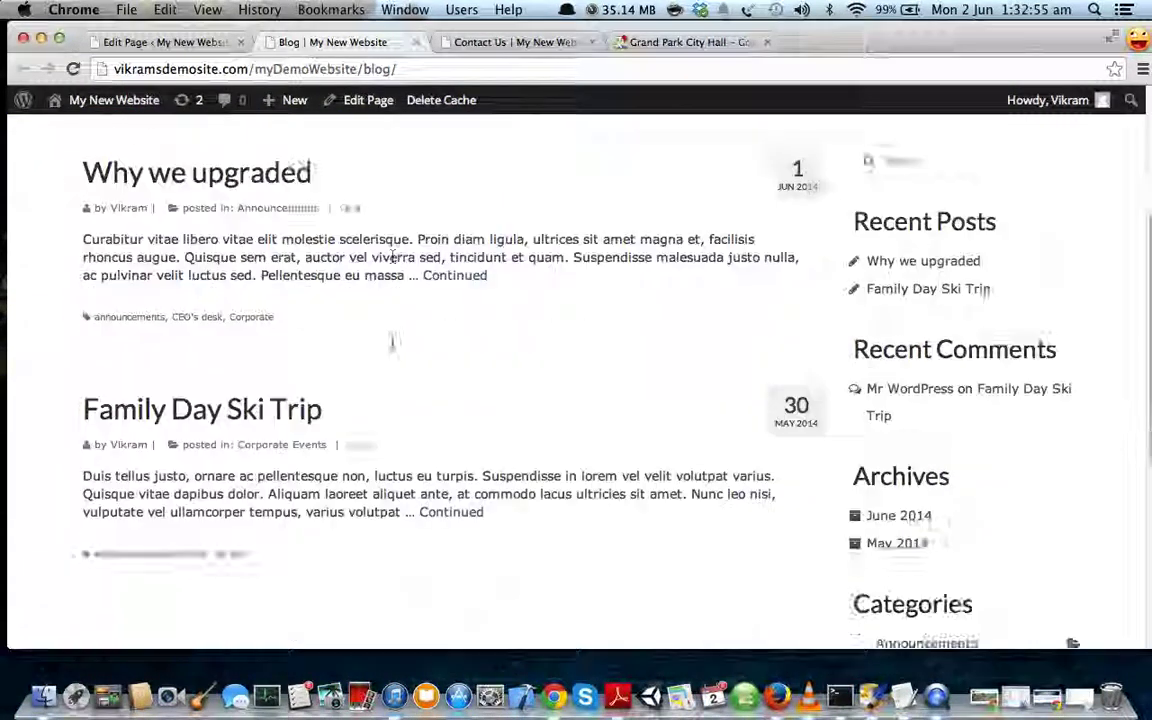
scroll(392, 348, "up", 8)
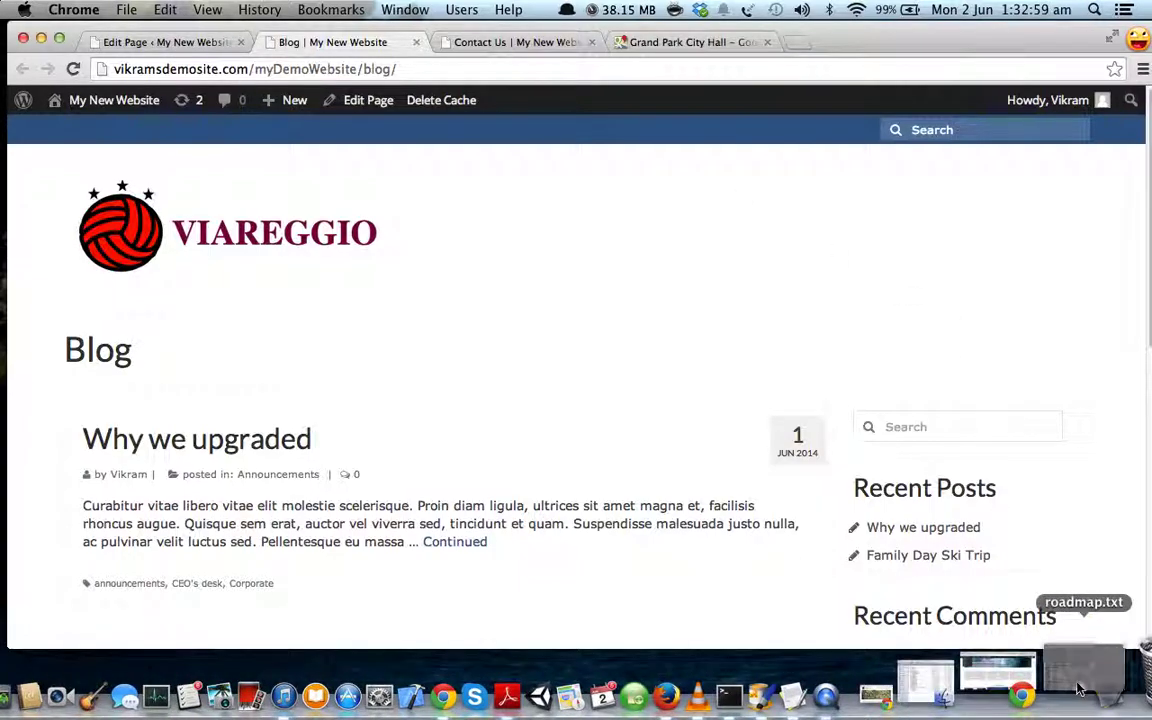
- Reopen roadmap.txt, highlight its Sidebar line, and minimize it again
left_click(1079, 697)
left_click(163, 422)
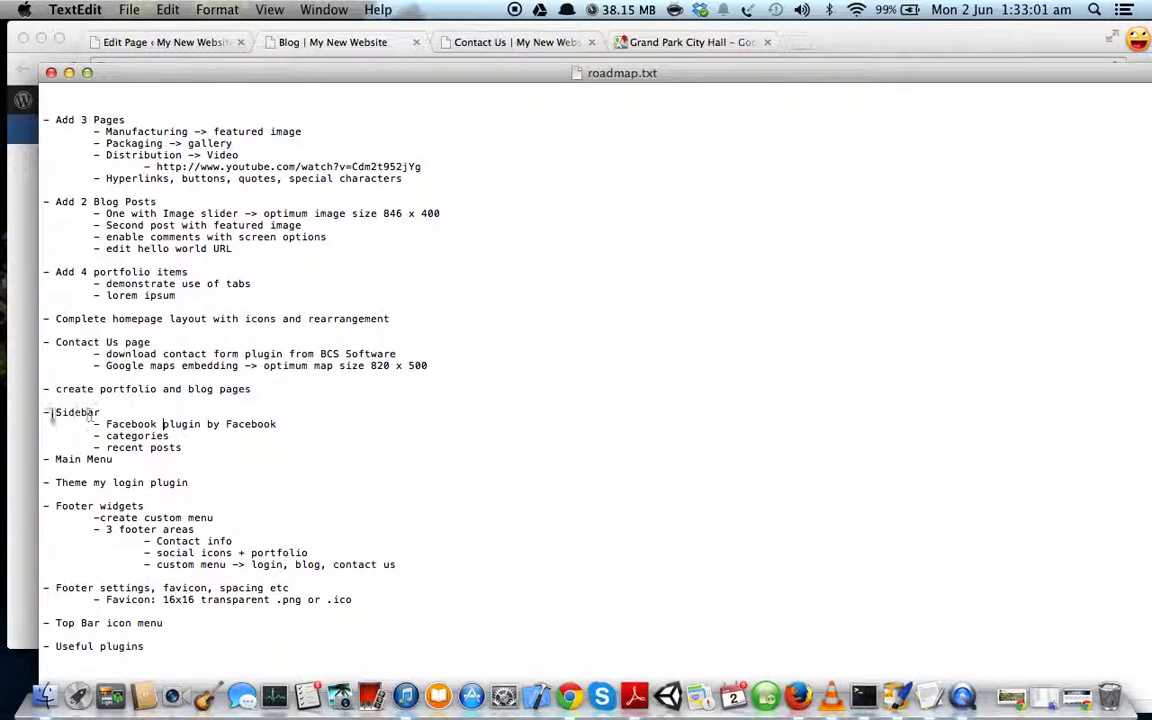
triple_click(40, 414)
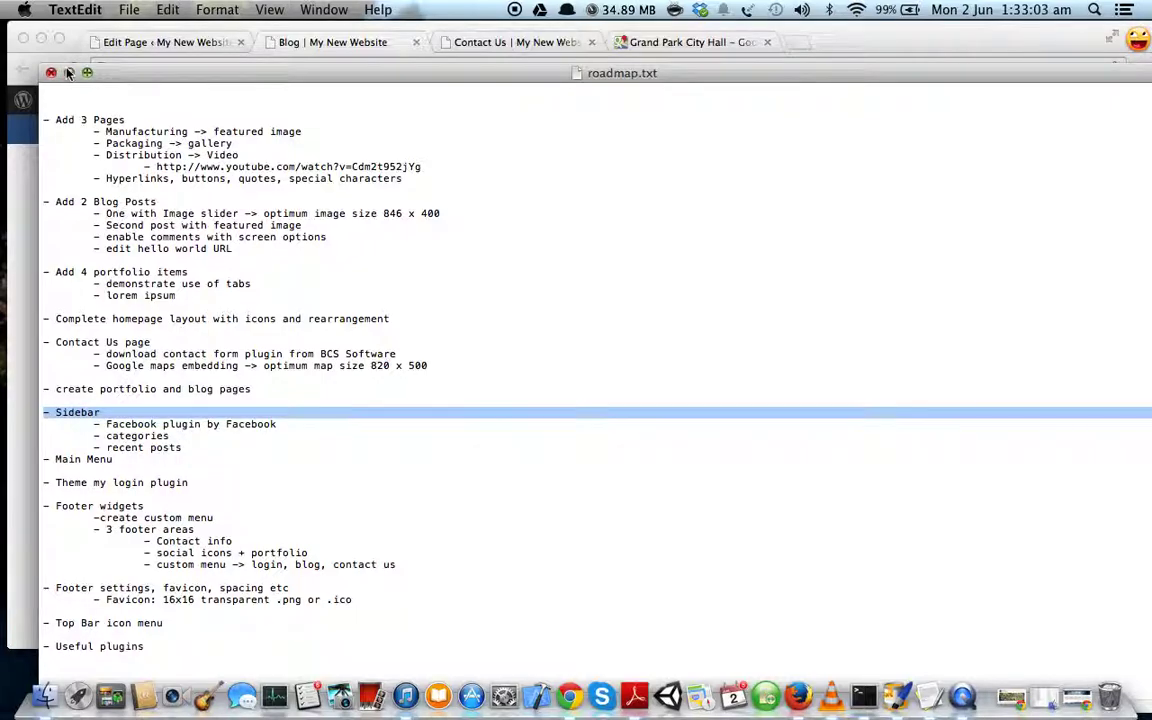
left_click(68, 73)
- Inspect the Blog page's current sidebar, including its search field
scroll(671, 347, "down", 3)
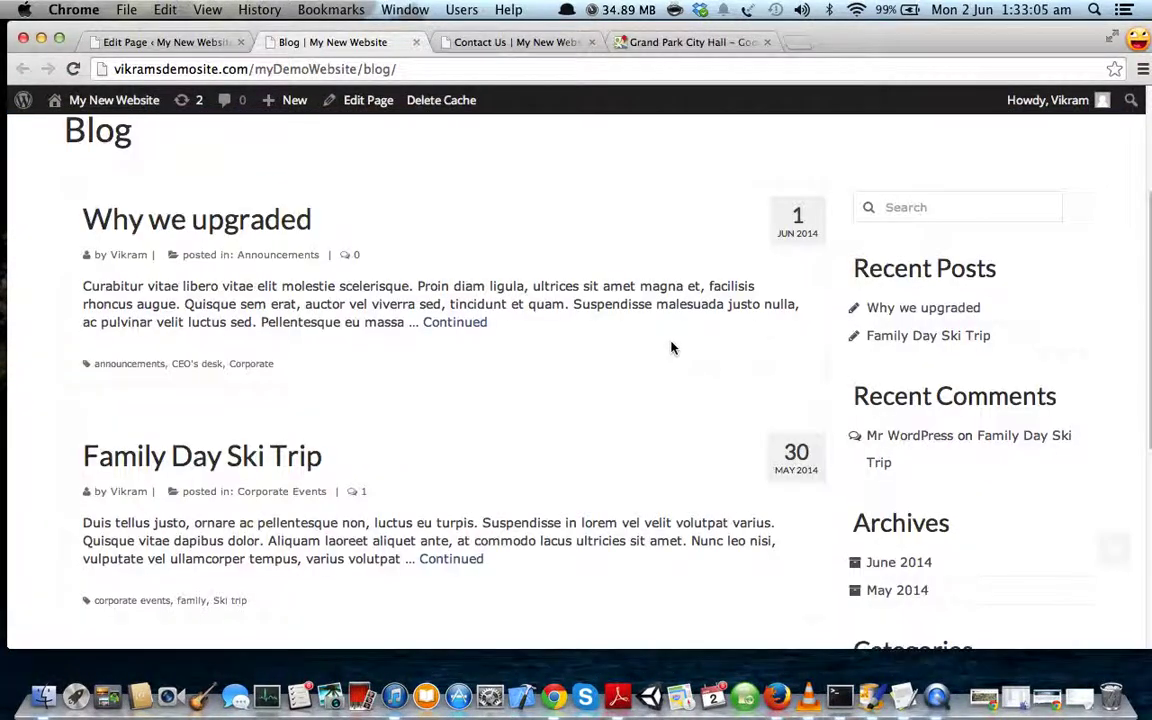
scroll(671, 347, "down", 1)
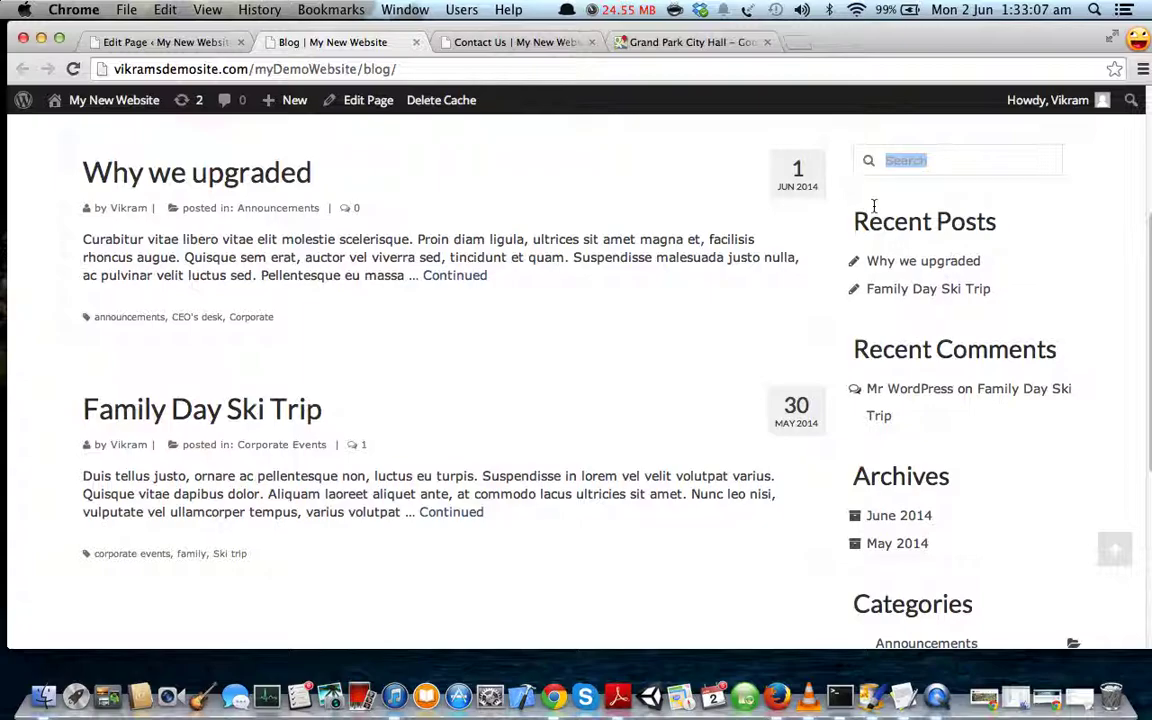
left_click(897, 160)
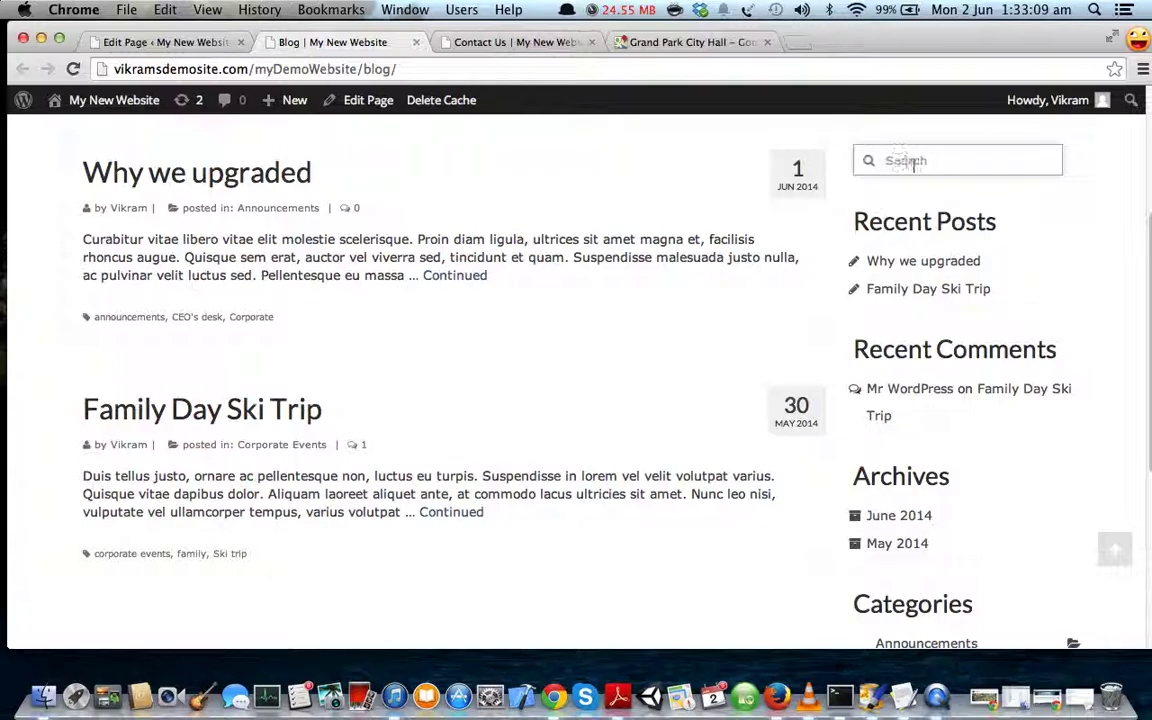
scroll(843, 195, "down", 1)
scroll(1023, 211, "down", 2)
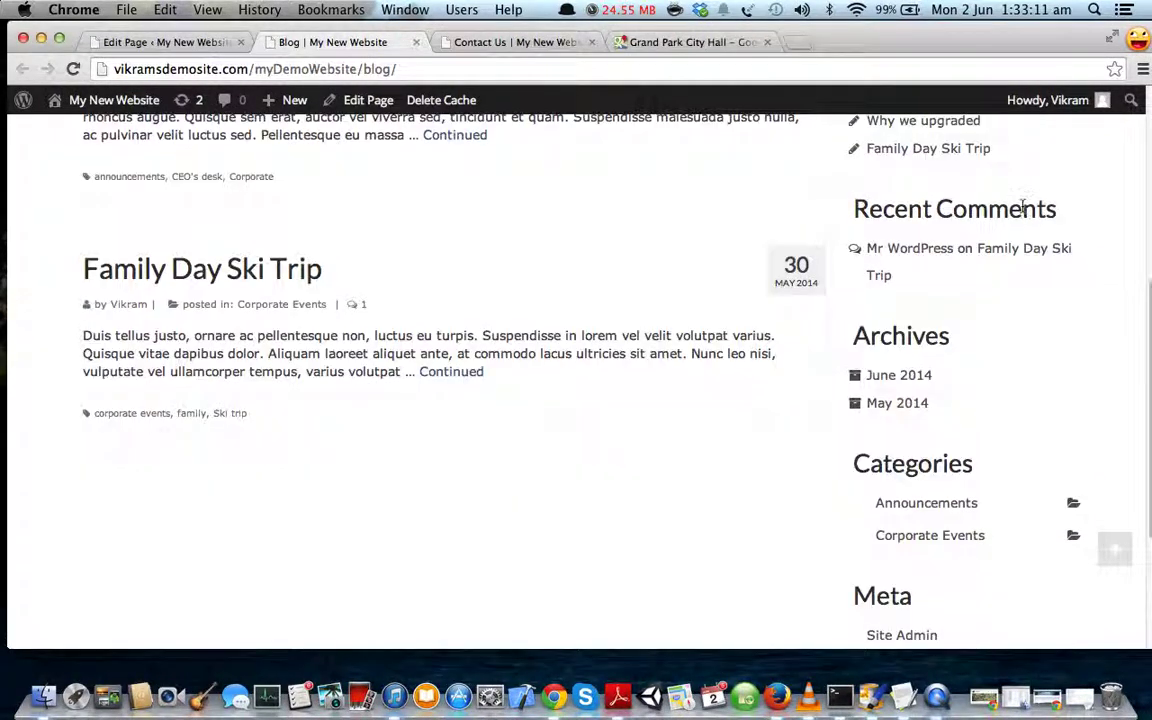
scroll(975, 330, "down", 1)
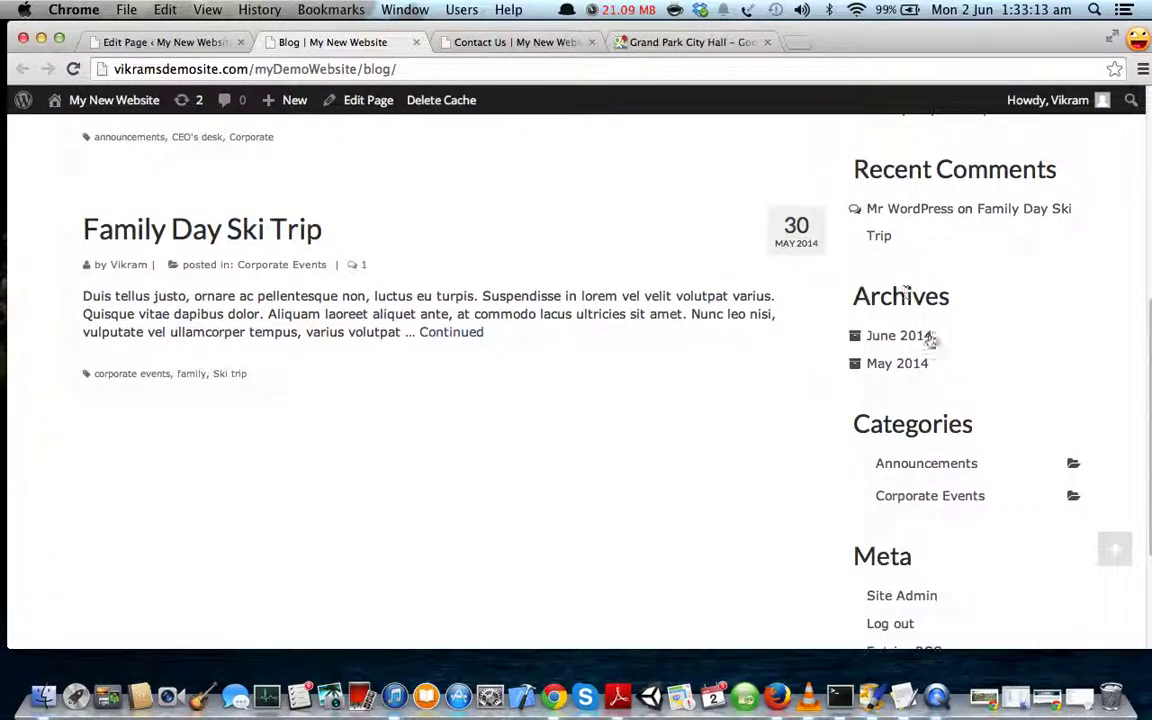
scroll(900, 334, "down", 2)
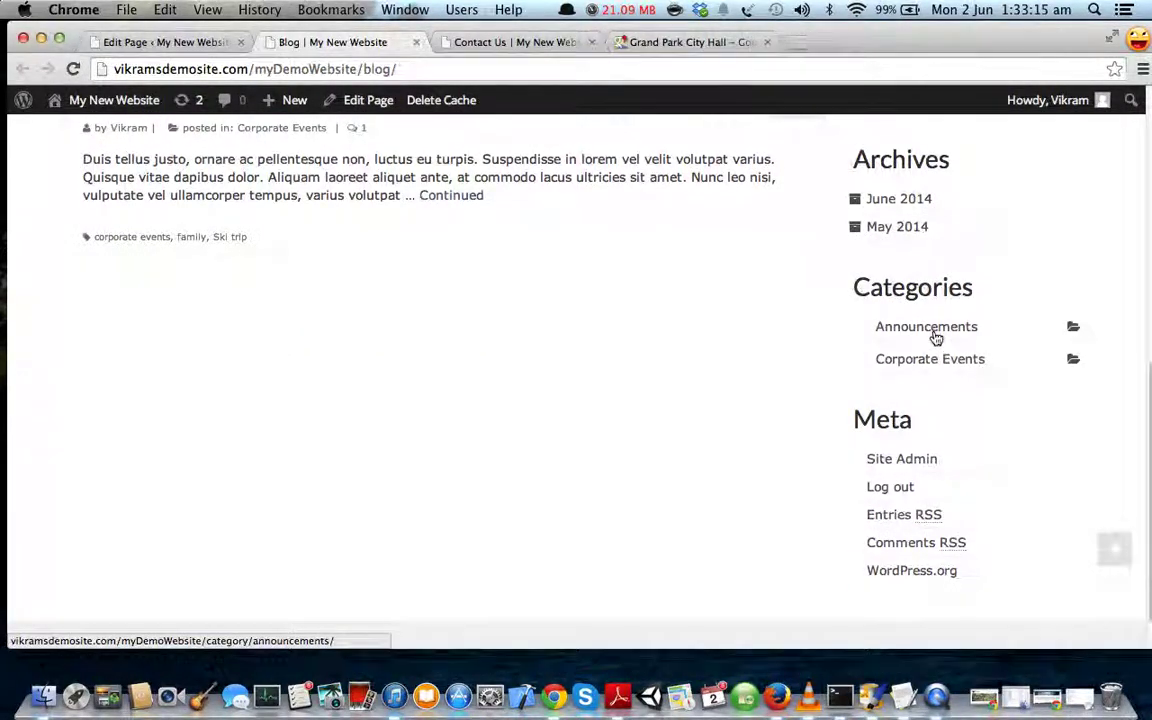
scroll(864, 334, "up", 8)
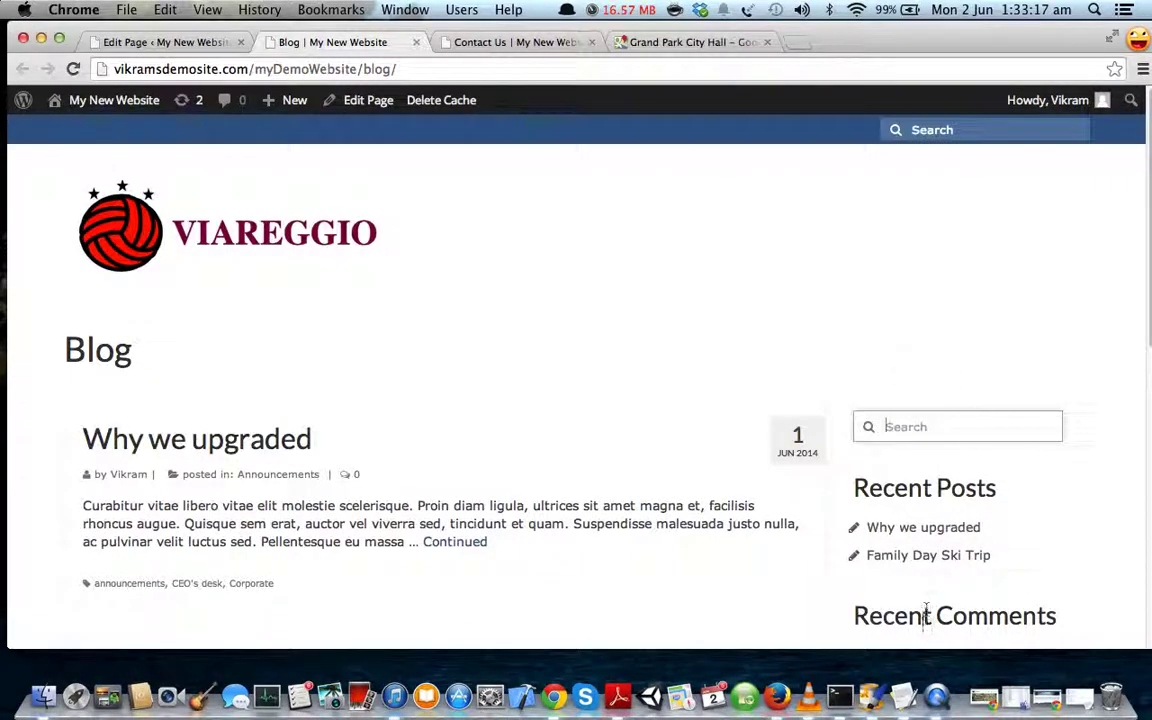
scroll(927, 540, "down", 4)
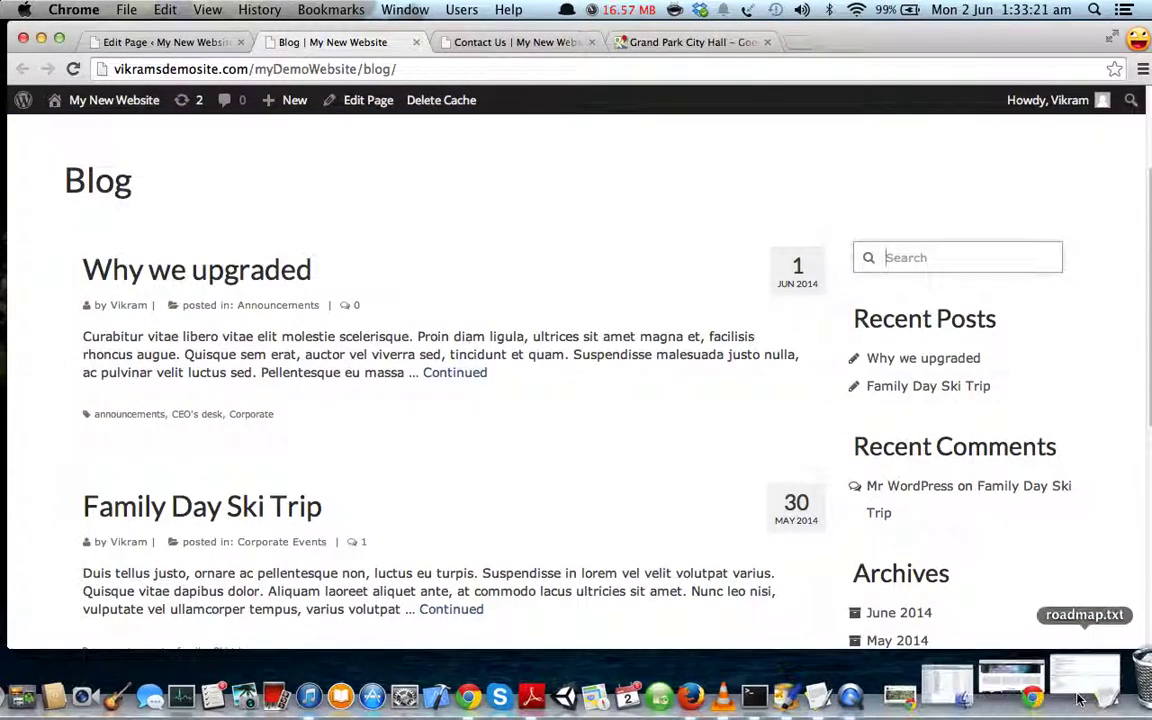
- Highlight the Facebook, Categories and Recent Posts items in roadmap.txt, then minimize it
left_click(1015, 697)
left_click(261, 425)
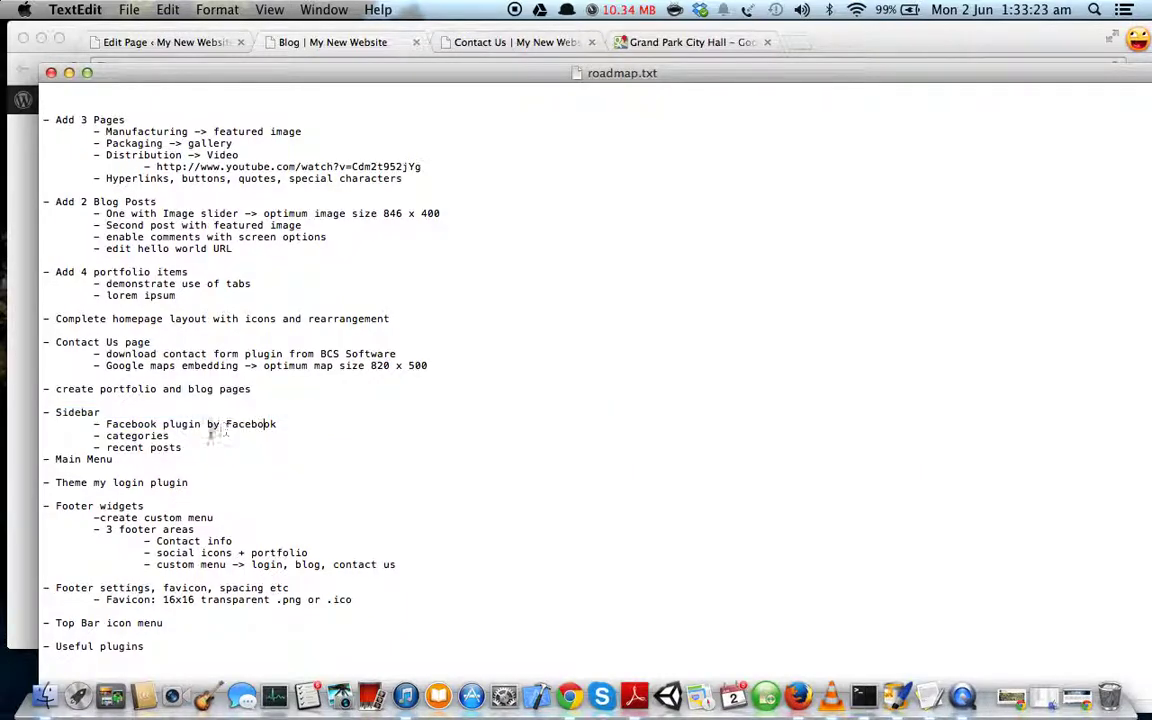
left_click_drag(168, 436, 100, 436)
left_click_drag(195, 453, 116, 452)
left_click(69, 73)
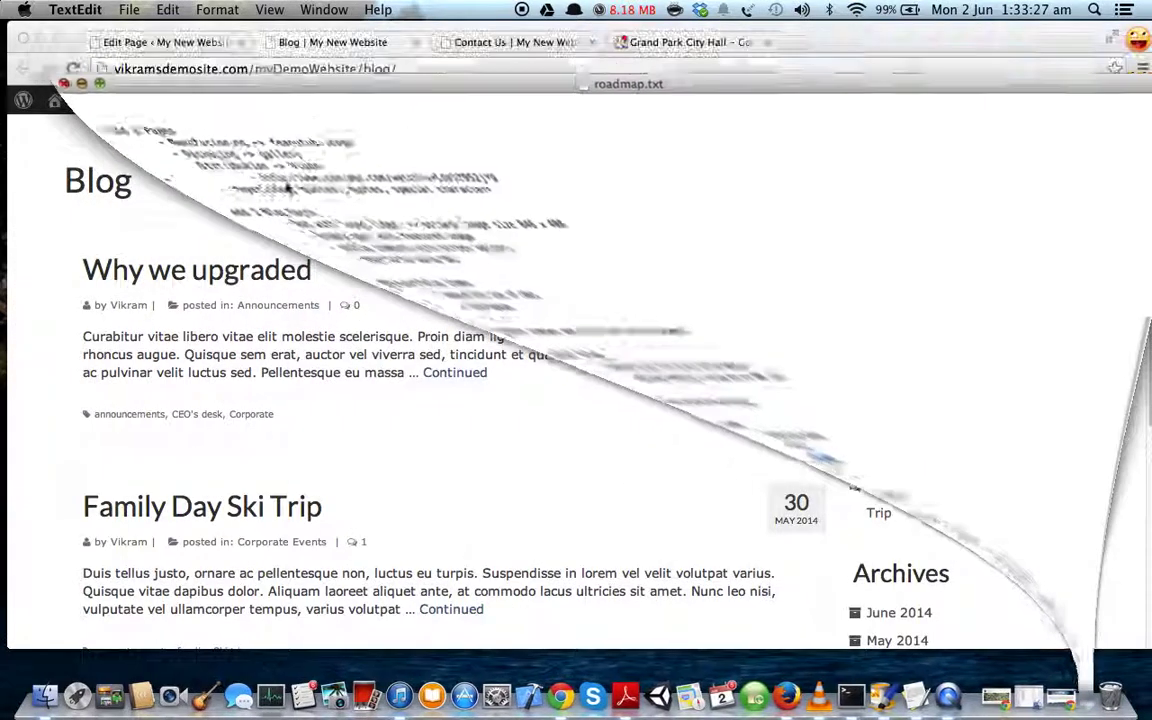
scroll(835, 407, "up", 3)
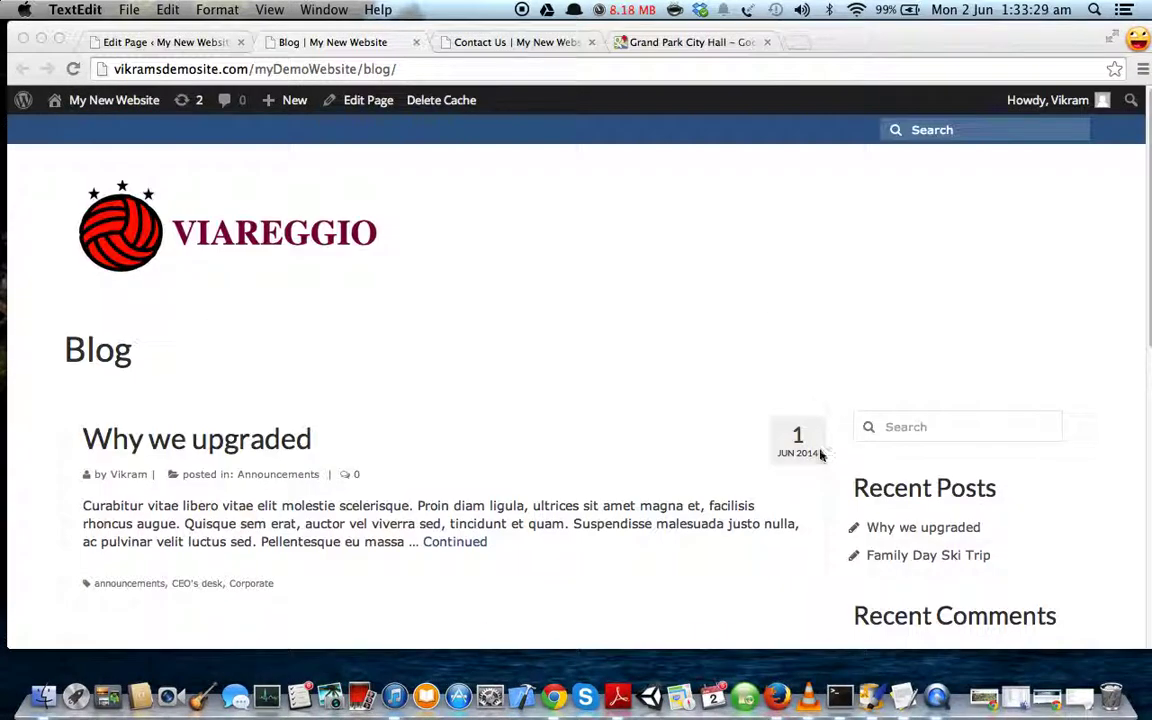
scroll(825, 450, "down", 6)
scroll(866, 188, "up", 1)
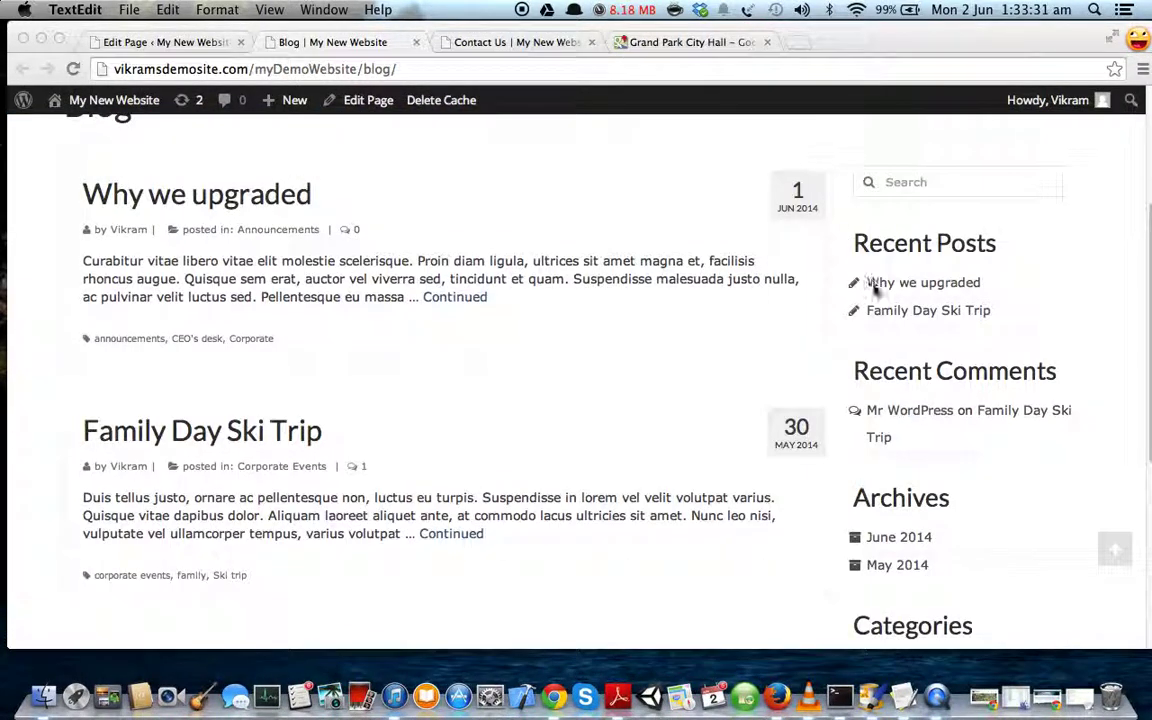
scroll(700, 240, "up", 1)
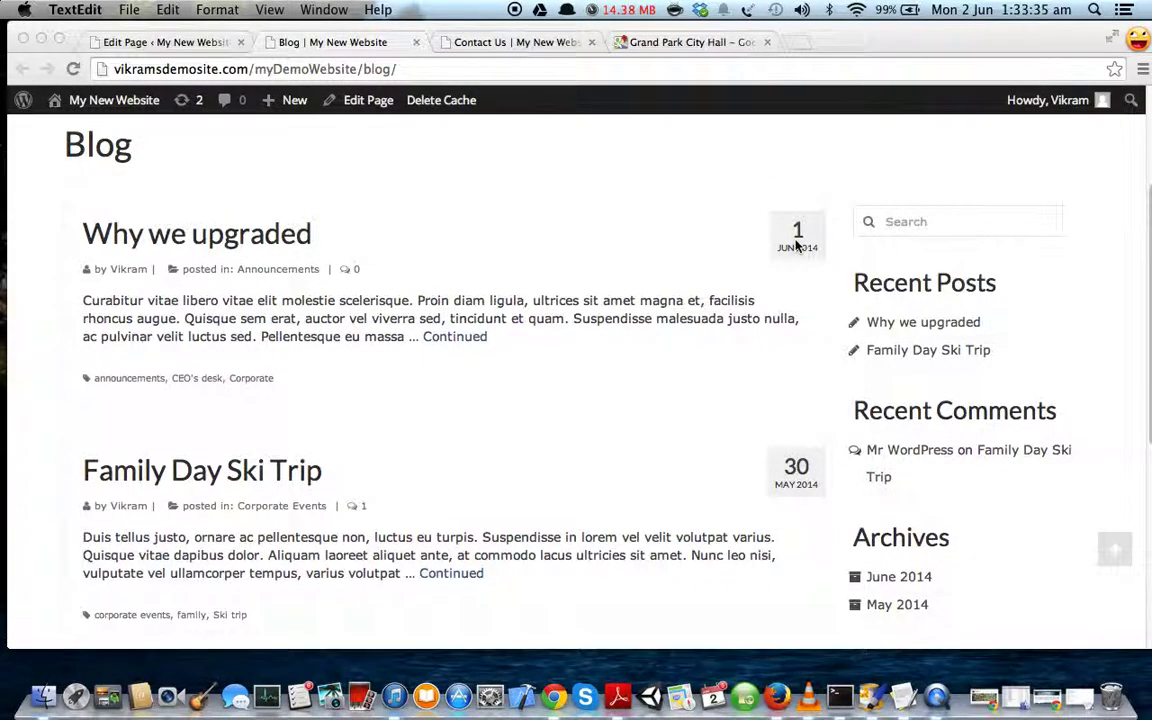
- Close the Contact Us and Grand Park City Hall tabs
left_click(199, 44)
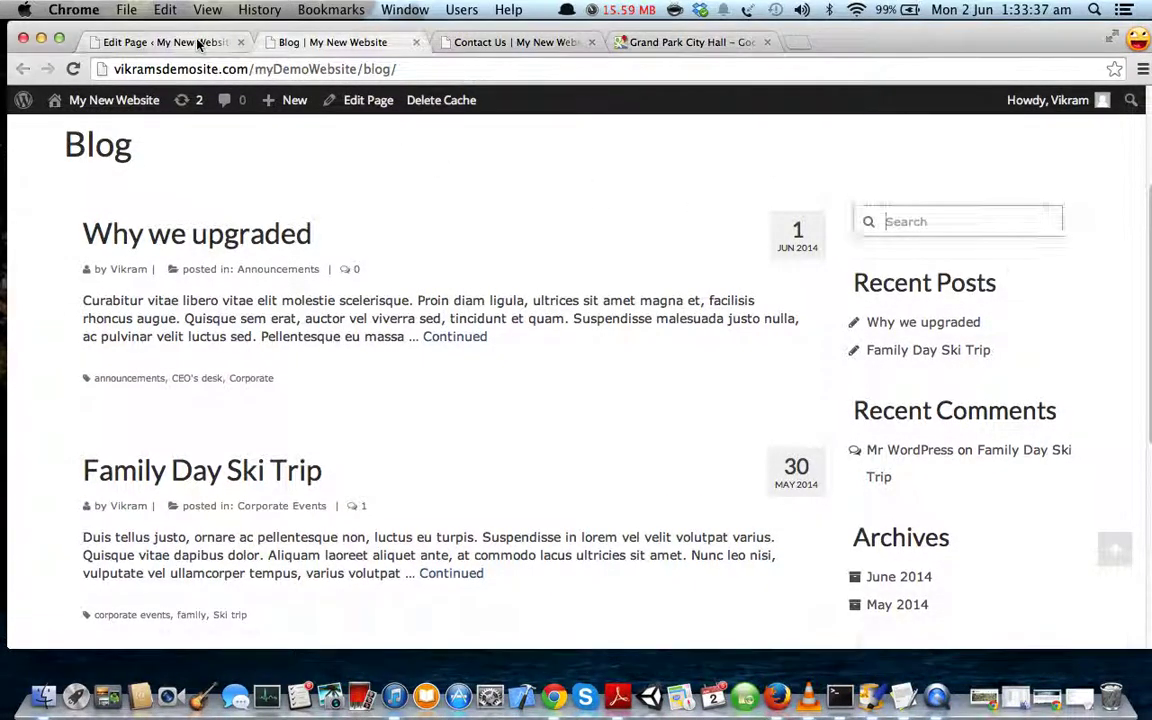
left_click(591, 42)
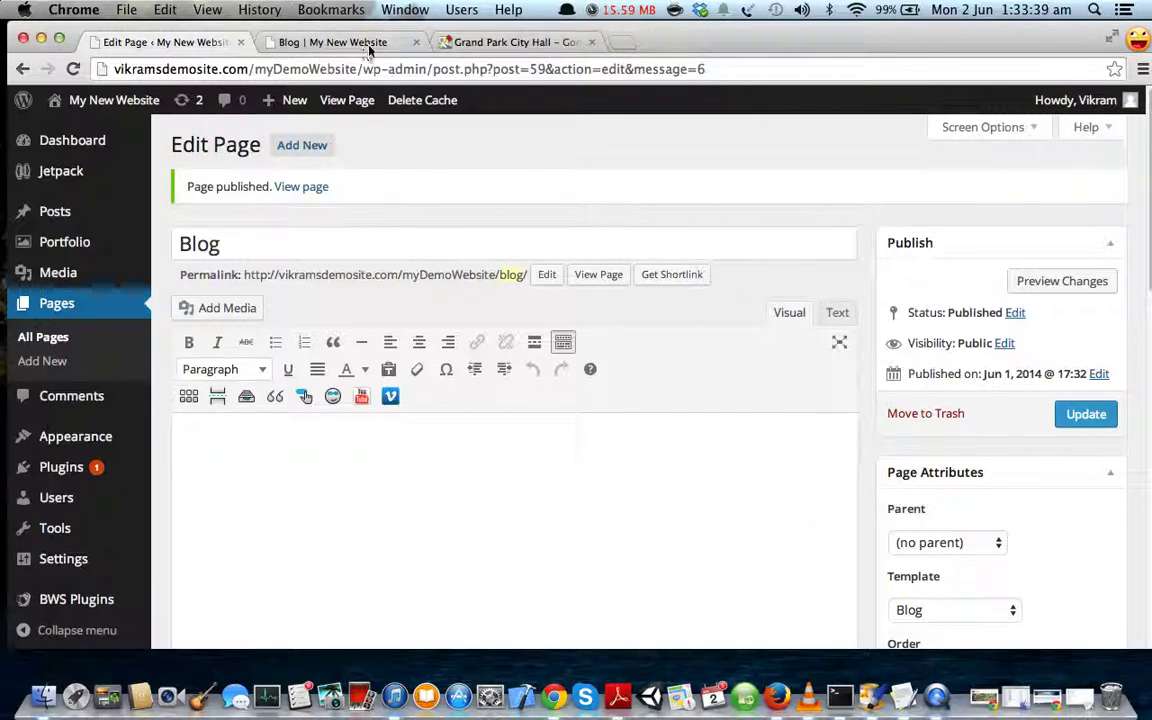
left_click(592, 43)
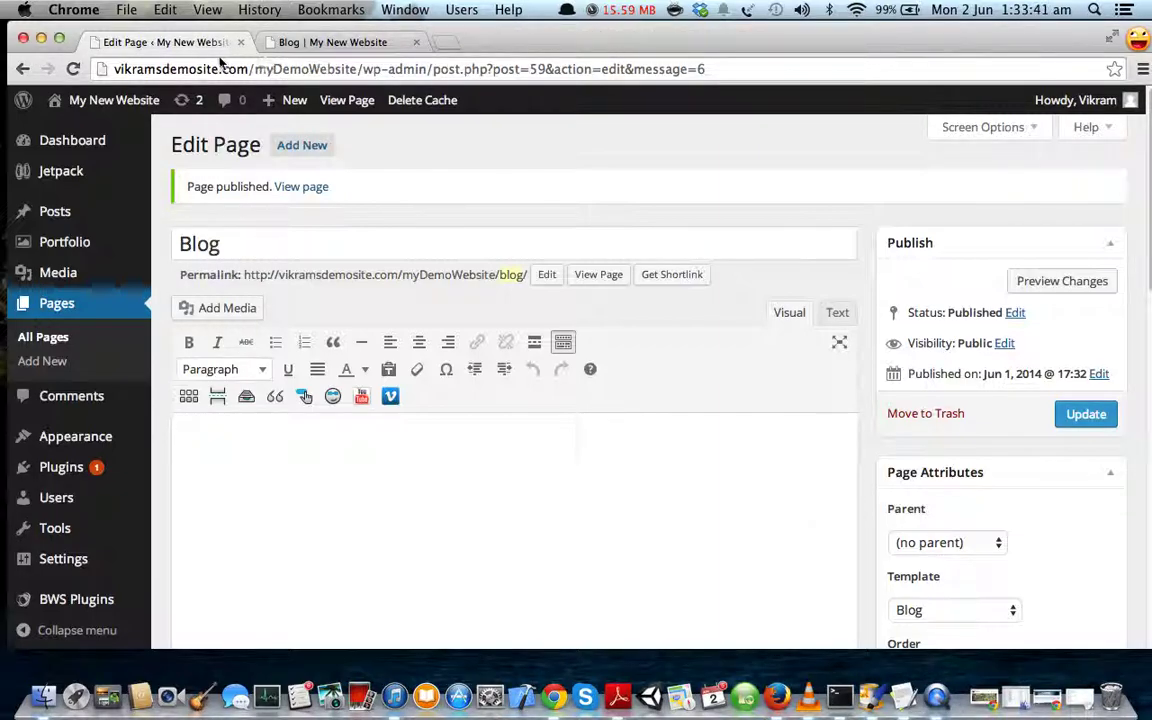
- Search the plugin directory for Facebook from Plugins > Add New
left_click(80, 474)
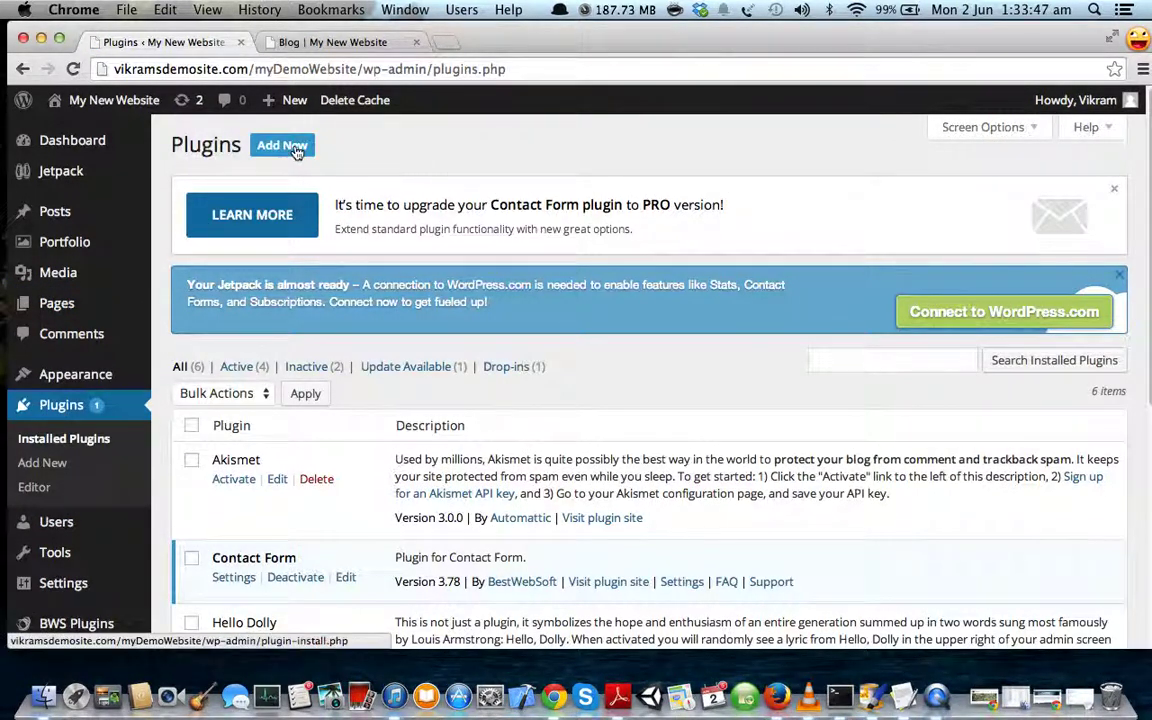
left_click(284, 147)
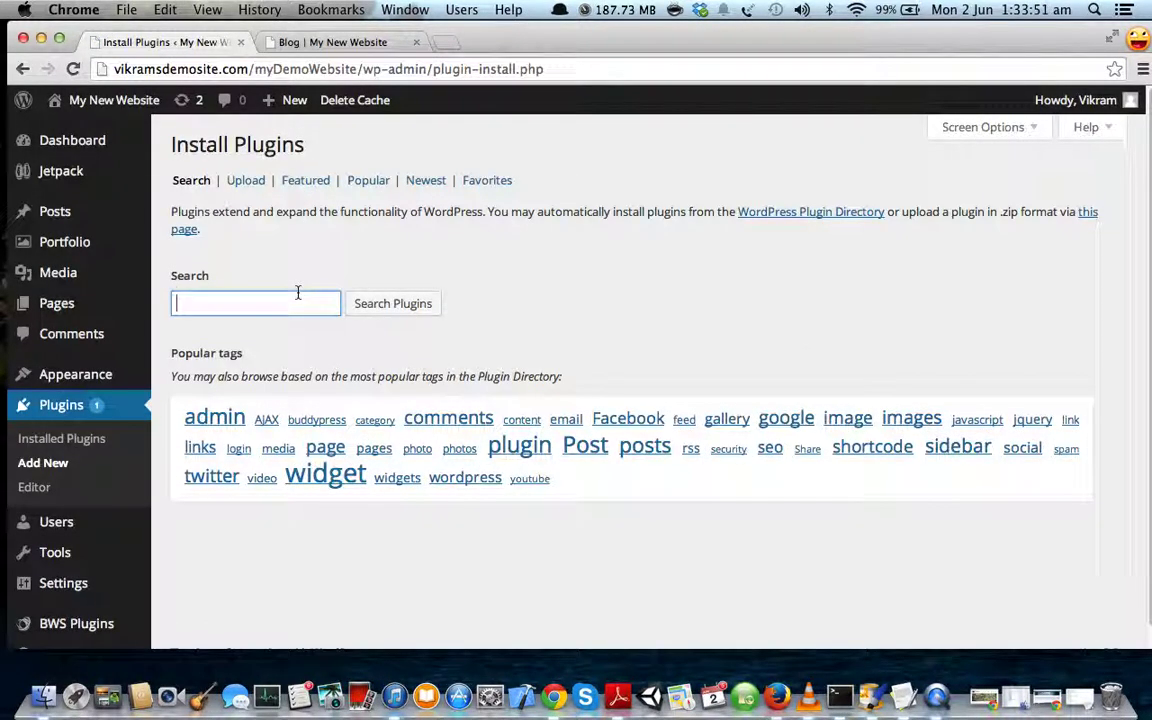
type("Fil")
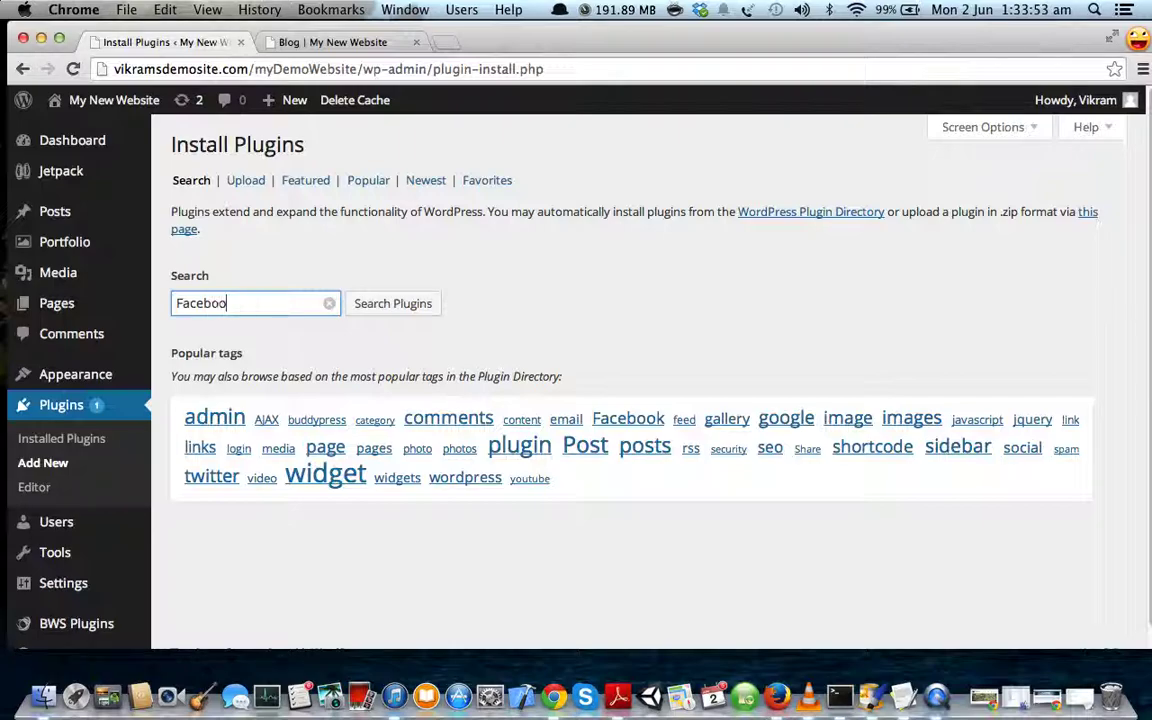
left_click(406, 306)
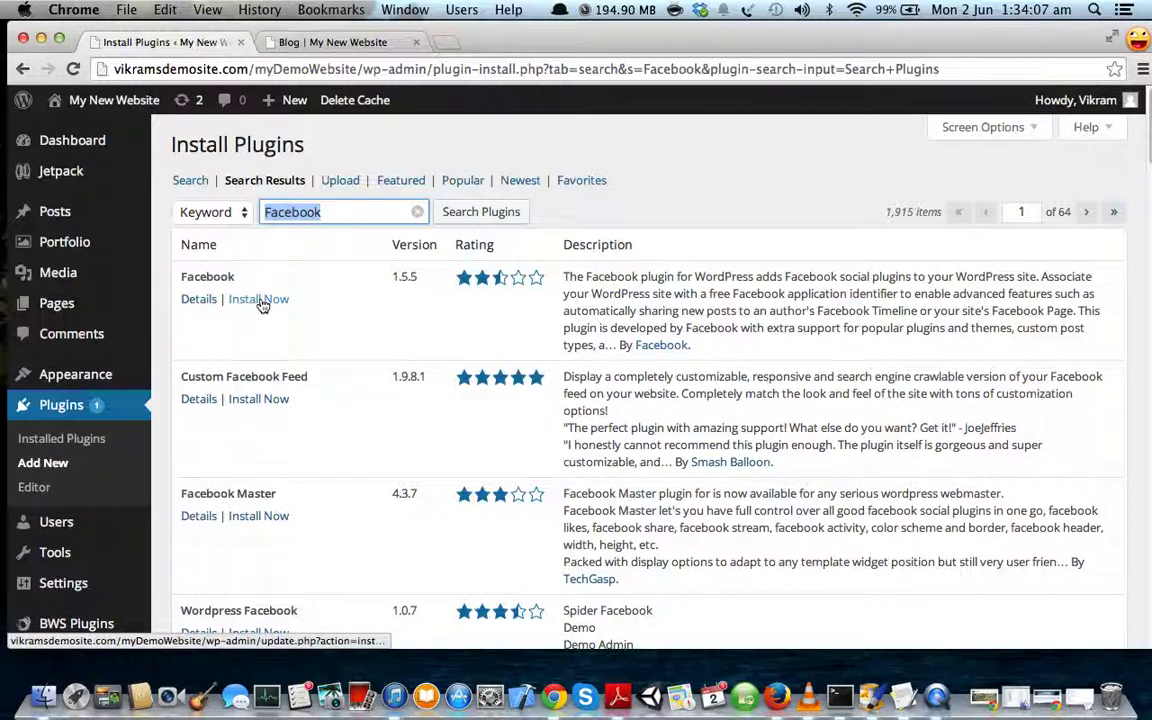
- Review the Facebook 1.5.5 plugin's details and screenshots, then install it
left_click(206, 300)
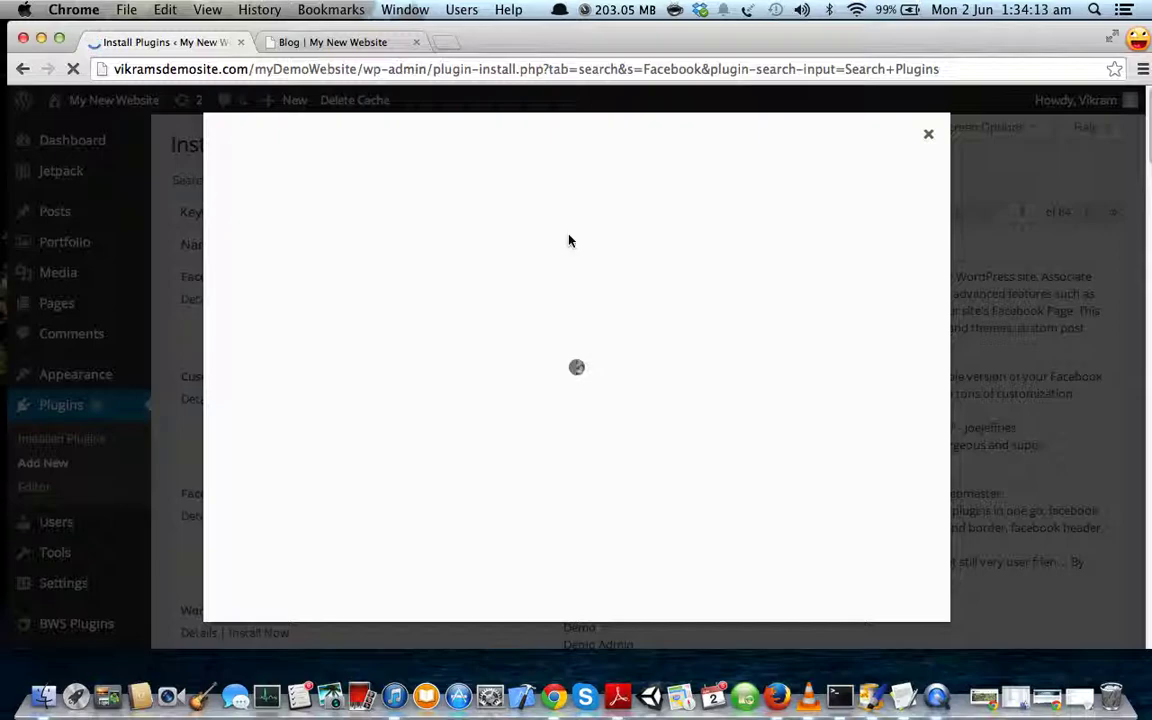
scroll(570, 248, "down", 6)
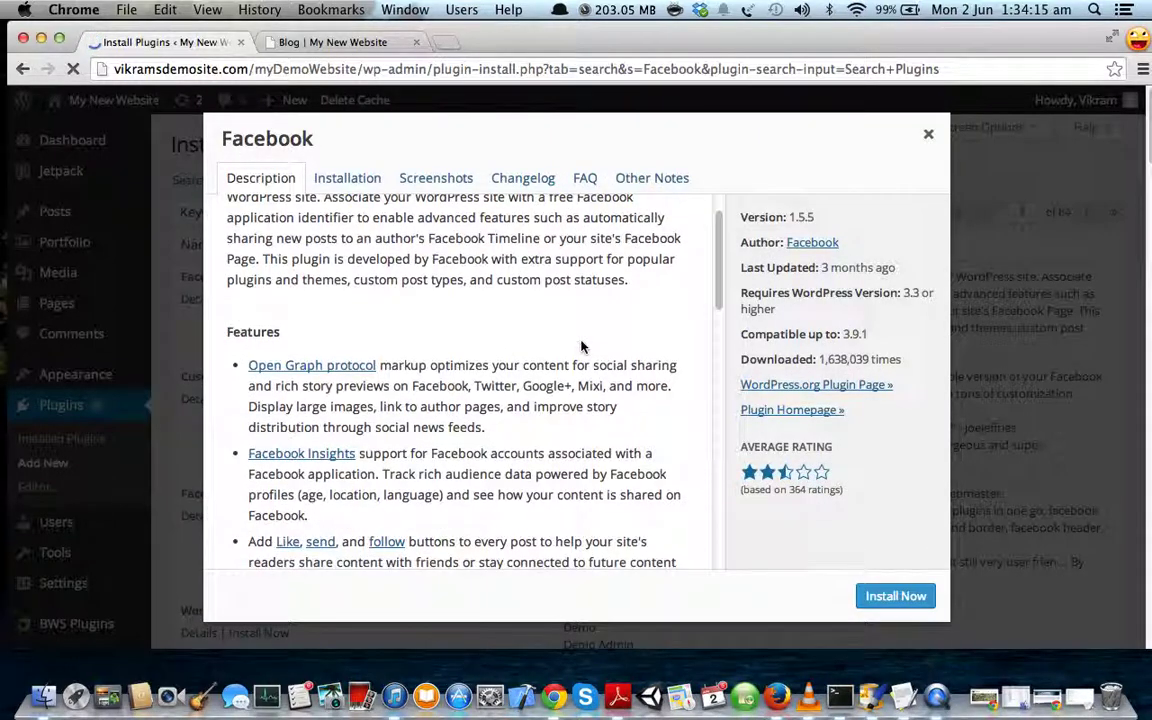
left_click(449, 189)
scroll(436, 397, "down", 10)
scroll(436, 397, "down", 8)
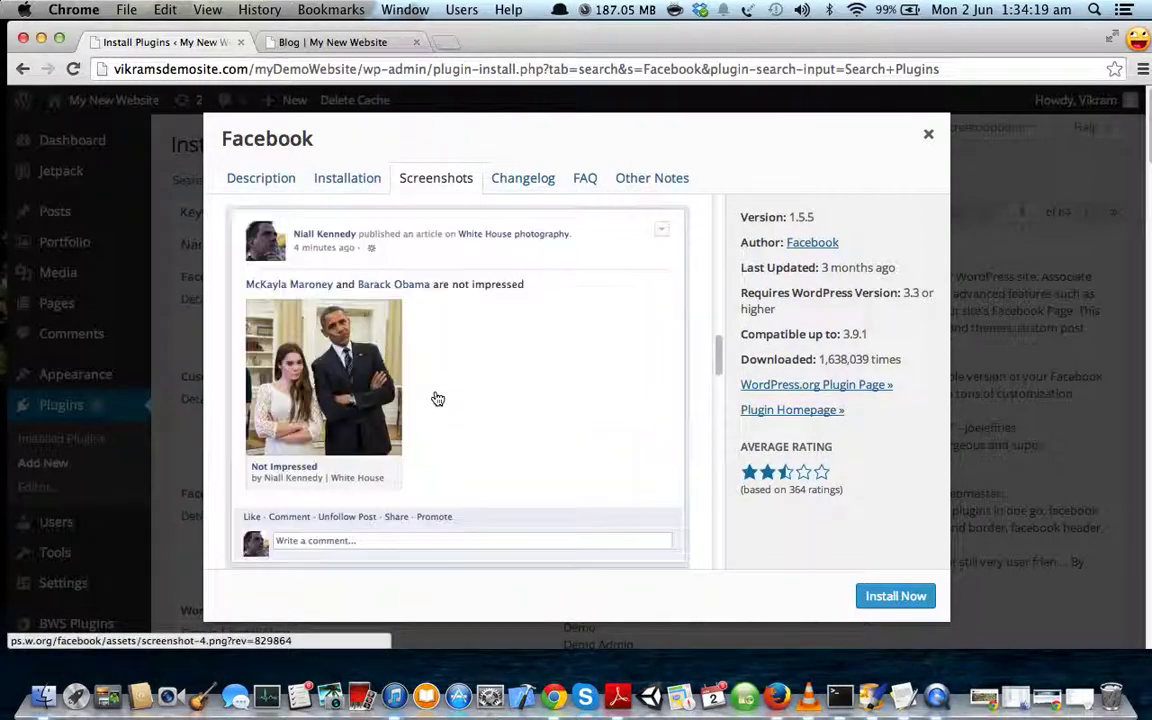
left_click(902, 597)
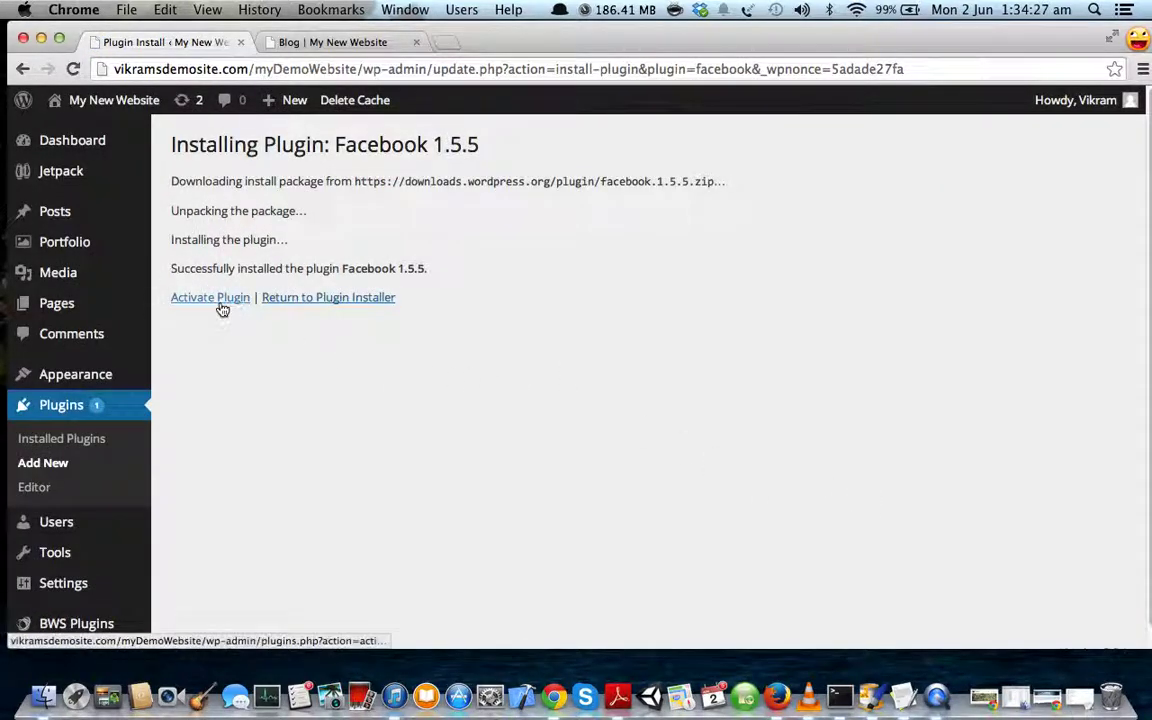
- Activate the Facebook plugin and confirm the 'Plugin activated' notice
left_click(221, 306)
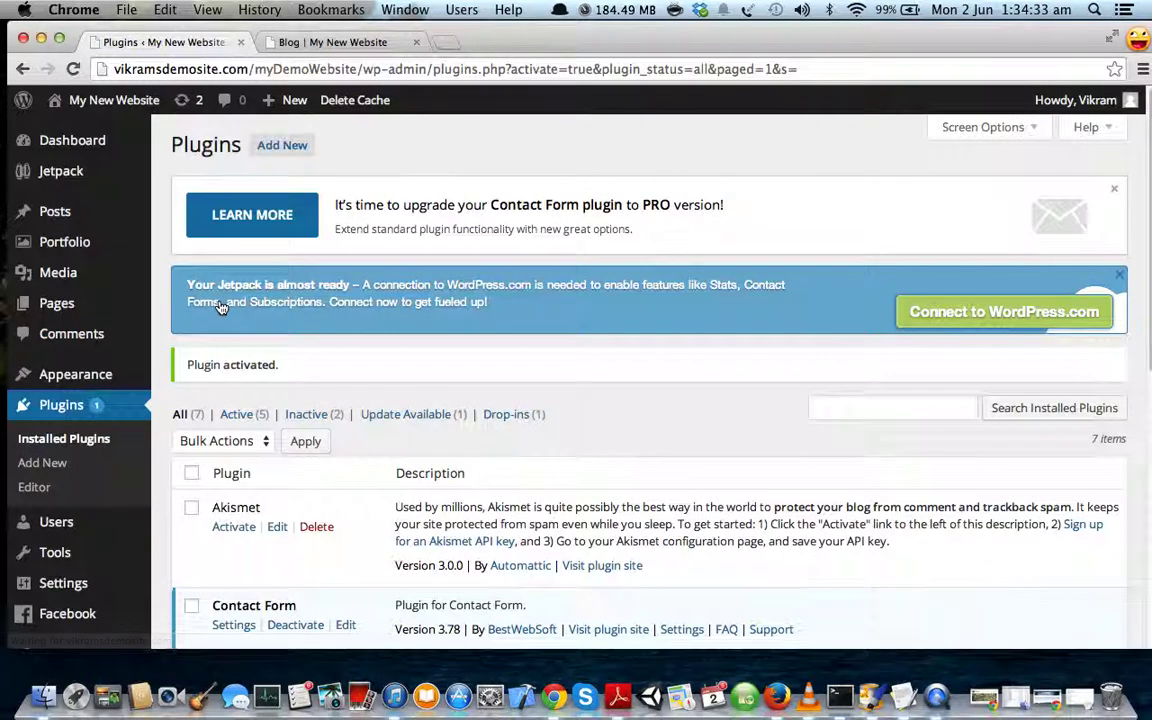
scroll(386, 399, "down", 3)
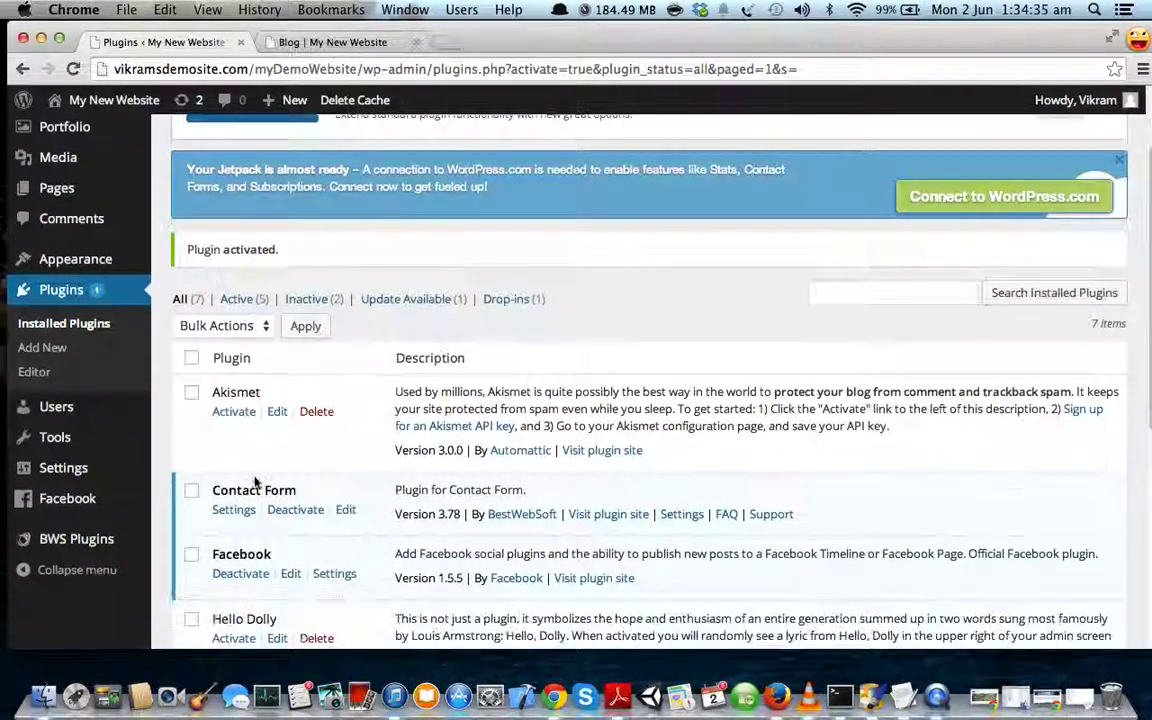
mouse_move(95, 505)
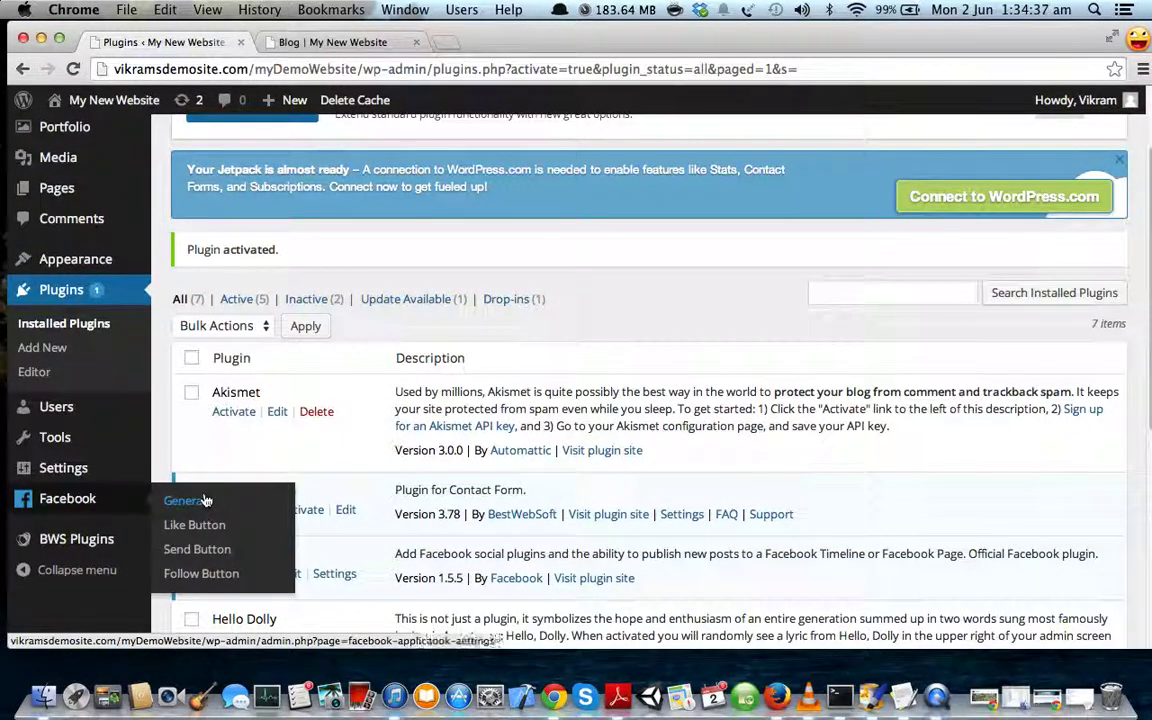
scroll(409, 333, "up", 3)
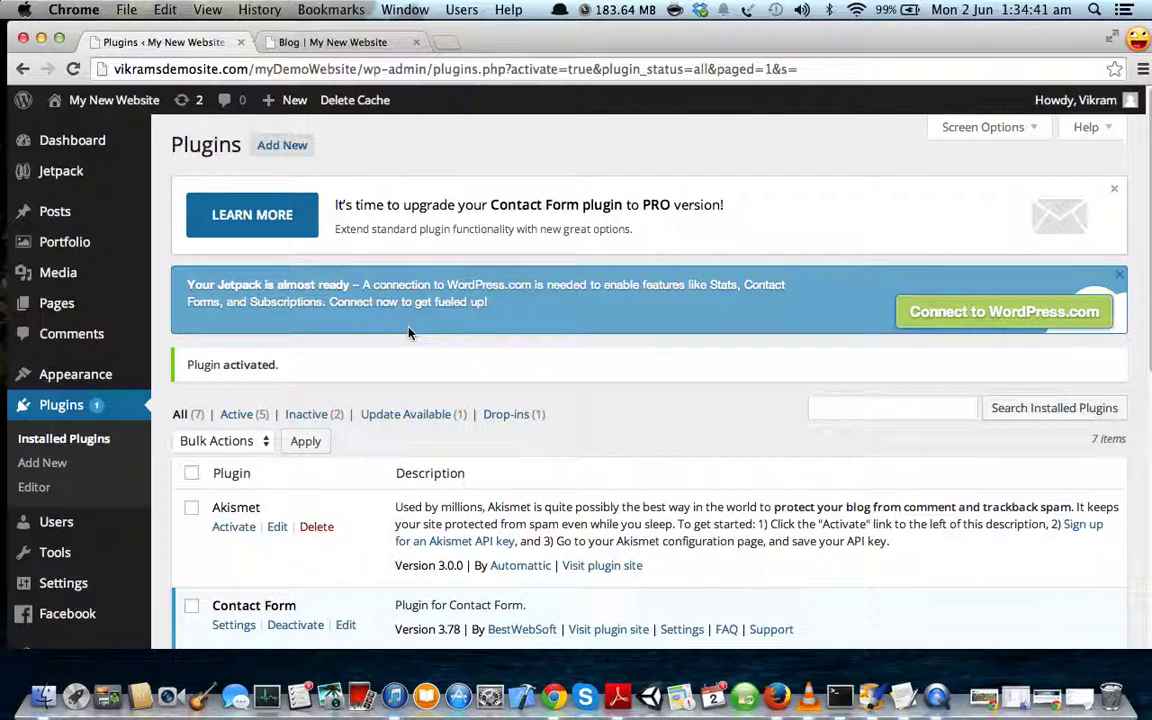
- Check the blog tab, then return to Plugins and show the Appearance submenu
left_click(345, 42)
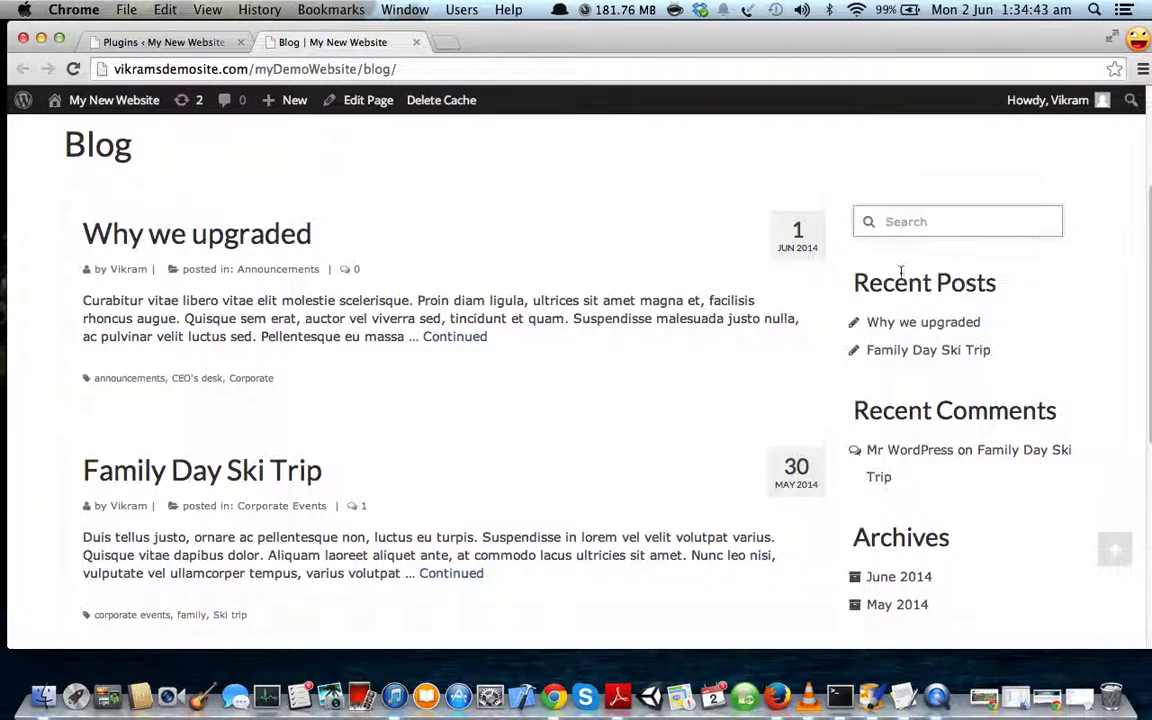
scroll(433, 260, "up", 3)
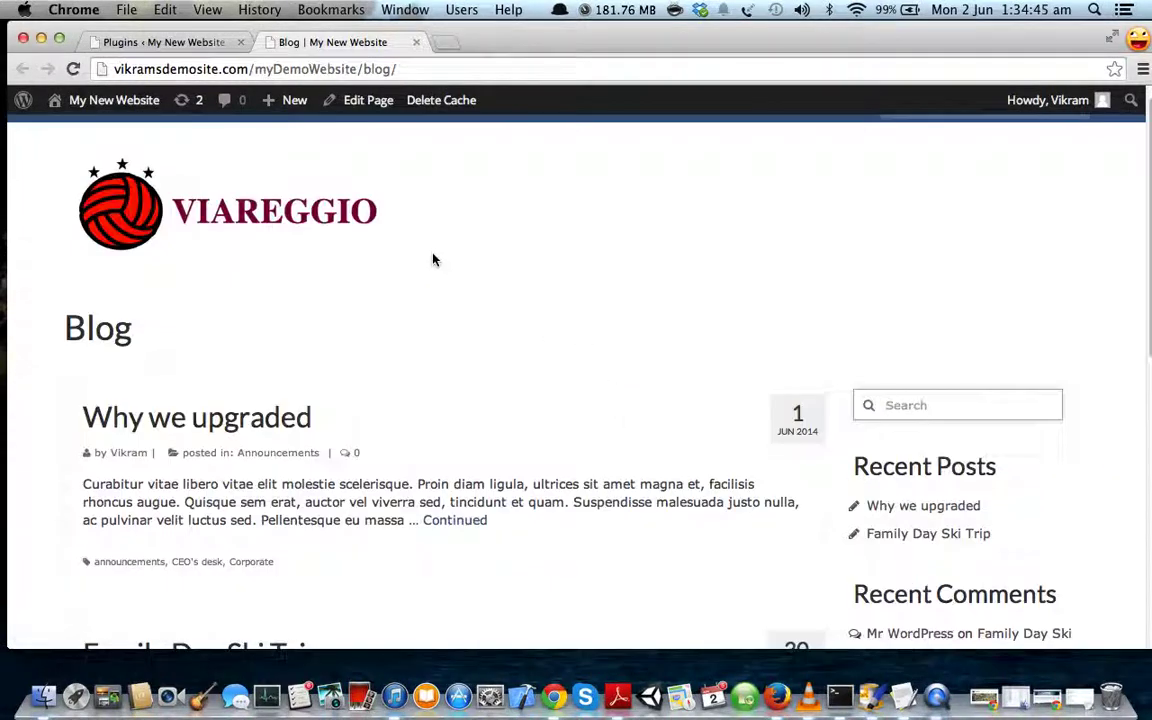
left_click(143, 44)
scroll(187, 150, "down", 3)
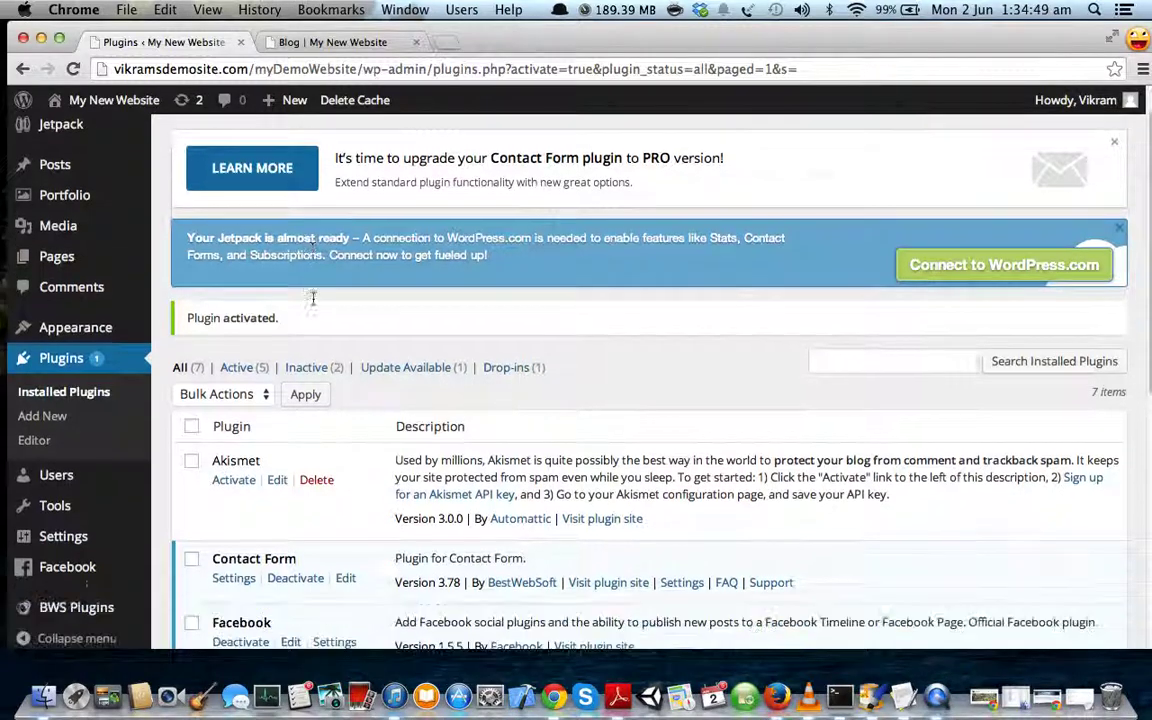
mouse_move(110, 263)
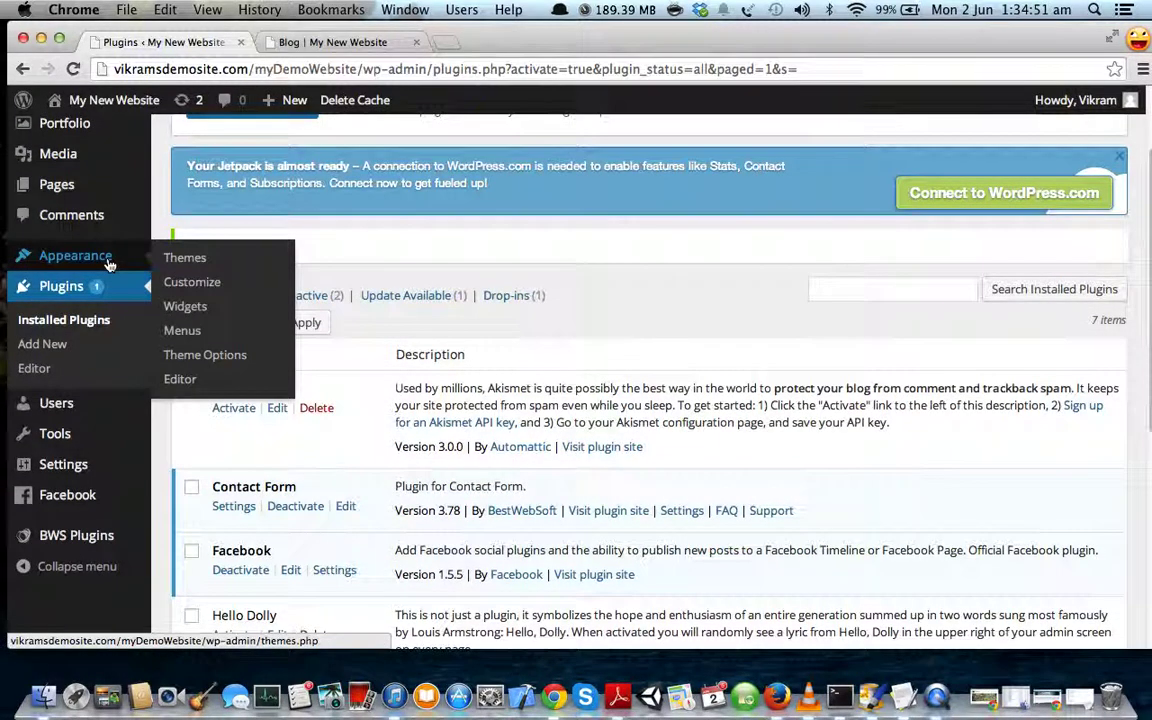
- Open Appearance > Widgets and compare it with the live blog's sidebar
left_click(186, 310)
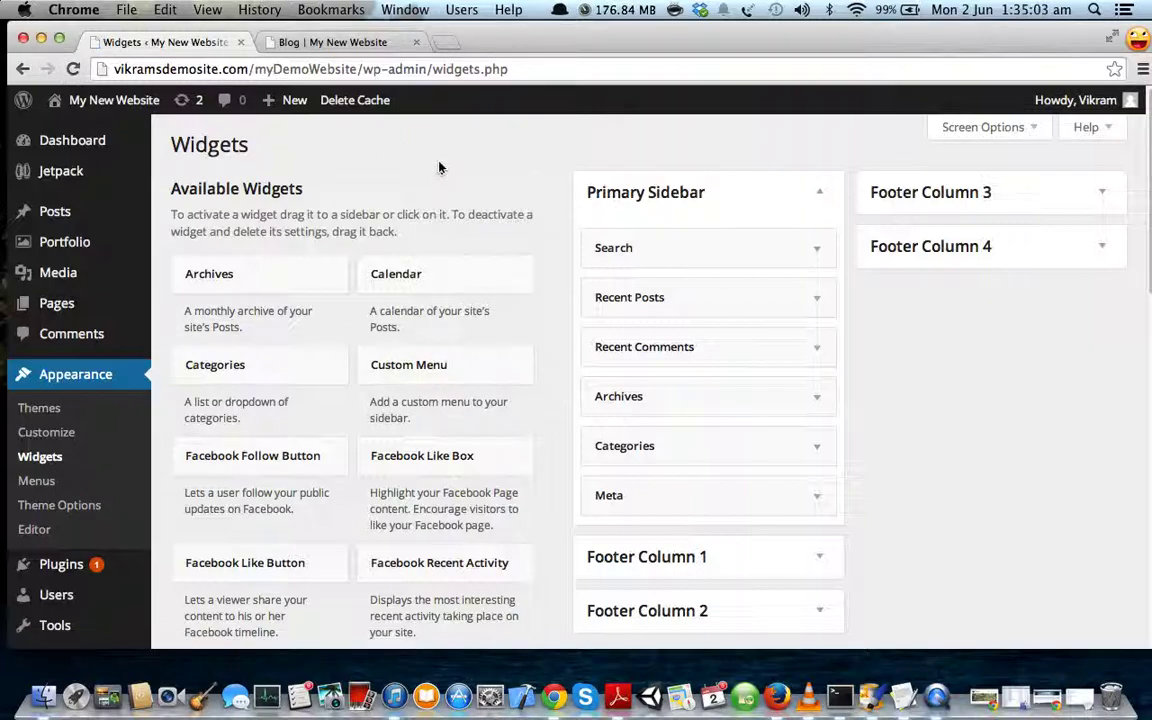
left_click(364, 50)
scroll(1000, 330, "down", 3)
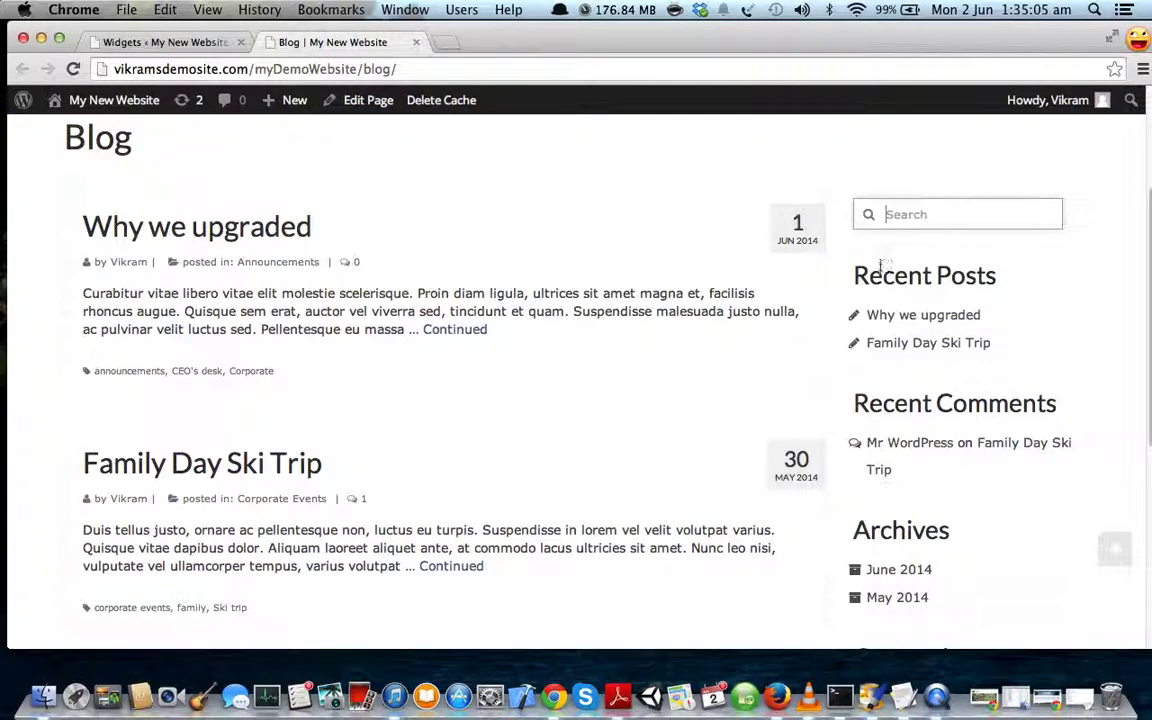
left_click(160, 42)
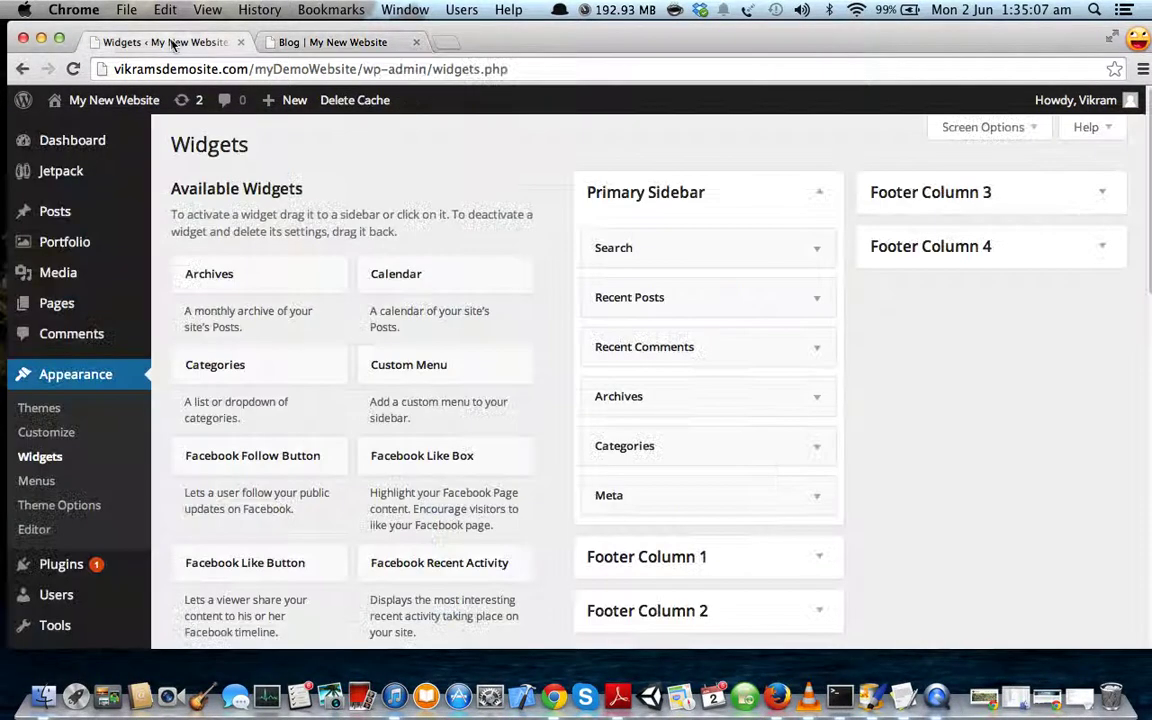
- Expand and collapse the Search widget, then look at the blog sidebar again
scroll(665, 228, "down", 2)
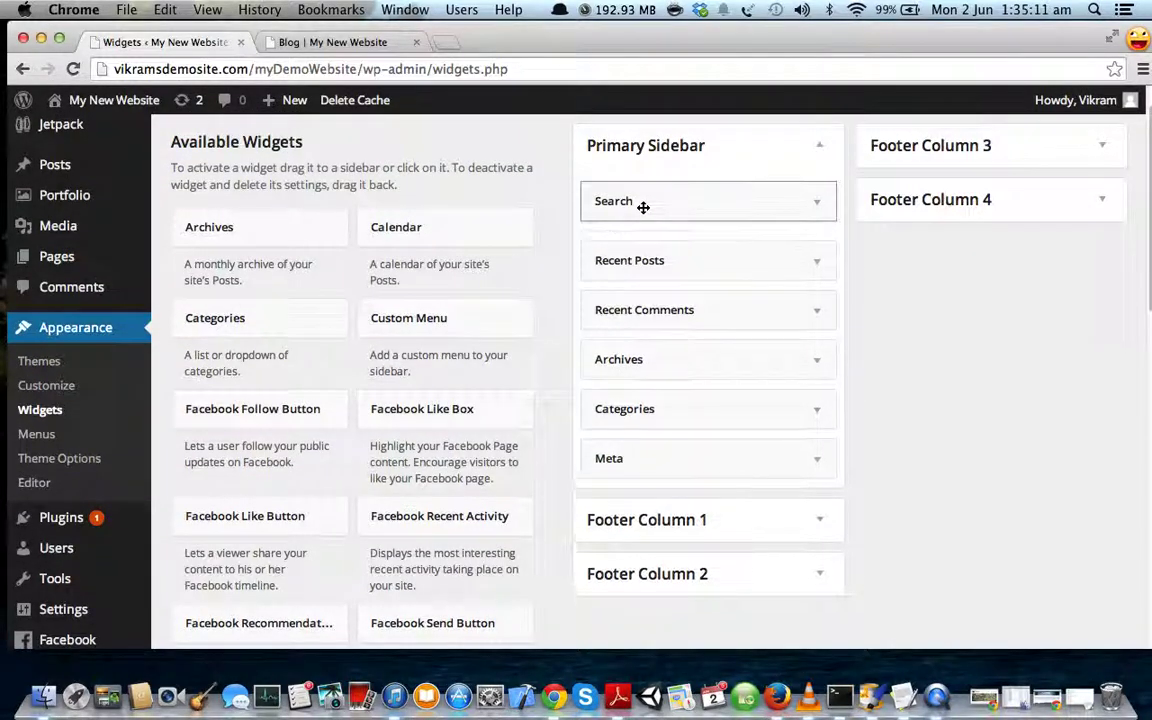
left_click(644, 204)
left_click(645, 208)
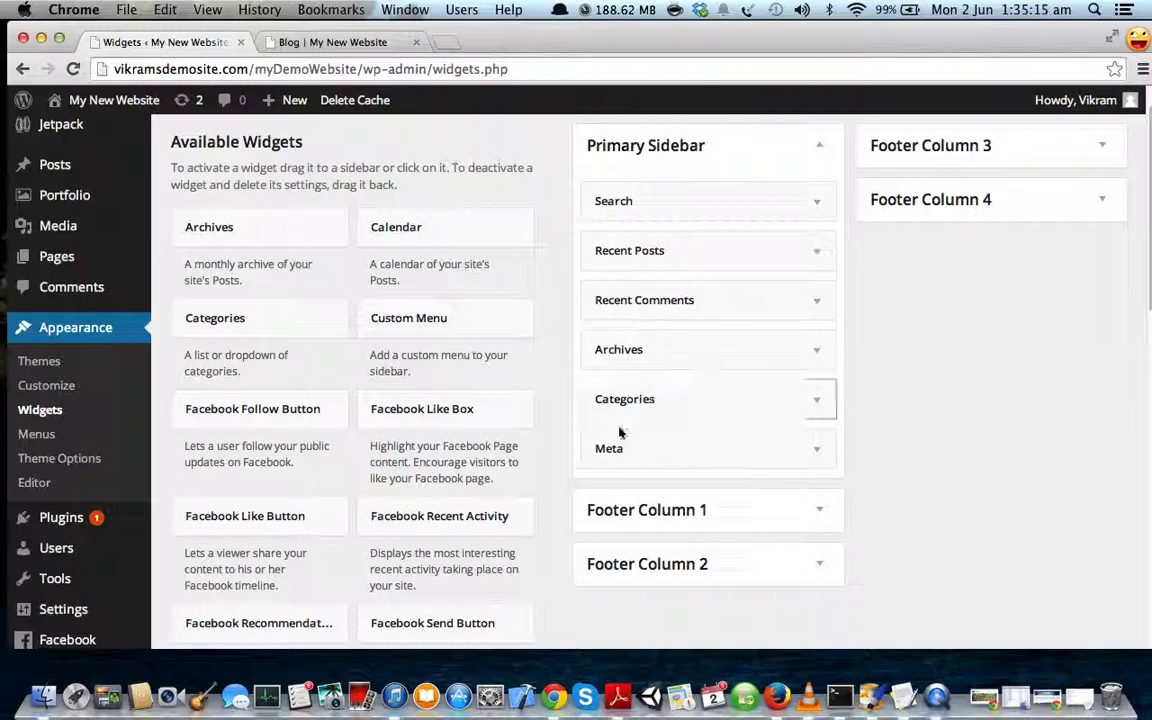
left_click(333, 42)
scroll(908, 342, "down", 5)
scroll(813, 345, "up", 10)
- Drag Recent Posts, Recent Comments, Archives, Categories and Meta out of the Primary Sidebar
left_click(171, 44)
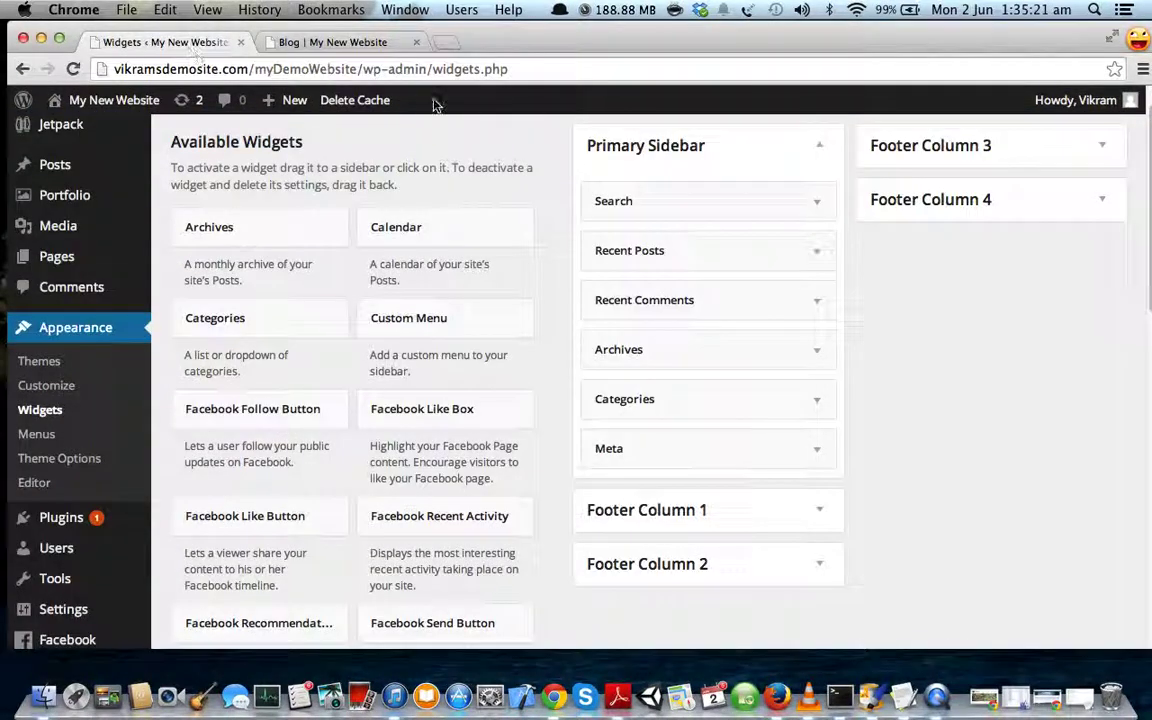
left_click_drag(628, 264, 540, 207)
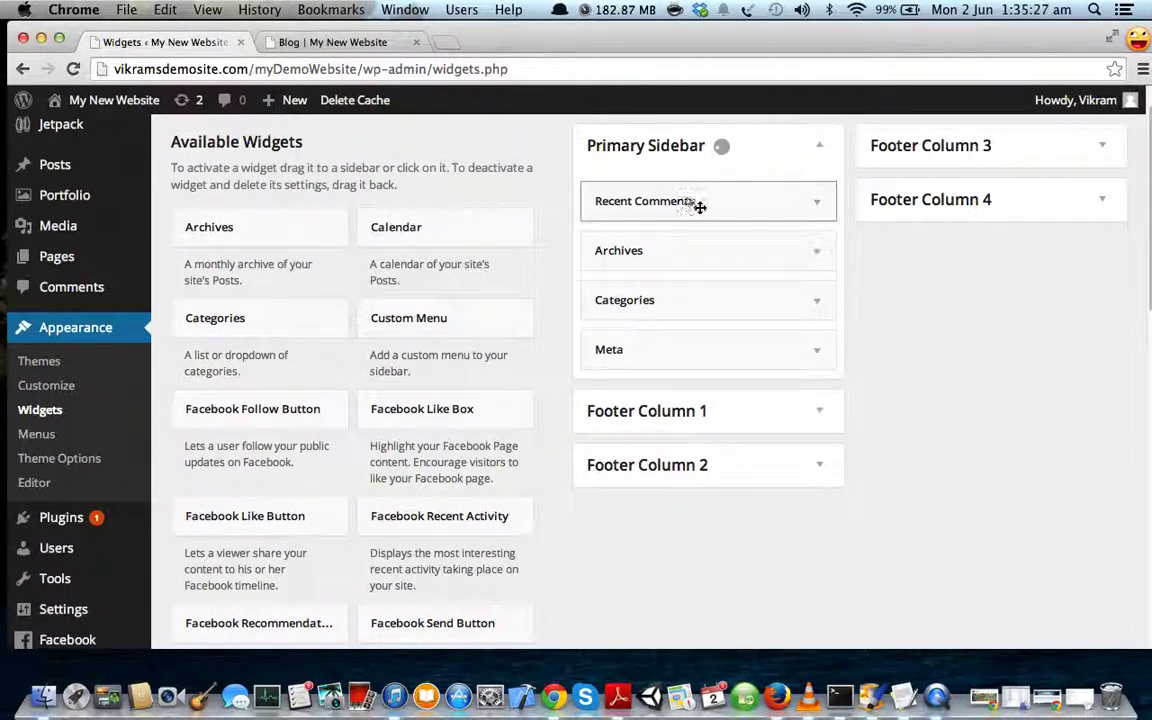
left_click_drag(703, 199, 321, 290)
left_click_drag(650, 206, 224, 338)
left_click_drag(666, 198, 262, 330)
left_click_drag(609, 213, 290, 290)
scroll(557, 261, "up", 1)
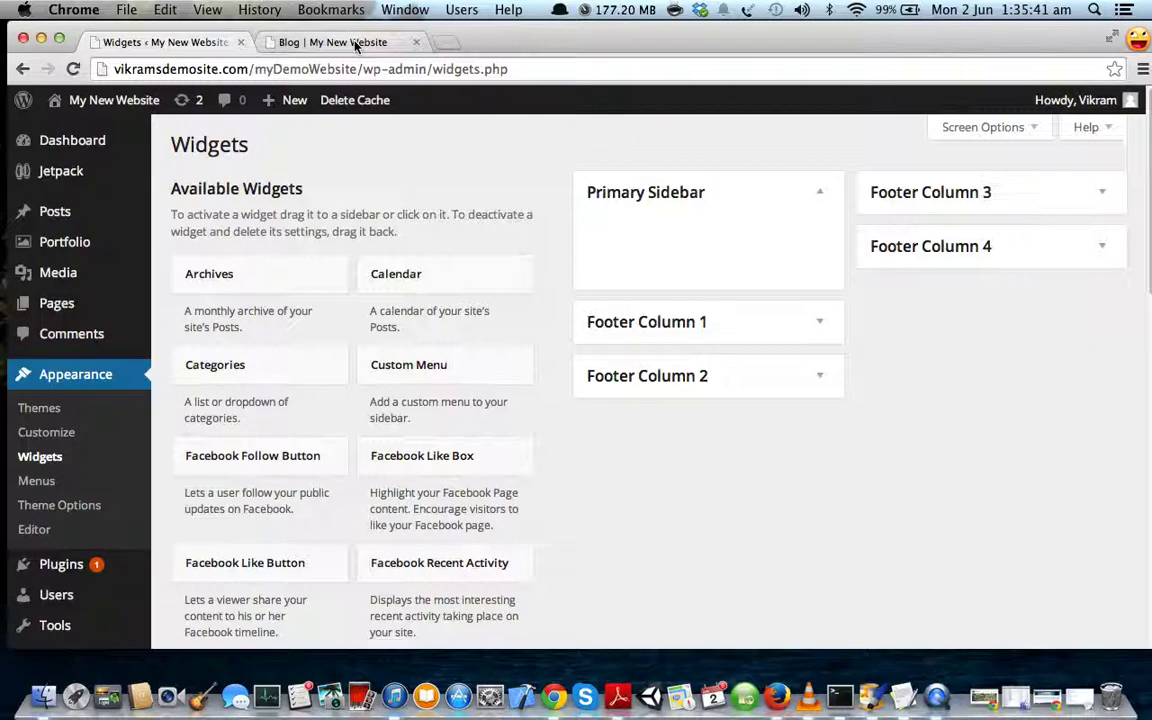
left_click(315, 48)
- Reload the Blog page and confirm its sidebar widgets are gone
left_click(72, 69)
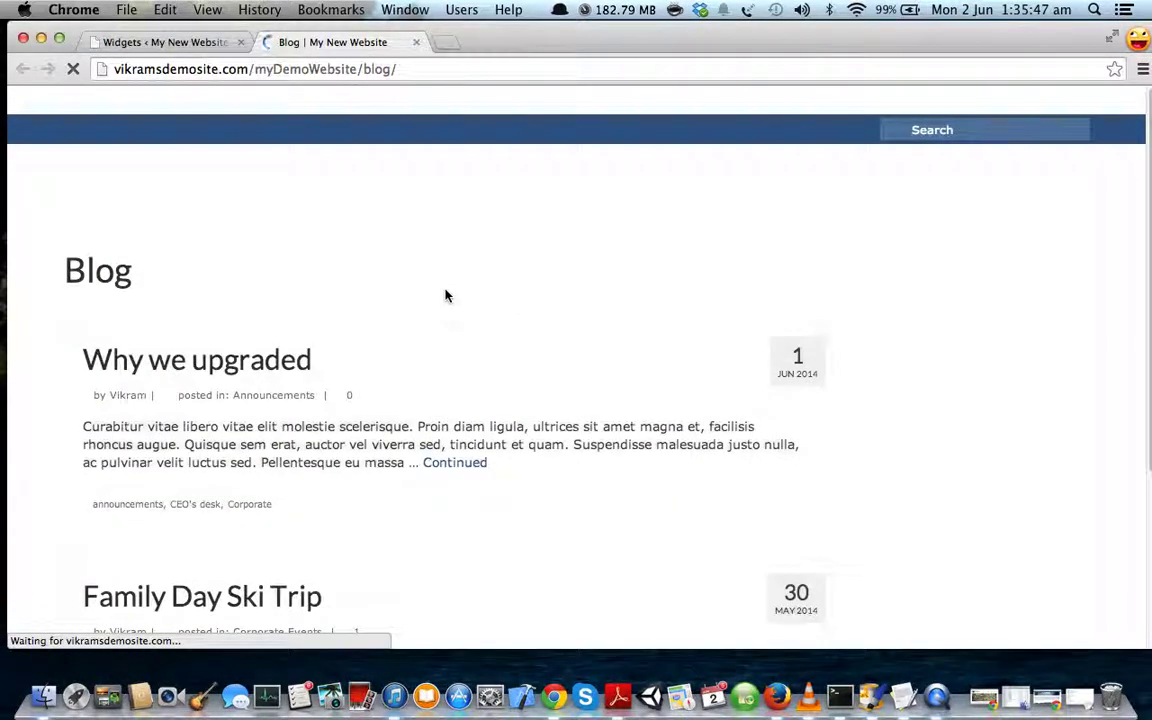
scroll(576, 308, "down", 3)
scroll(887, 278, "down", 2)
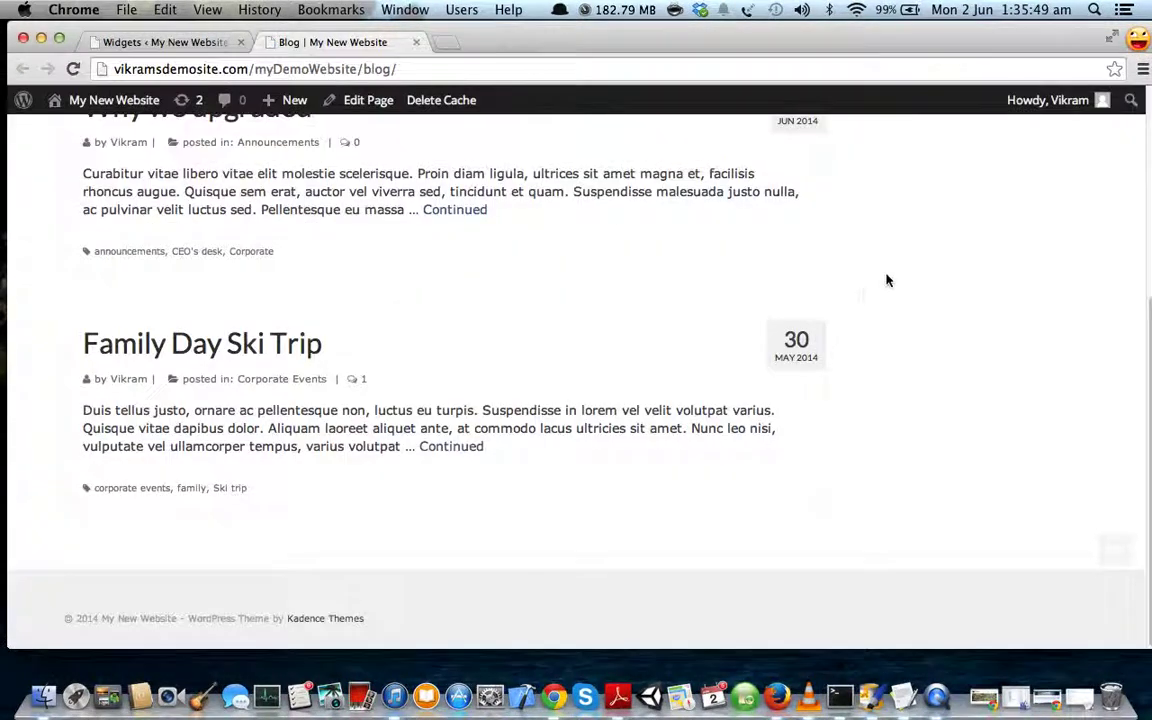
scroll(855, 312, "up", 5)
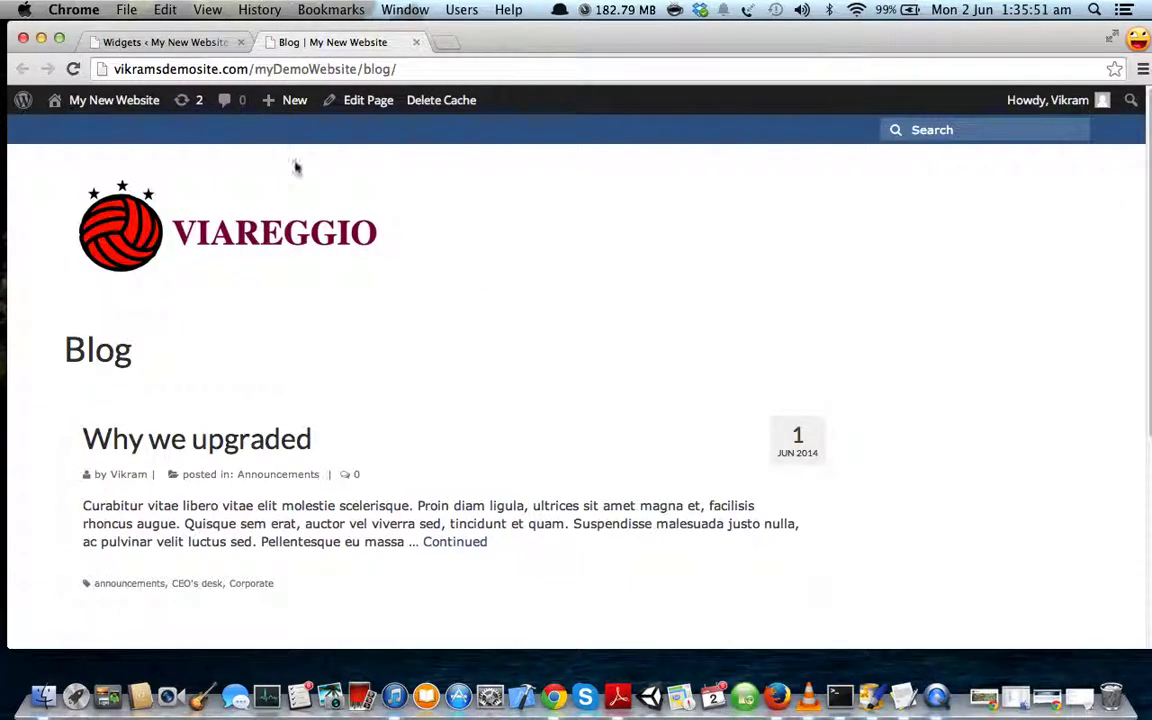
- Return to the Widgets page and scroll through the available widgets
left_click(163, 42)
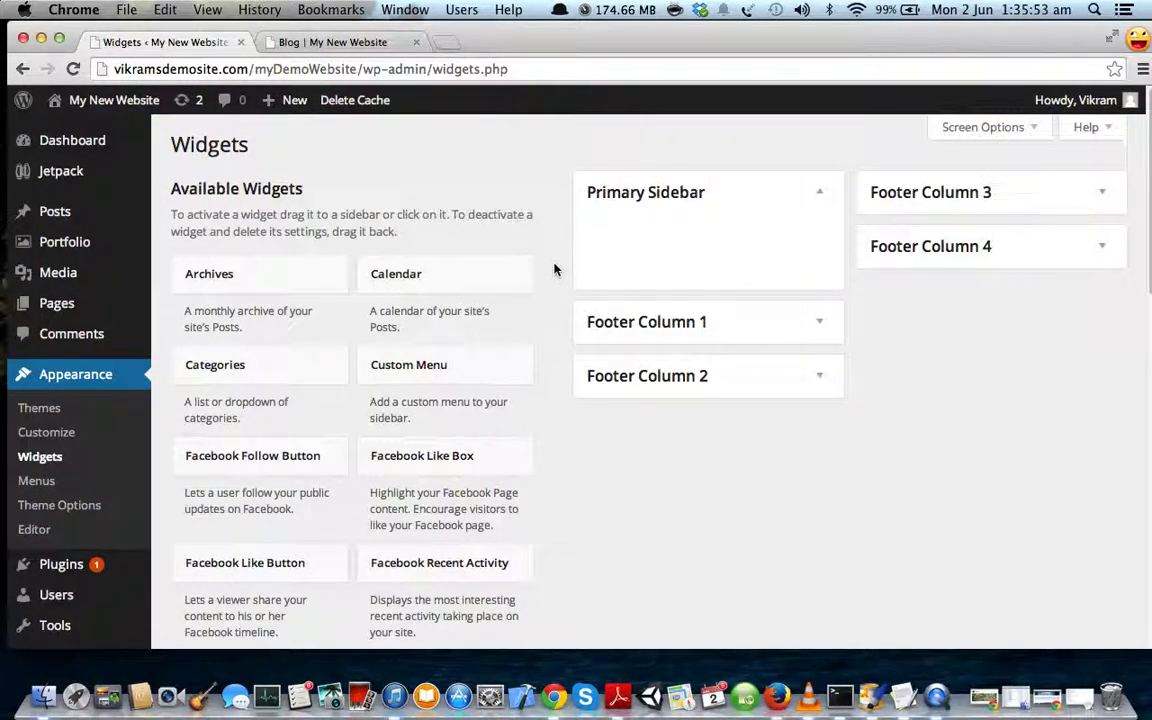
scroll(550, 288, "down", 1)
scroll(550, 288, "down", 2)
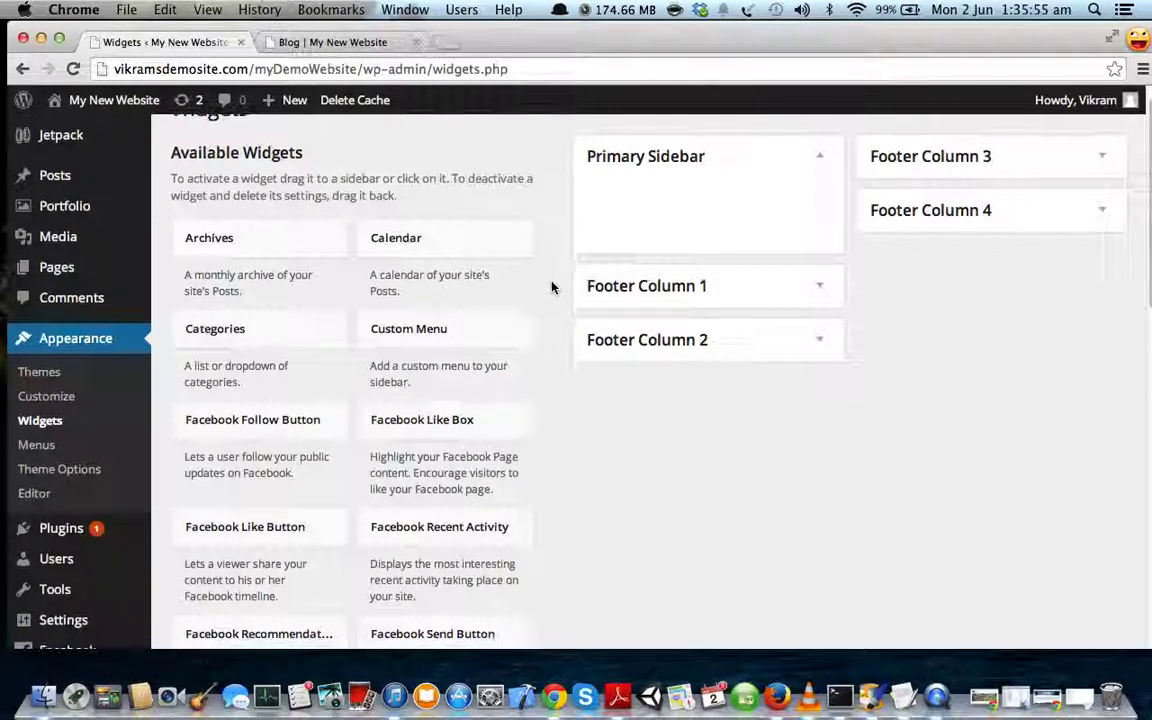
scroll(550, 391, "down", 4)
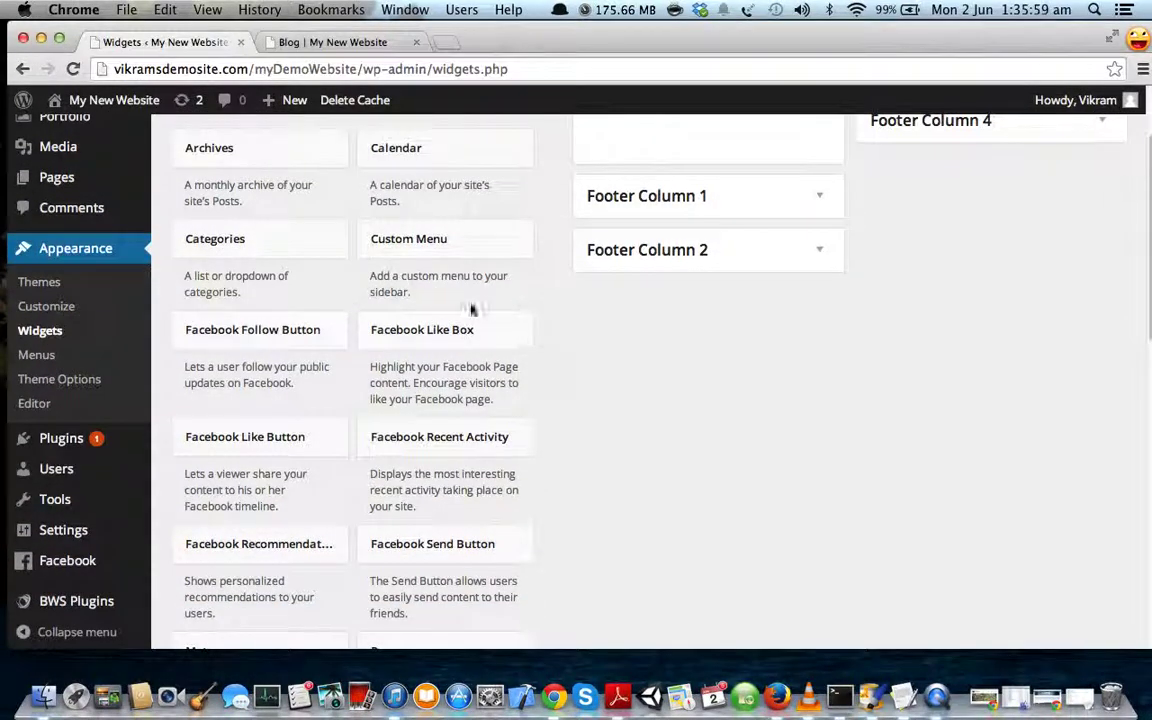
scroll(575, 325, "up", 4)
- Add a Facebook Like Box titled 'Like Us!' to the Primary Sidebar, leaving its URL blank
left_click_drag(468, 428, 674, 206)
scroll(666, 215, "down", 1)
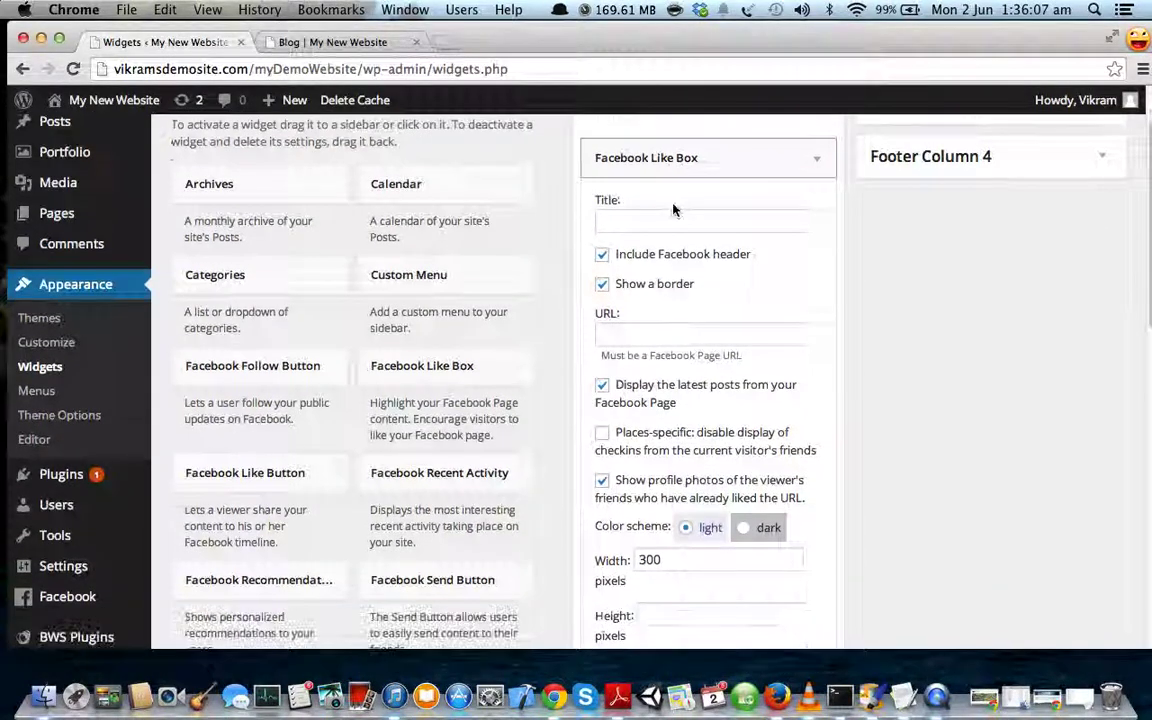
left_click(660, 222)
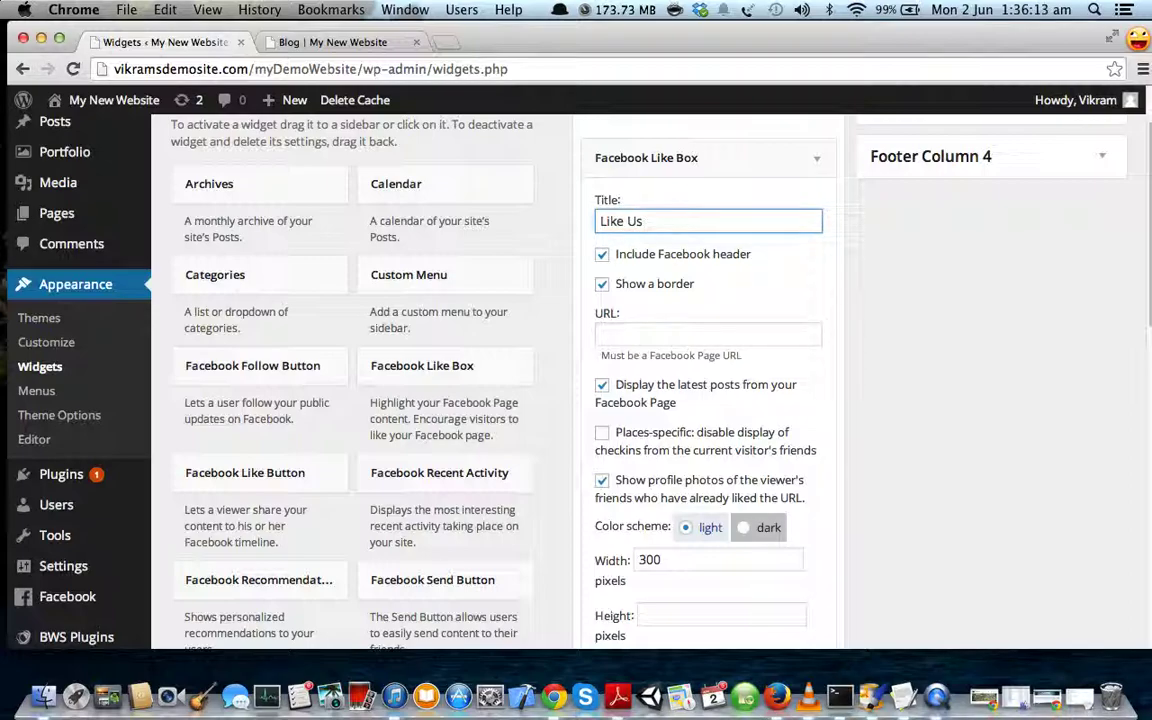
scroll(717, 296, "down", 1)
left_click(643, 323)
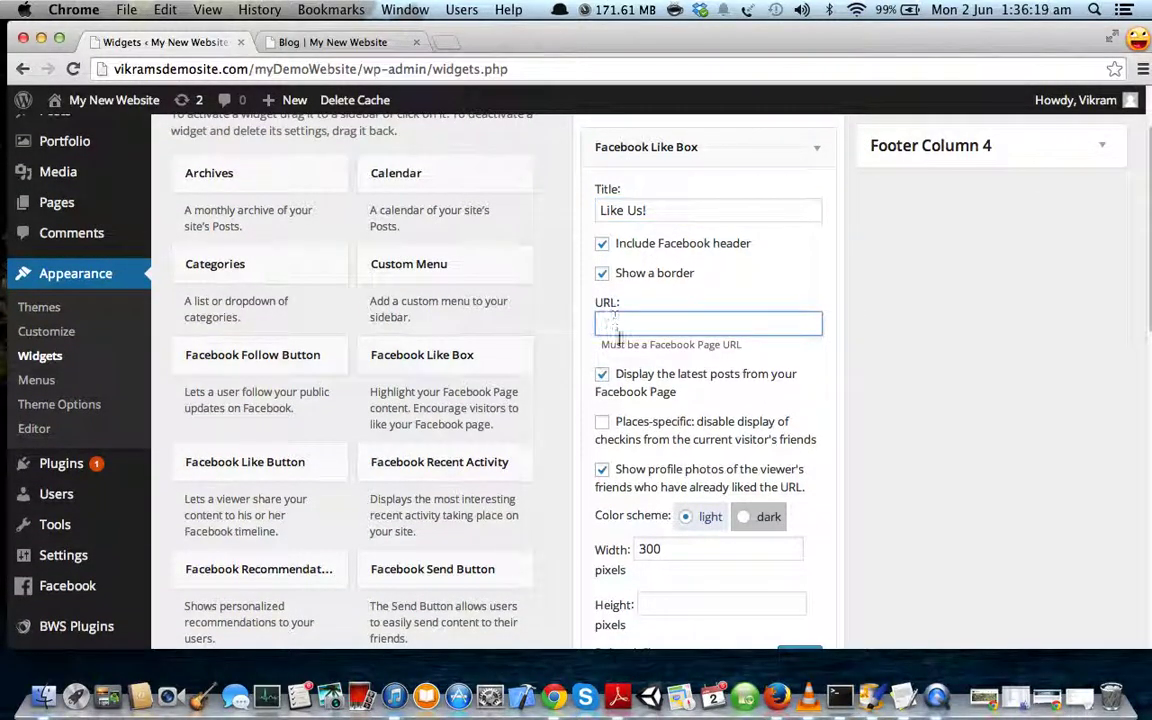
- Google 'facebook viareggio', open the Viareggio, Italy Facebook page, and copy its URL
left_click(445, 45)
type("faceb")
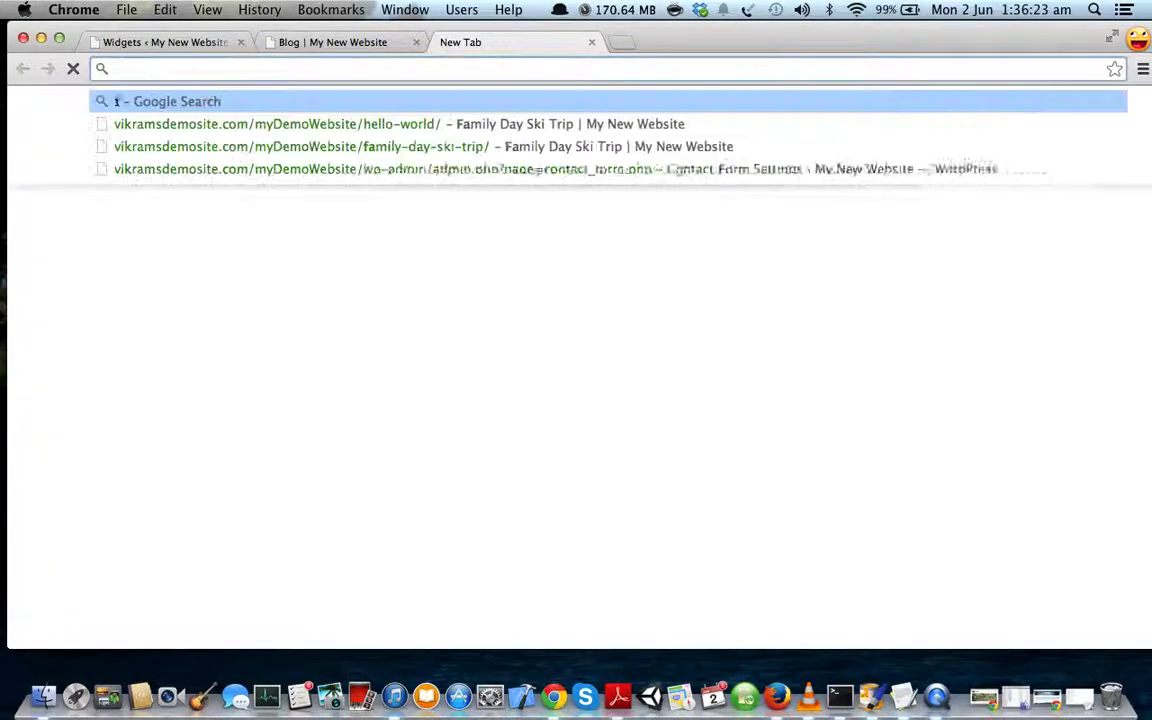
type("ook v")
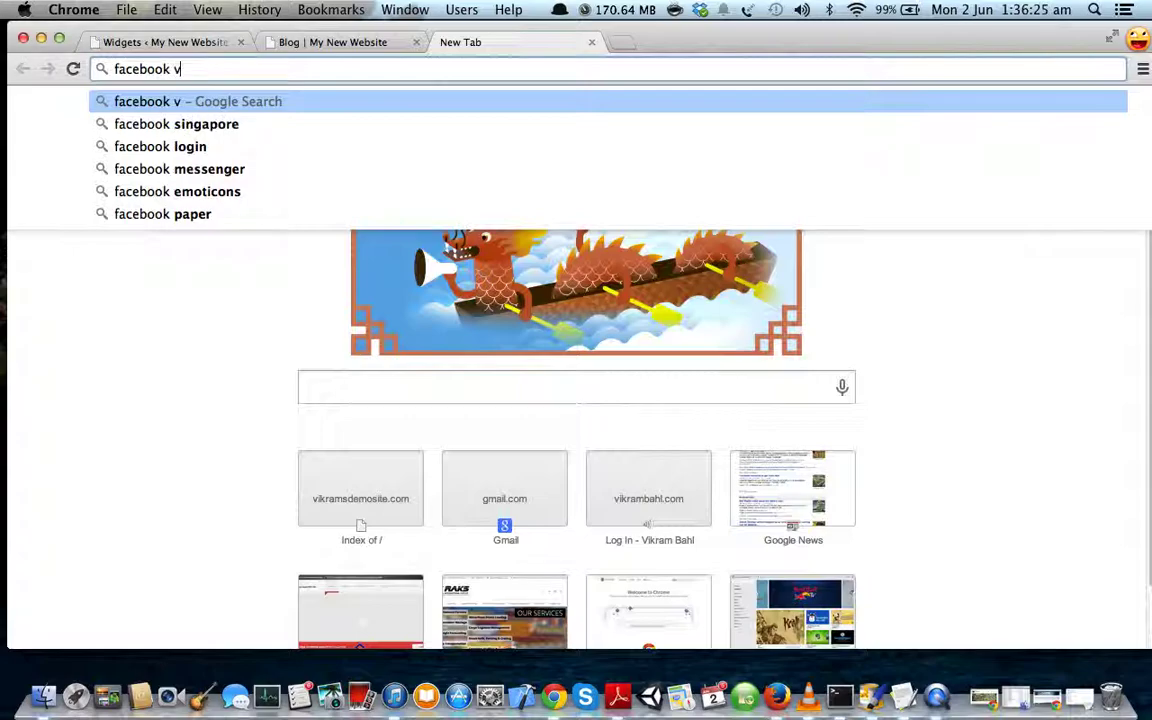
type("iareggio")
key("Return")
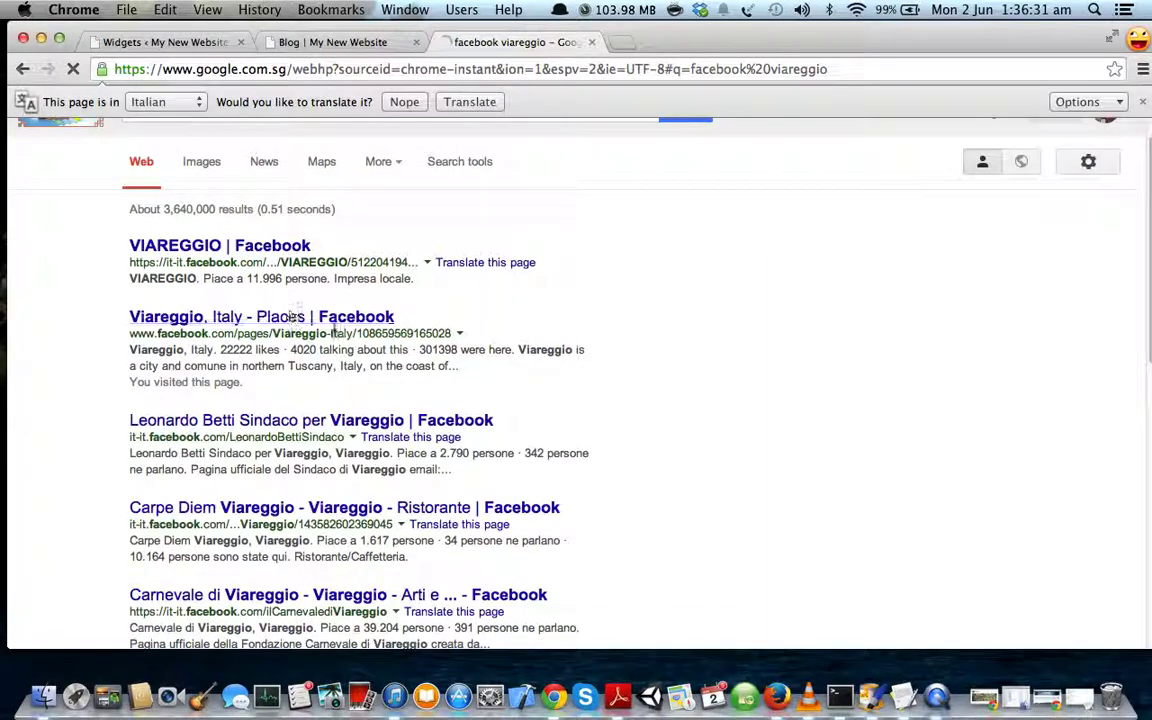
left_click(308, 316)
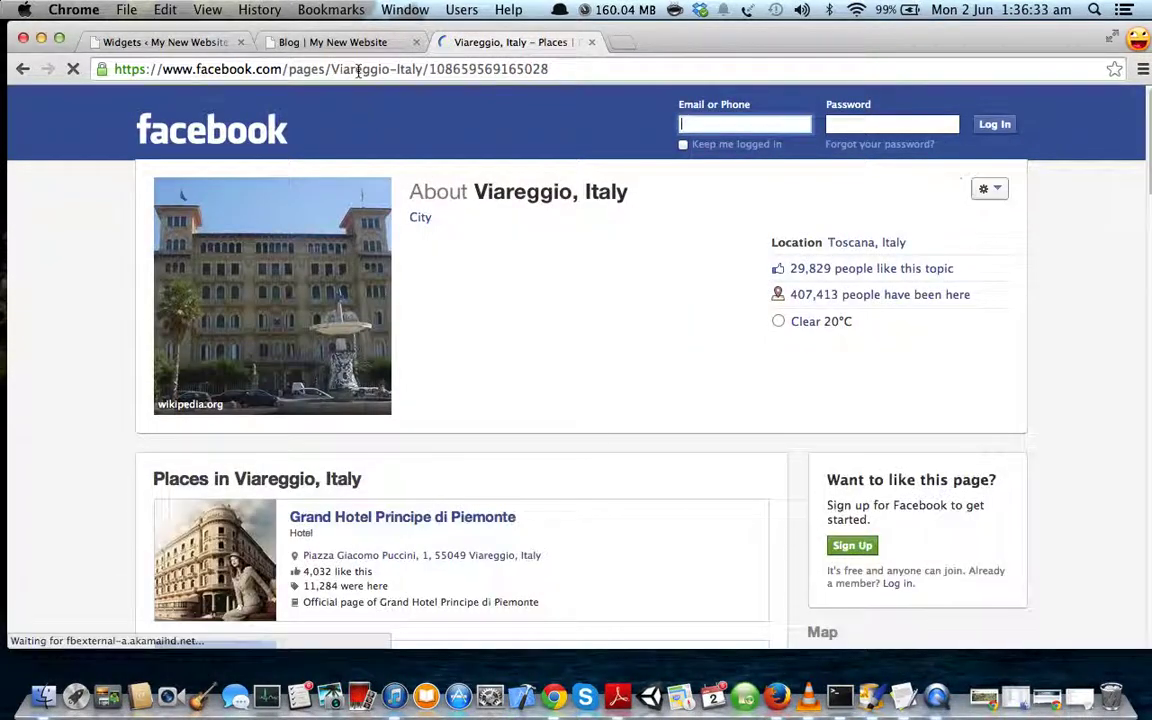
left_click(358, 70)
key("super+c")
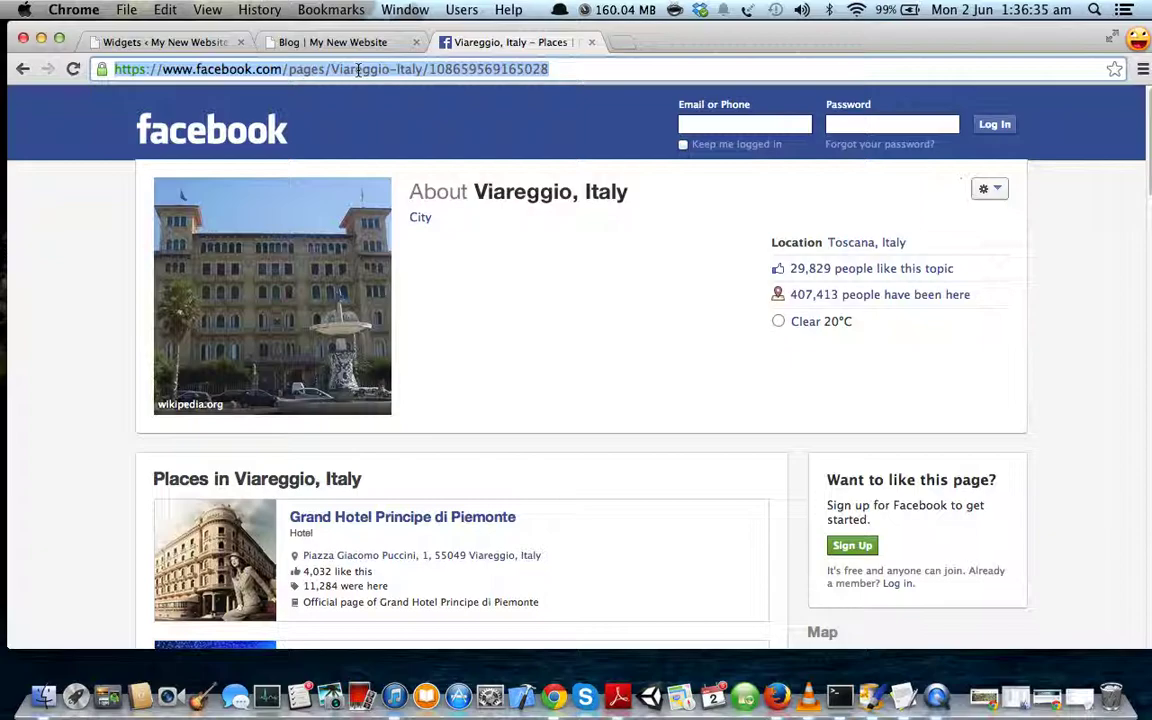
- Paste the Viareggio page URL into the Like Box, turn off latest posts, and save
left_click(165, 42)
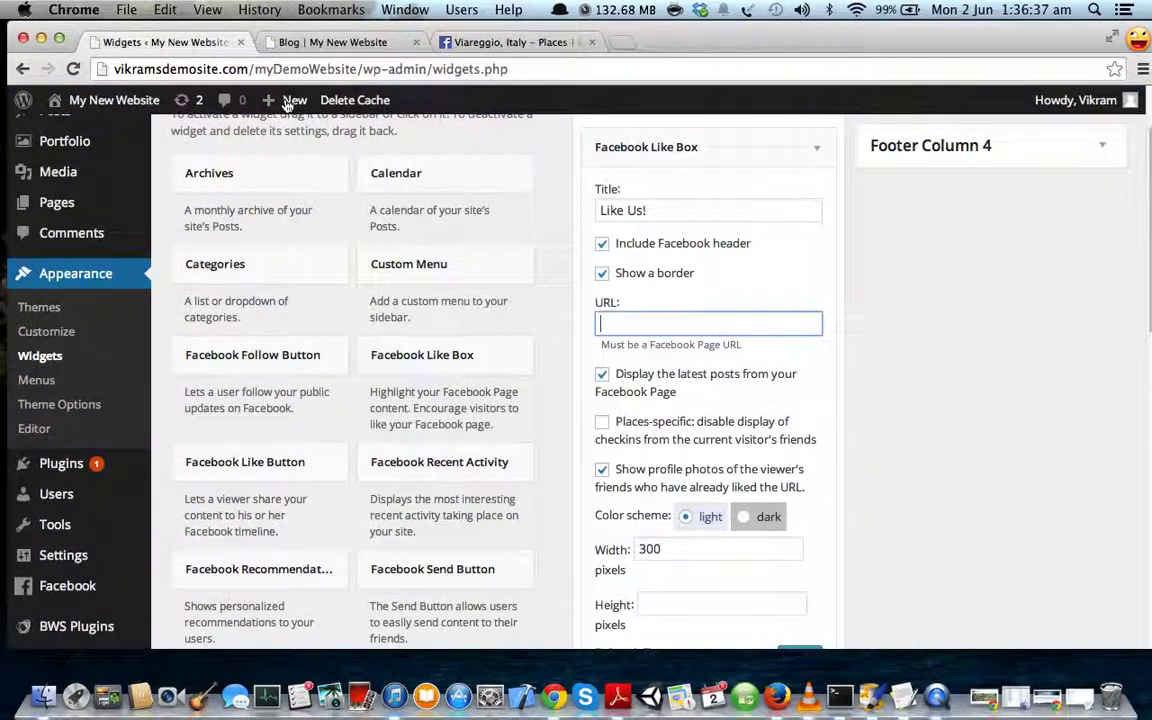
key("super+v")
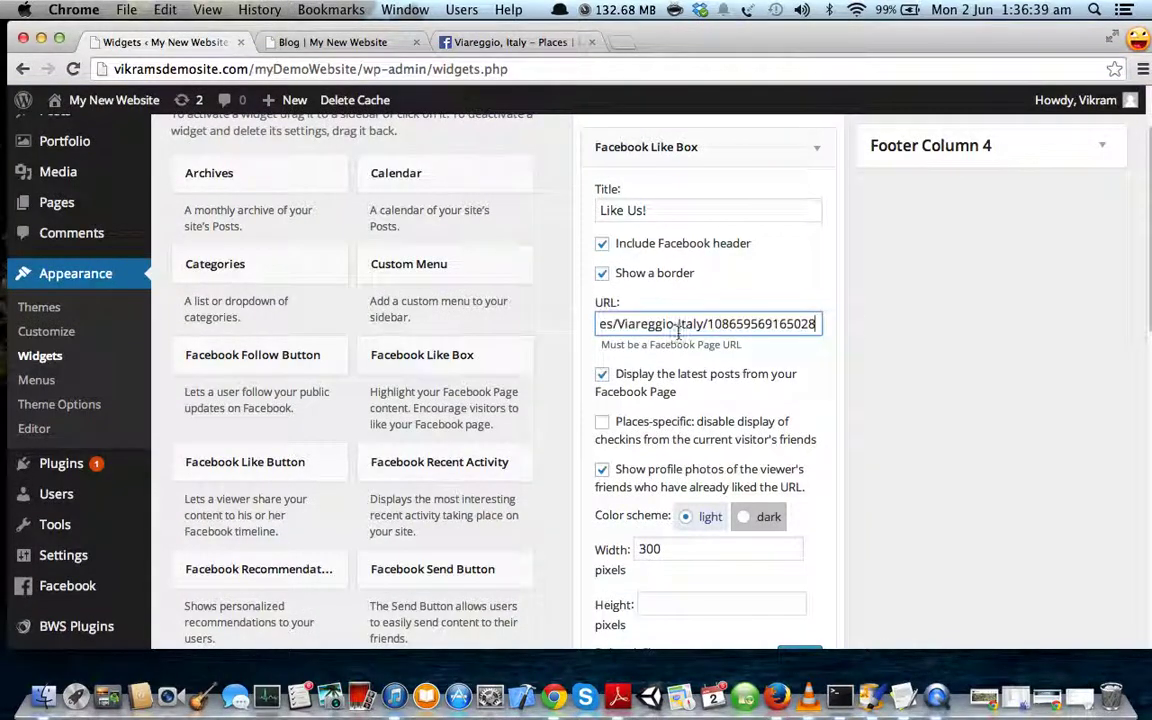
left_click_drag(669, 324, 590, 322)
left_click(681, 323)
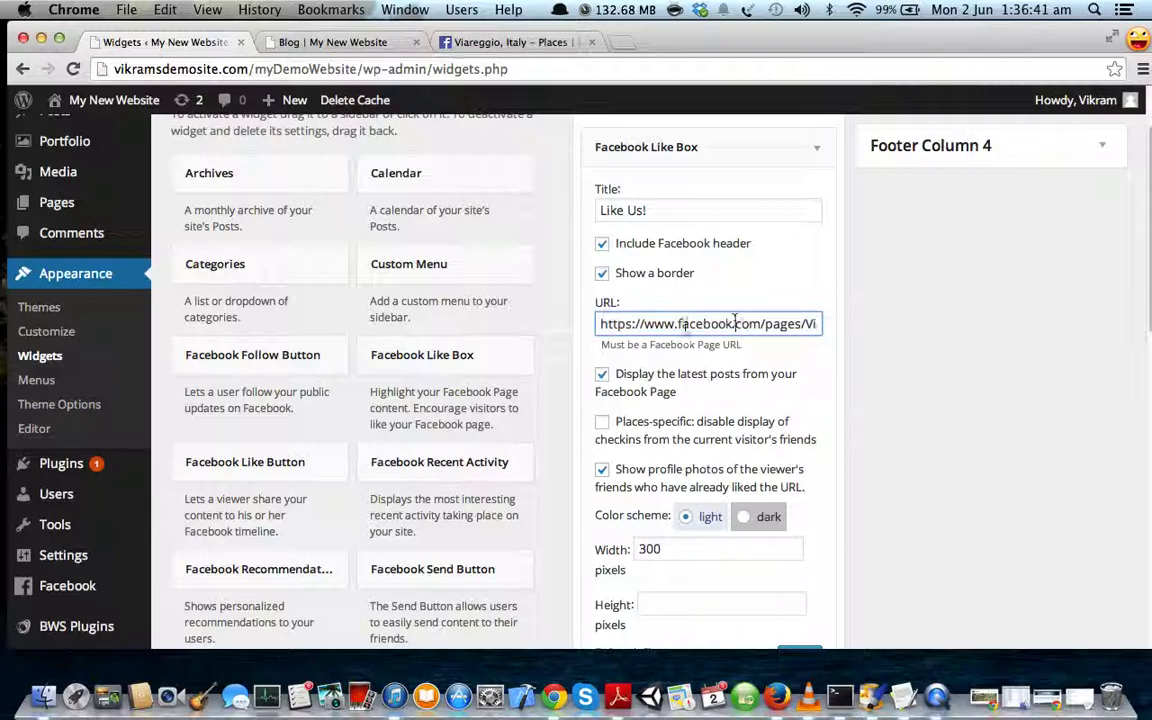
scroll(686, 325, "down", 2)
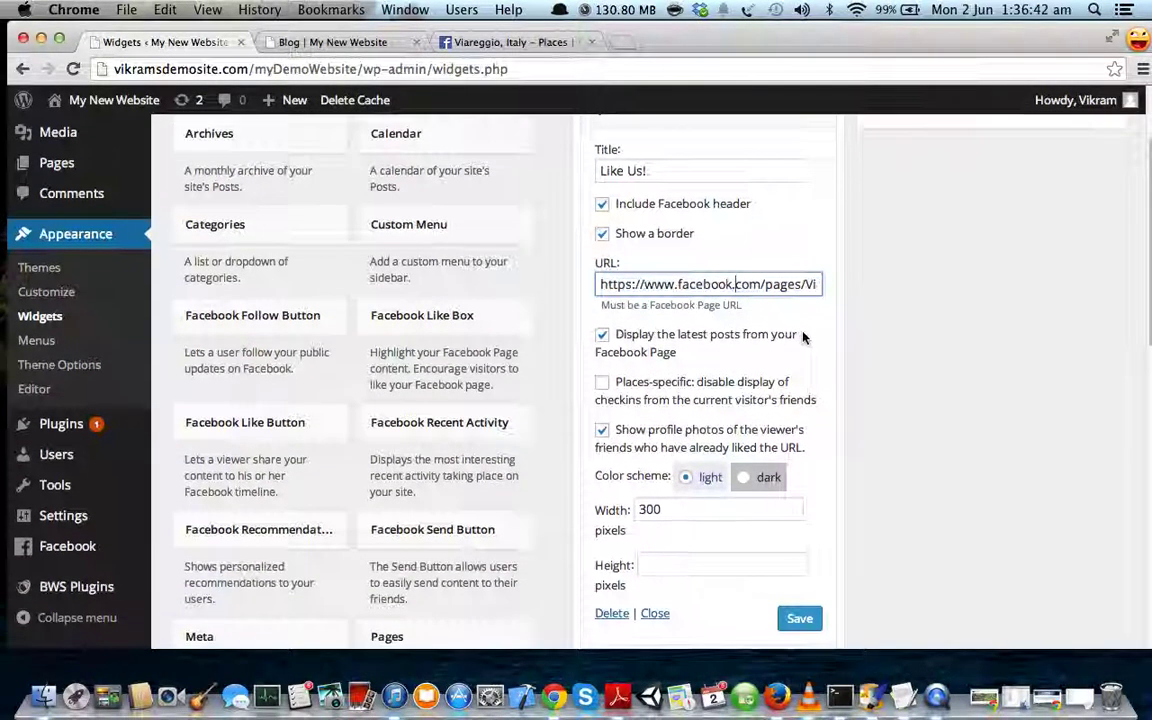
left_click(638, 337)
scroll(640, 338, "down", 3)
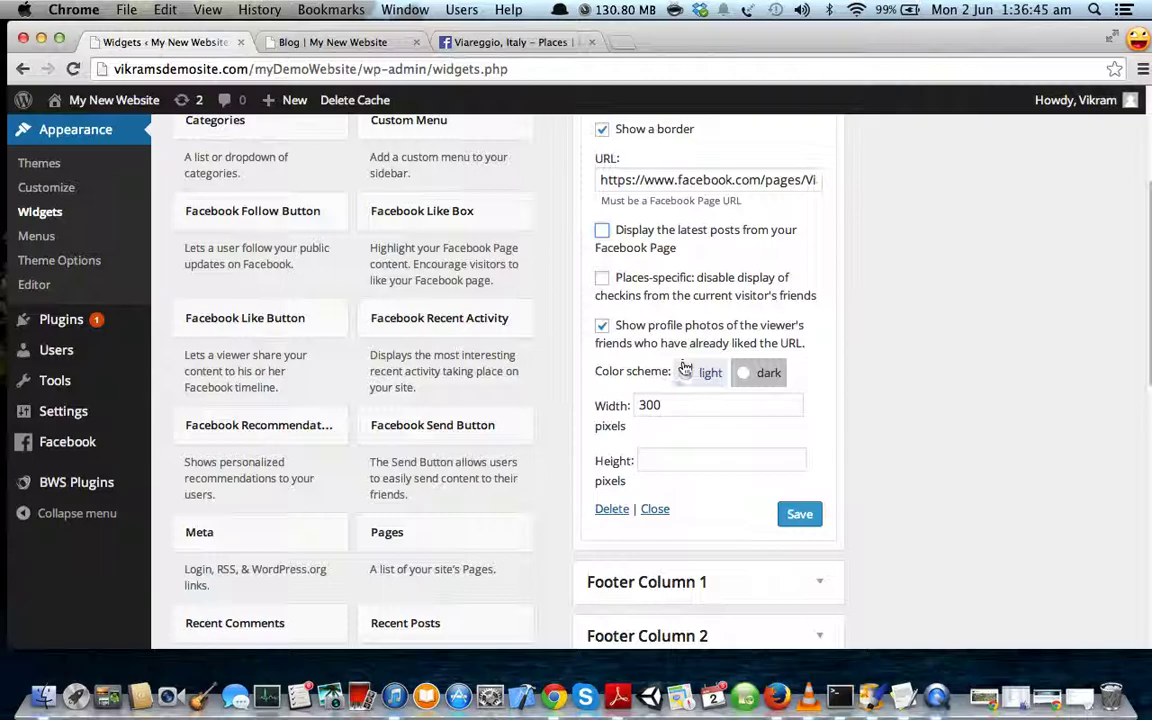
scroll(684, 368, "up", 2)
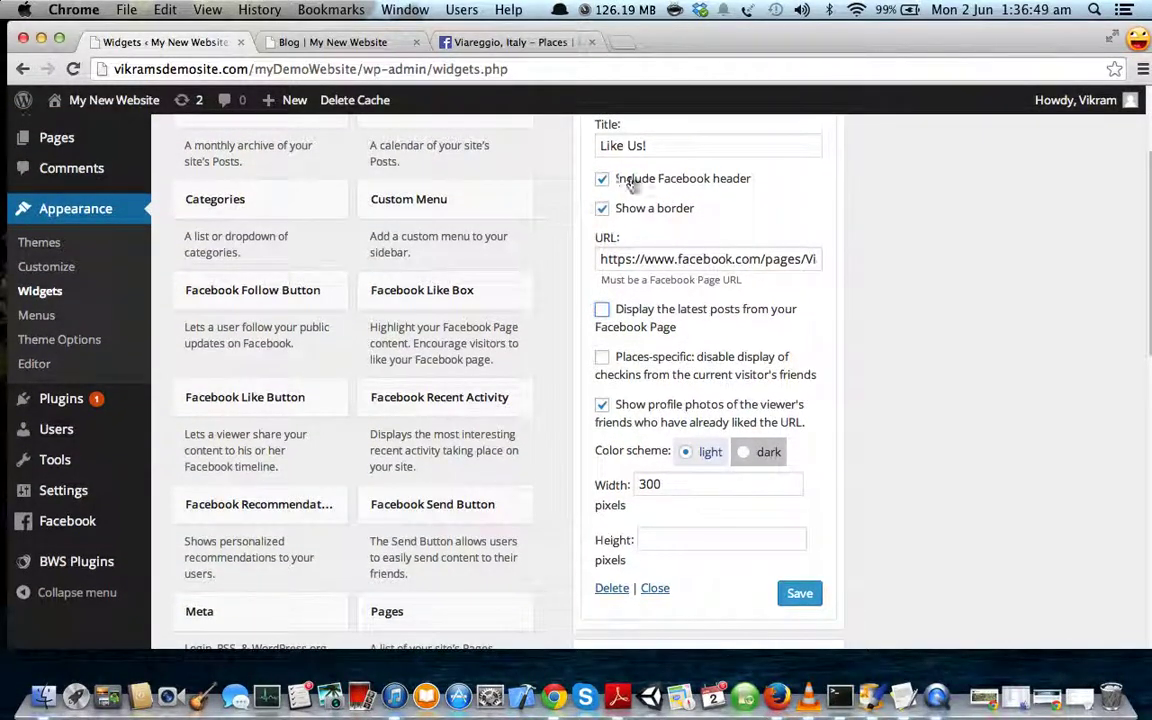
scroll(663, 320, "down", 6)
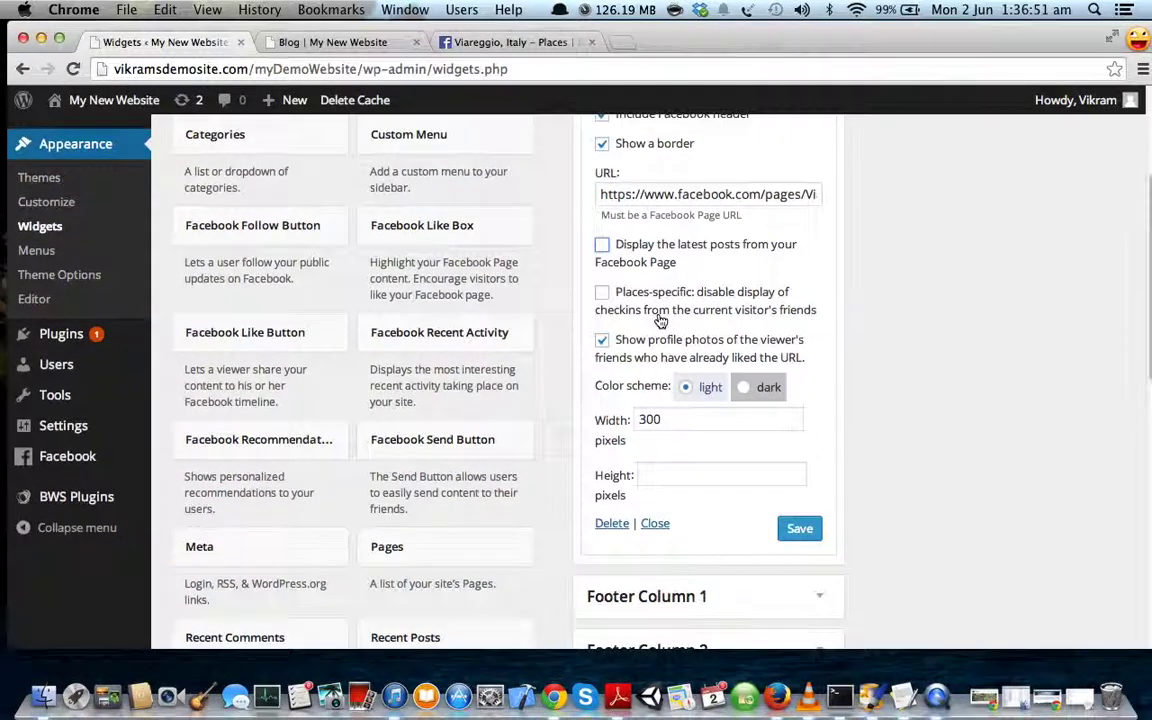
left_click(799, 475)
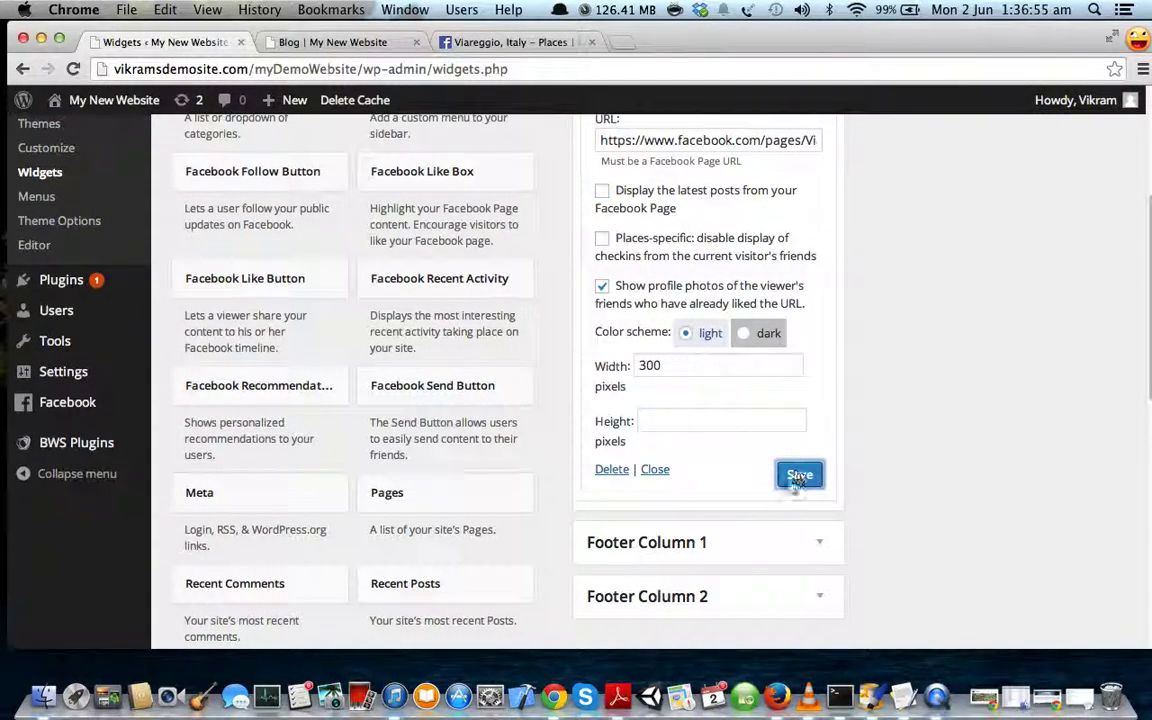
scroll(797, 455, "up", 10)
- Reload the blog and check the 'Like Us!' Facebook box in its sidebar
left_click(333, 42)
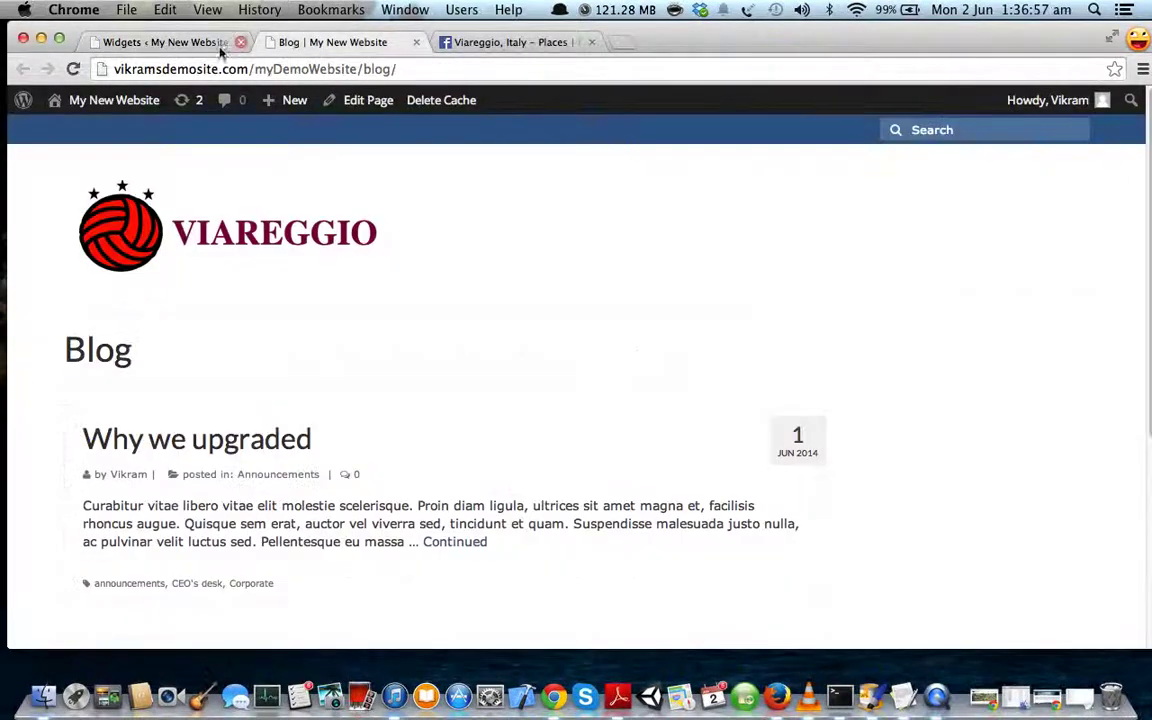
left_click(76, 70)
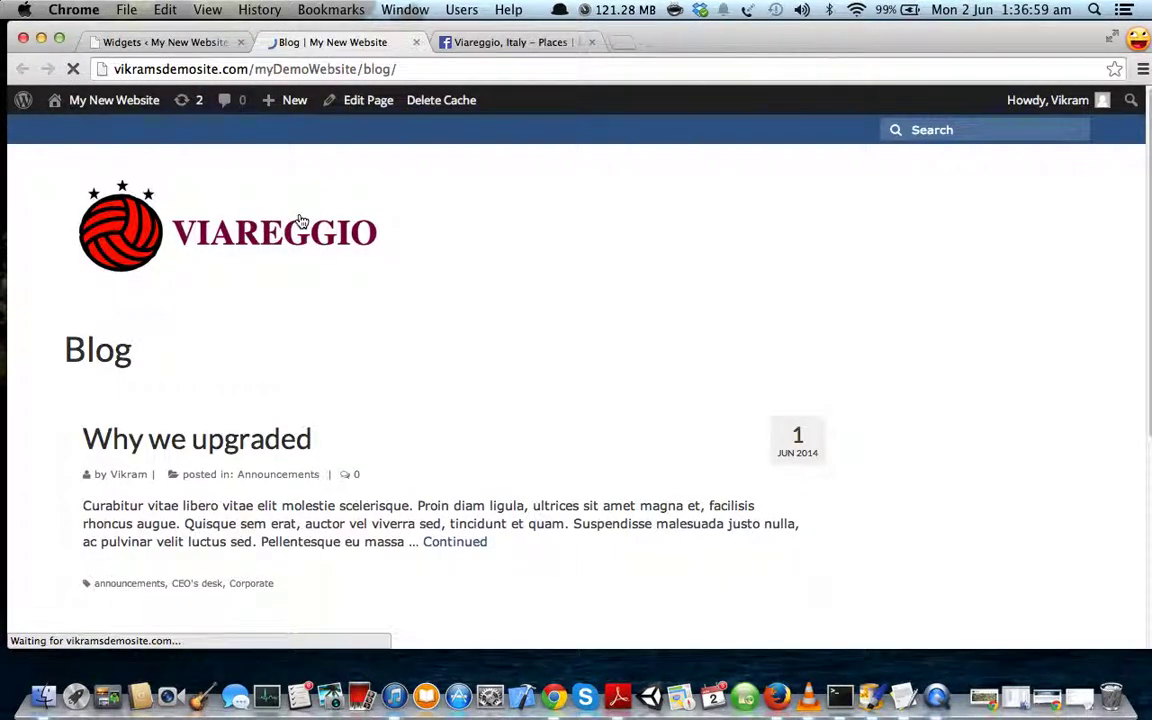
scroll(458, 339, "down", 5)
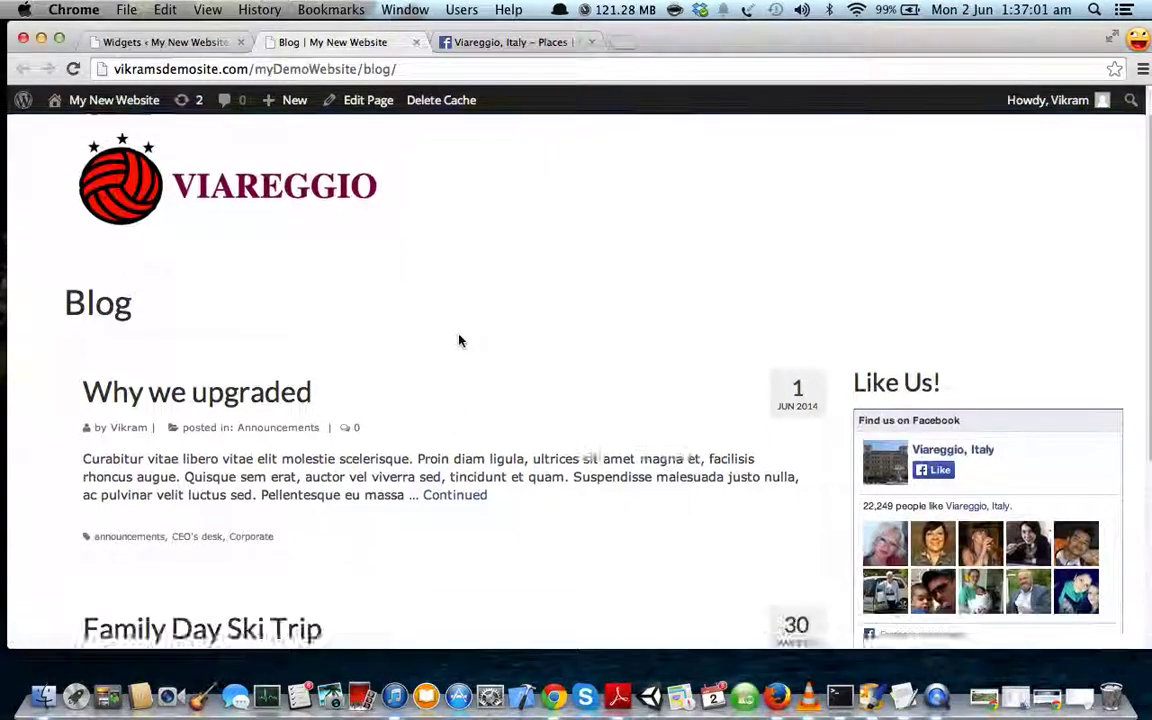
scroll(459, 342, "up", 3)
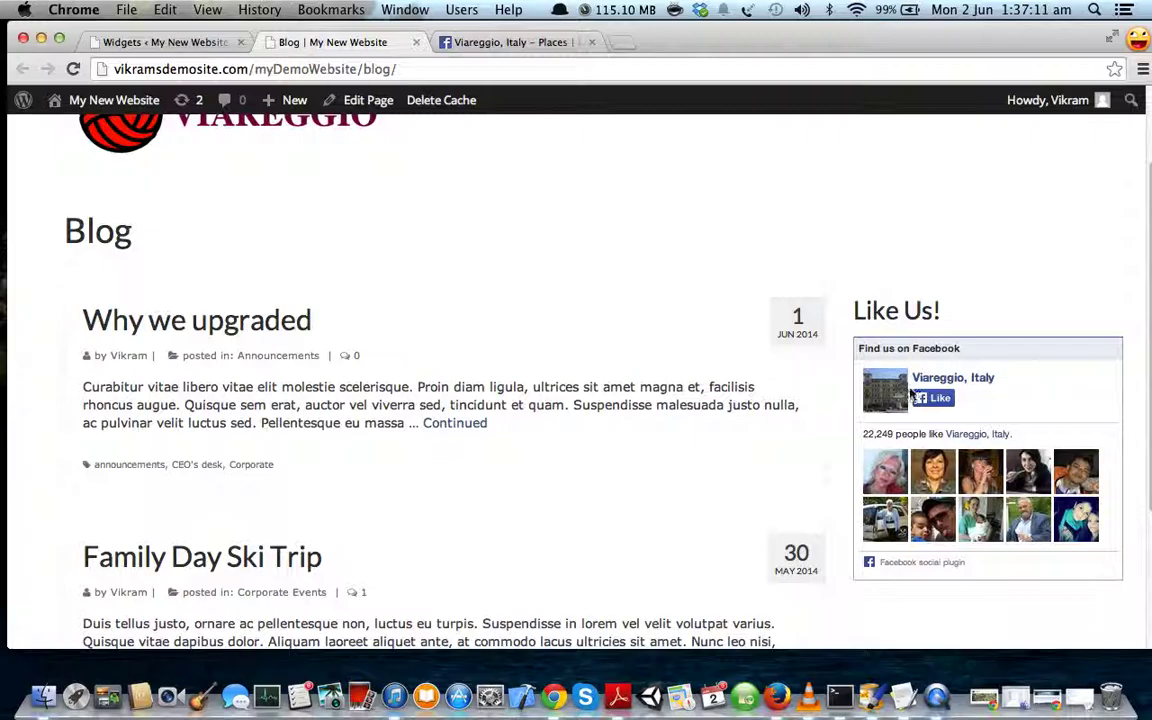
scroll(638, 406, "up", 3)
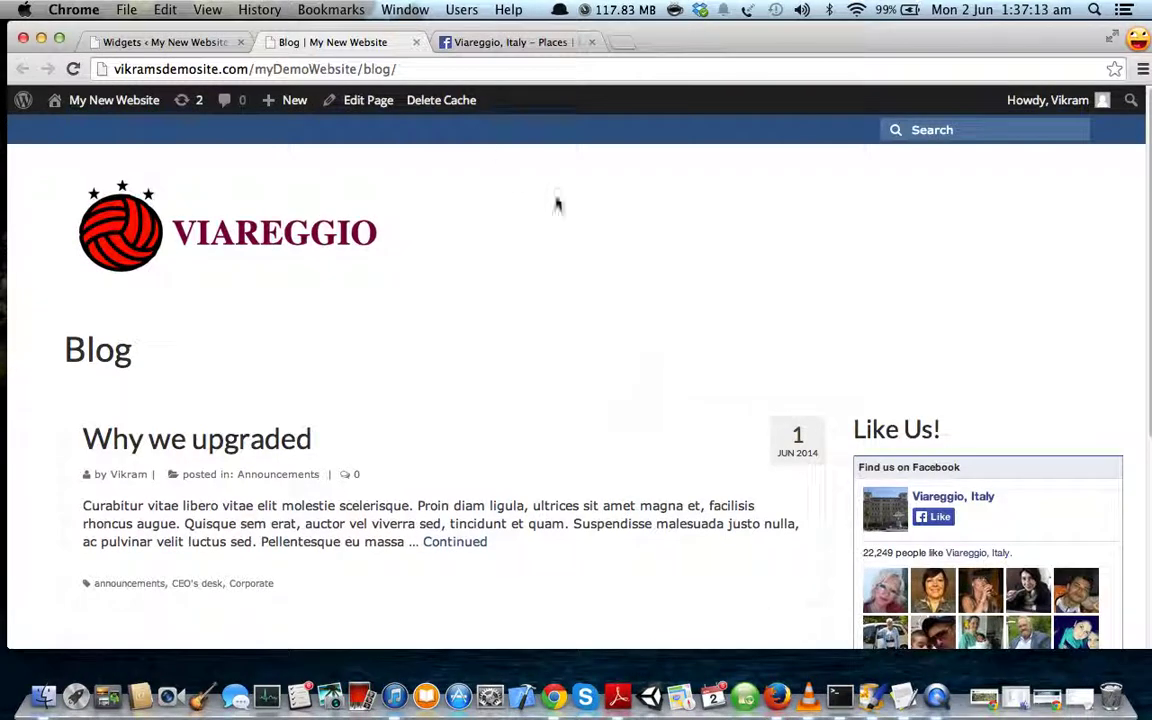
scroll(957, 505, "down", 5)
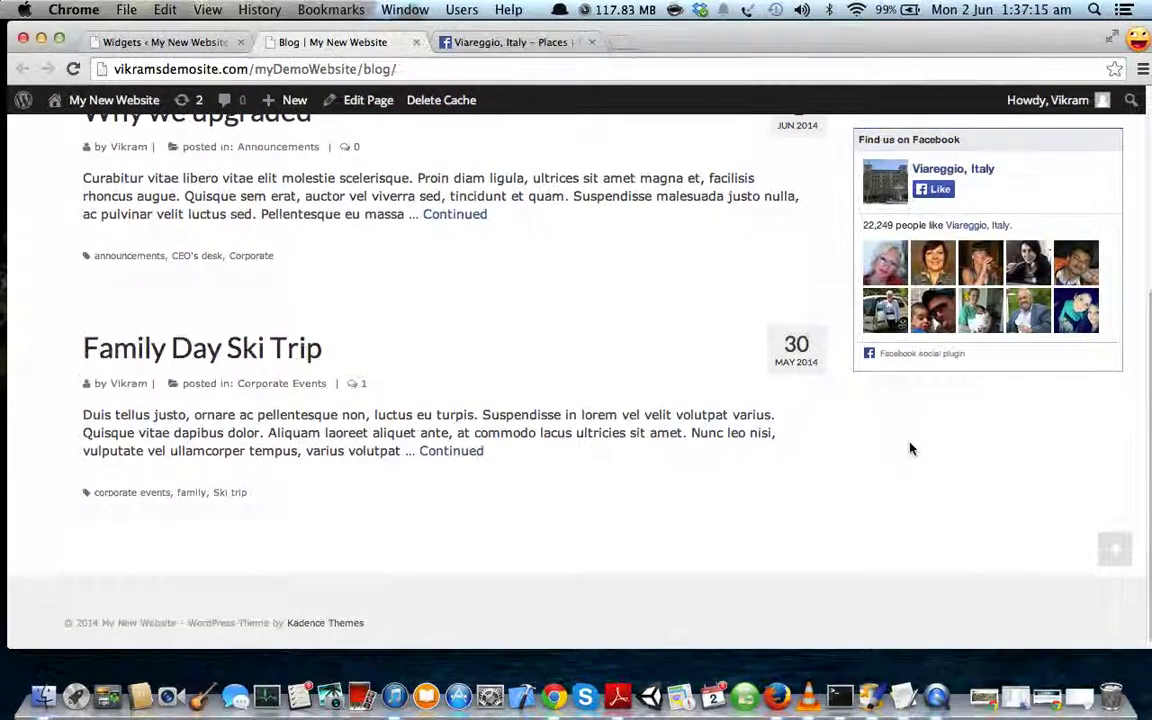
- Select the sidebar to-do items in roadmap.txt, then return to Chrome
left_click(1059, 680)
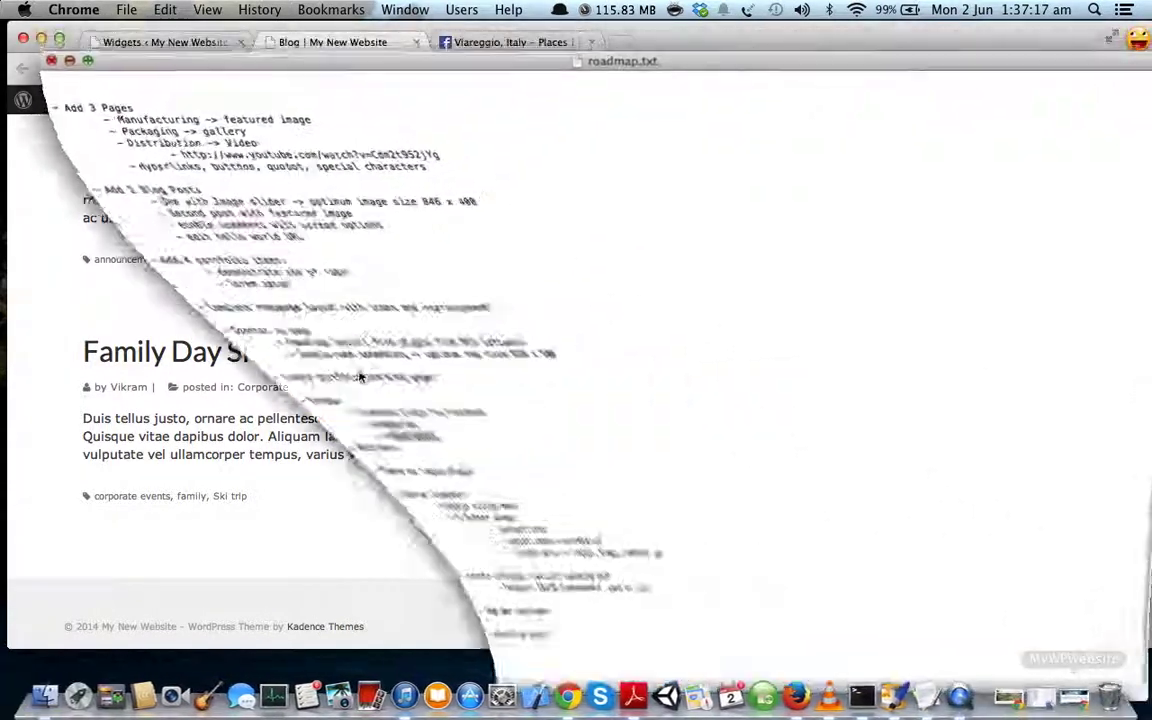
left_click(270, 414)
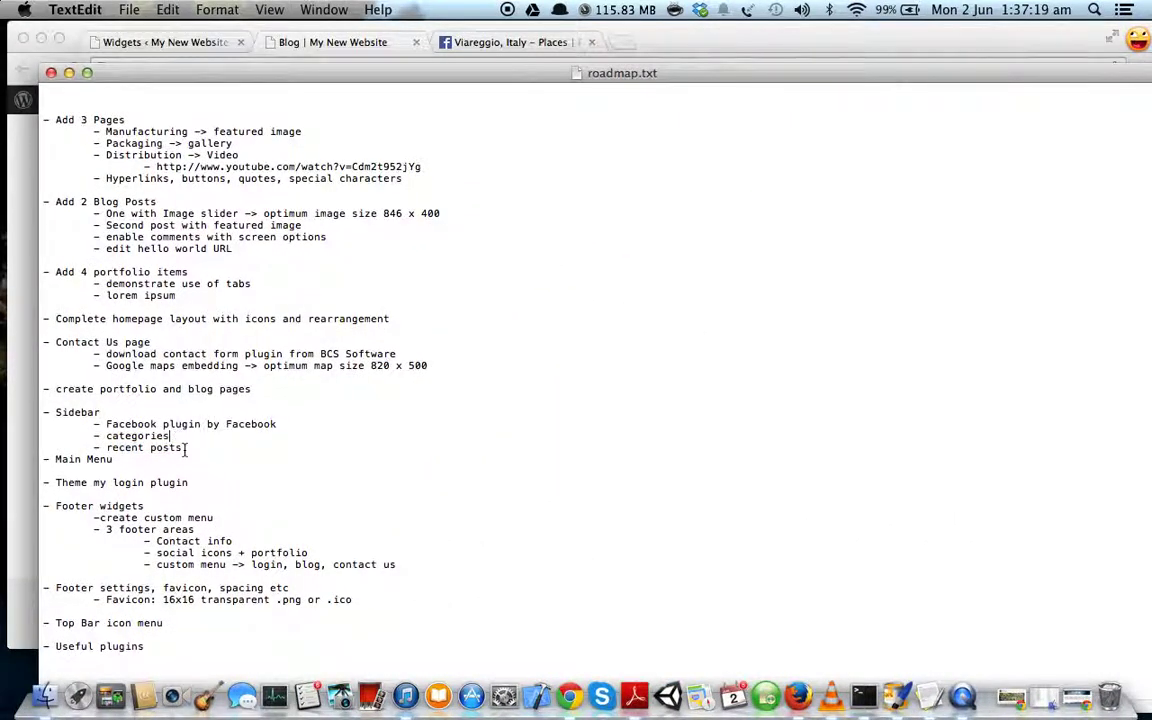
left_click_drag(184, 449, 102, 428)
left_click(18, 385)
scroll(442, 404, "up", 5)
- Collapse the 'Like Us!' Facebook Like Box widget in the Primary Sidebar
left_click(196, 46)
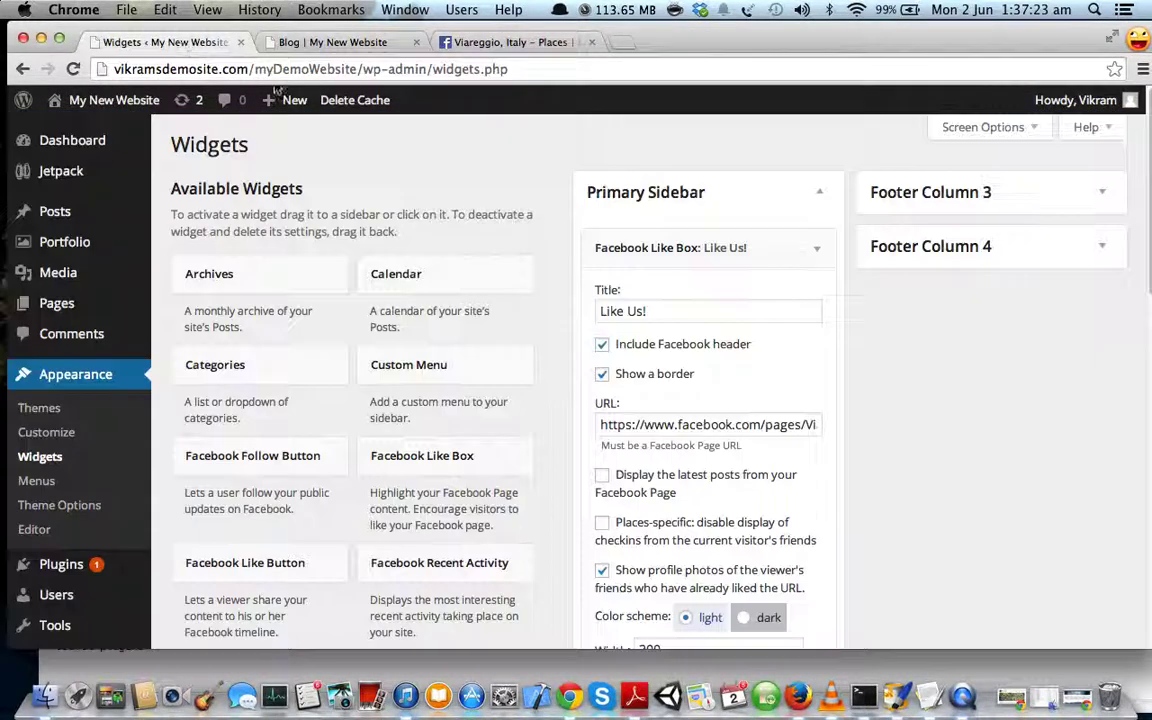
scroll(586, 404, "down", 5)
scroll(741, 160, "up", 3)
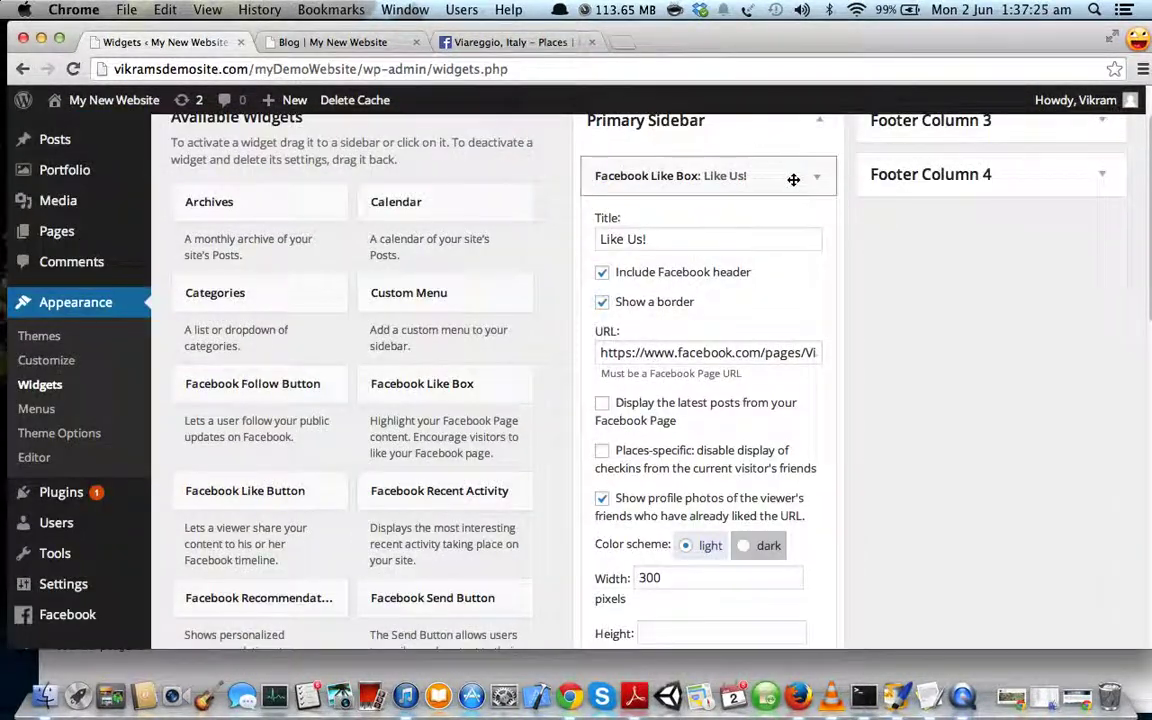
left_click(792, 176)
scroll(558, 288, "down", 1)
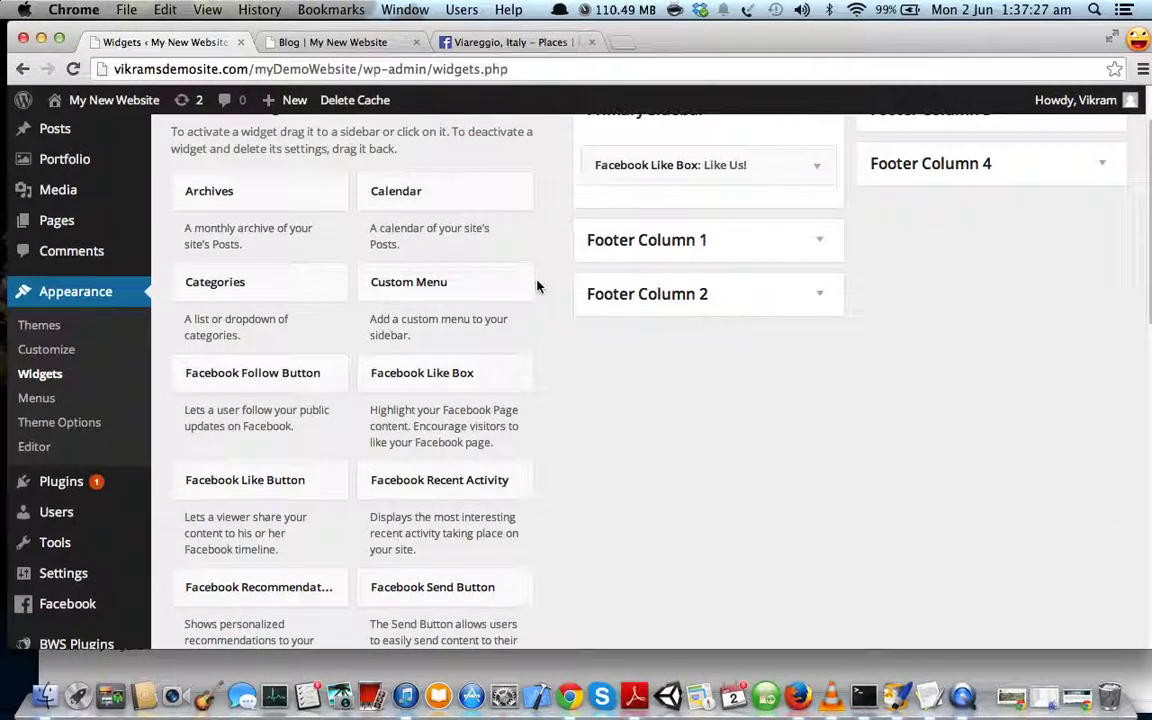
scroll(550, 309, "up", 3)
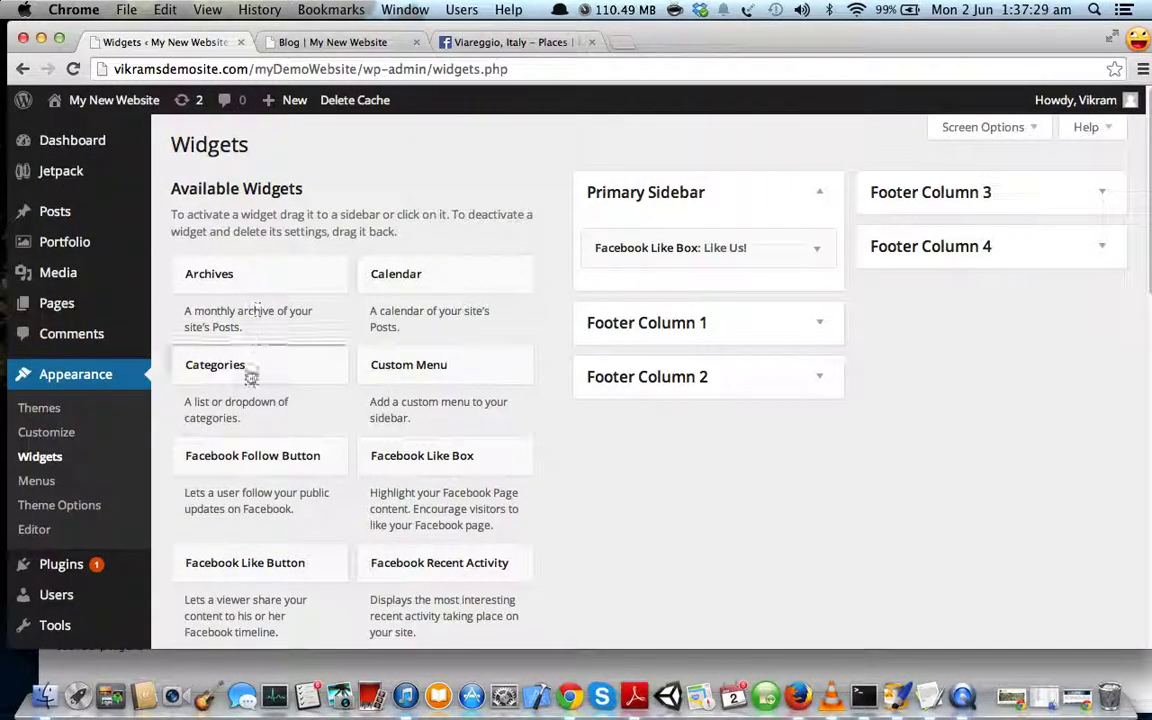
scroll(280, 375, "down", 1)
- Add a Categories widget titled 'Categories' to the Primary Sidebar and save it
left_click_drag(262, 367, 673, 281)
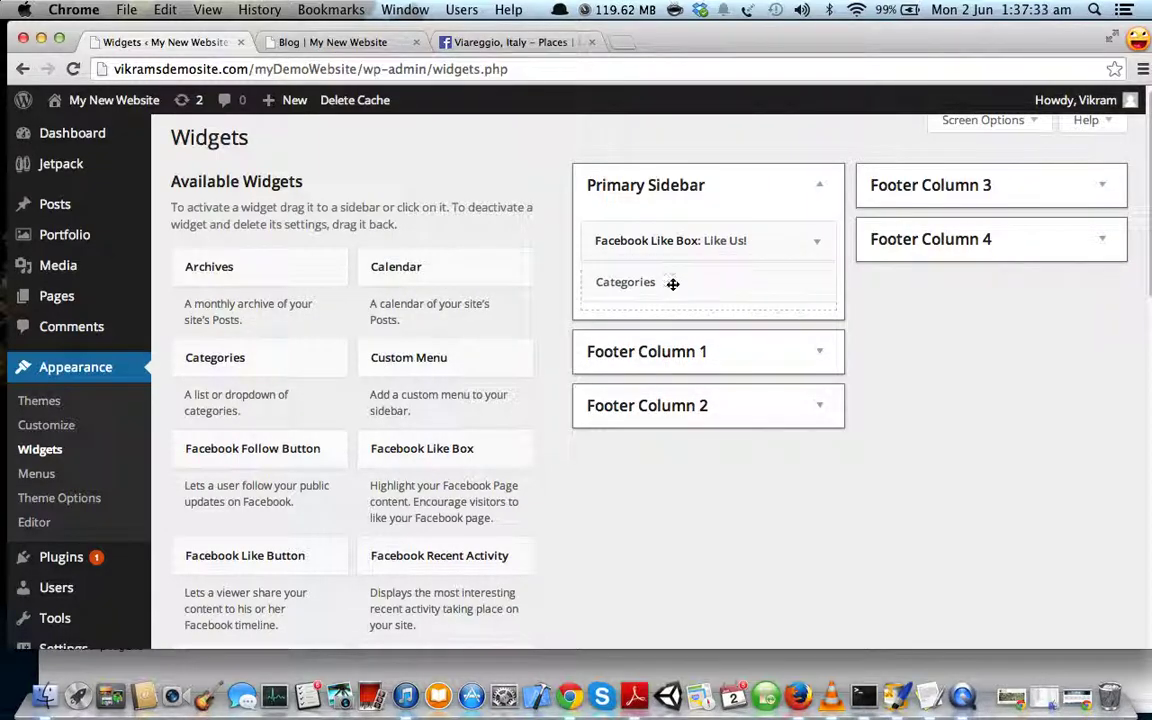
left_click(668, 350)
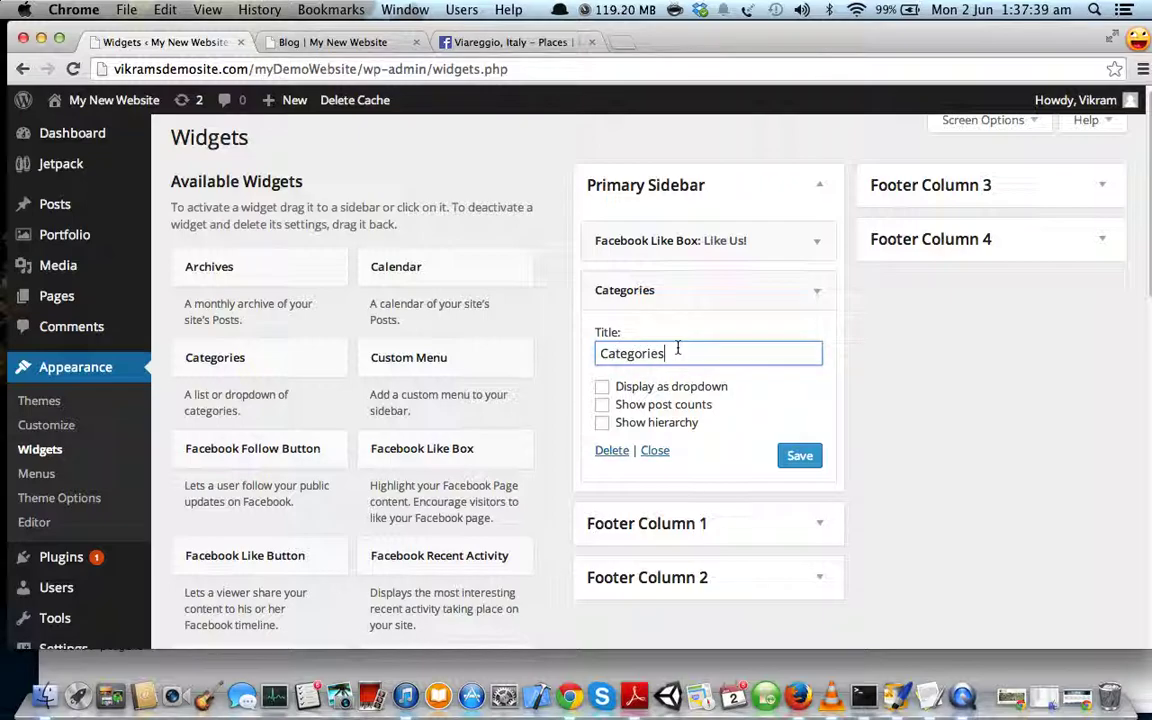
scroll(674, 346, "down", 2)
left_click(799, 407)
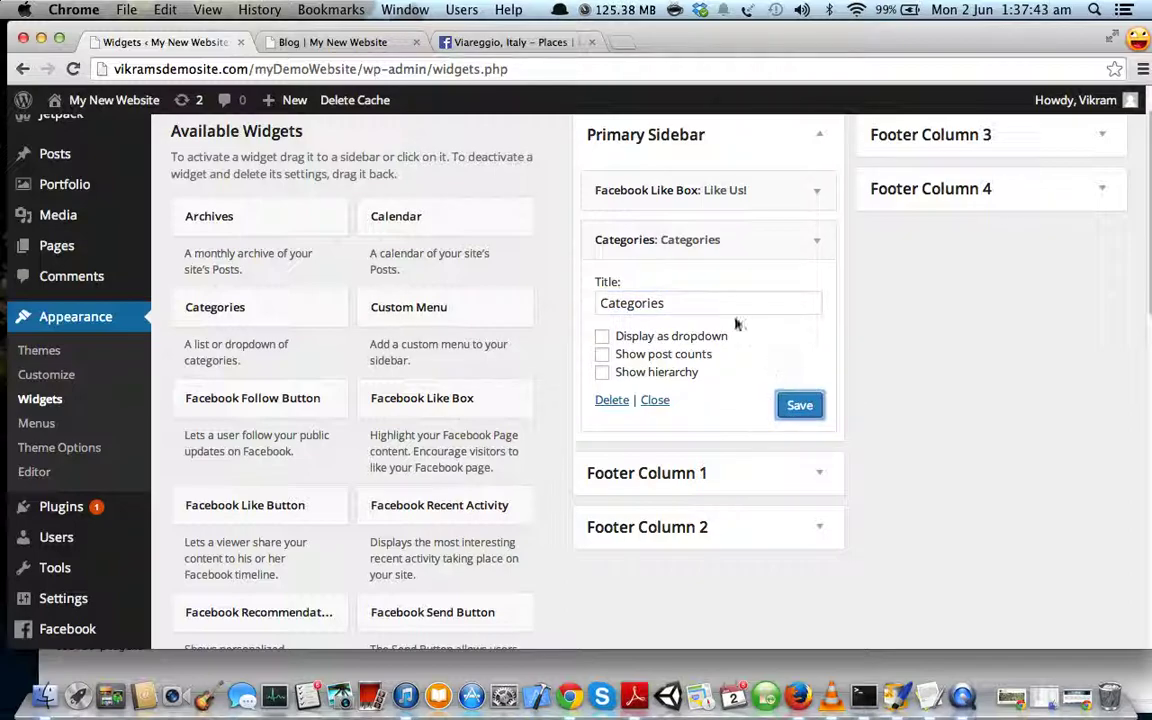
- Move the Categories widget above the Facebook Like Box in the Primary Sidebar
left_click_drag(702, 242, 698, 188)
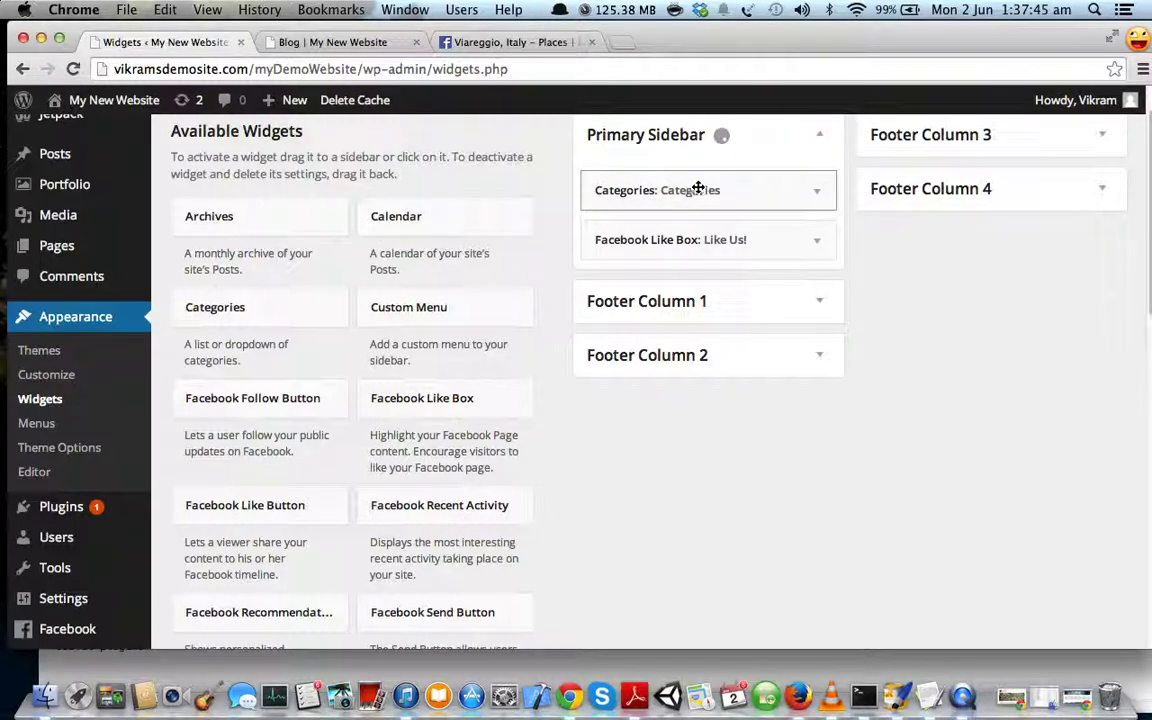
scroll(689, 231, "up", 2)
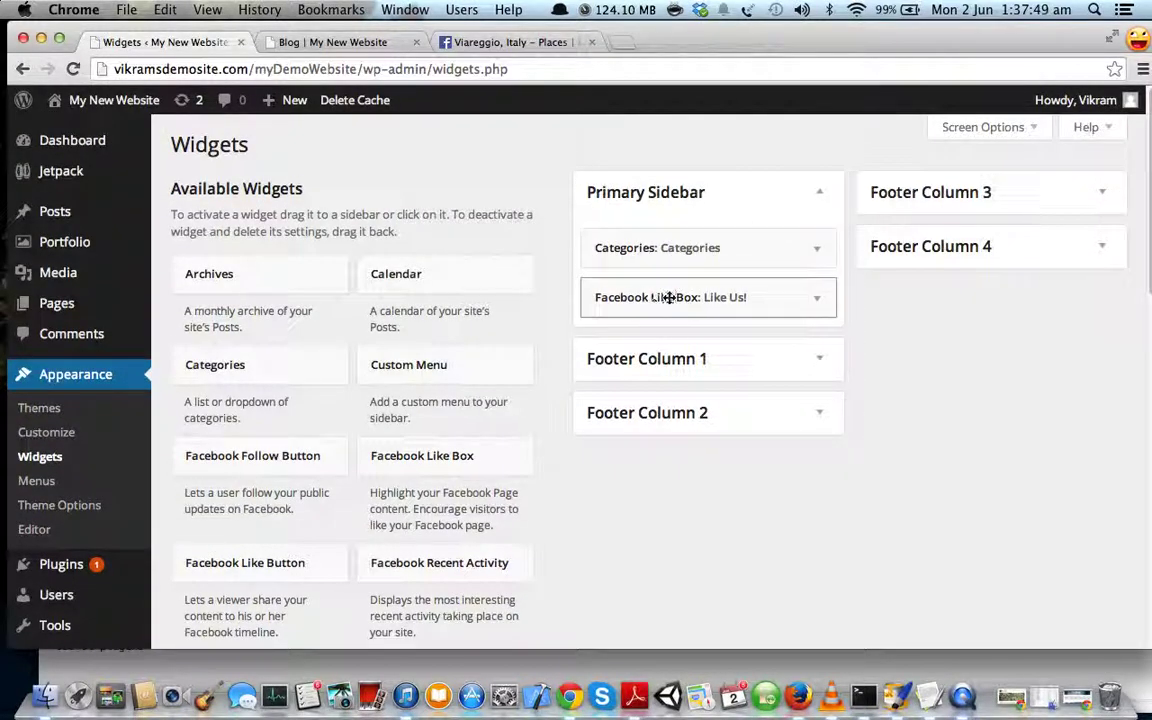
left_click_drag(658, 256, 654, 240)
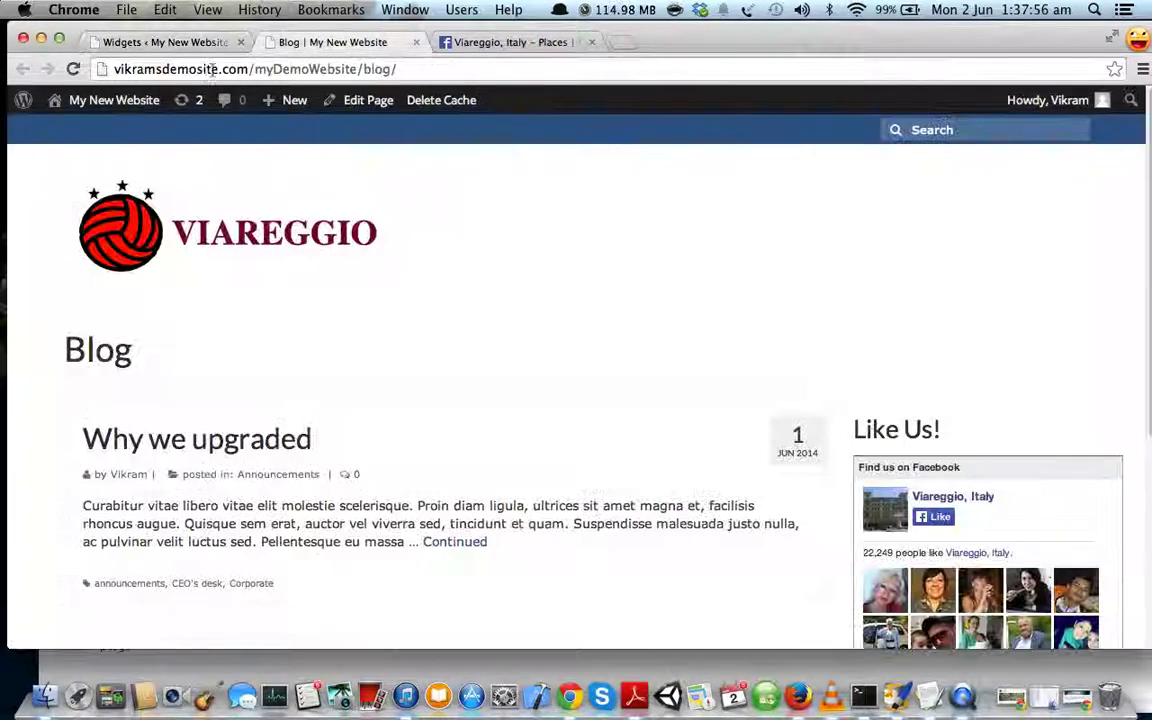
- Reload the live blog to confirm Announcements and Corporate Events appear above 'Like Us!'
left_click(328, 42)
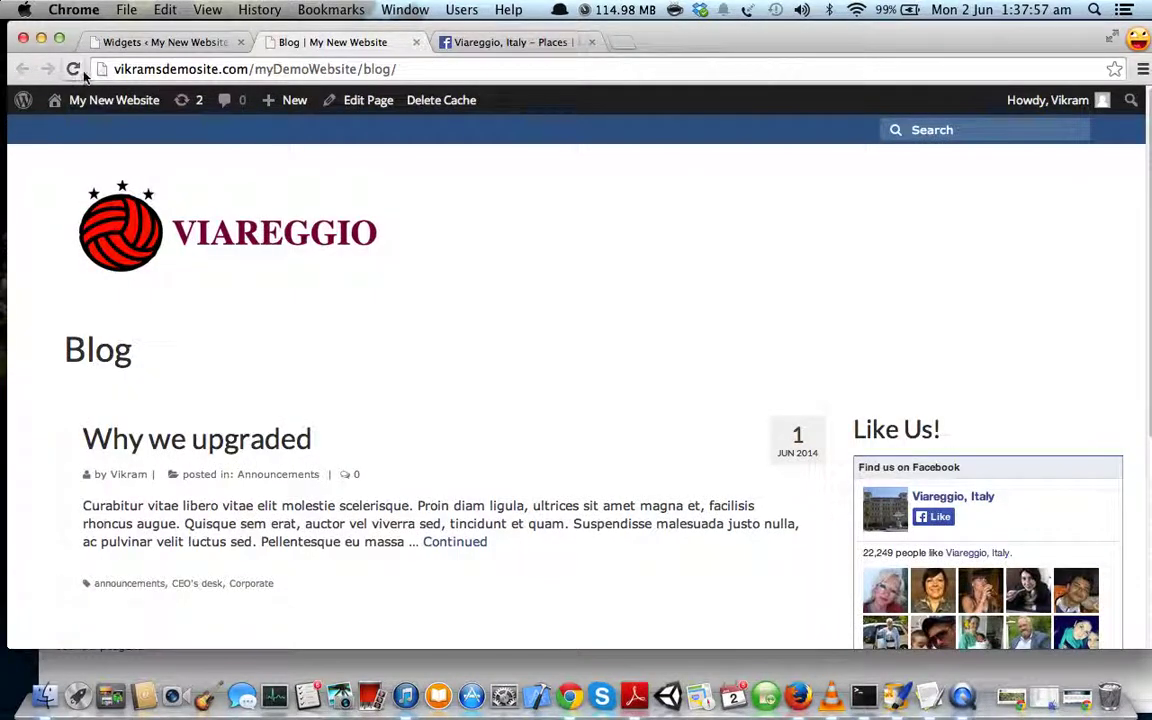
left_click(73, 69)
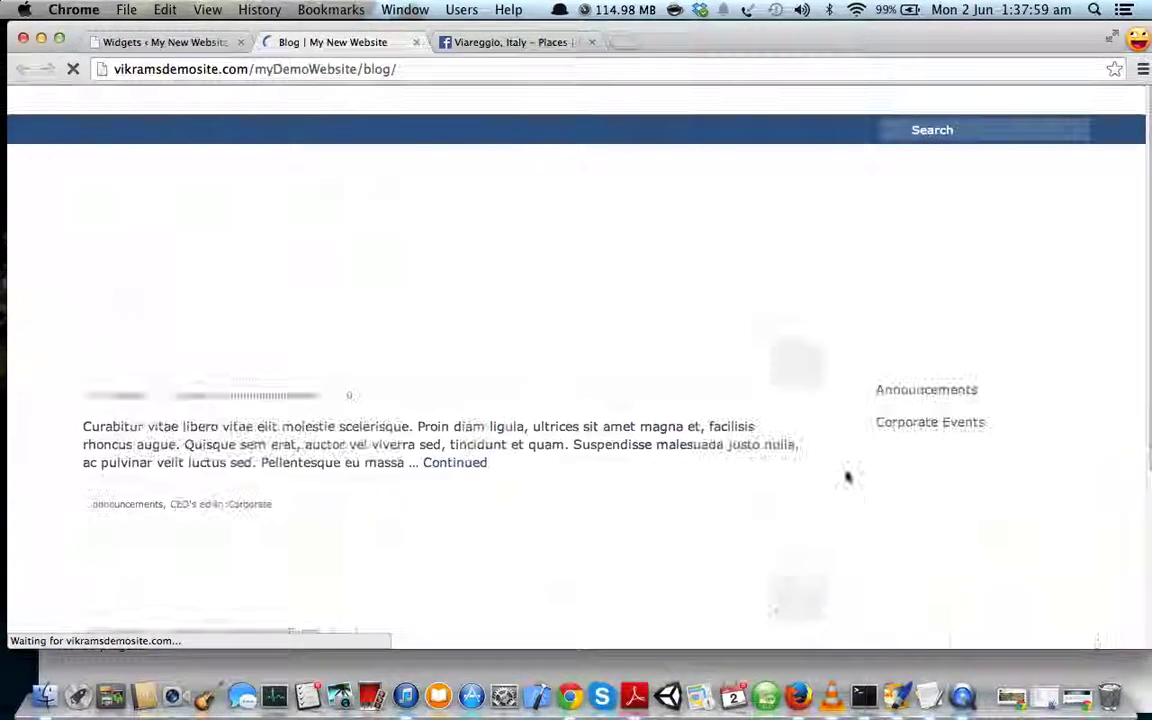
scroll(635, 410, "down", 5)
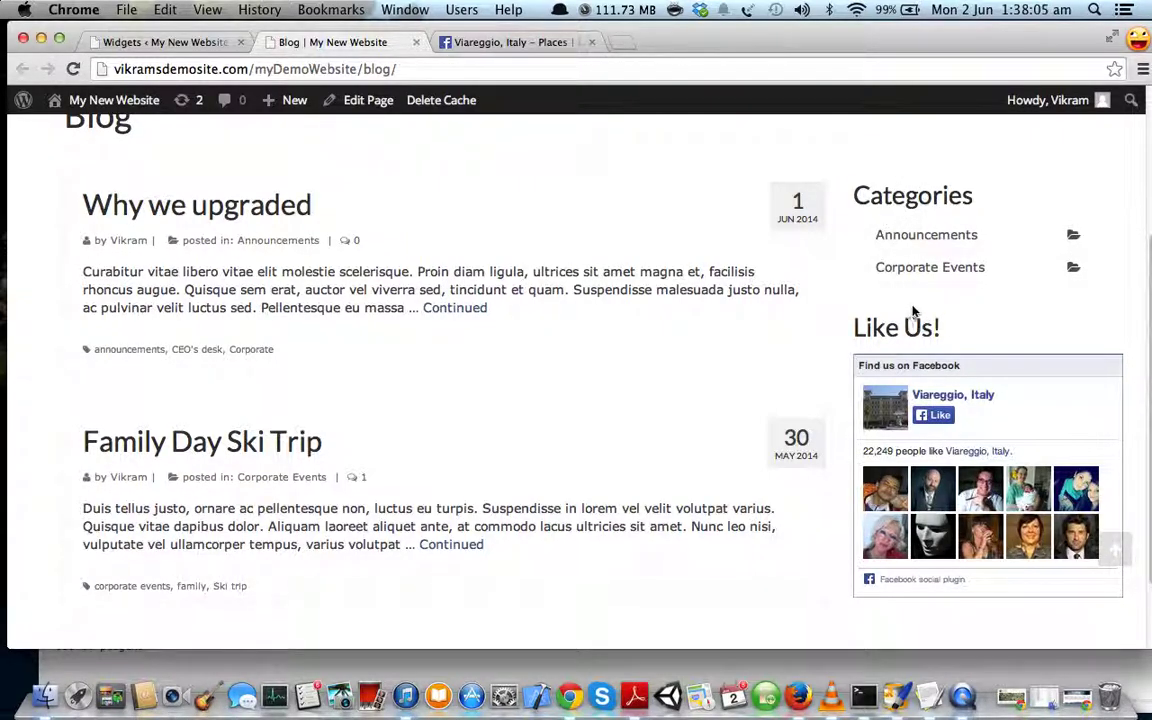
scroll(913, 313, "up", 5)
left_click(165, 42)
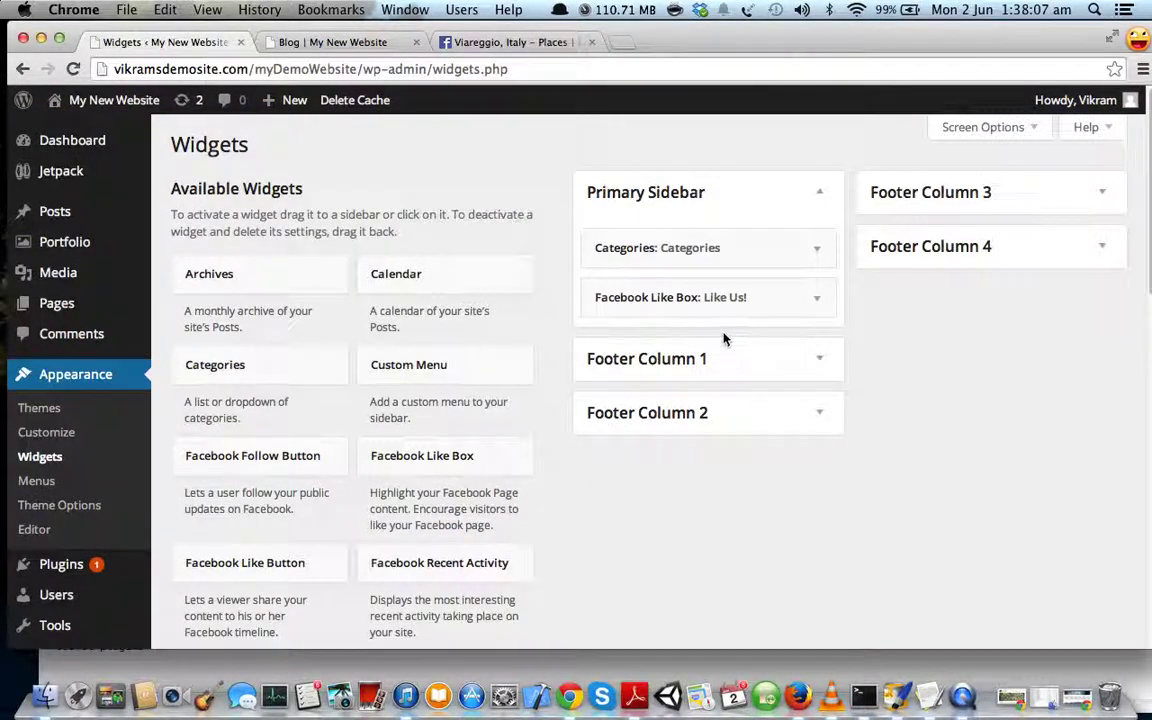
- Move the Facebook Like Box back above Categories in the Primary Sidebar
left_click_drag(684, 298, 685, 245)
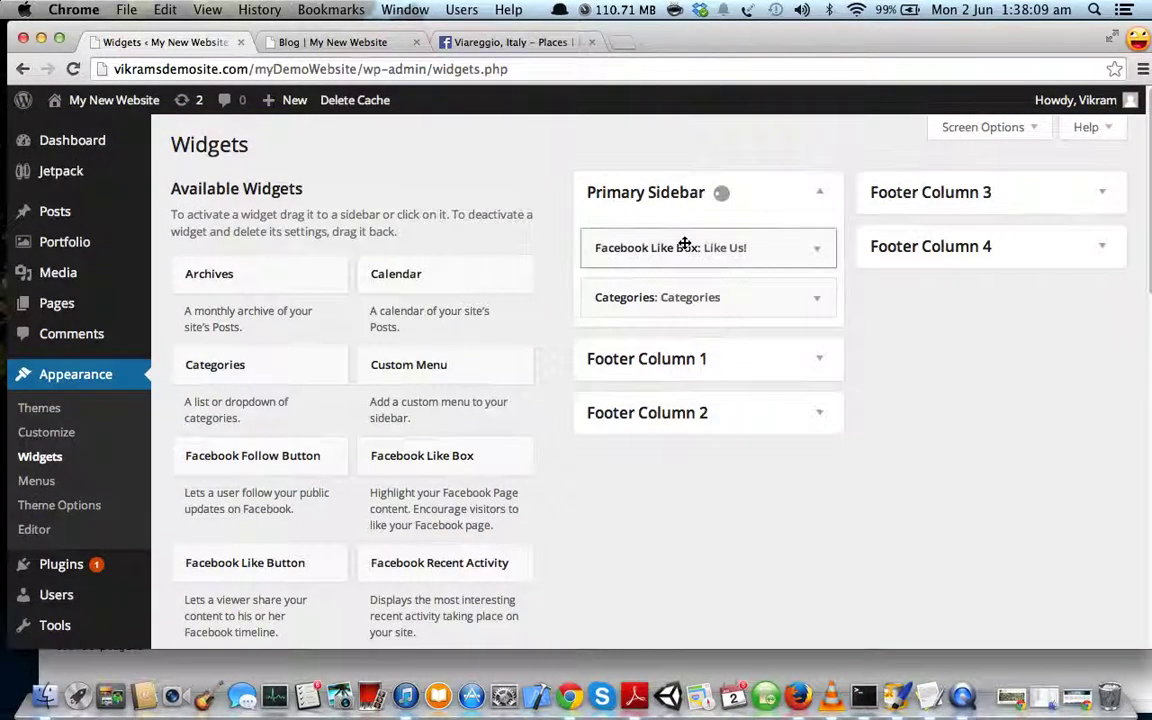
scroll(714, 305, "down", 1)
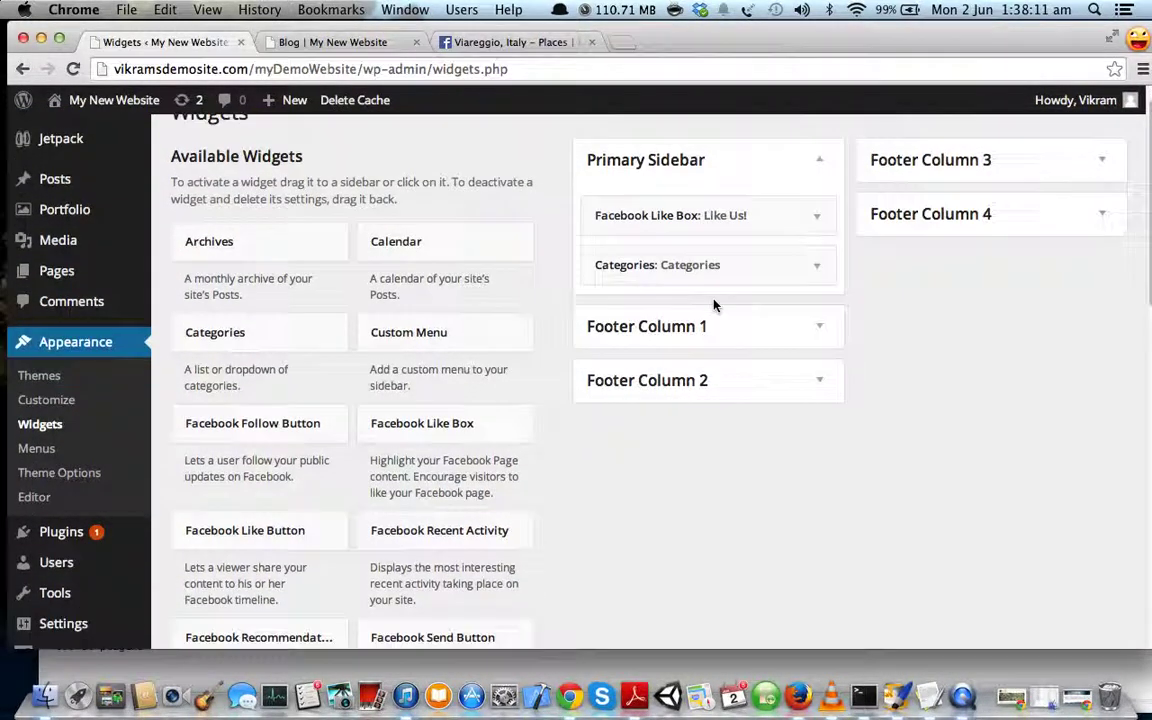
scroll(598, 447, "down", 6)
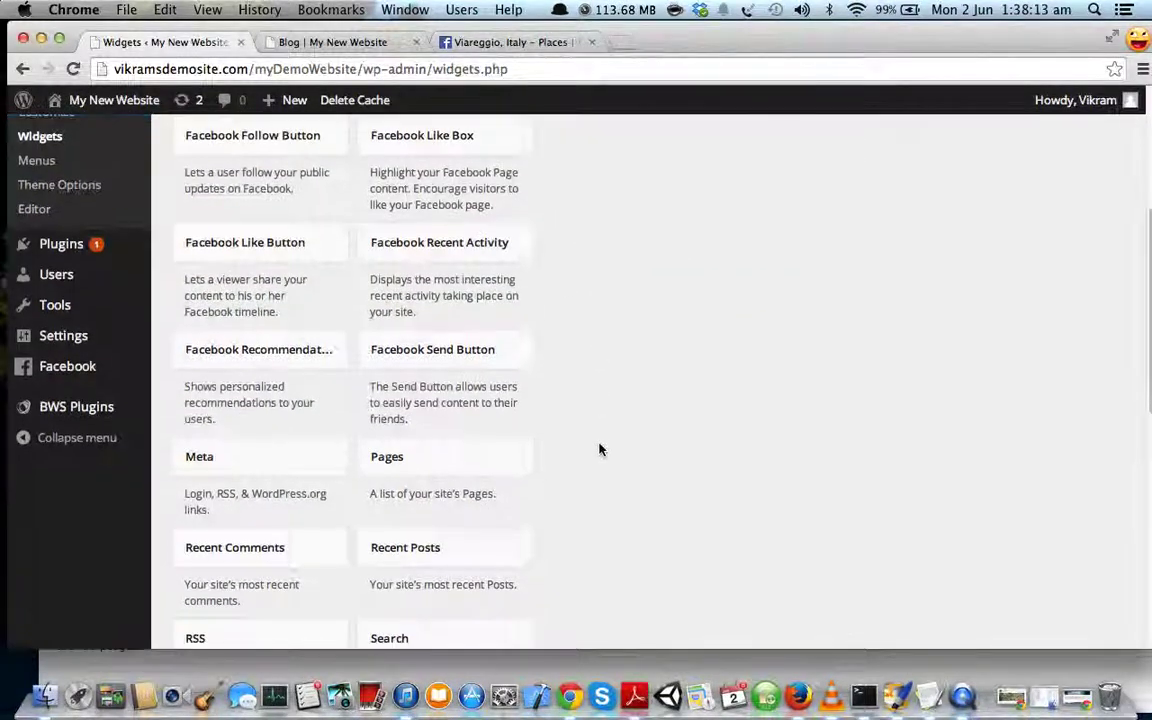
scroll(600, 450, "down", 6)
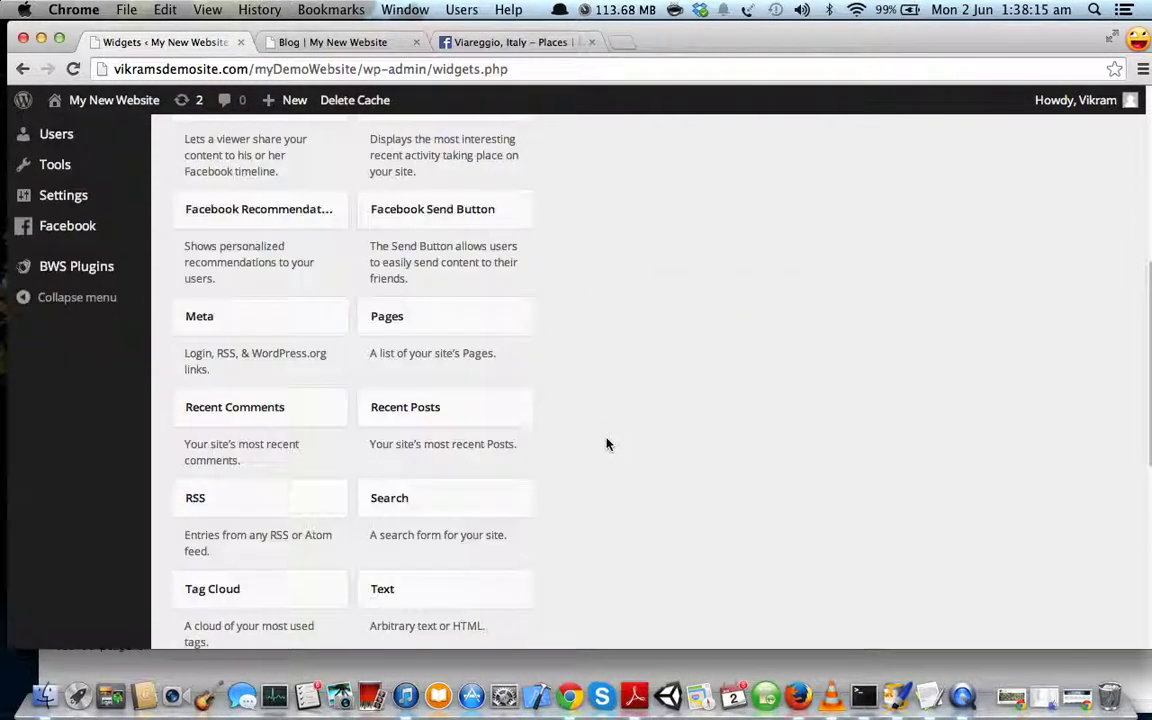
scroll(606, 444, "down", 6)
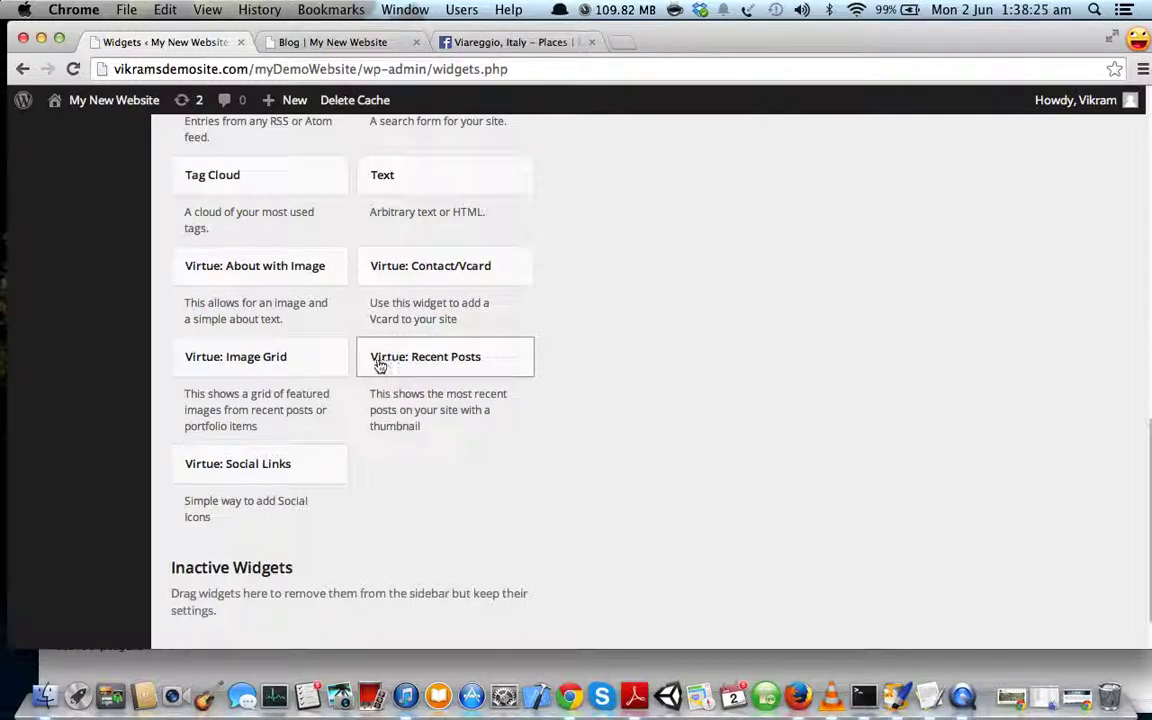
- Find the Virtue: Recent Posts widget in Available Widgets and start dragging it toward the sidebar
left_click(445, 362)
left_click(442, 362)
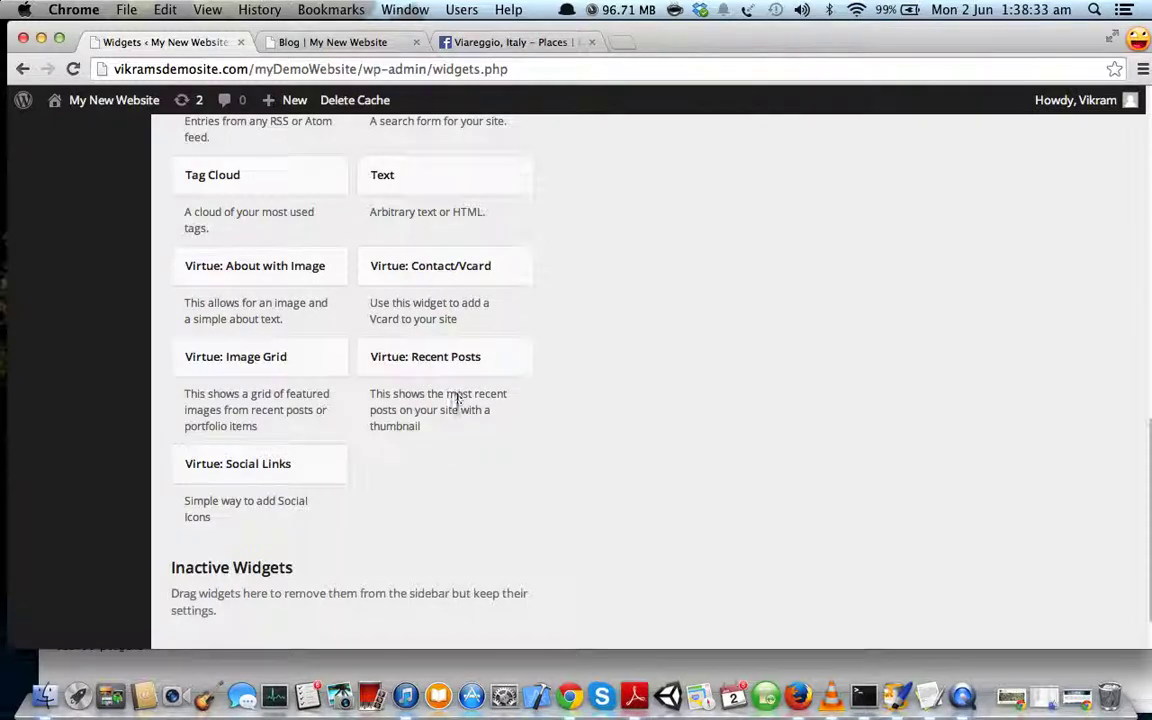
left_click_drag(427, 375, 565, 497)
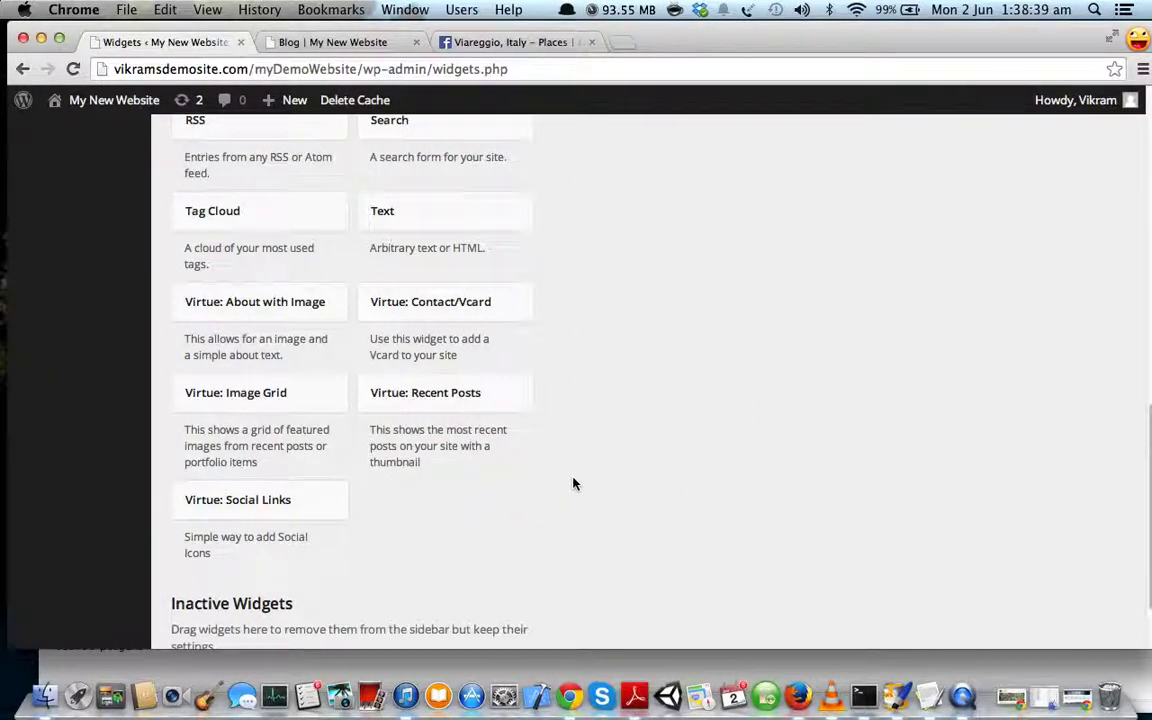
scroll(573, 482, "down", 1)
scroll(590, 468, "up", 15)
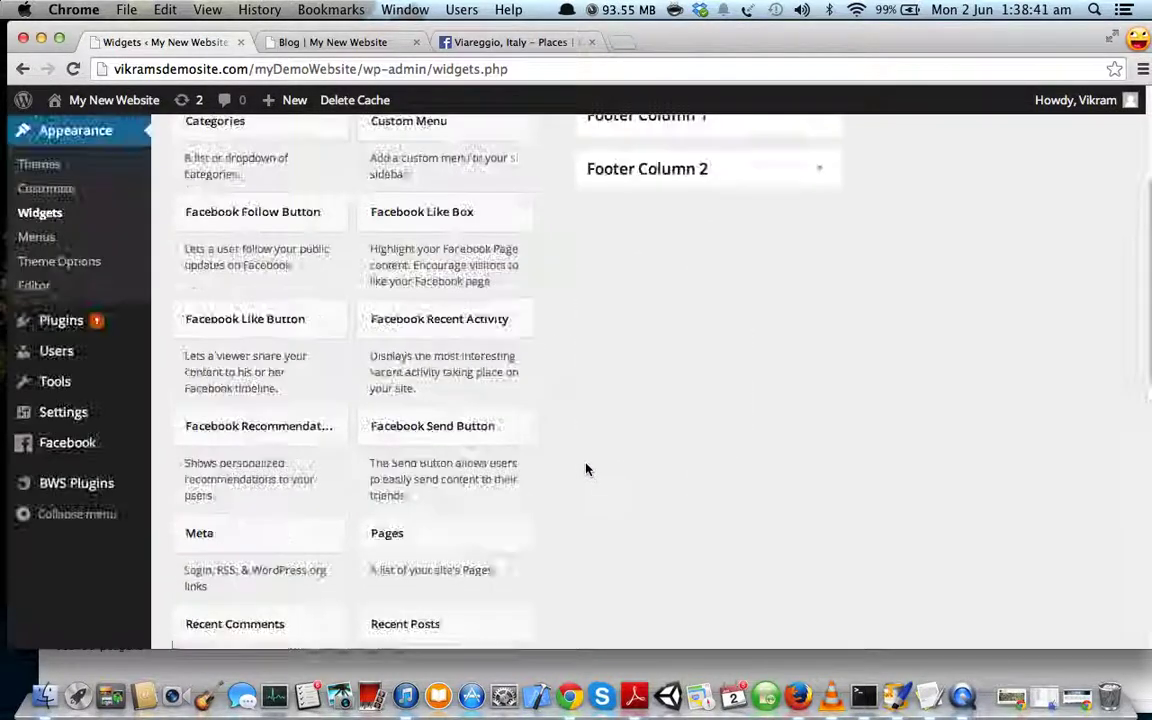
scroll(547, 498, "down", 15)
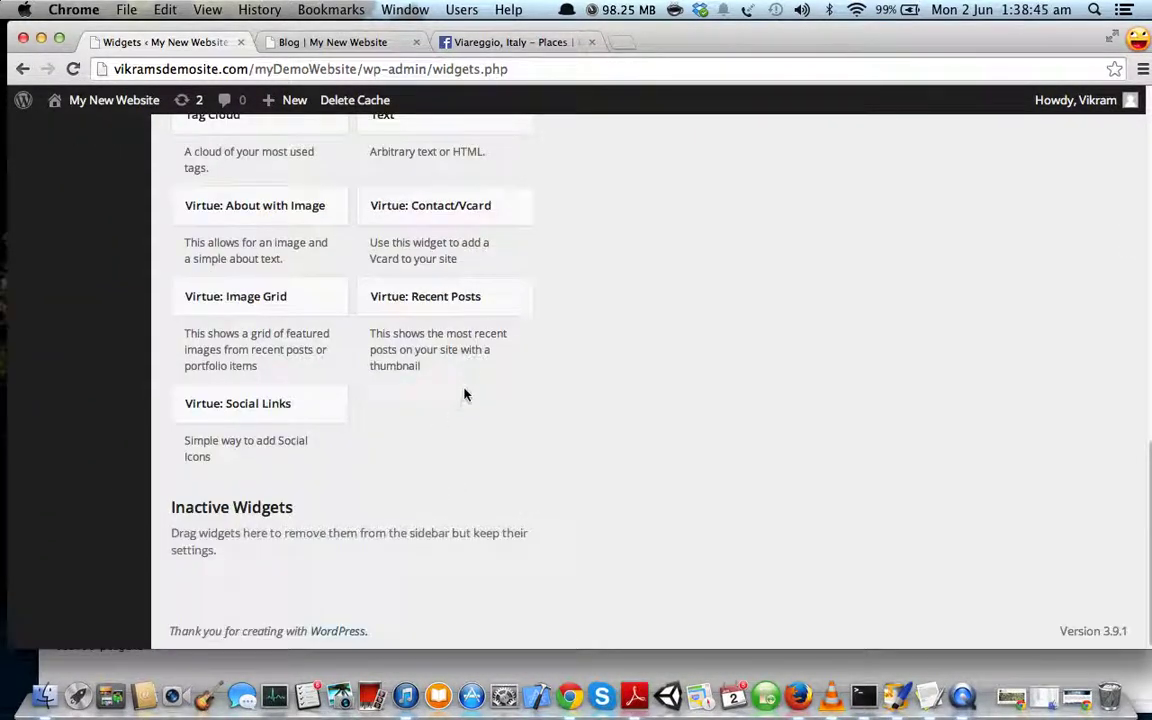
- Add the Virtue: Recent Posts widget to the Primary Sidebar
left_click(407, 306)
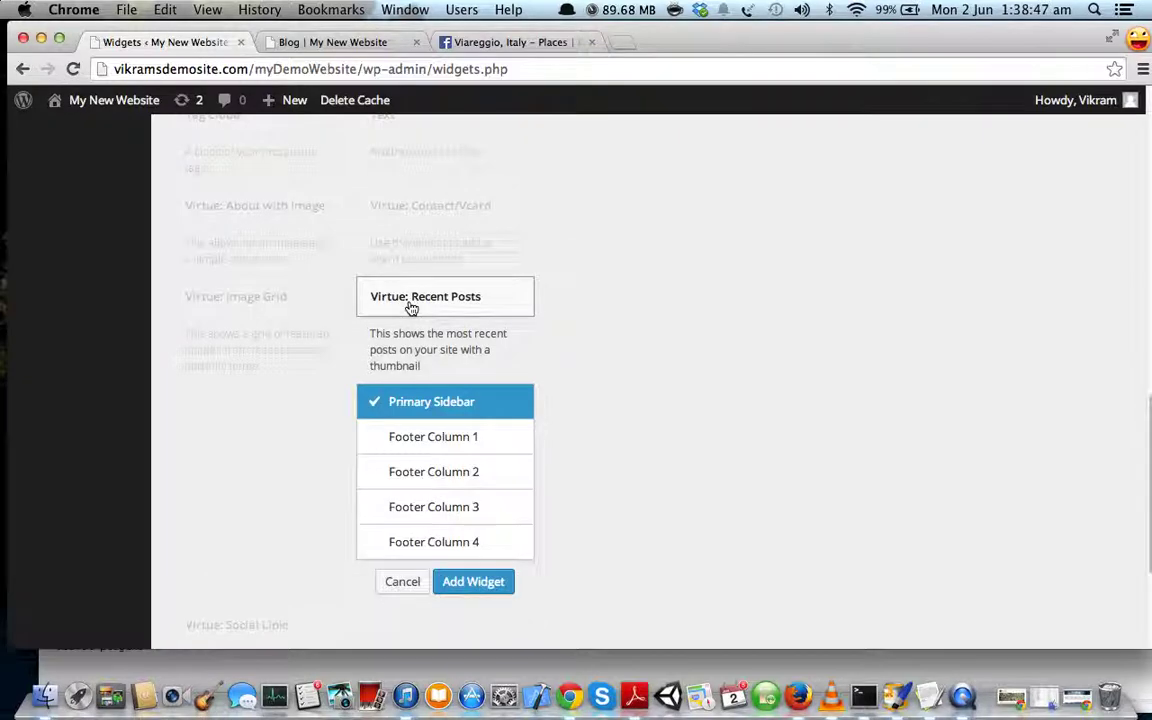
left_click(393, 438)
left_click(411, 478)
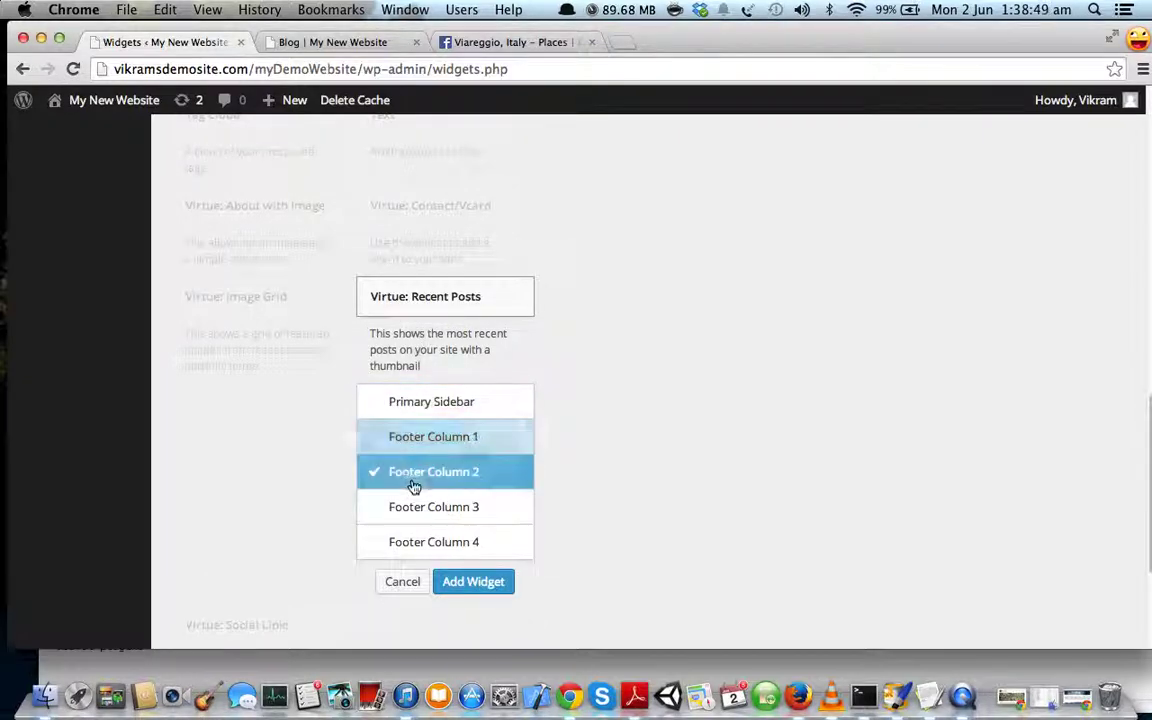
left_click(419, 406)
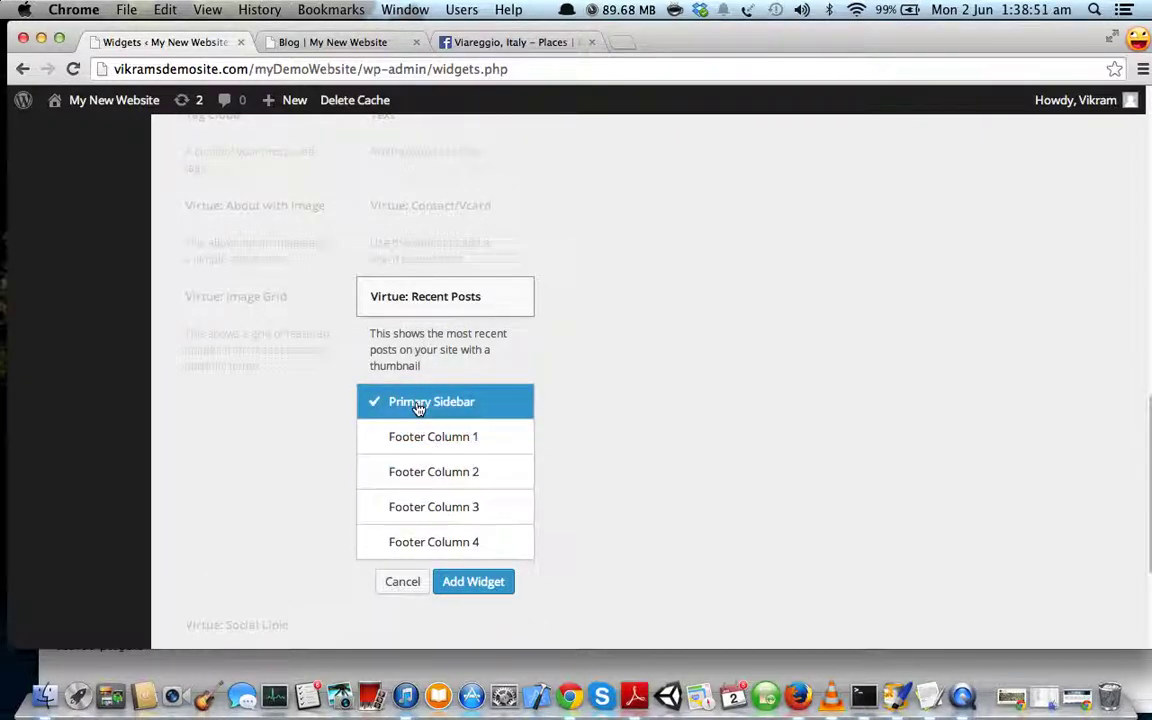
left_click(470, 586)
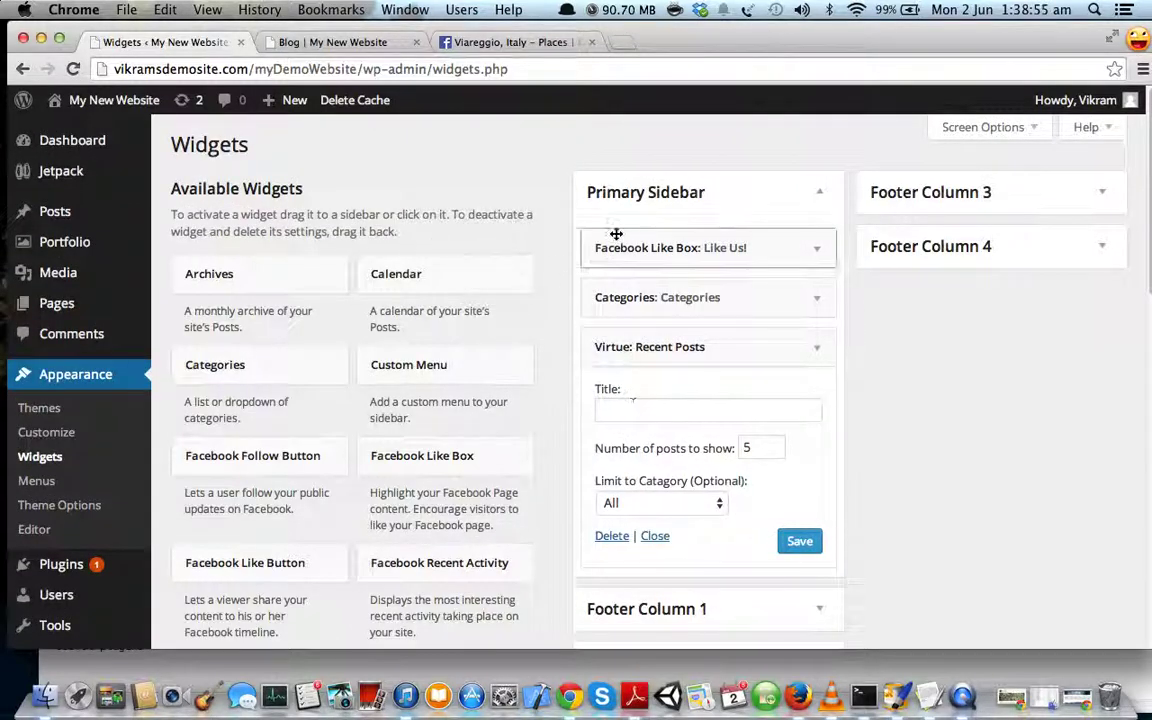
- Title the widget 'Recent Posts', keep the category limit at All, and save it
left_click(619, 406)
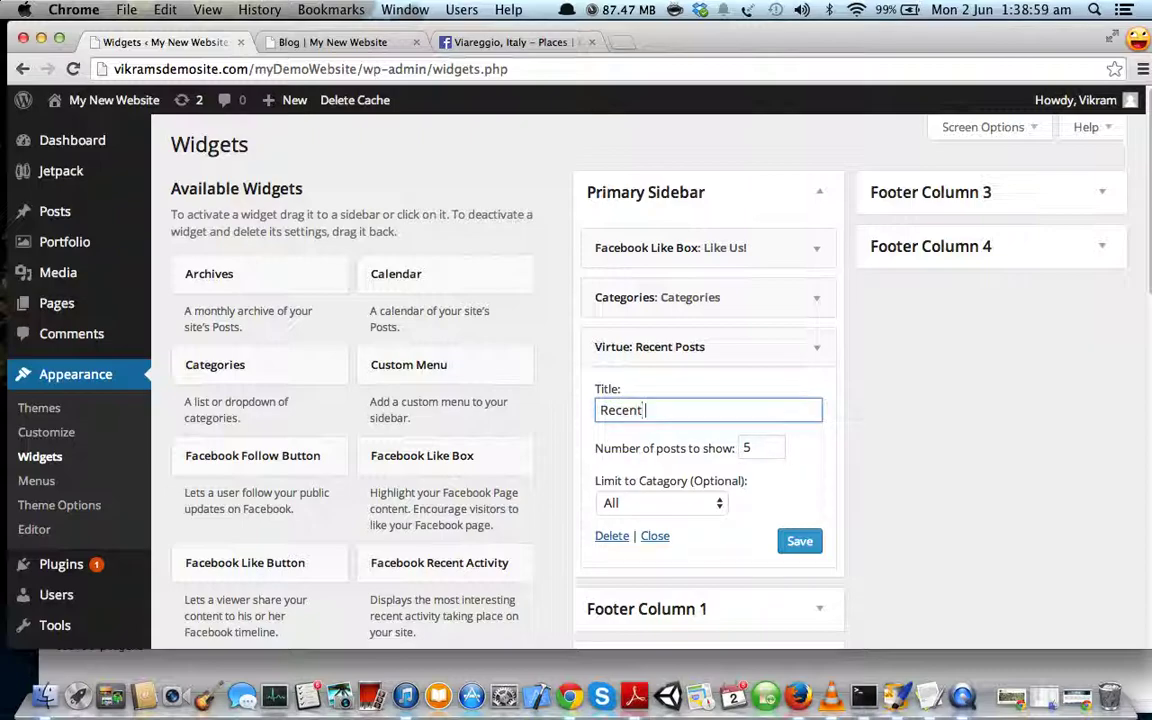
scroll(707, 445, "down", 3)
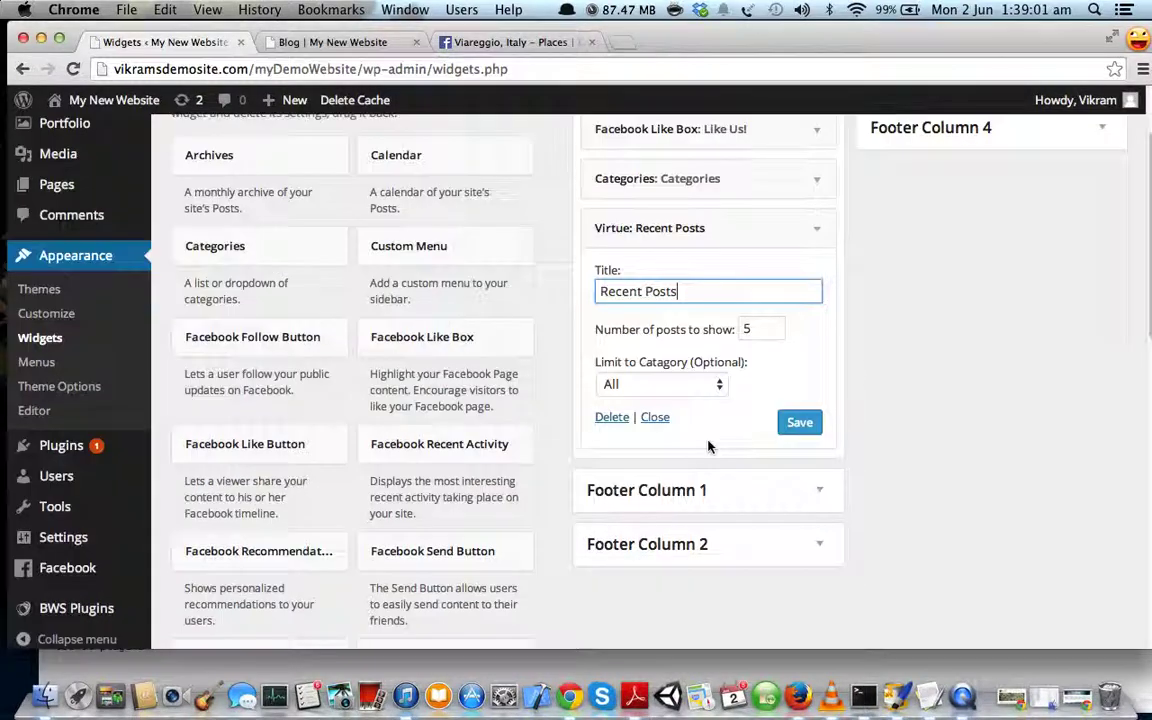
left_click(611, 385)
left_click(716, 385)
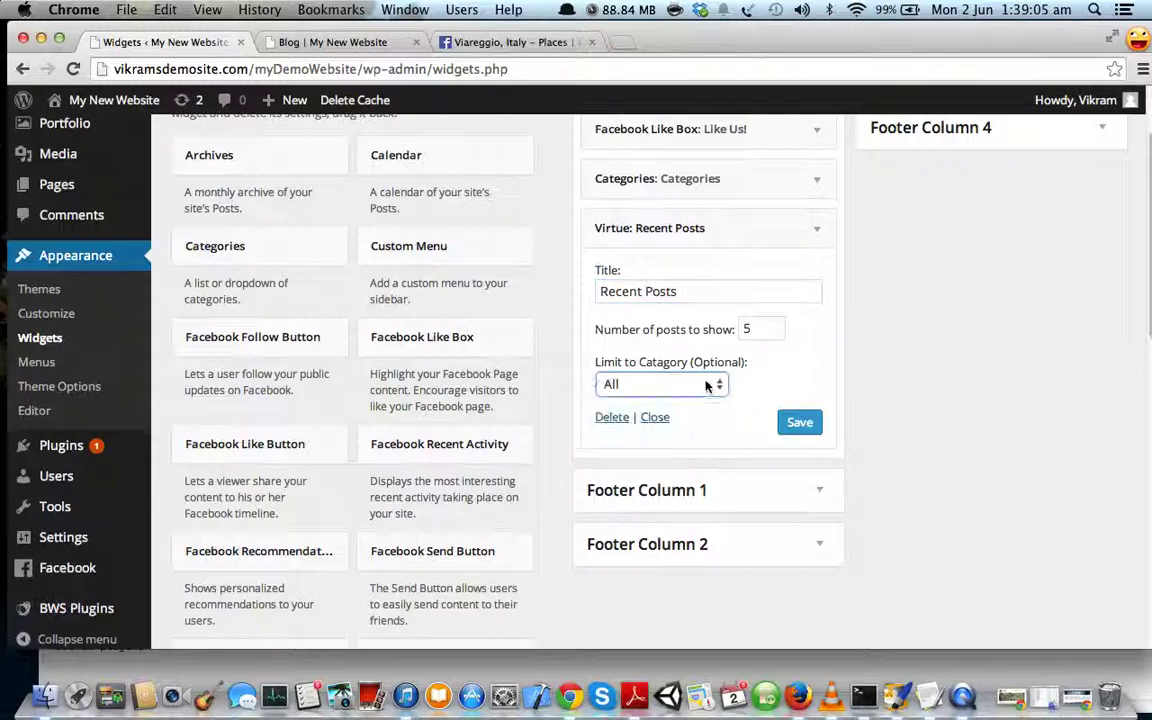
left_click(800, 424)
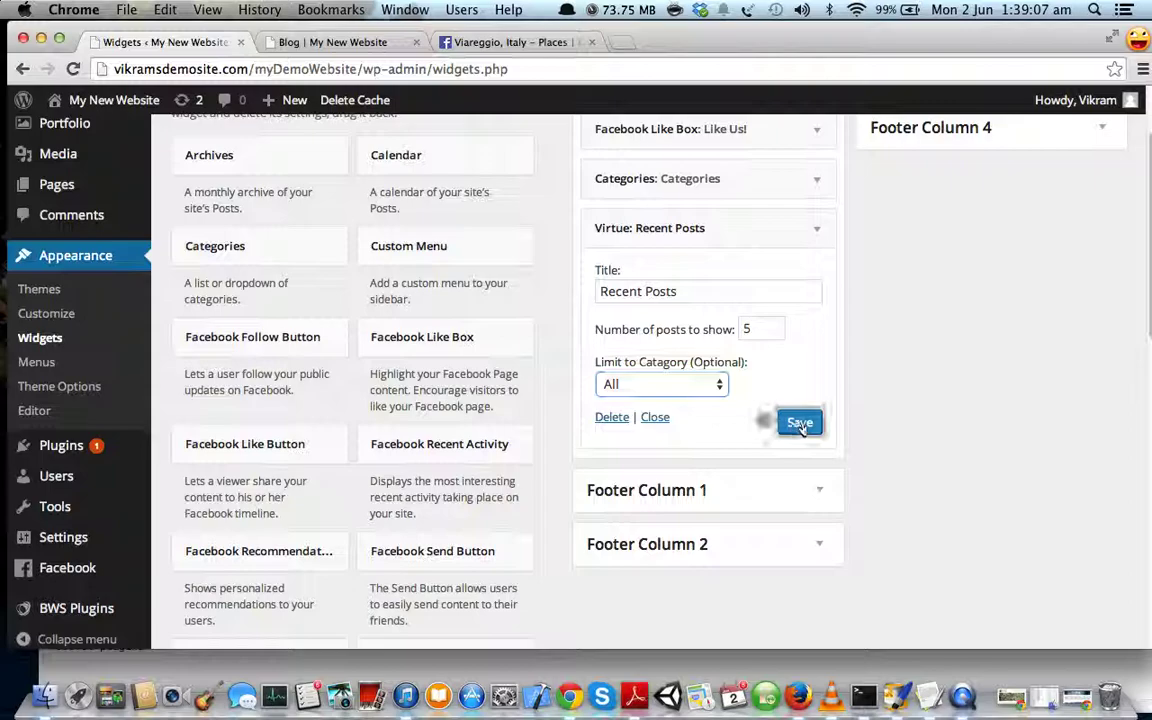
scroll(868, 437, "up", 3)
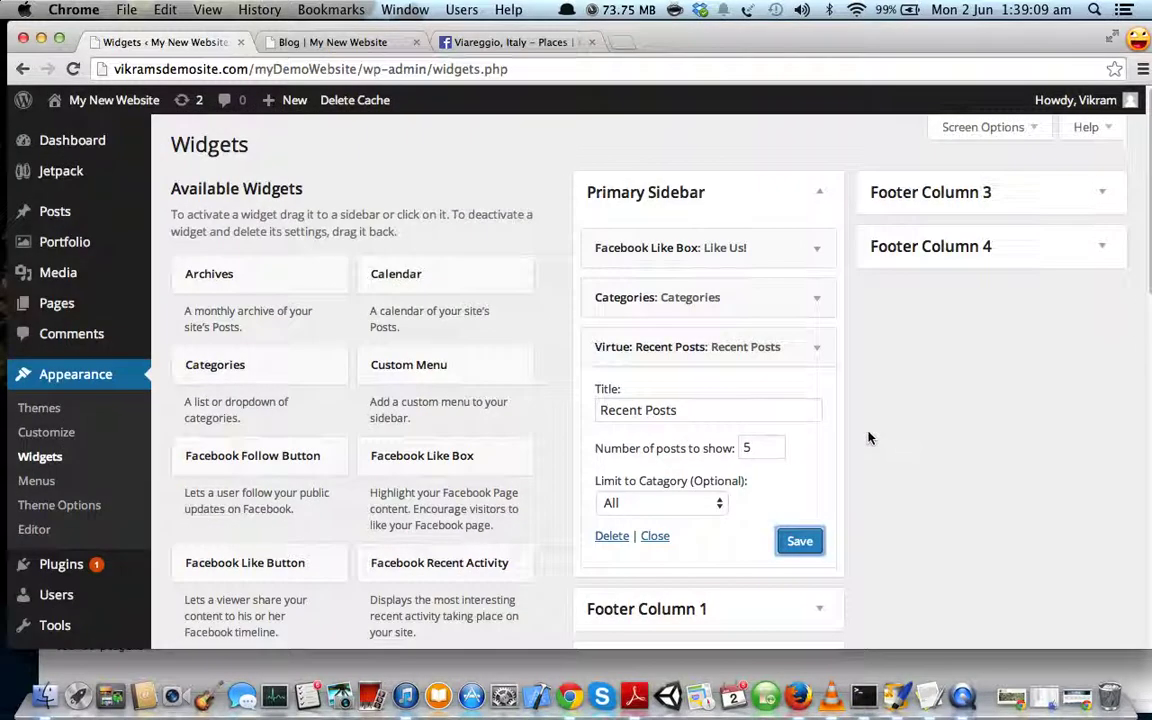
left_click(340, 42)
- Reload the blog with Cmd+R and check the sidebar's Like Us!, Categories and Recent Posts
key("super+r")
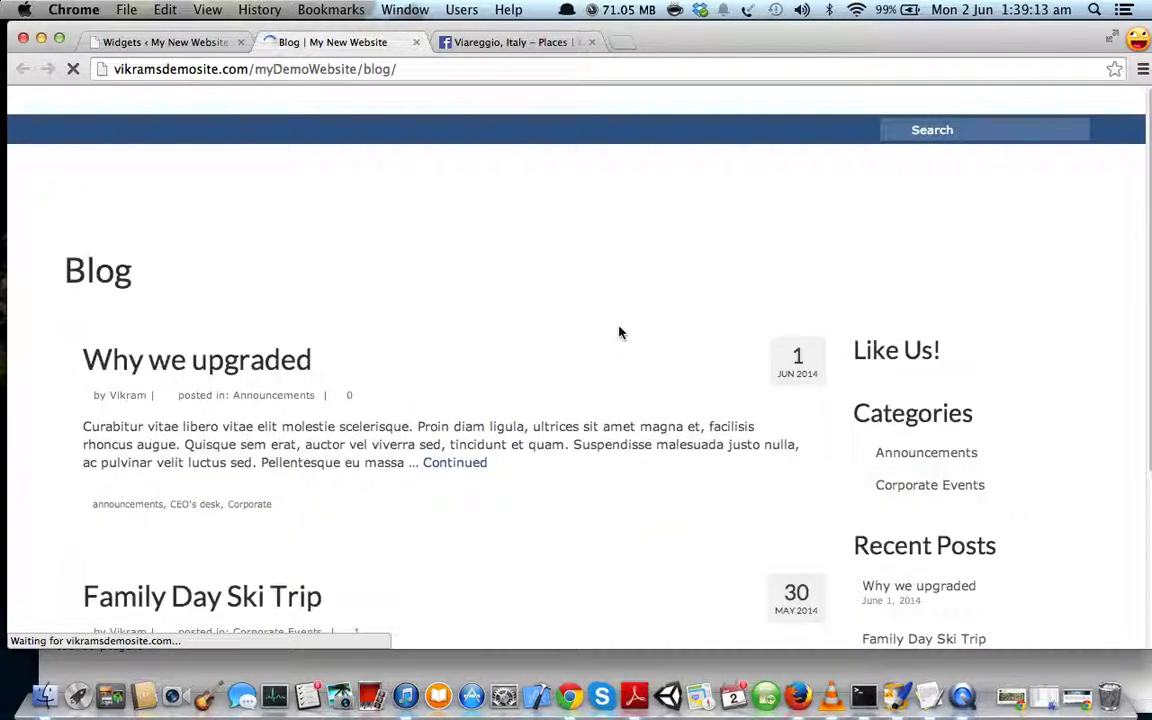
scroll(622, 330, "down", 2)
scroll(622, 330, "down", 5)
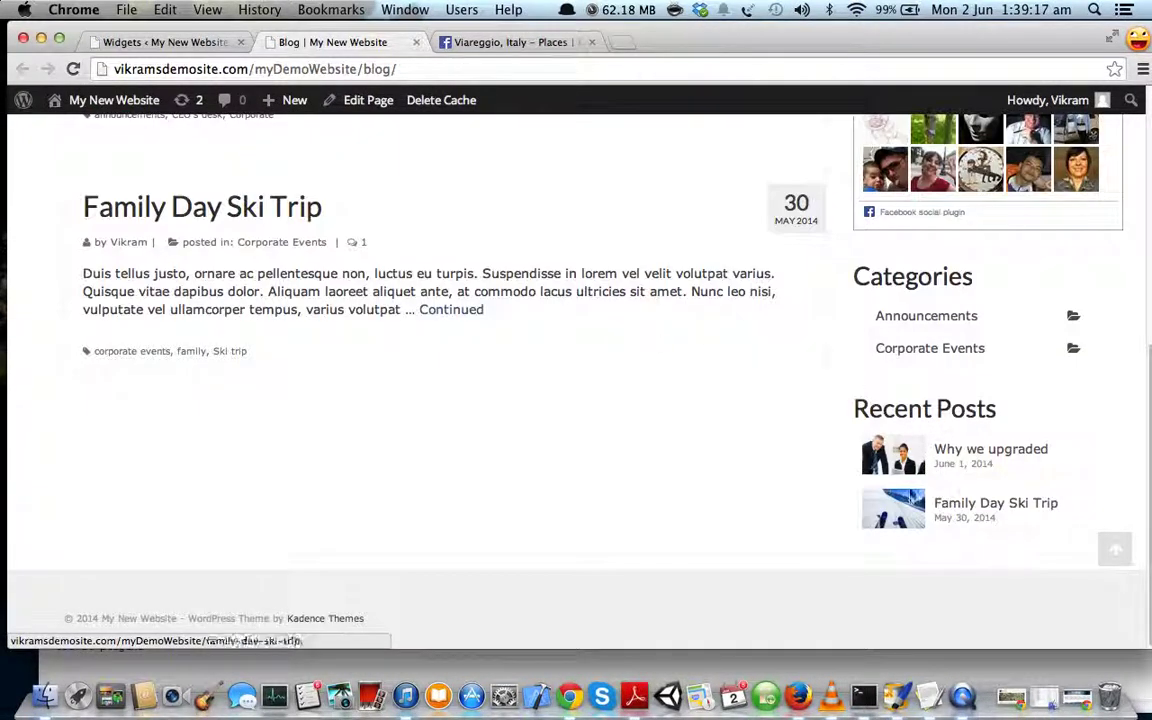
scroll(753, 428, "up", 4)
scroll(754, 428, "up", 3)
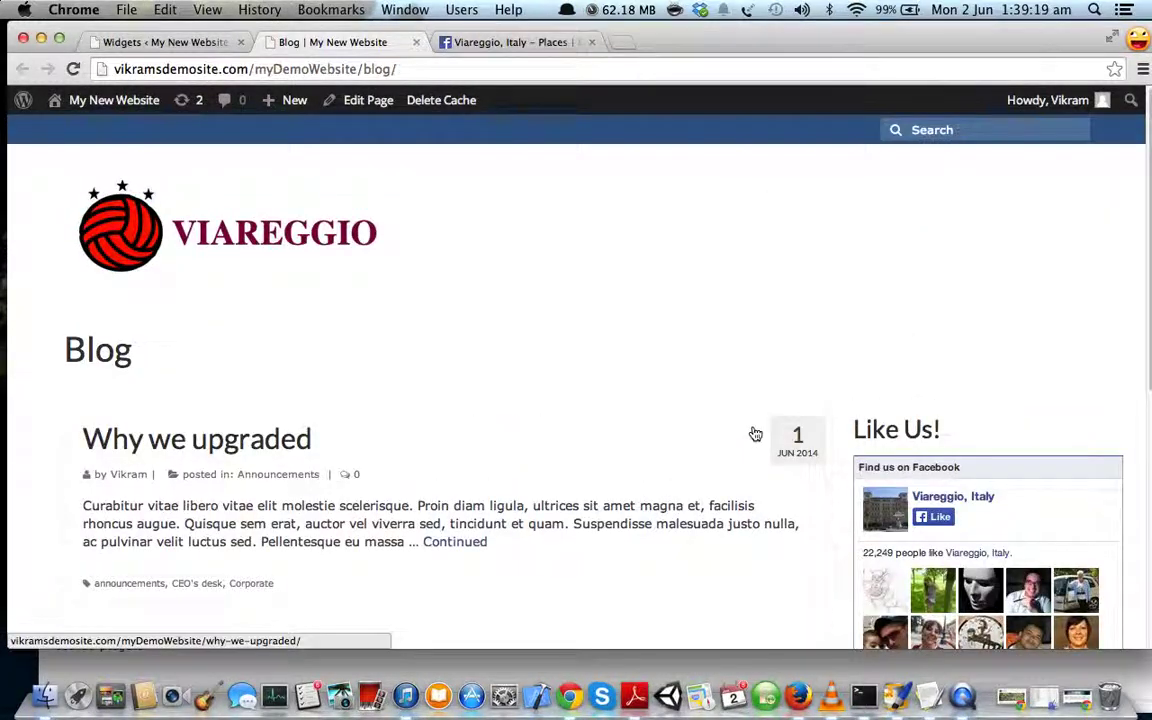
scroll(760, 412, "down", 4)
scroll(758, 410, "down", 3)
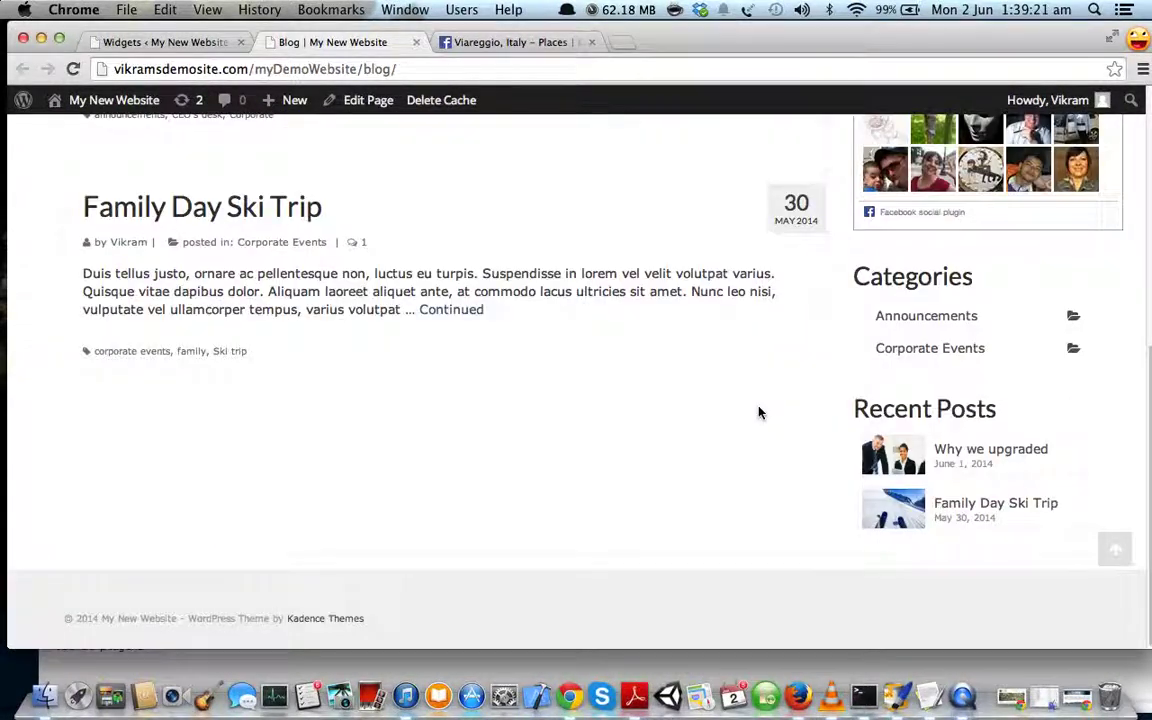
scroll(752, 406, "up", 4)
- Open the 'Why we upgraded' post and scroll through it
left_click(286, 249)
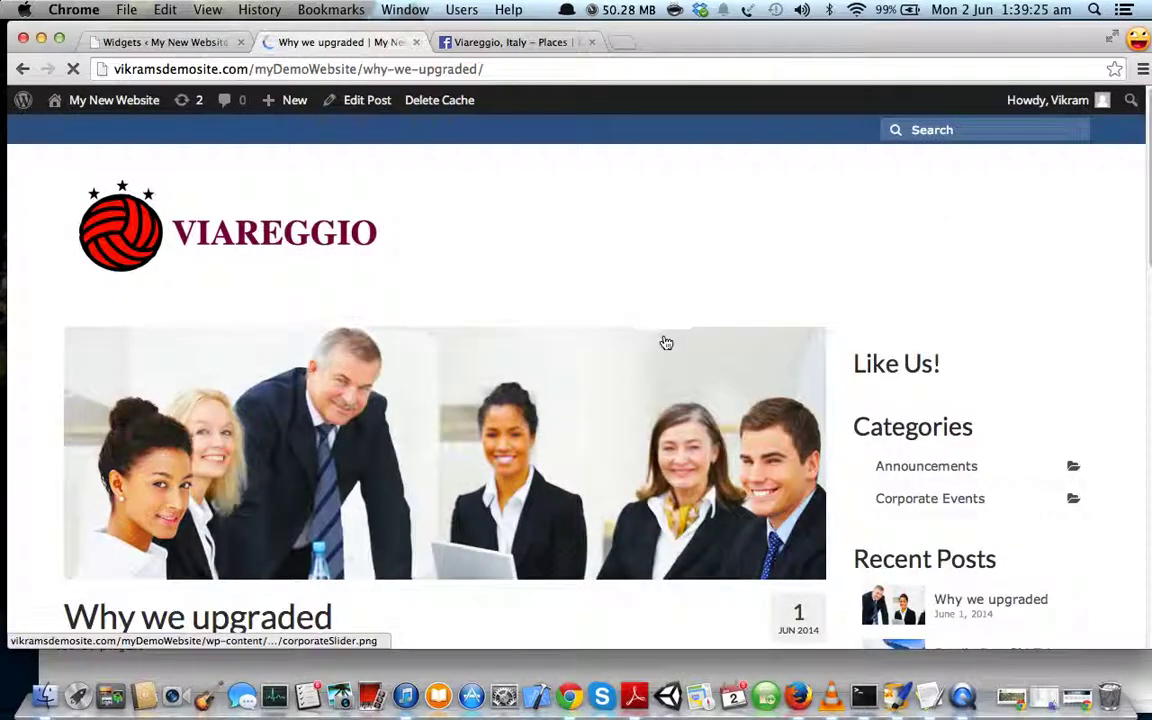
scroll(815, 391, "down", 3)
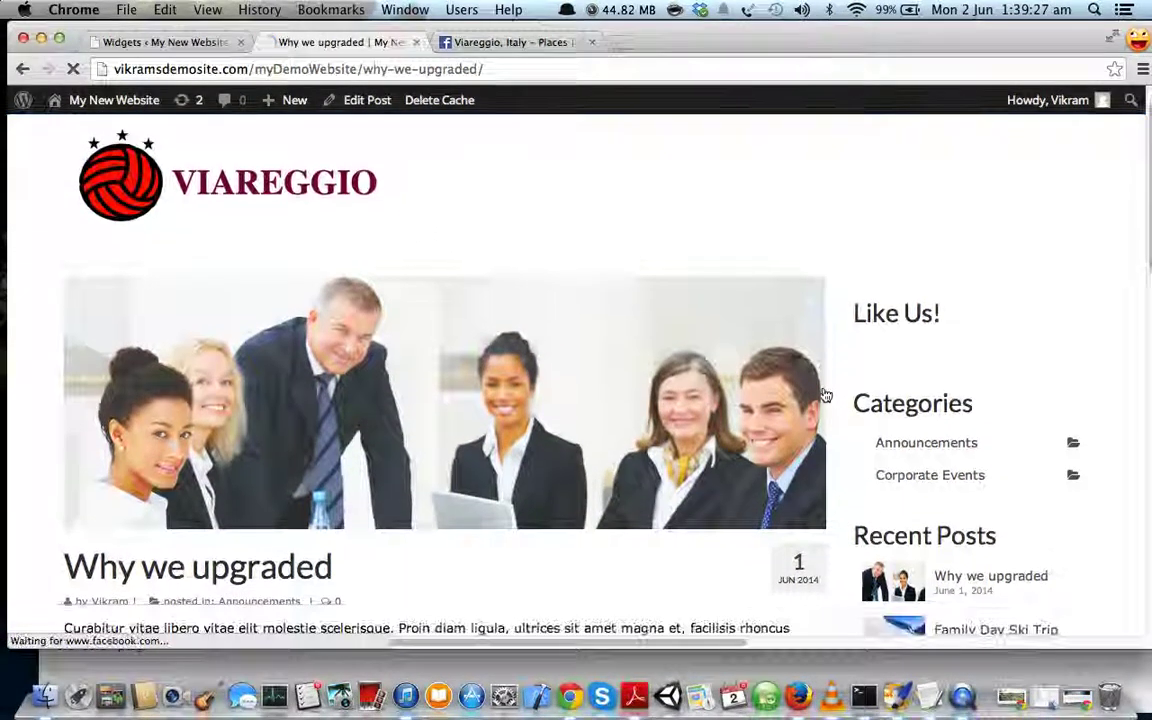
scroll(825, 395, "down", 4)
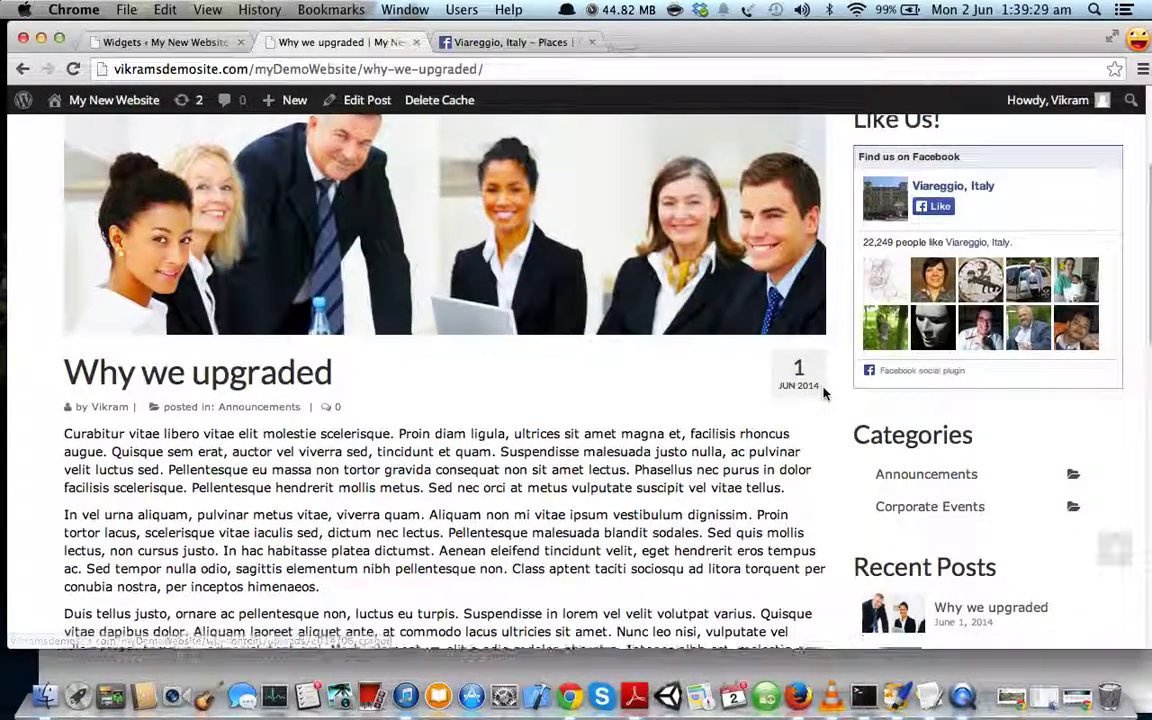
scroll(825, 395, "up", 6)
scroll(825, 392, "down", 3)
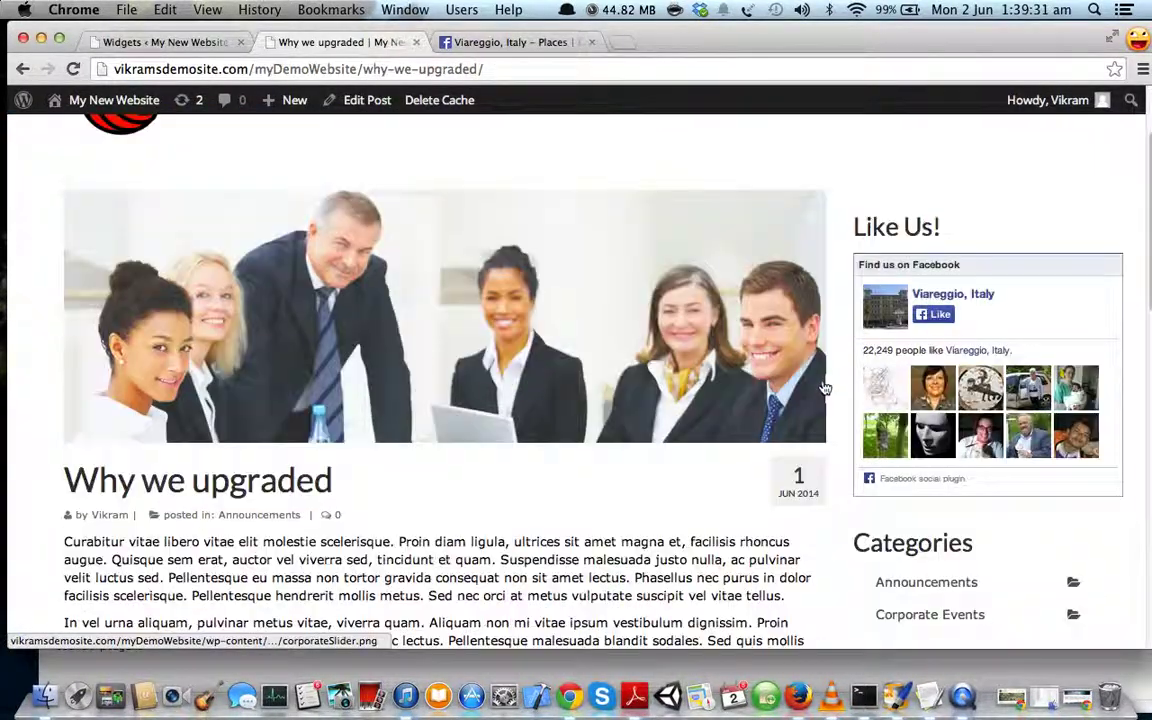
scroll(840, 336, "down", 6)
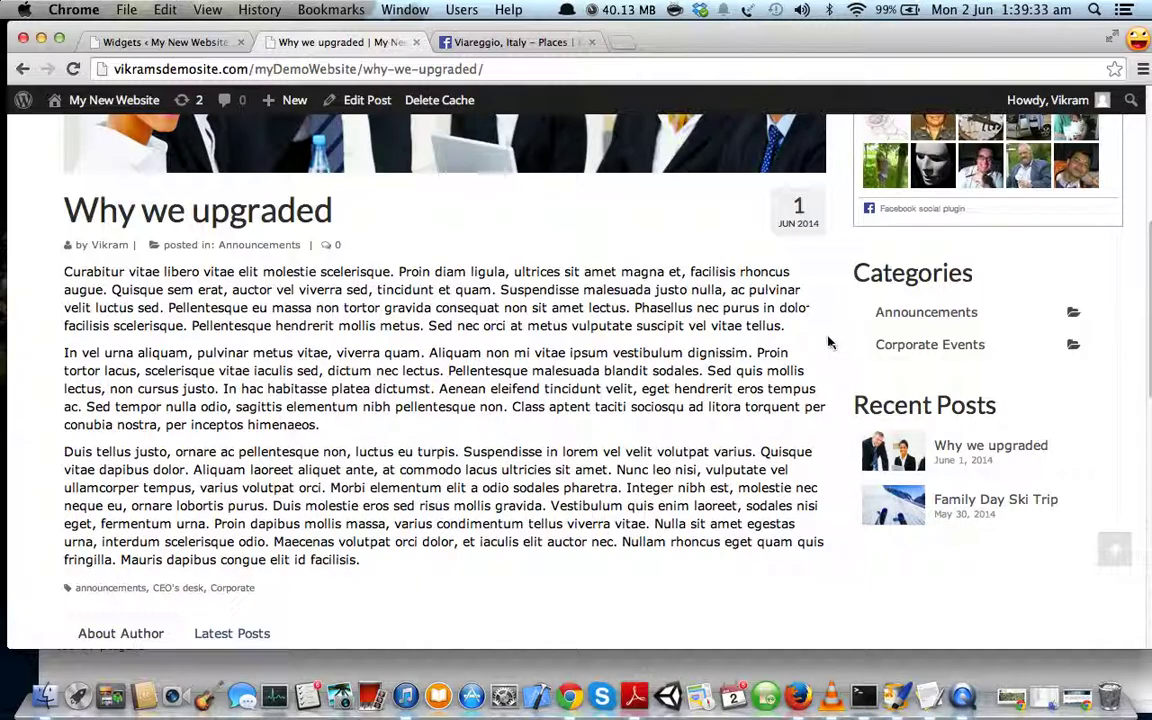
scroll(851, 234, "up", 4)
scroll(831, 258, "up", 5)
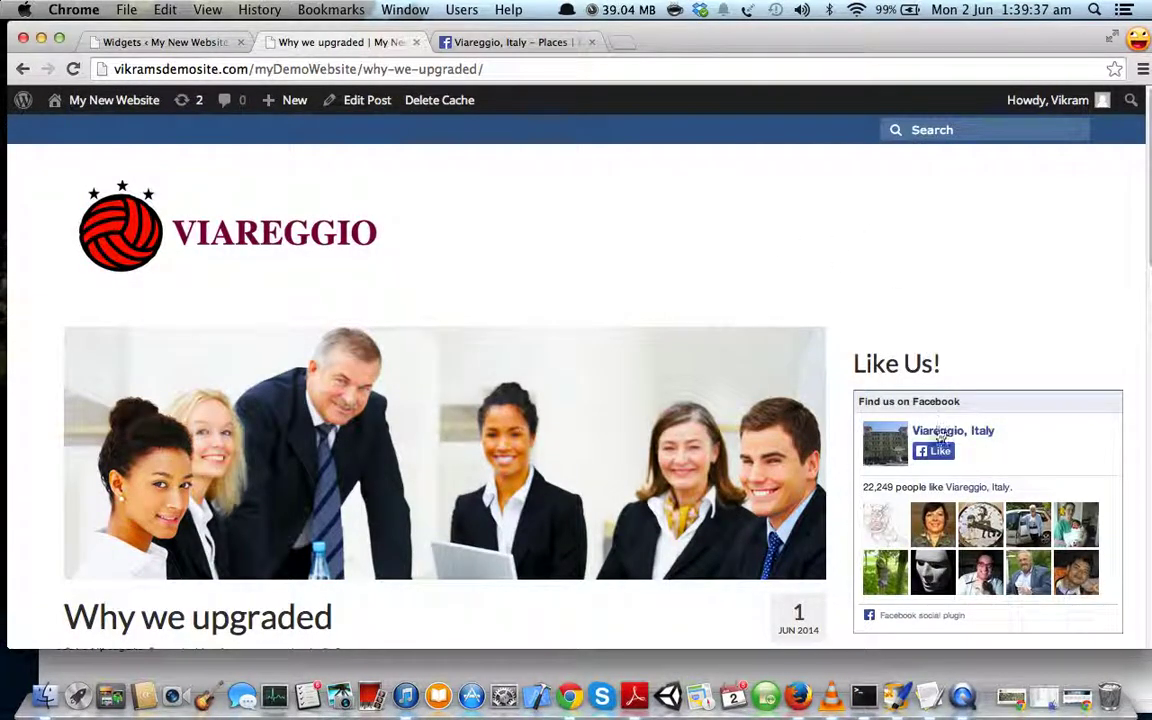
scroll(887, 419, "down", 7)
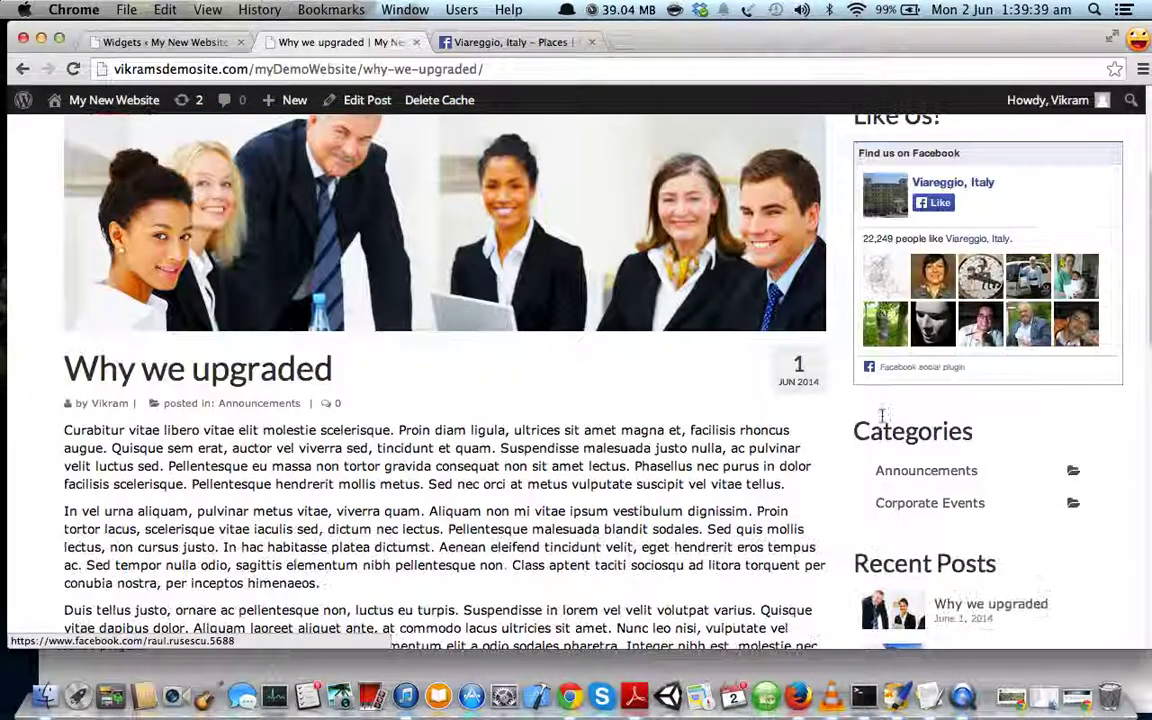
scroll(880, 500, "down", 1)
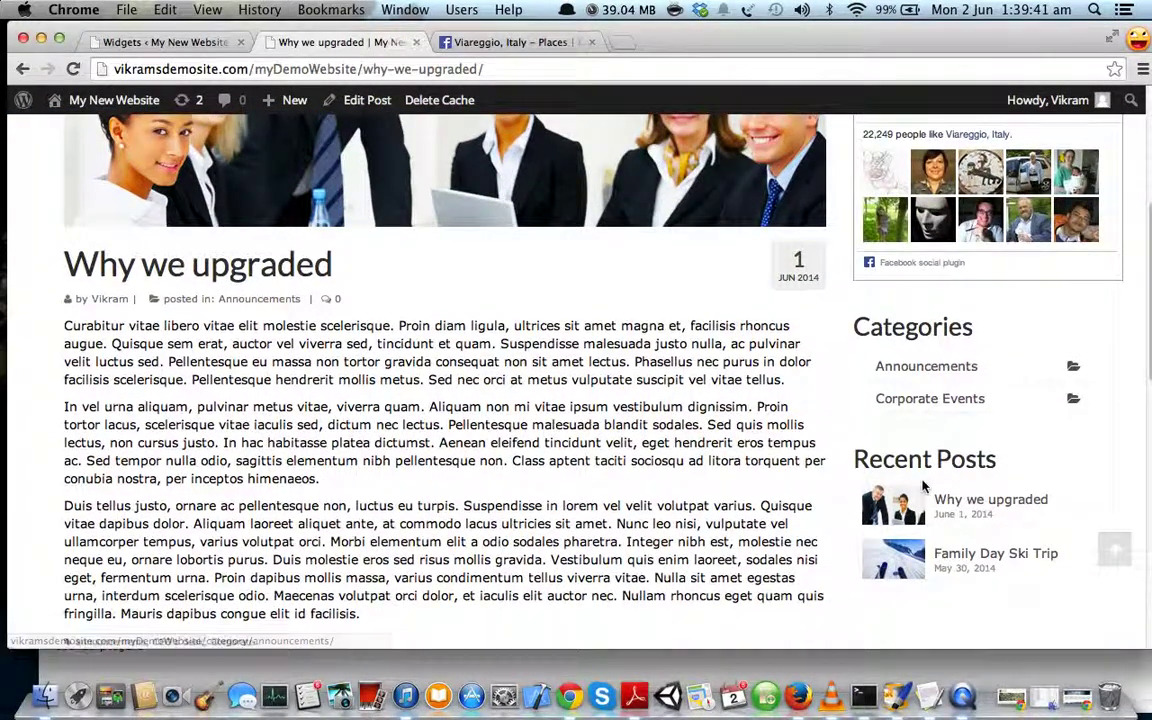
scroll(830, 432, "up", 7)
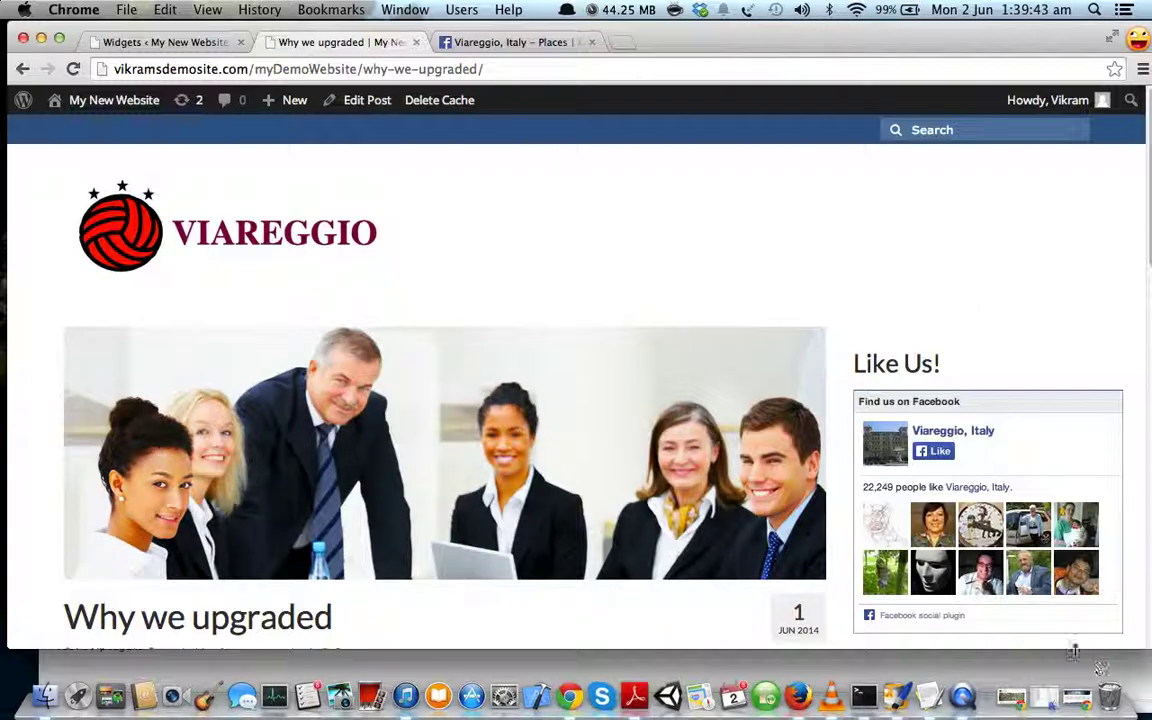
- Bring roadmap.txt to the front in TextEdit and select the recent posts and Main Menu lines
left_click(938, 692)
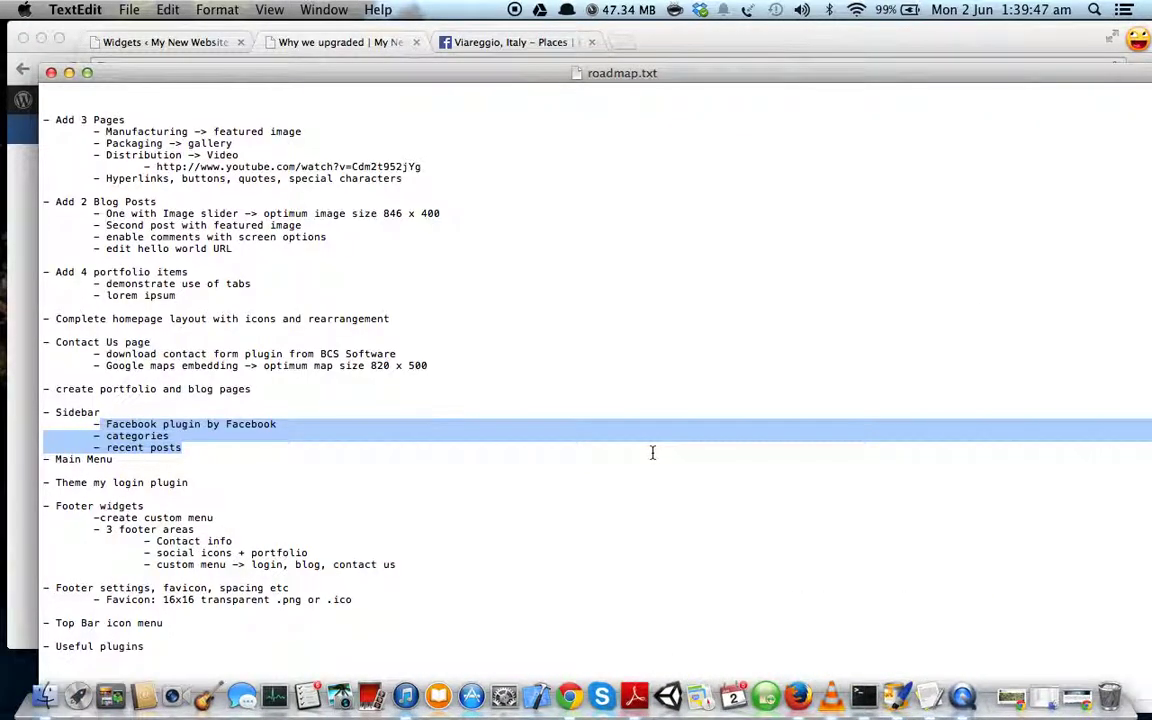
left_click(129, 452)
left_click_drag(121, 459, 40, 452)
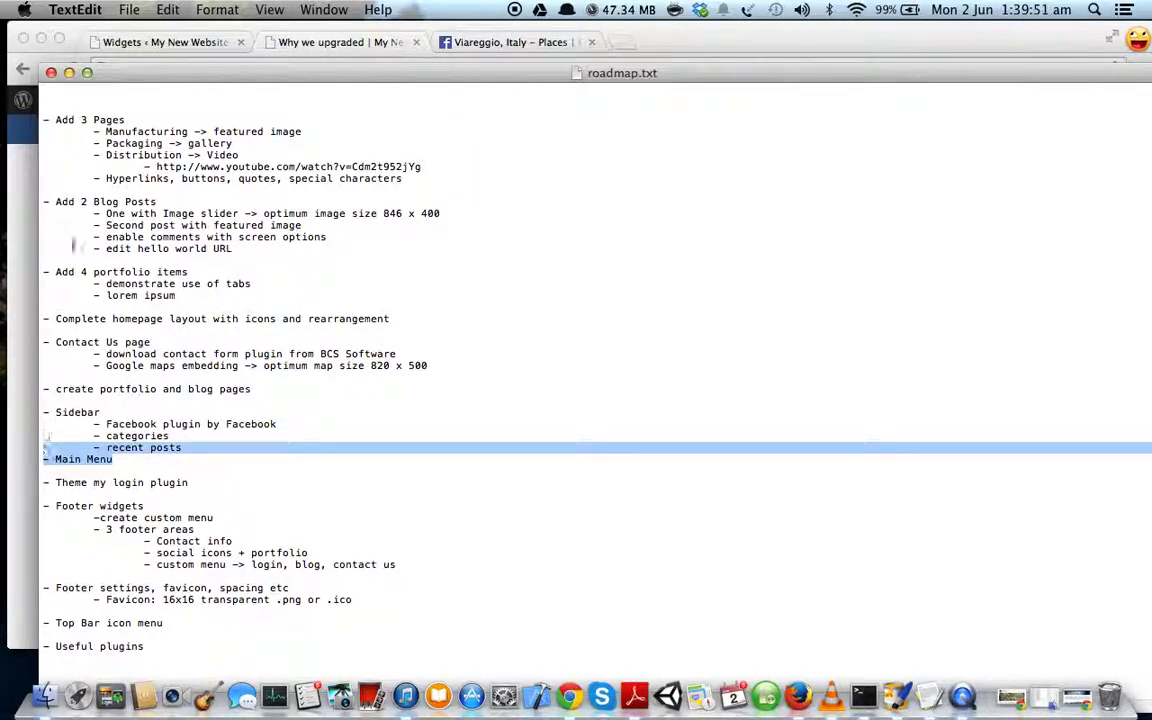